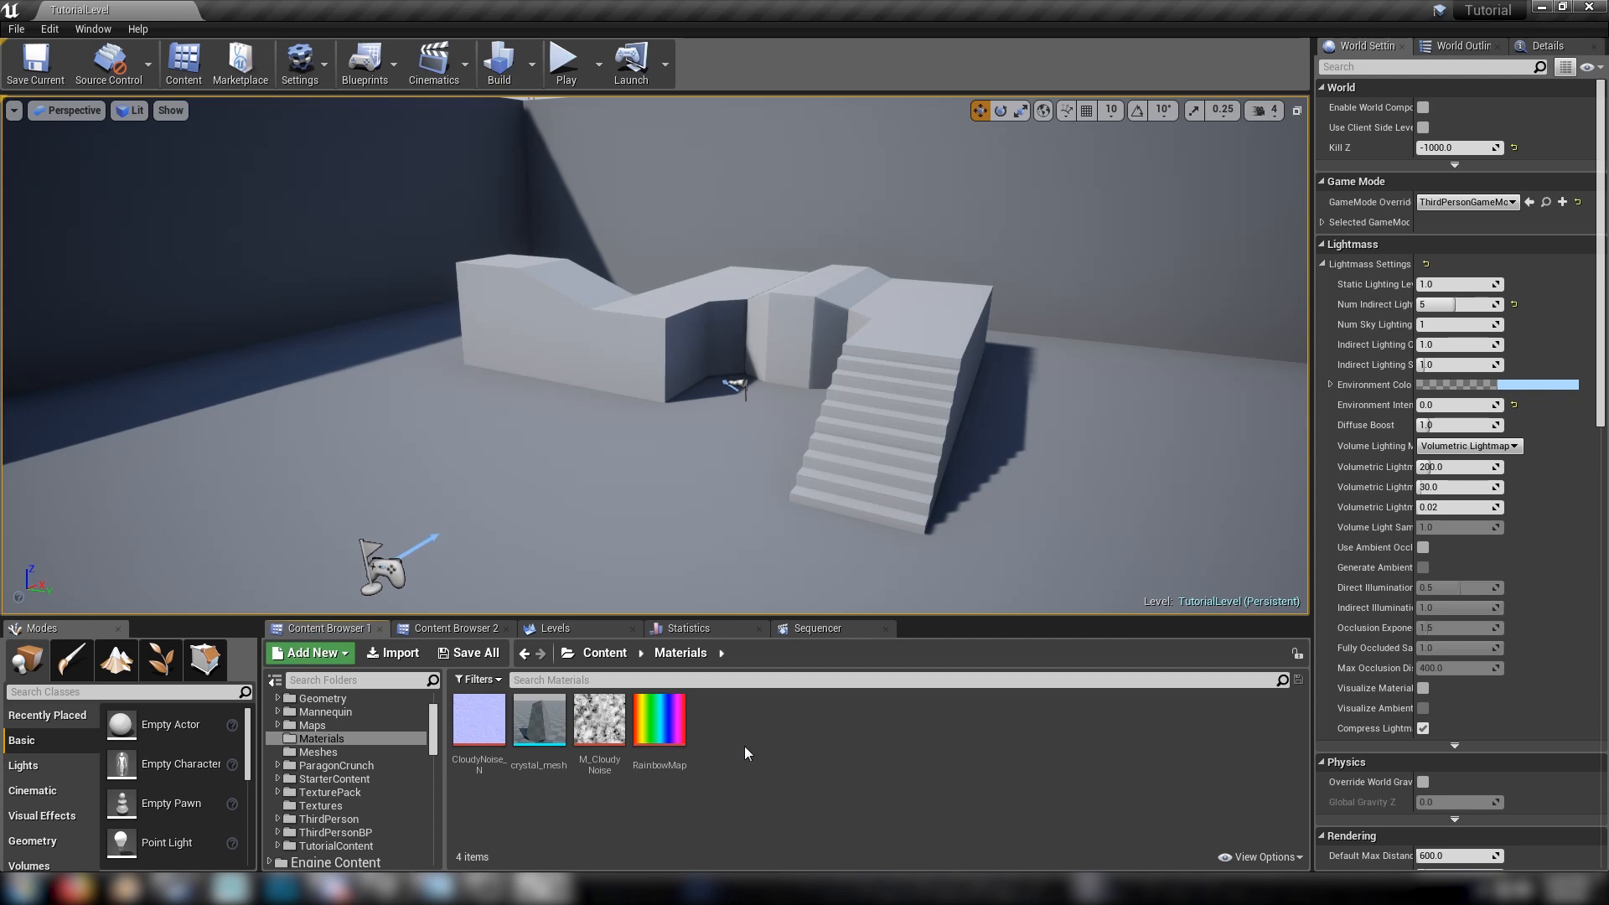
Inspect the RainbowMap texture in its own editor and close it again
{"action": "left_click", "coordinate": [481, 719]}
{"action": "left_click", "coordinate": [605, 719], "text": "ctrl"}
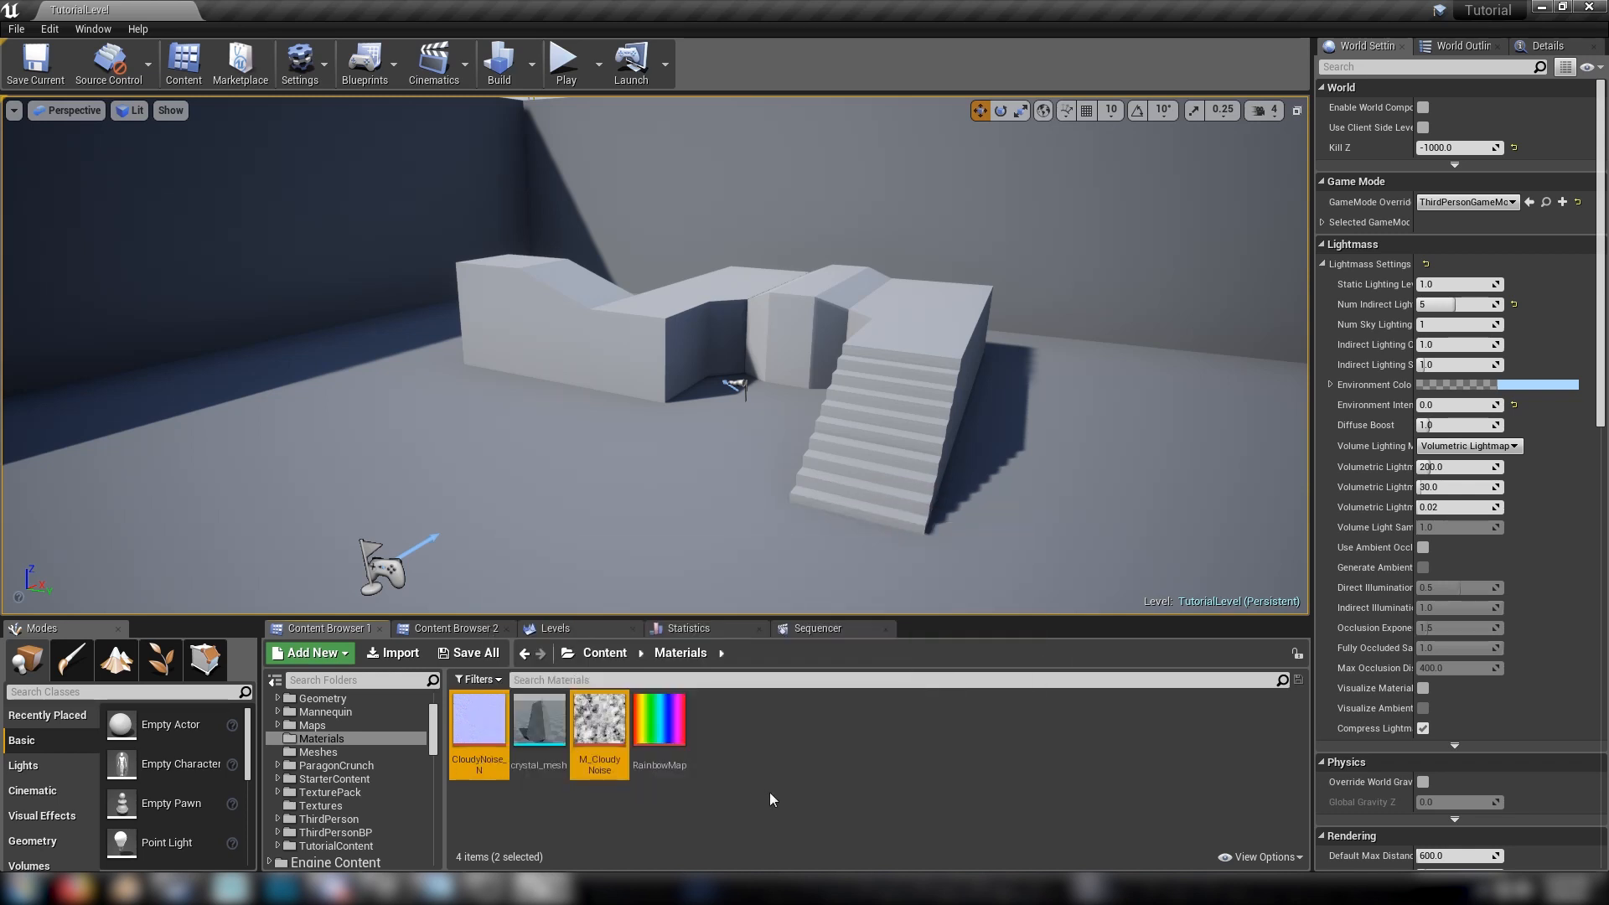
{"action": "double_click", "coordinate": [660, 729]}
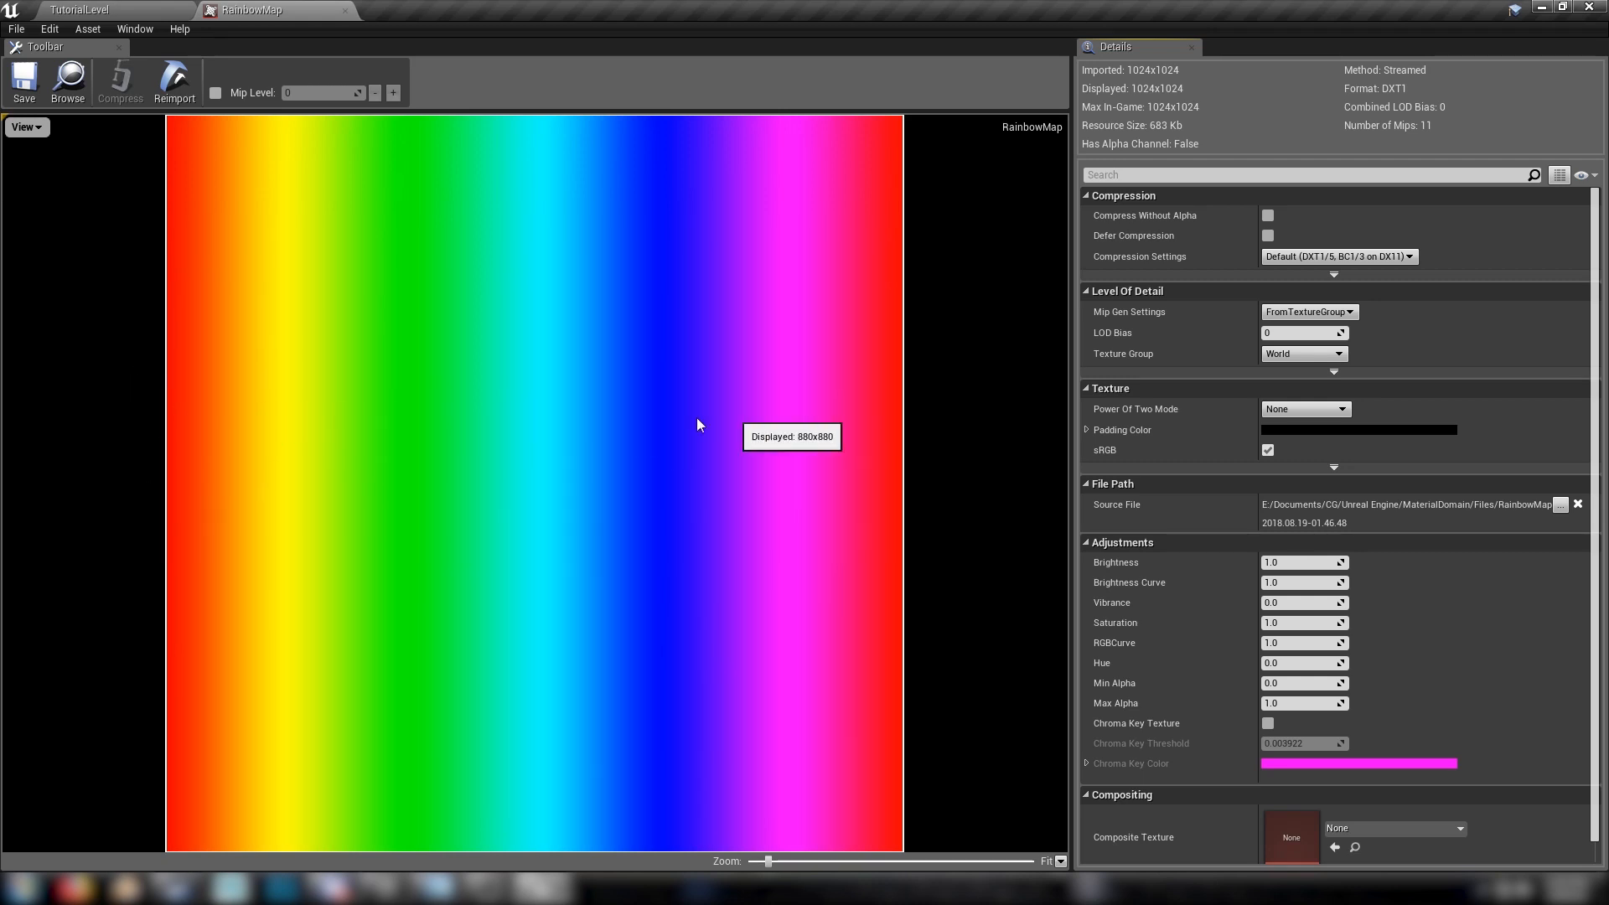
{"action": "left_click", "coordinate": [344, 11]}
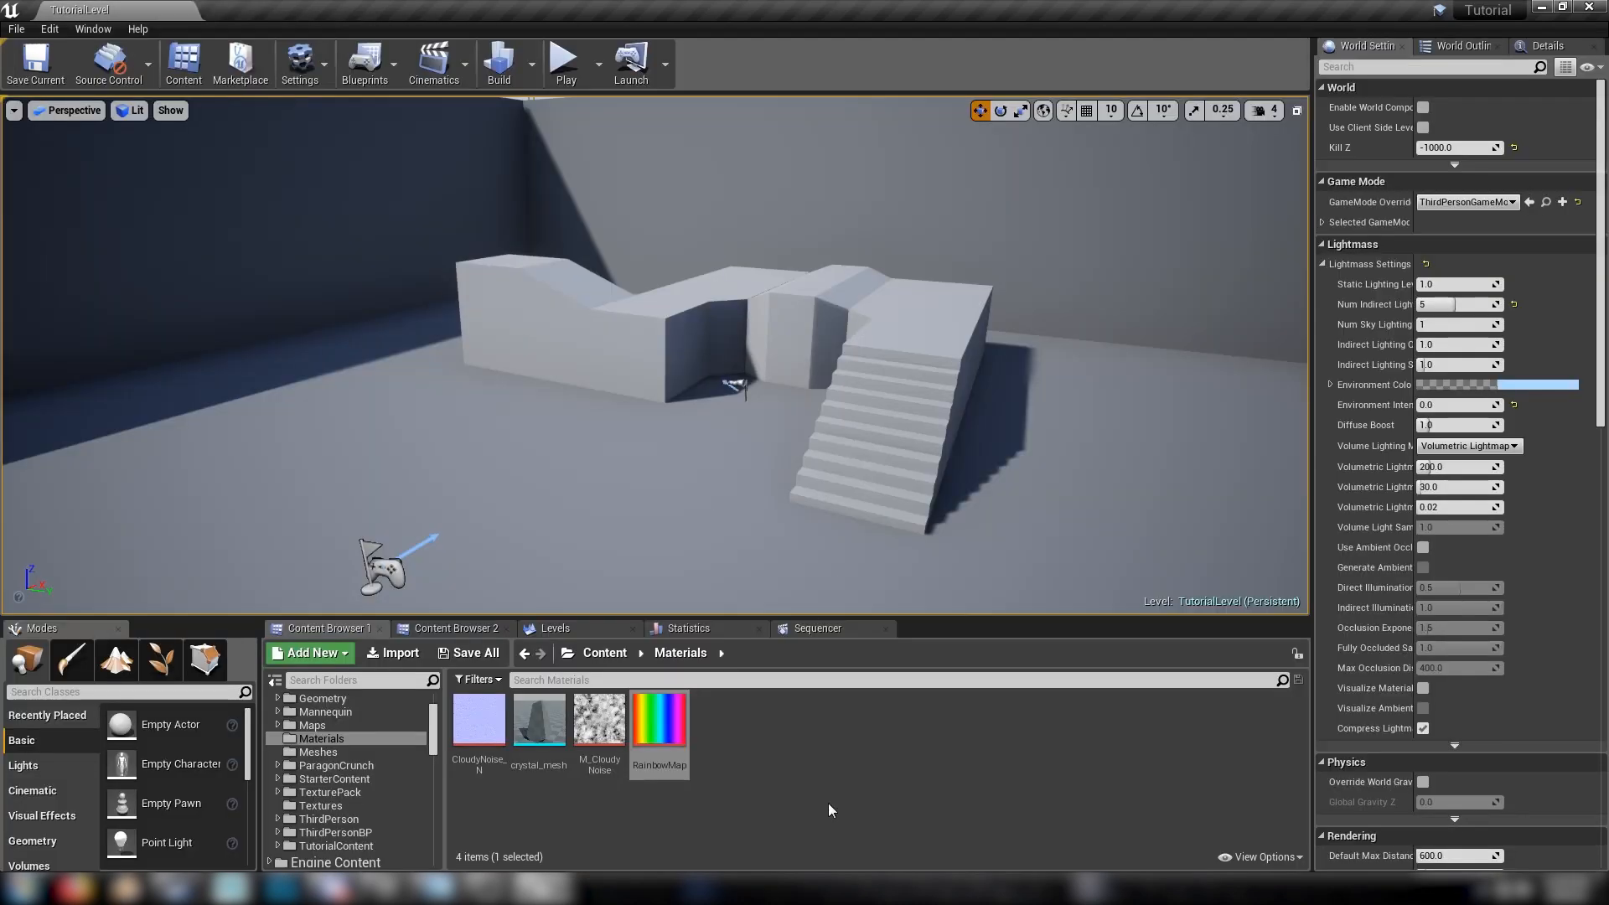
Inspect the crystal_mesh static mesh from different angles in its editor and close it
{"action": "double_click", "coordinate": [546, 727]}
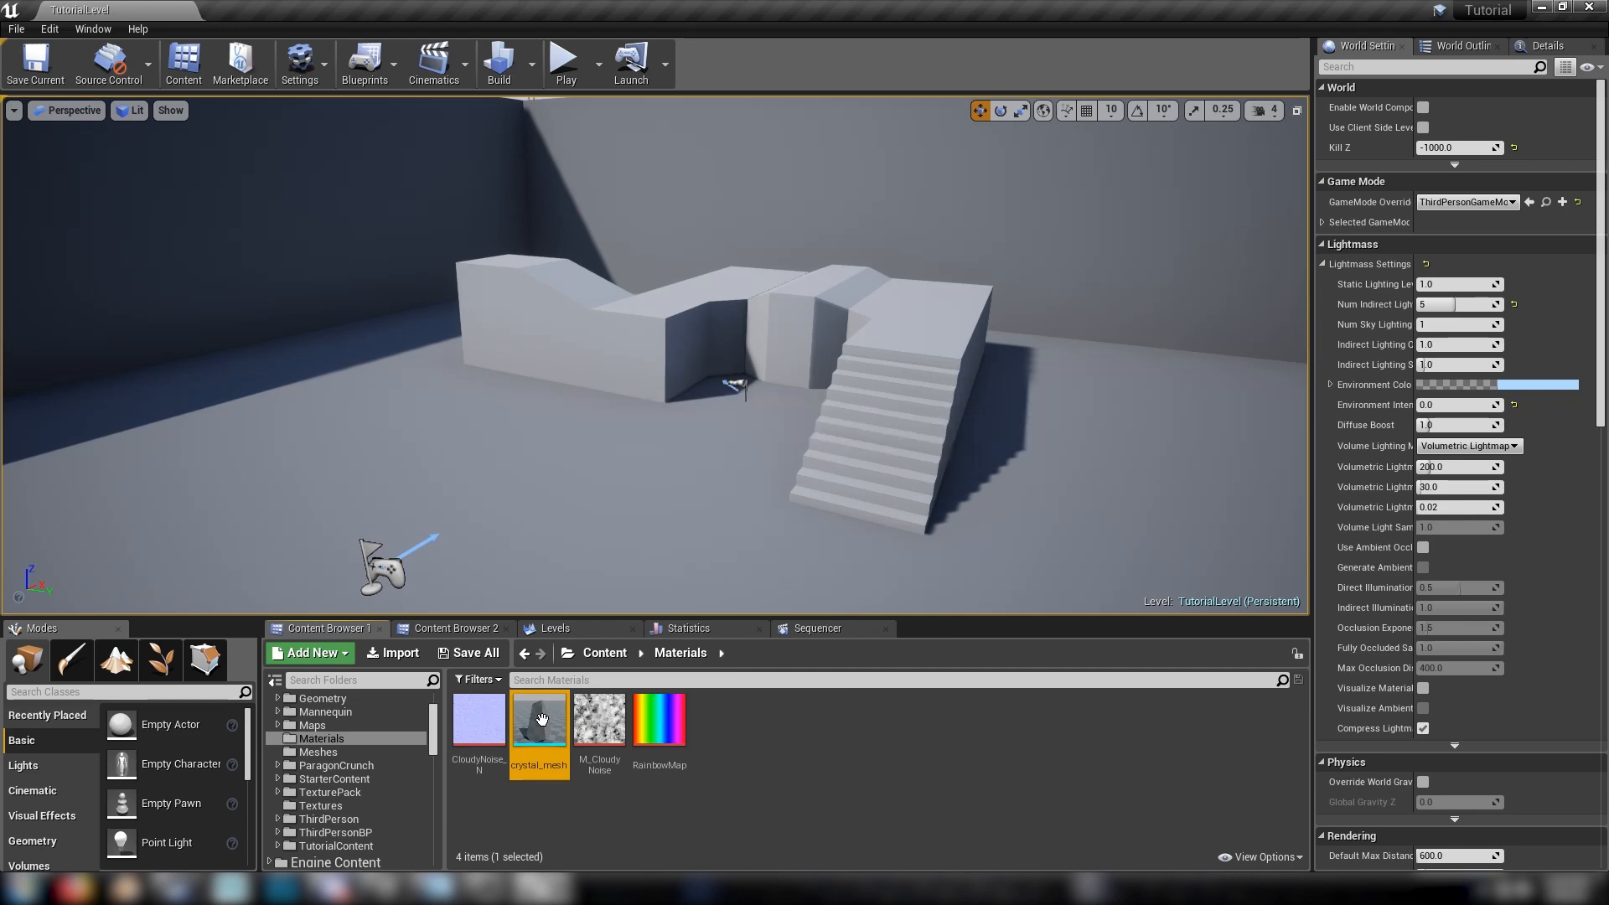
{"action": "scroll", "coordinate": [966, 507], "scroll_direction": "down", "scroll_amount": 5}
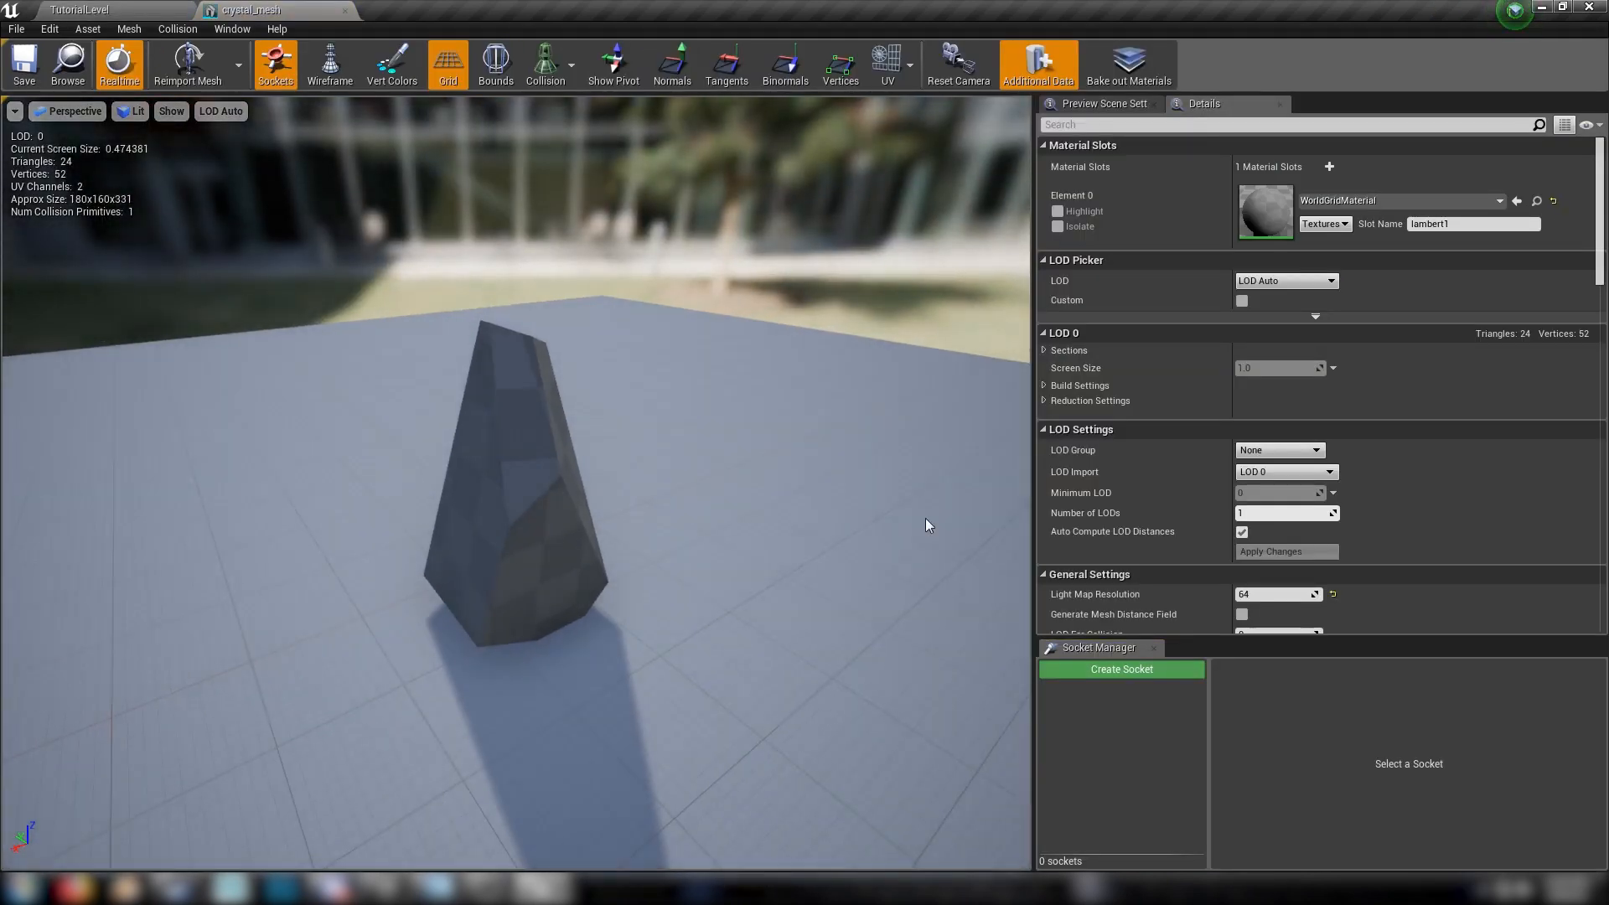
{"action": "left_click_drag", "start_coordinate": [927, 525], "coordinate": [870, 520]}
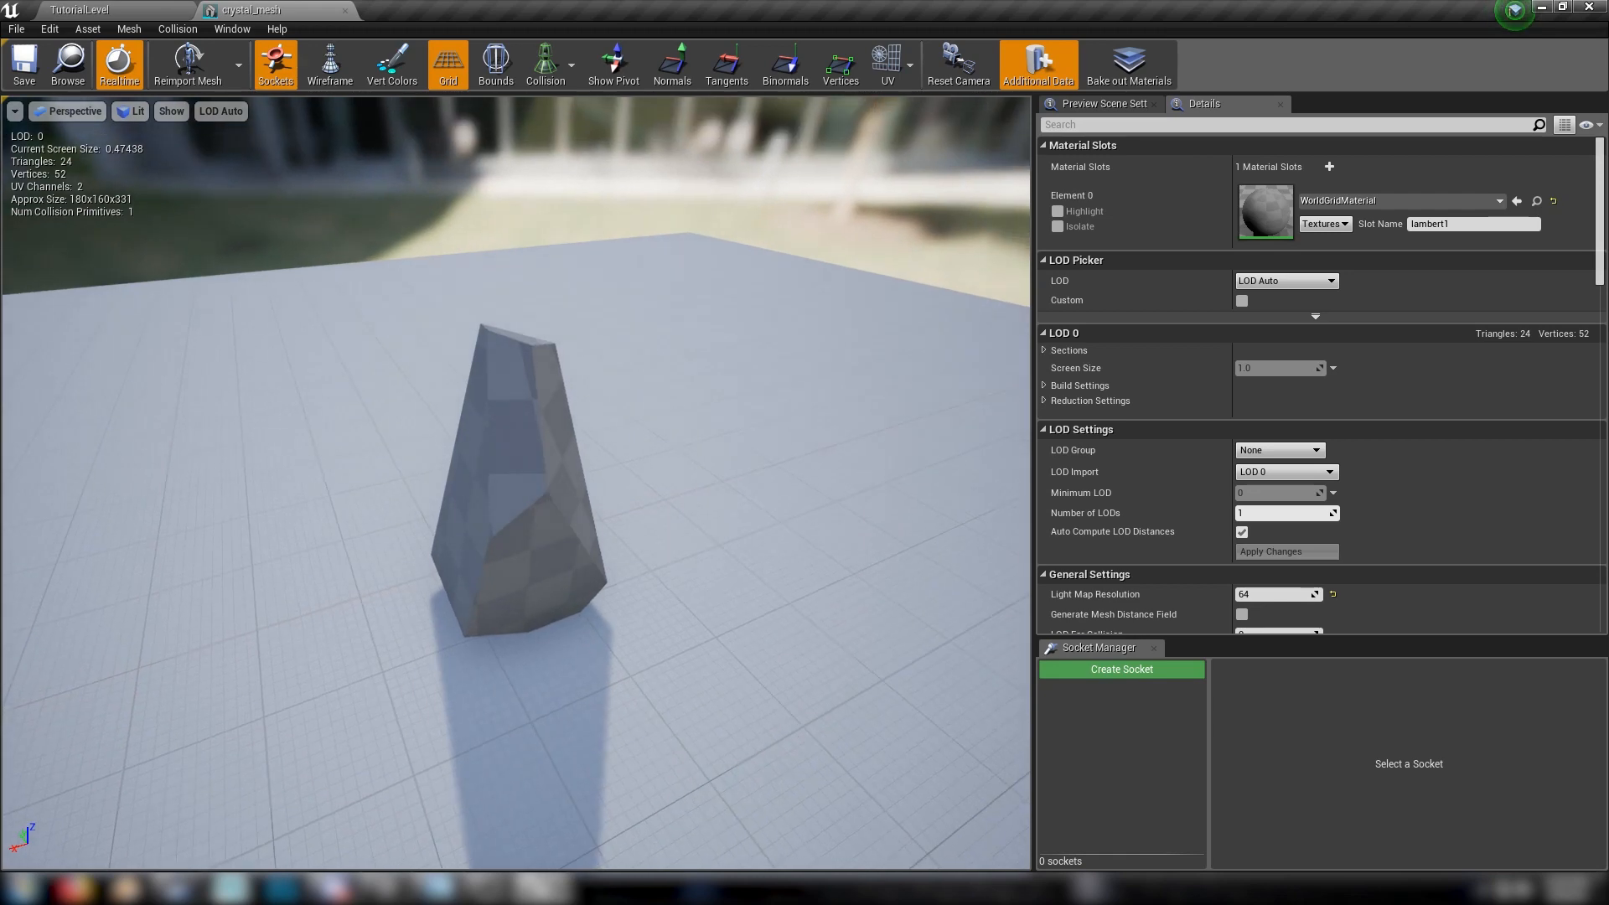
{"action": "left_click", "coordinate": [345, 11]}
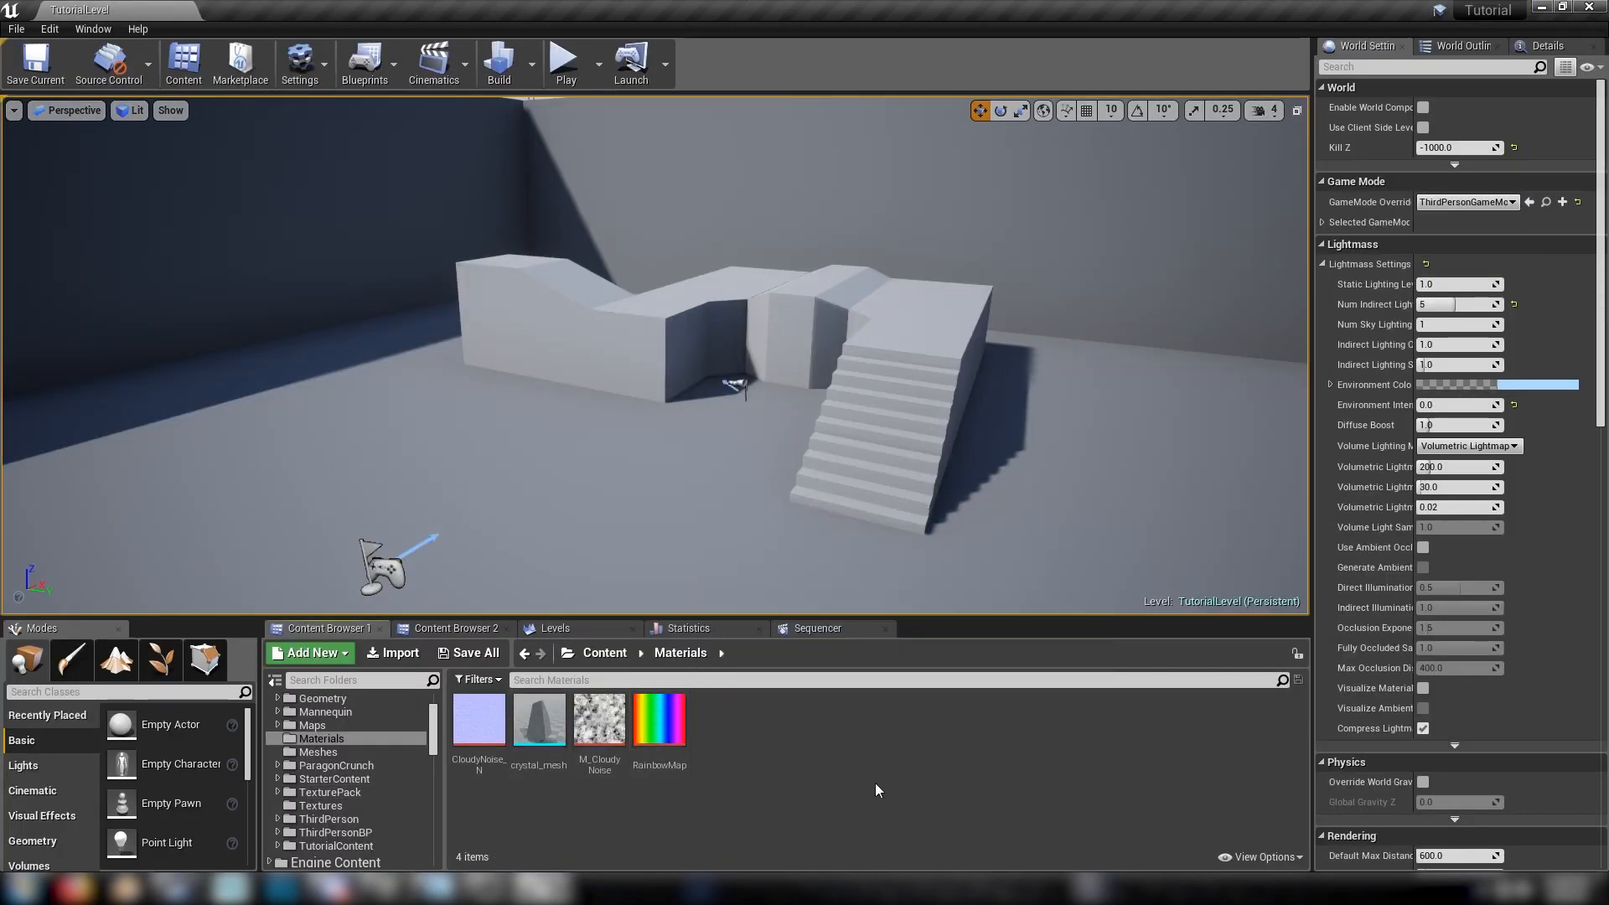
Create a new material named Crystal_Mat in the Materials folder and open it for editing
{"action": "right_click_drag", "start_coordinate": [826, 358], "coordinate": [857, 367]}
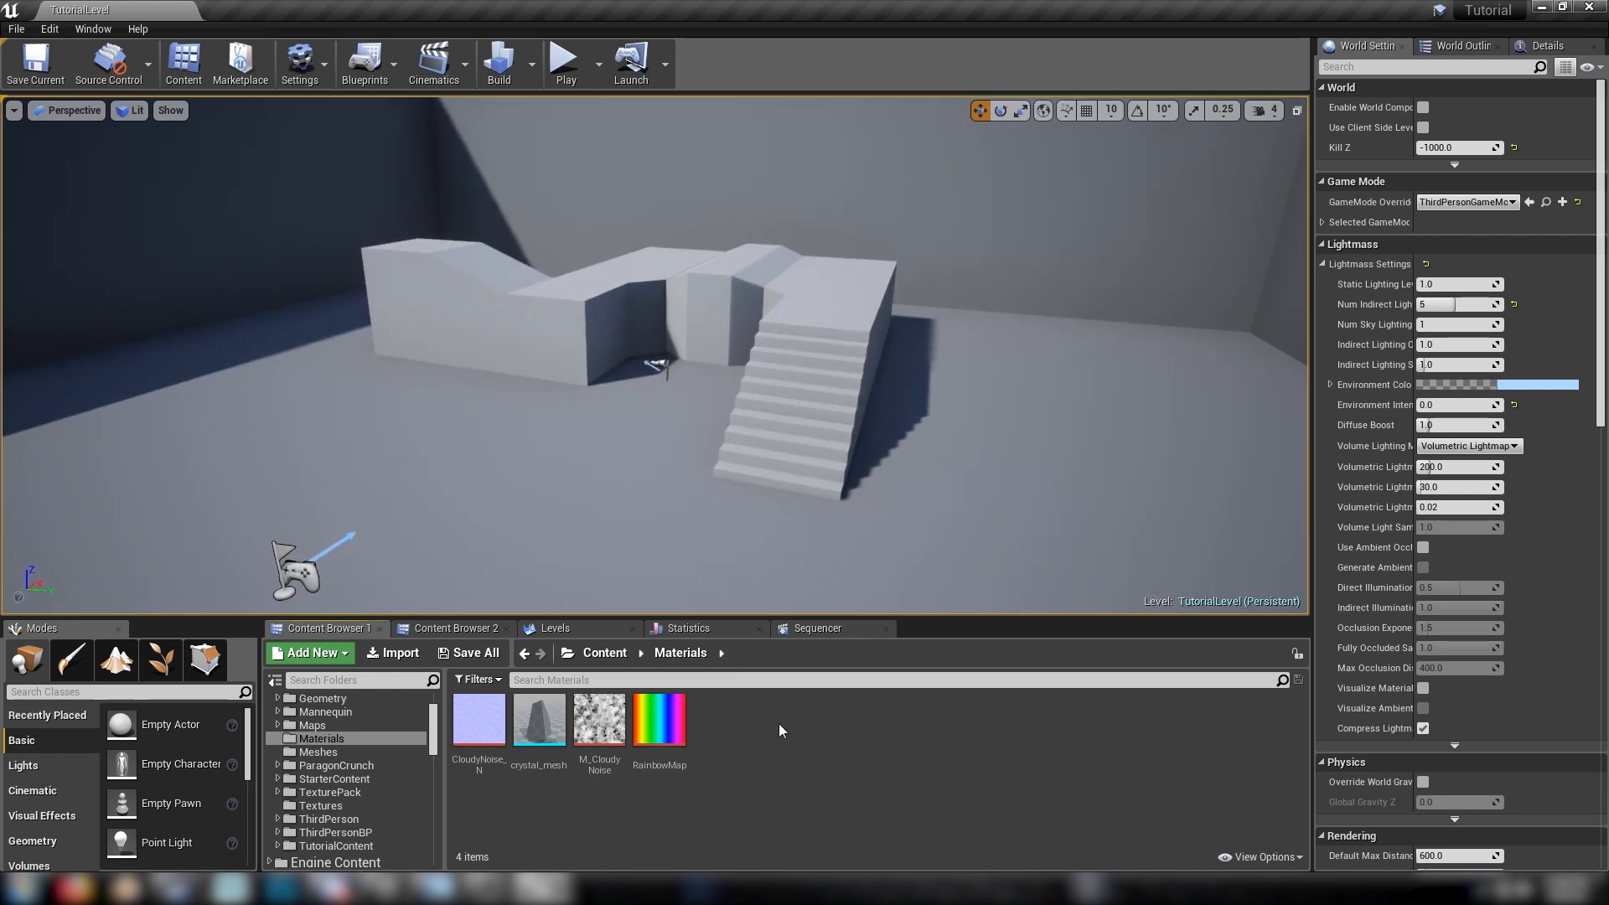
{"action": "right_click", "coordinate": [778, 731]}
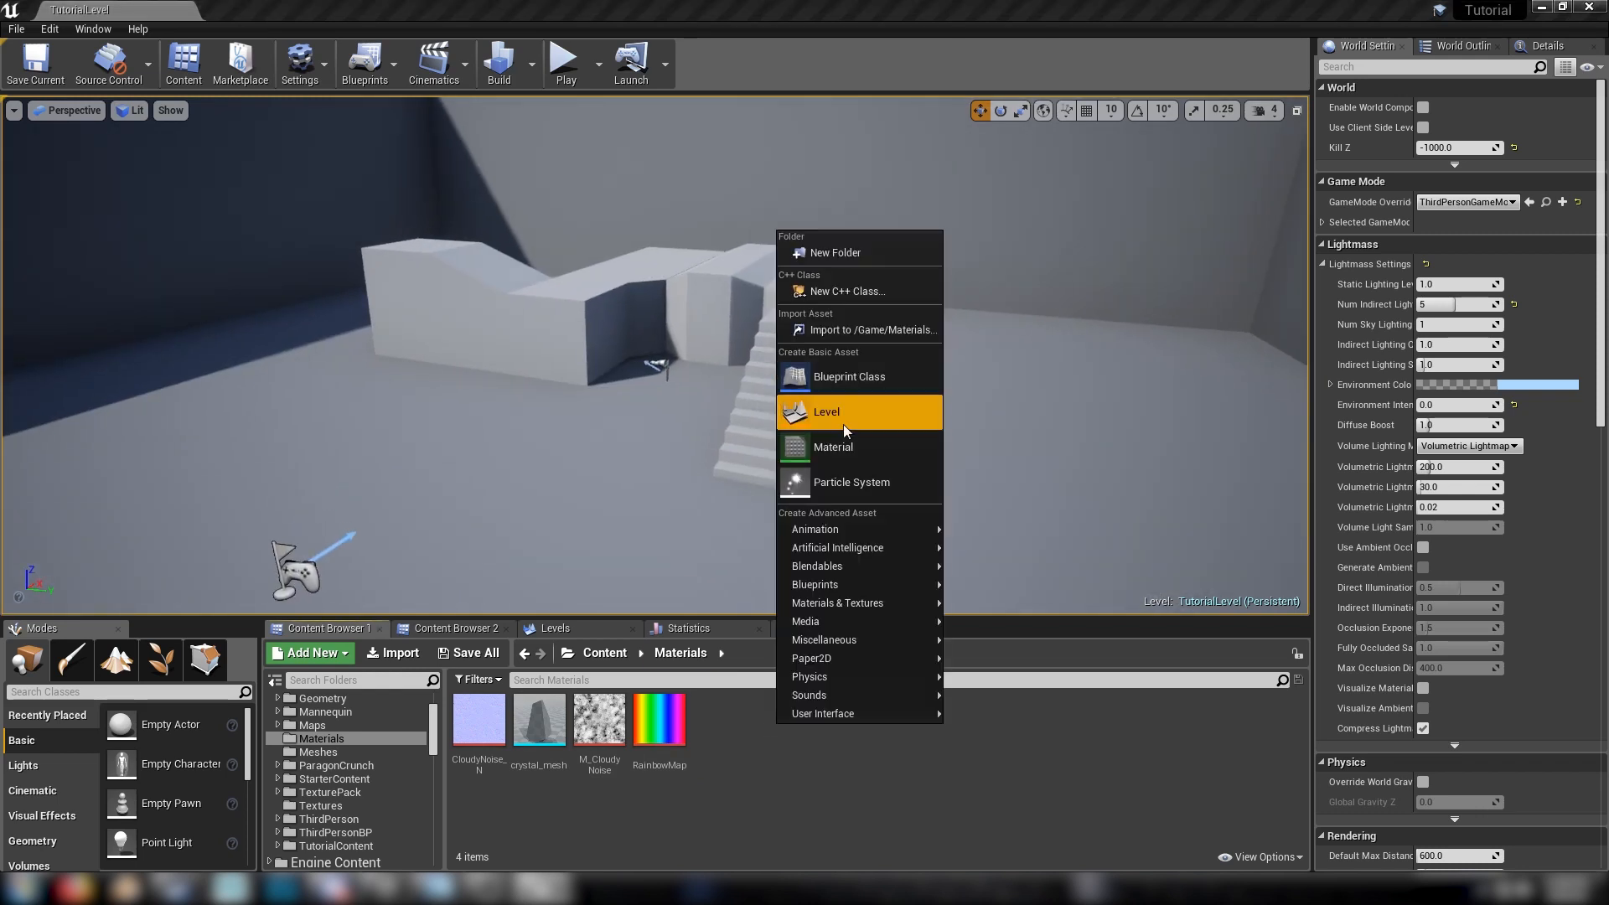
{"action": "left_click", "coordinate": [831, 448]}
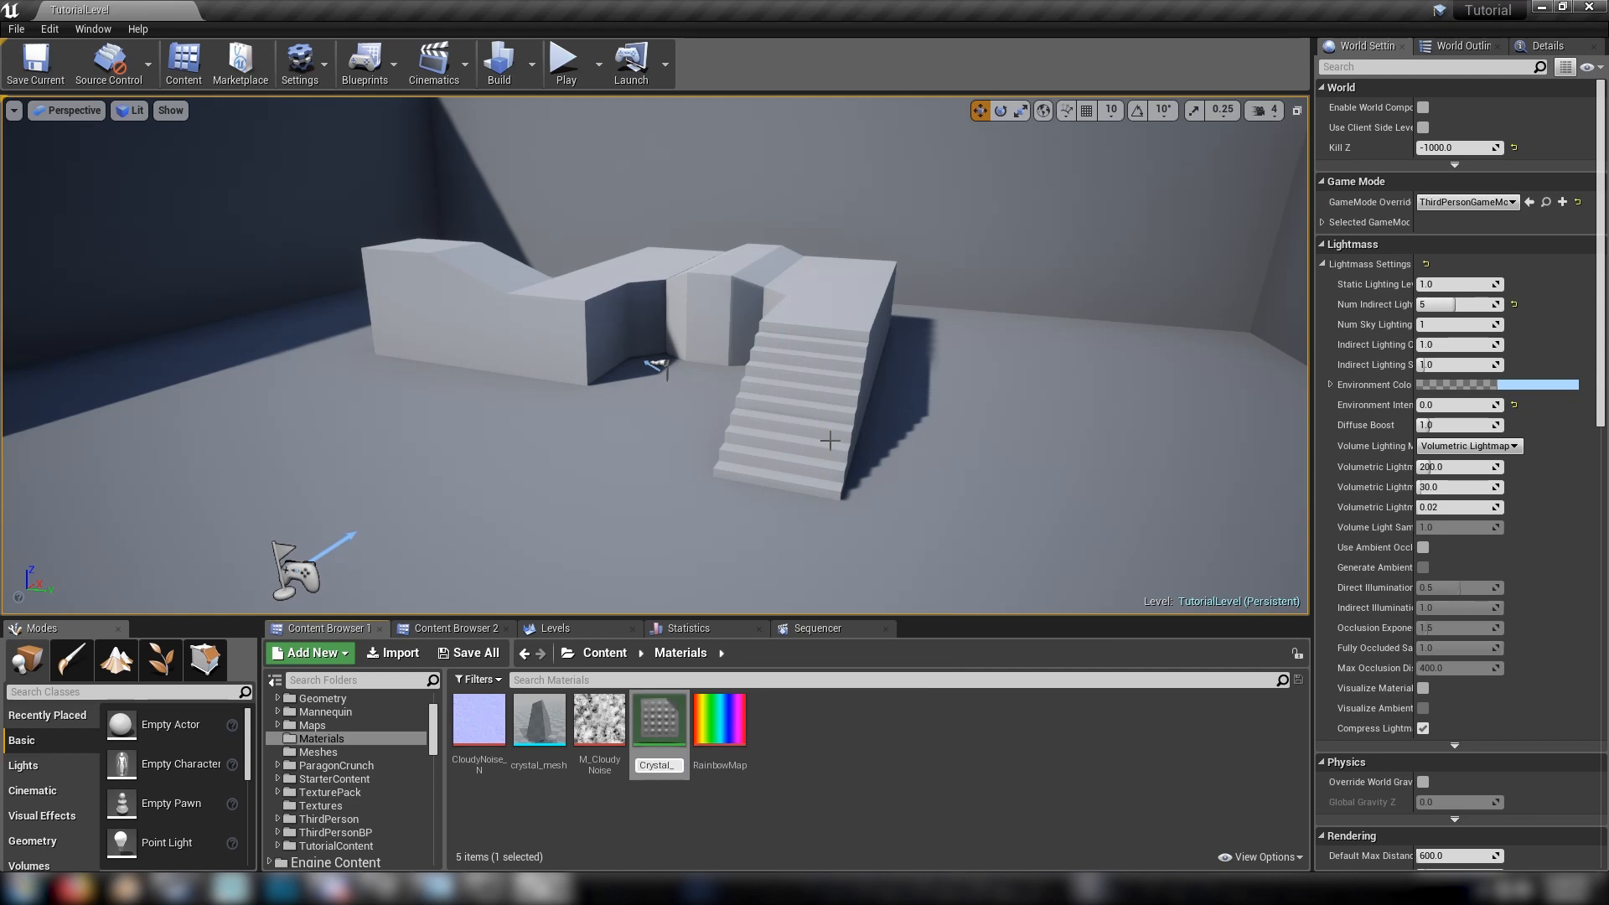
{"action": "type", "text": "Crystal_Mat"}
{"action": "key", "text": "Return"}
{"action": "key", "text": "Return"}
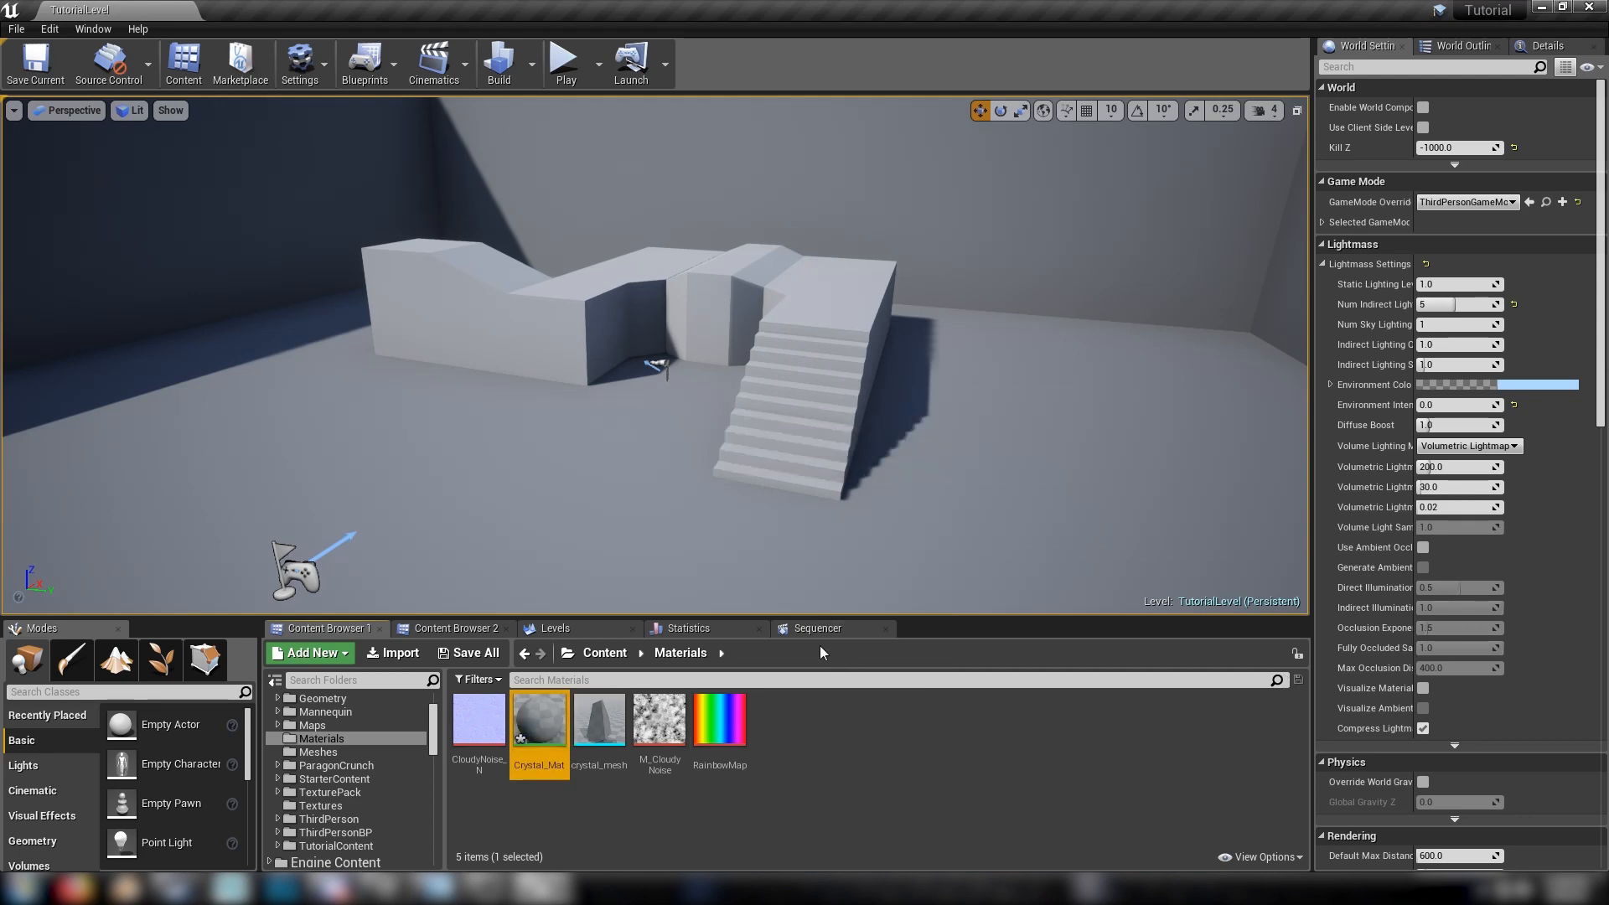
Detach the material editor as a floating window and add CloudyNoise_N, M_CloudyNoise and RainbowMap to its graph as texture samples
{"action": "left_click", "coordinate": [606, 340]}
{"action": "right_click_drag", "start_coordinate": [559, 524], "coordinate": [739, 483]}
{"action": "left_click_drag", "start_coordinate": [245, 3], "coordinate": [573, 170]}
{"action": "left_click", "coordinate": [476, 718]}
{"action": "left_click", "coordinate": [680, 721], "text": "ctrl"}
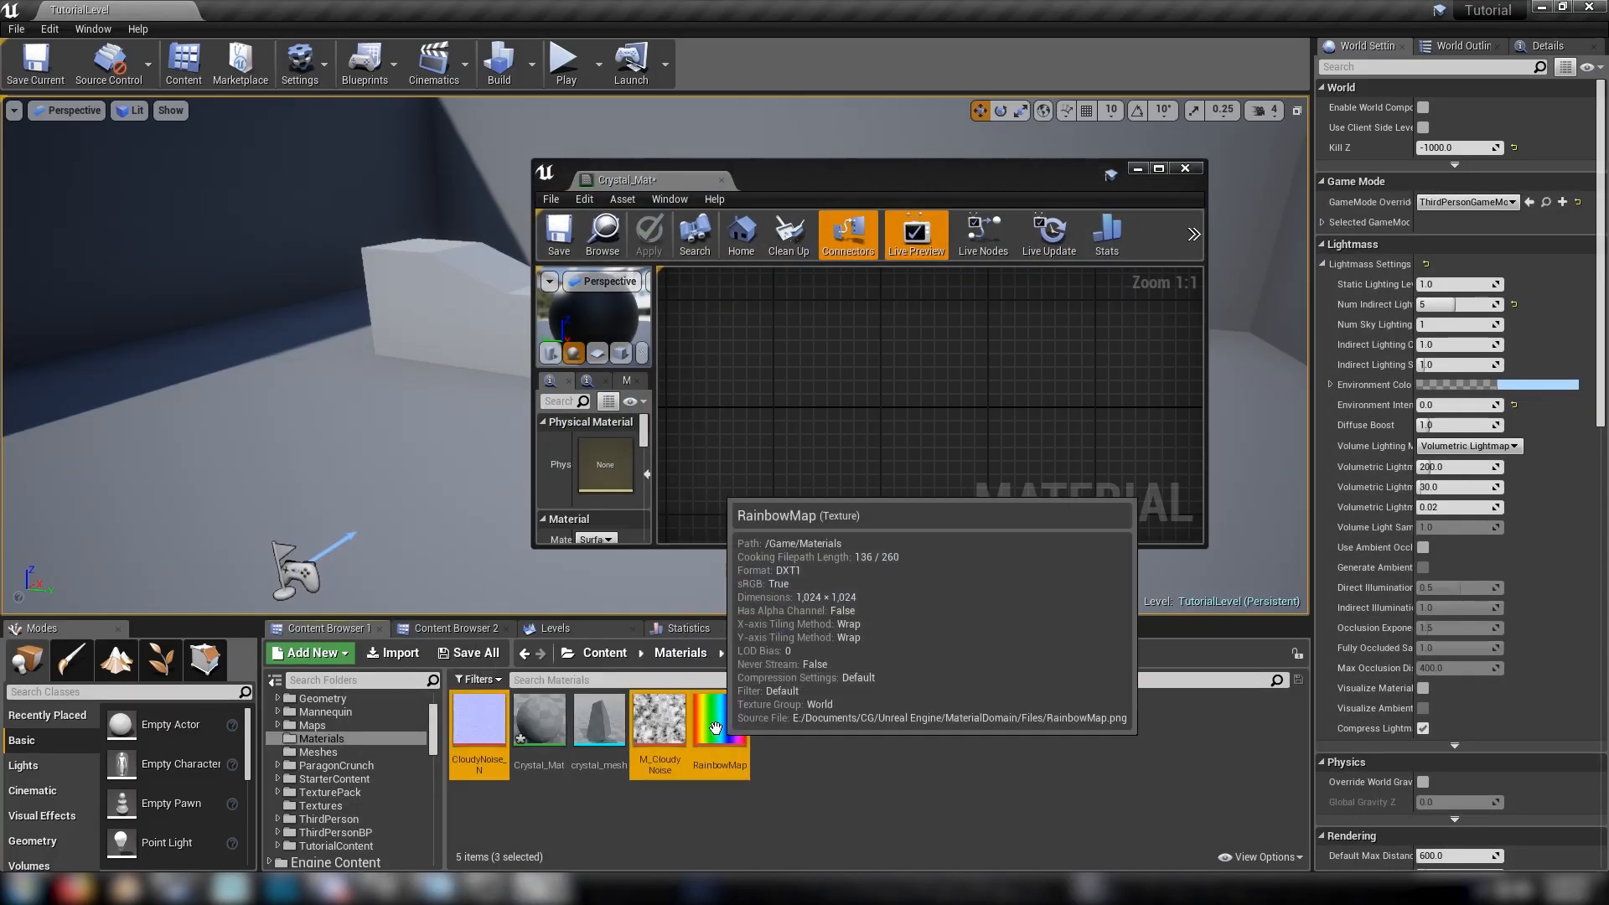
{"action": "left_click", "coordinate": [719, 723], "text": "ctrl"}
{"action": "left_click_drag", "start_coordinate": [719, 723], "coordinate": [895, 404]}
{"action": "left_click", "coordinate": [785, 349]}
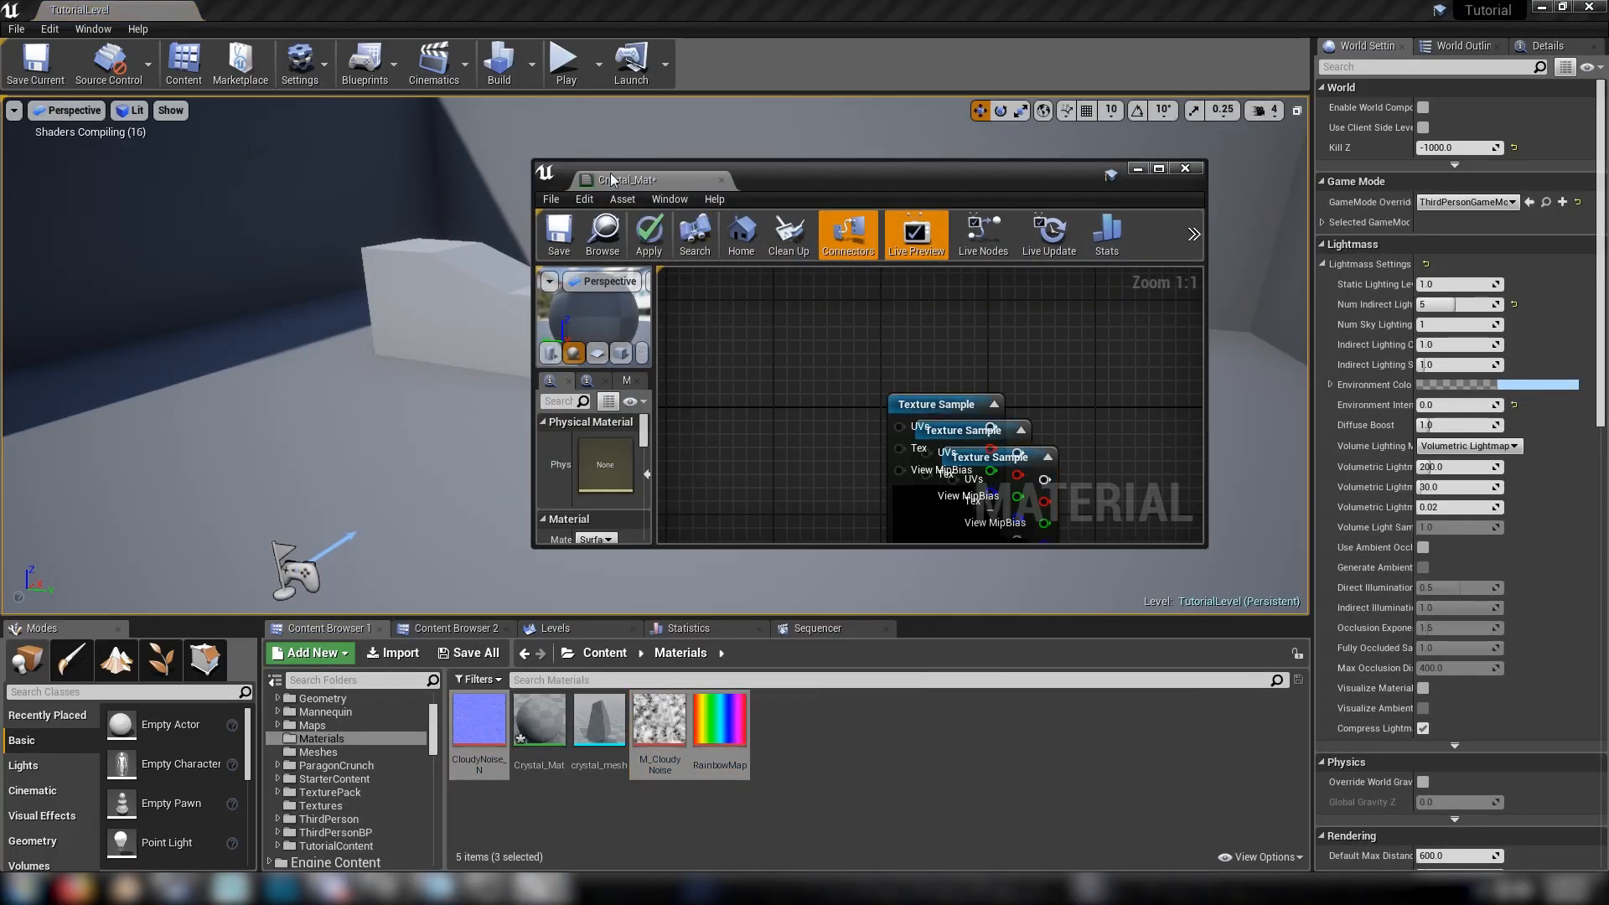
Dock the Crystal_Mat editor back in the main window and spread the three texture samples apart in the graph
{"action": "left_click_drag", "start_coordinate": [620, 186], "coordinate": [251, 10]}
{"action": "right_click_drag", "start_coordinate": [535, 572], "coordinate": [797, 636]}
{"action": "left_click_drag", "start_coordinate": [822, 479], "coordinate": [558, 684]}
{"action": "left_click_drag", "start_coordinate": [908, 695], "coordinate": [760, 709]}
{"action": "left_click_drag", "start_coordinate": [811, 392], "coordinate": [723, 351]}
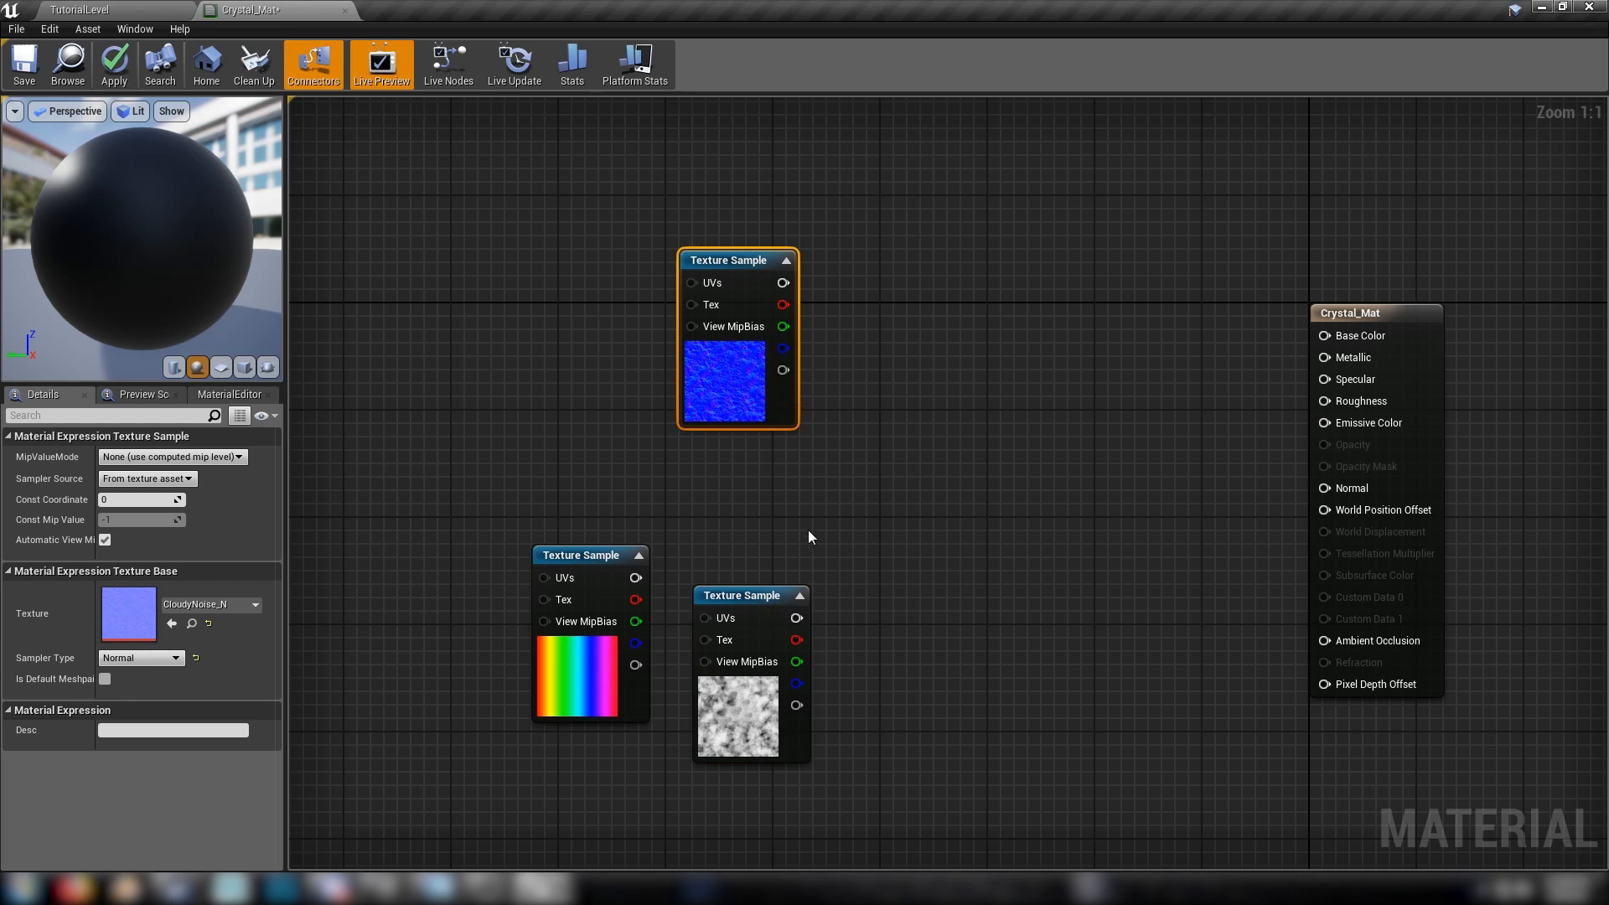
{"action": "left_click", "coordinate": [831, 504]}
{"action": "right_click_drag", "start_coordinate": [303, 295], "coordinate": [506, 346]}
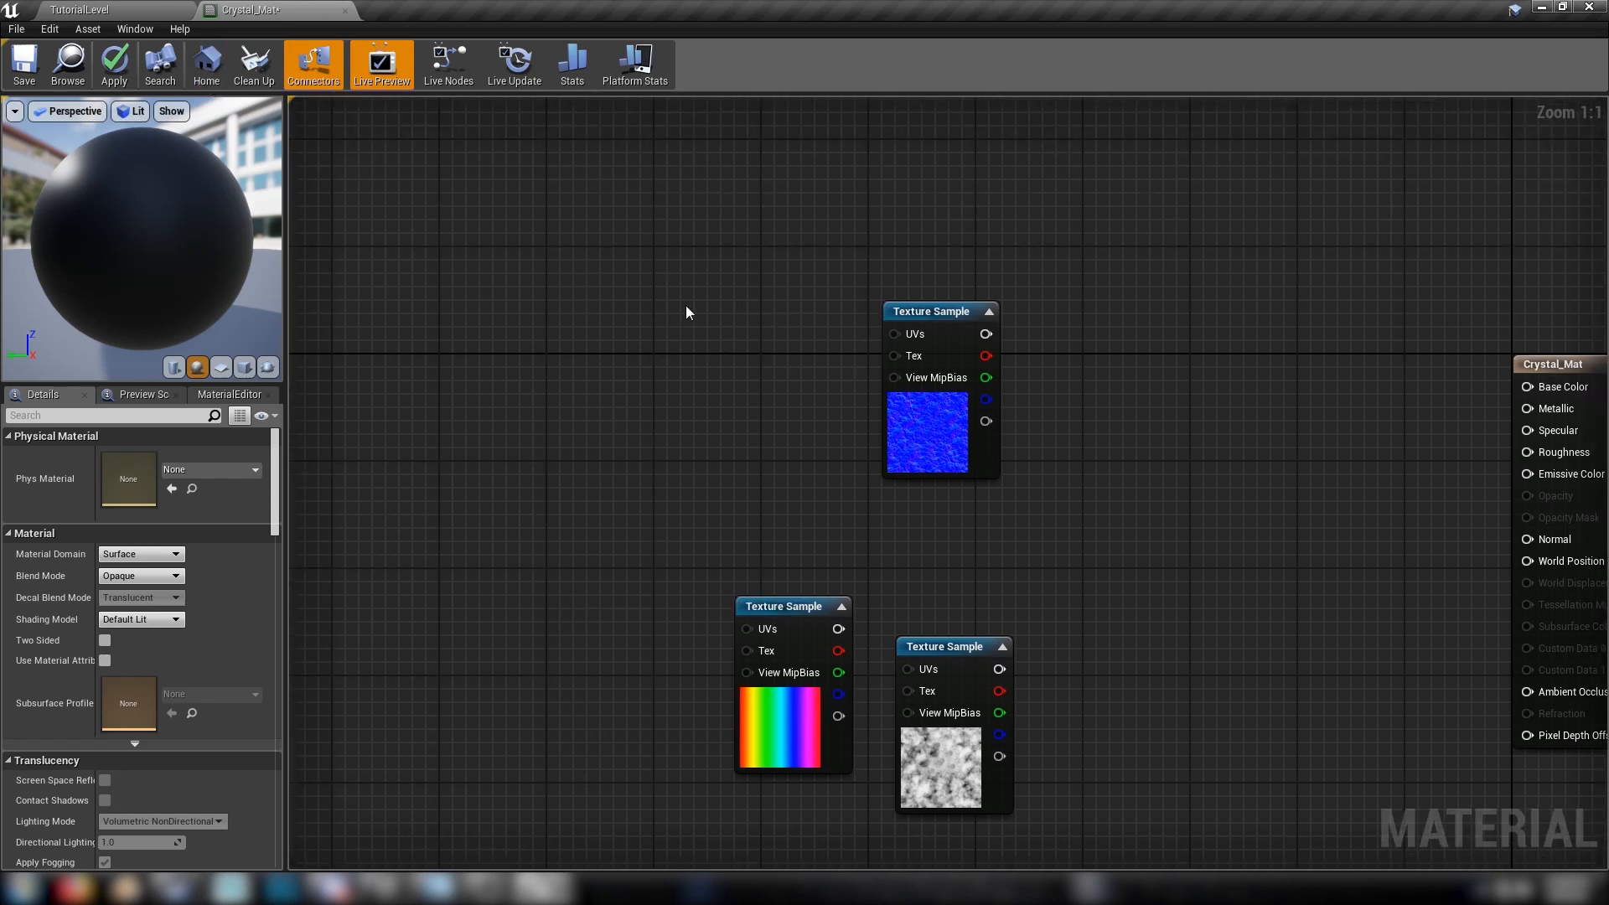
Use crystal_mesh as the preview mesh for Crystal_Mat and frame the whole crystal in the preview
{"action": "left_click", "coordinate": [120, 9]}
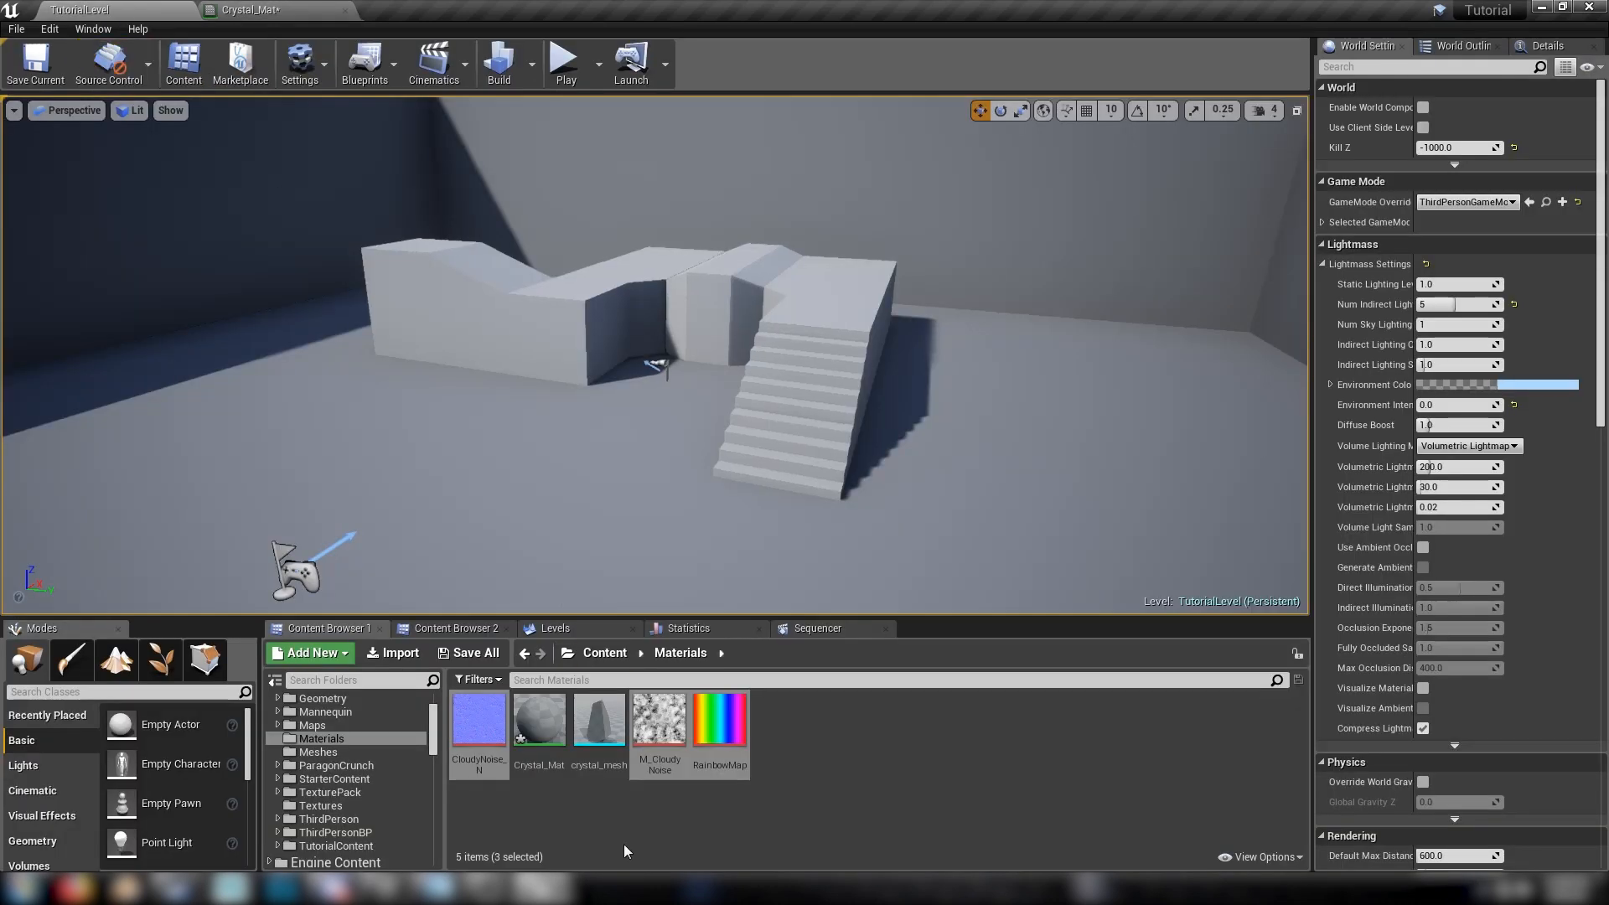
{"action": "left_click", "coordinate": [587, 741]}
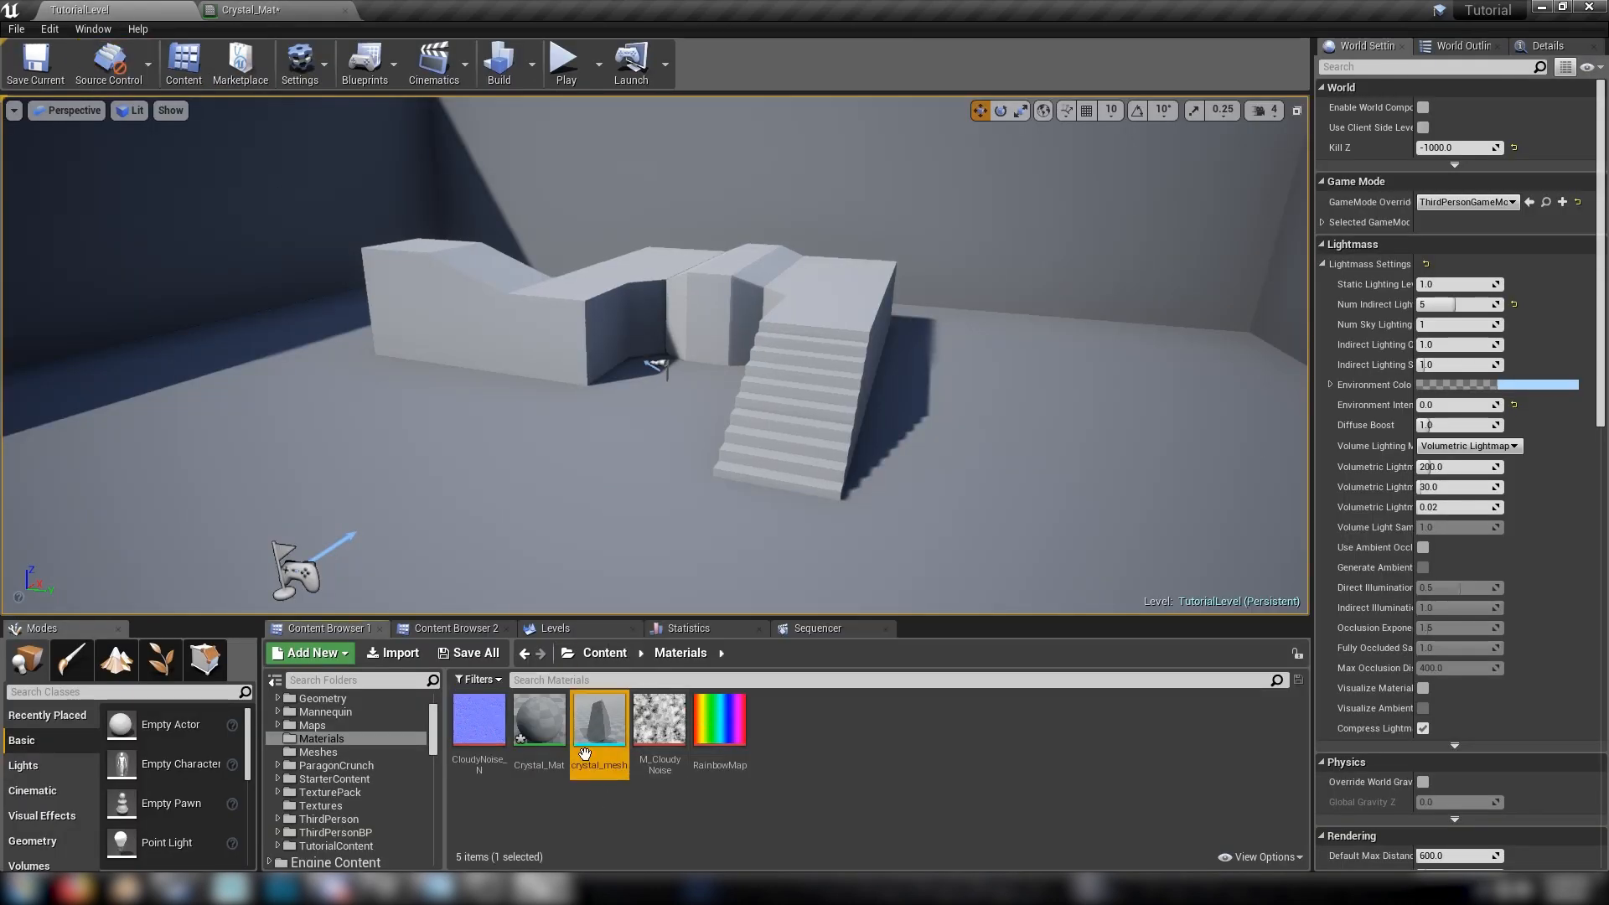
{"action": "left_click", "coordinate": [214, 8]}
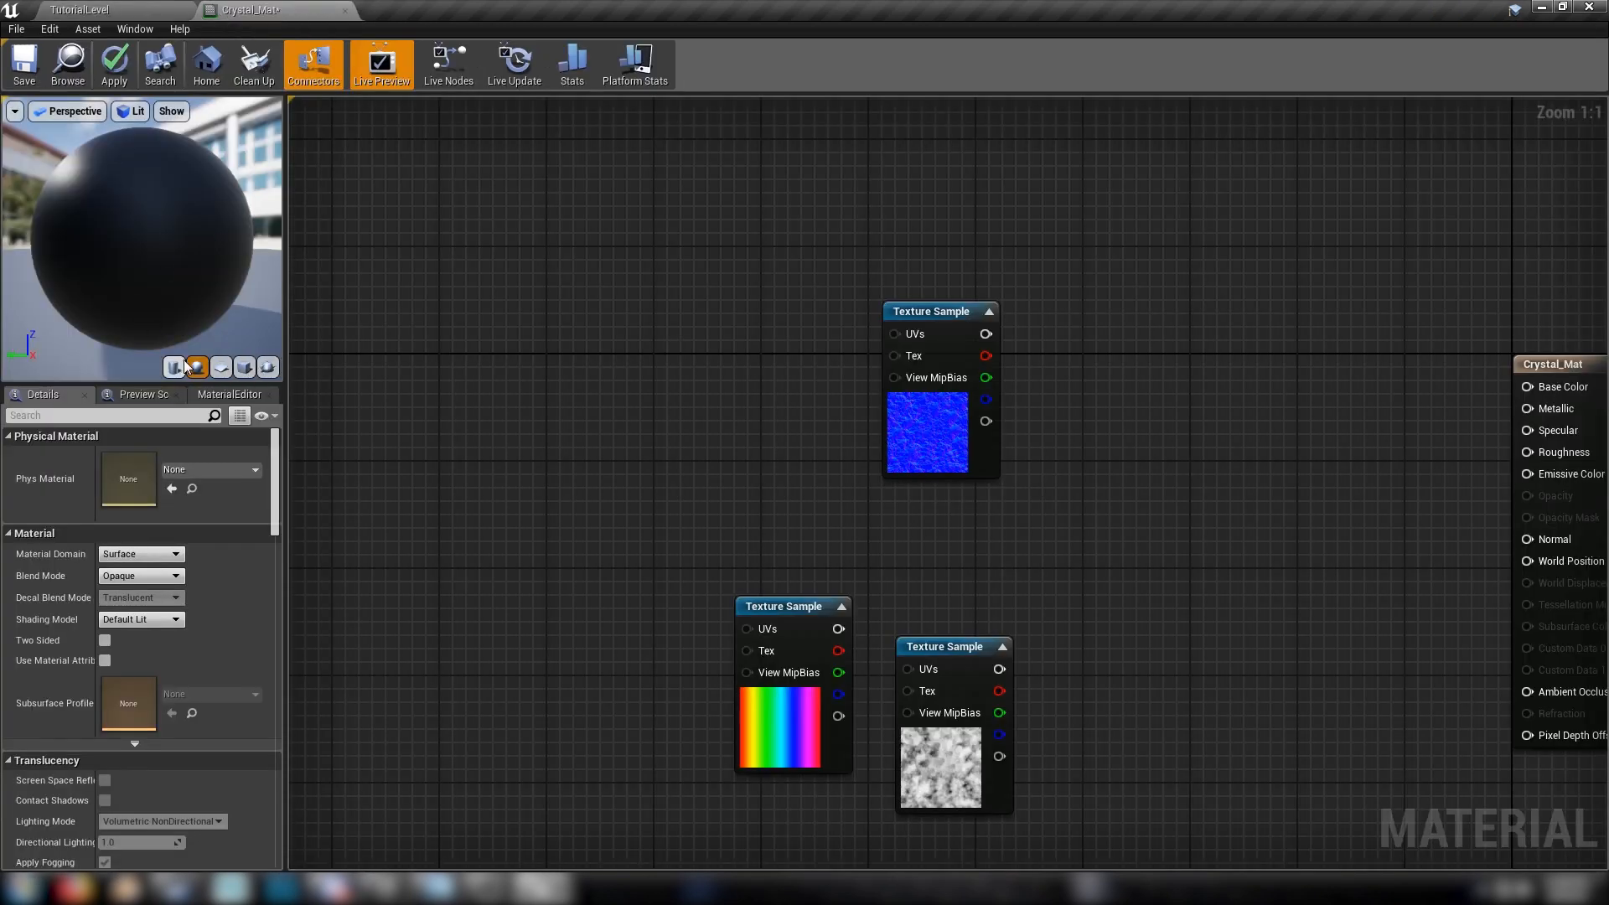
{"action": "left_click", "coordinate": [266, 370]}
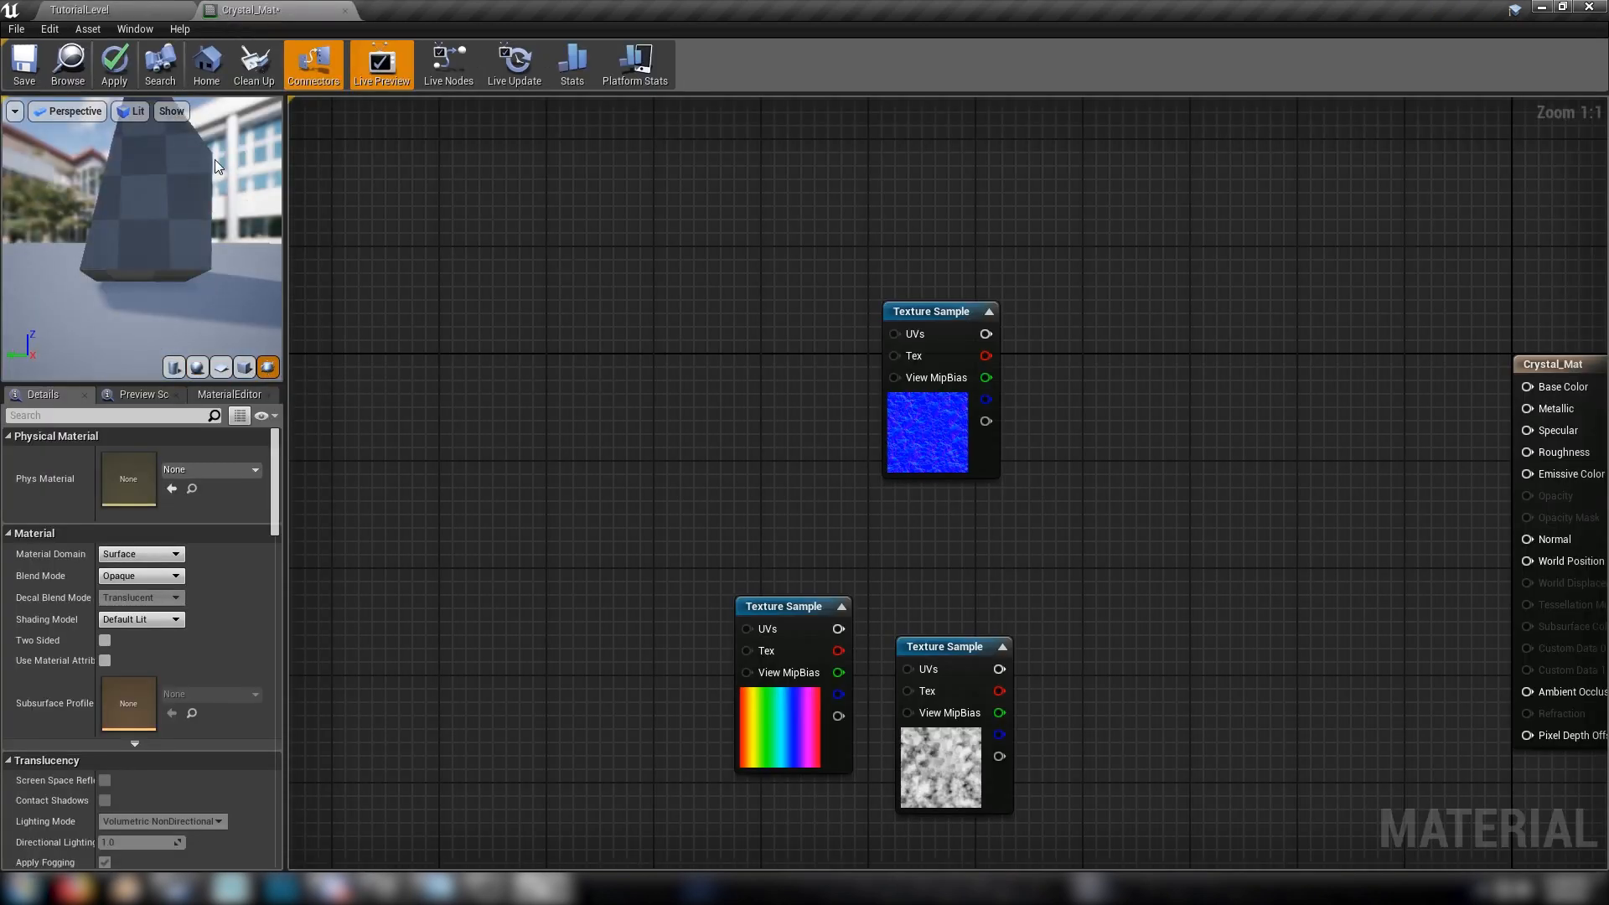
{"action": "left_click_drag", "start_coordinate": [214, 159], "coordinate": [157, 198]}
Add a CameraVectorWS node in the free area of the graph beside the texture samples
{"action": "right_click_drag", "start_coordinate": [862, 517], "coordinate": [1086, 534]}
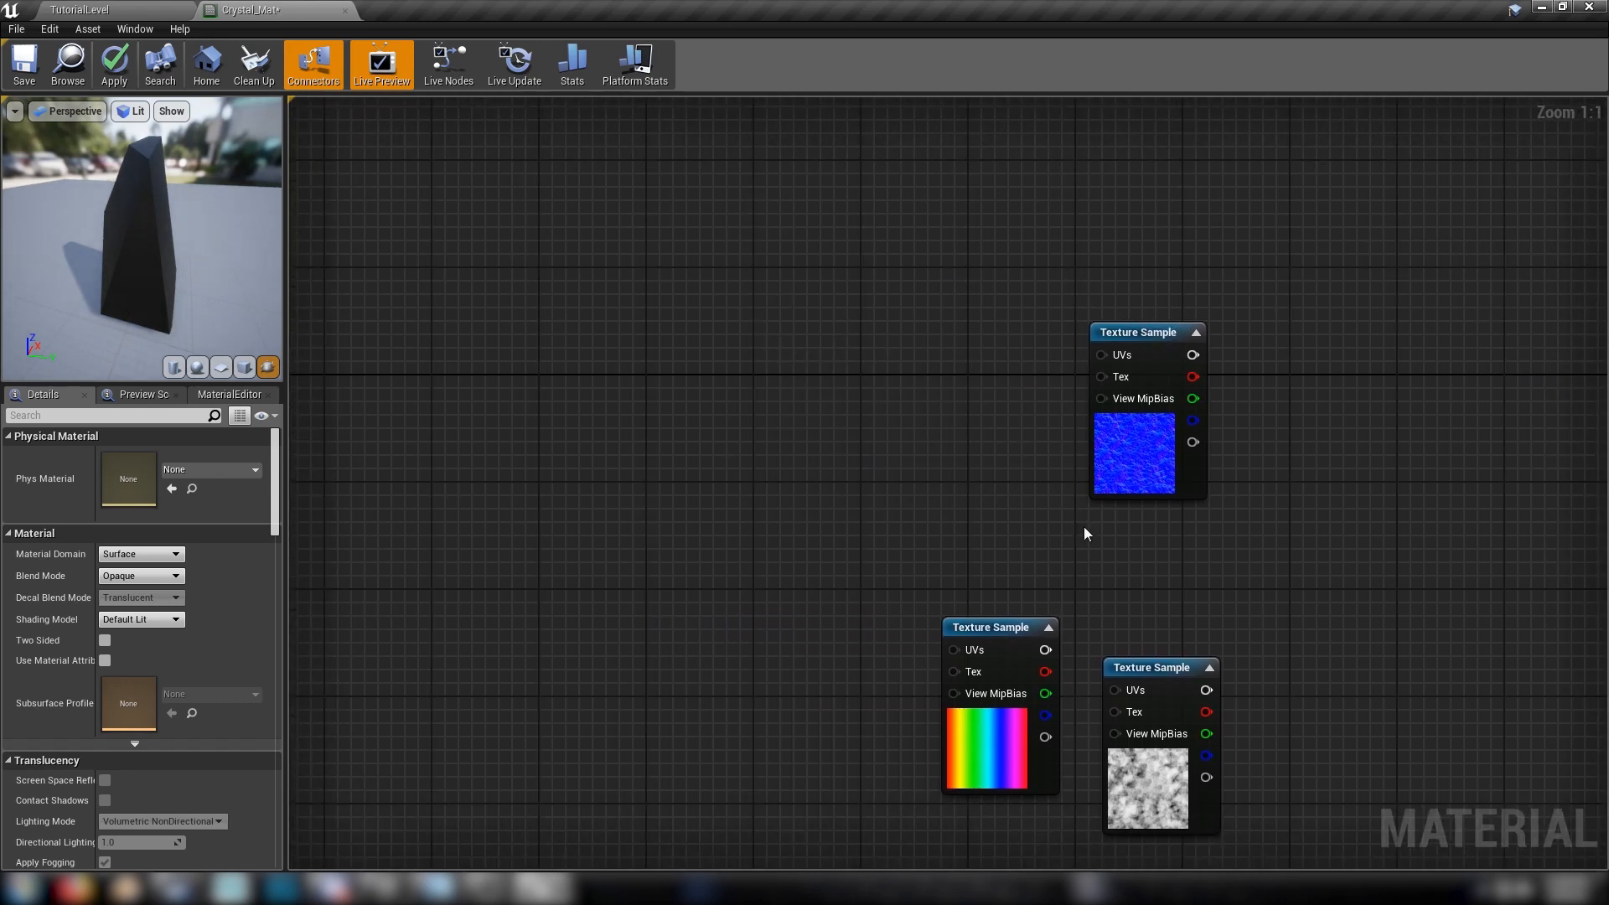
{"action": "right_click", "coordinate": [671, 311]}
{"action": "type", "text": "camera"}
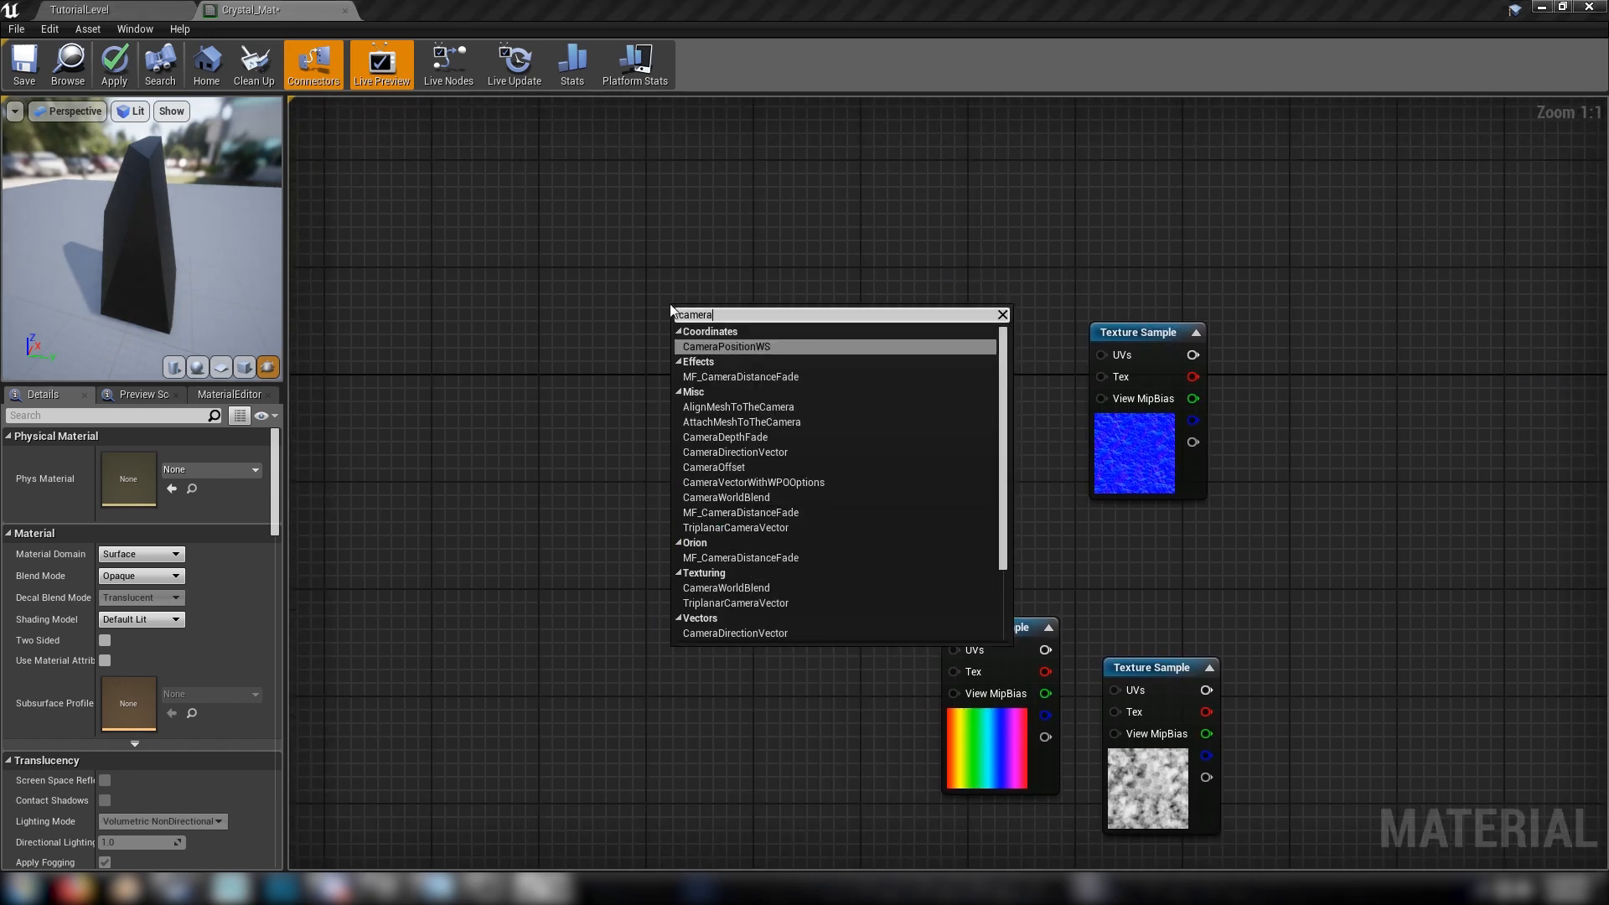
{"action": "type", "text": " vec"}
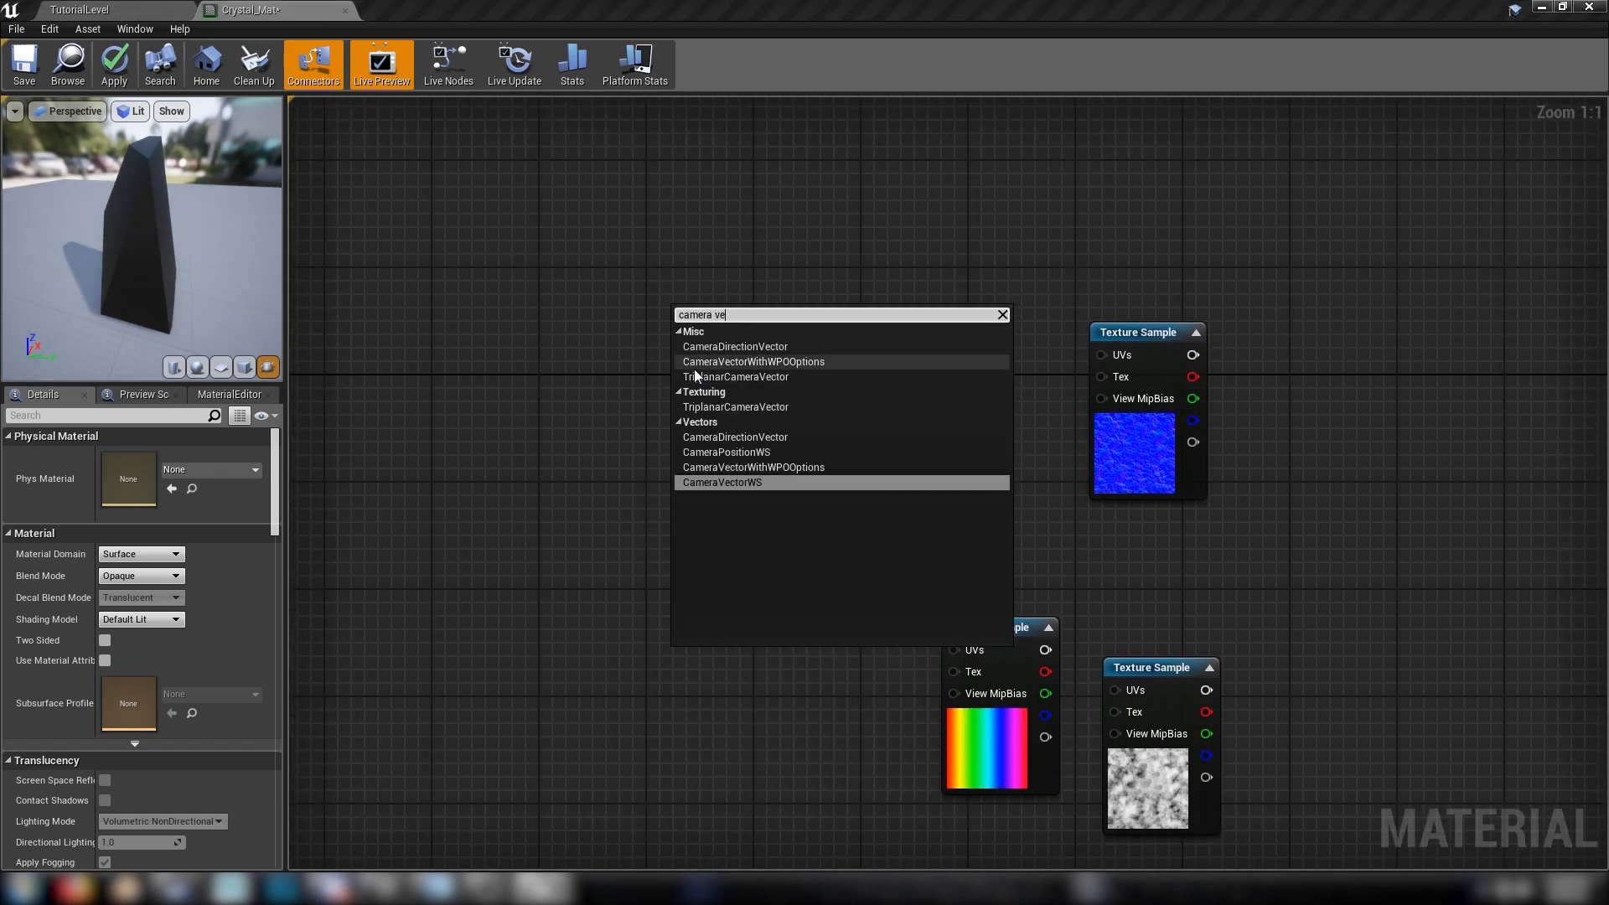
{"action": "left_click", "coordinate": [722, 479]}
{"action": "left_click_drag", "start_coordinate": [727, 318], "coordinate": [731, 281]}
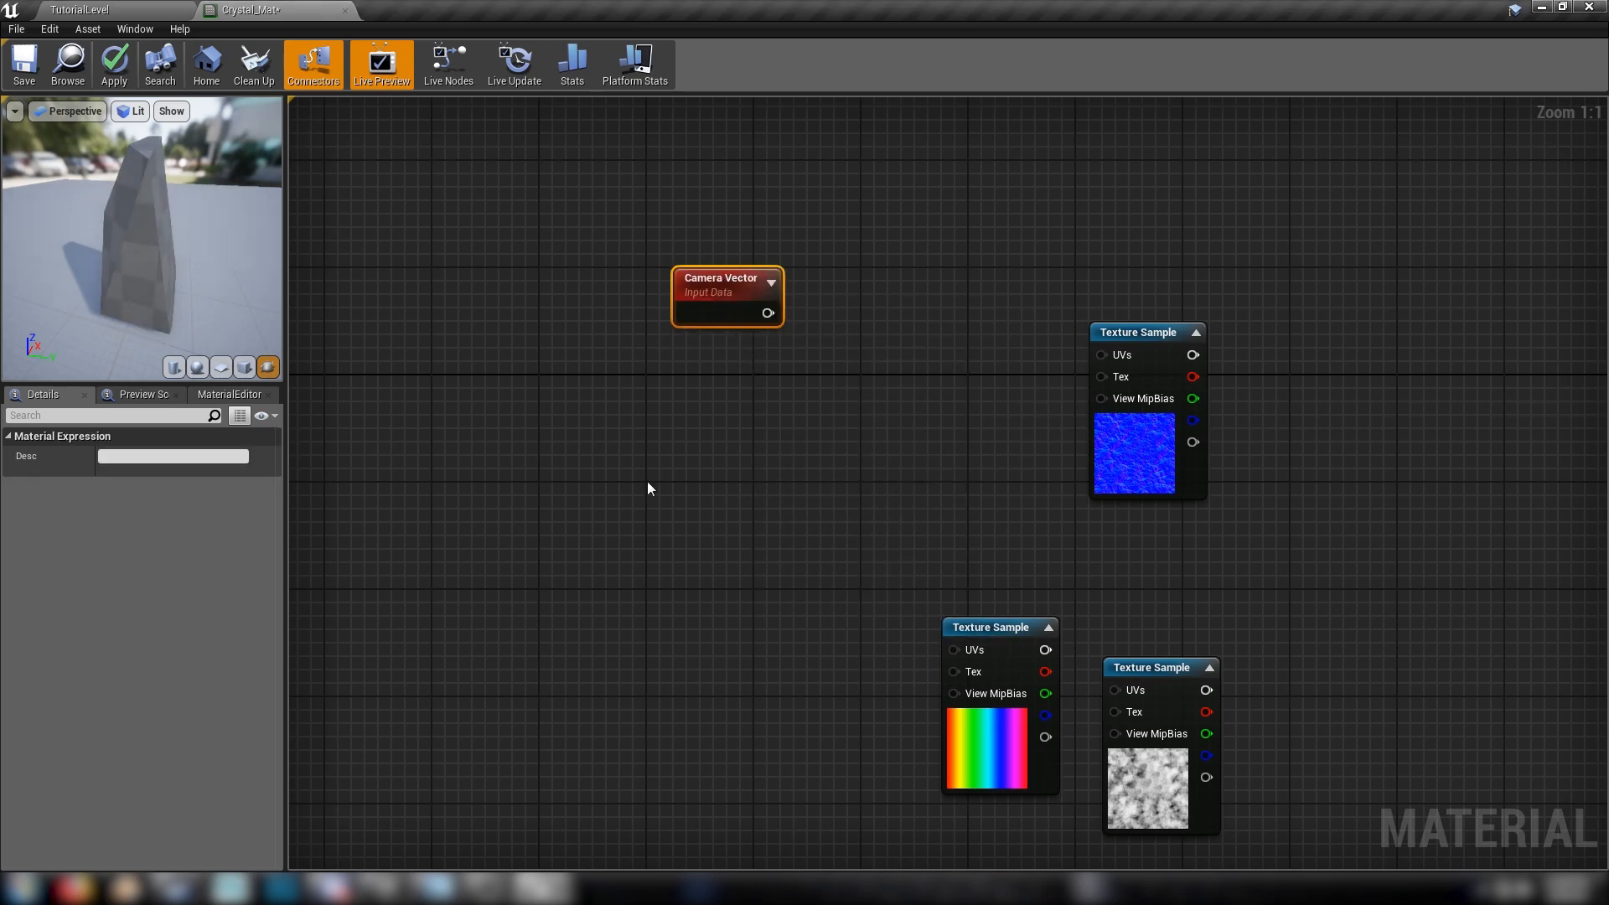
Add a Texture Coordinate node and place it directly below the Camera Vector node
{"action": "right_click", "coordinate": [670, 409]}
{"action": "type", "text": "texture"}
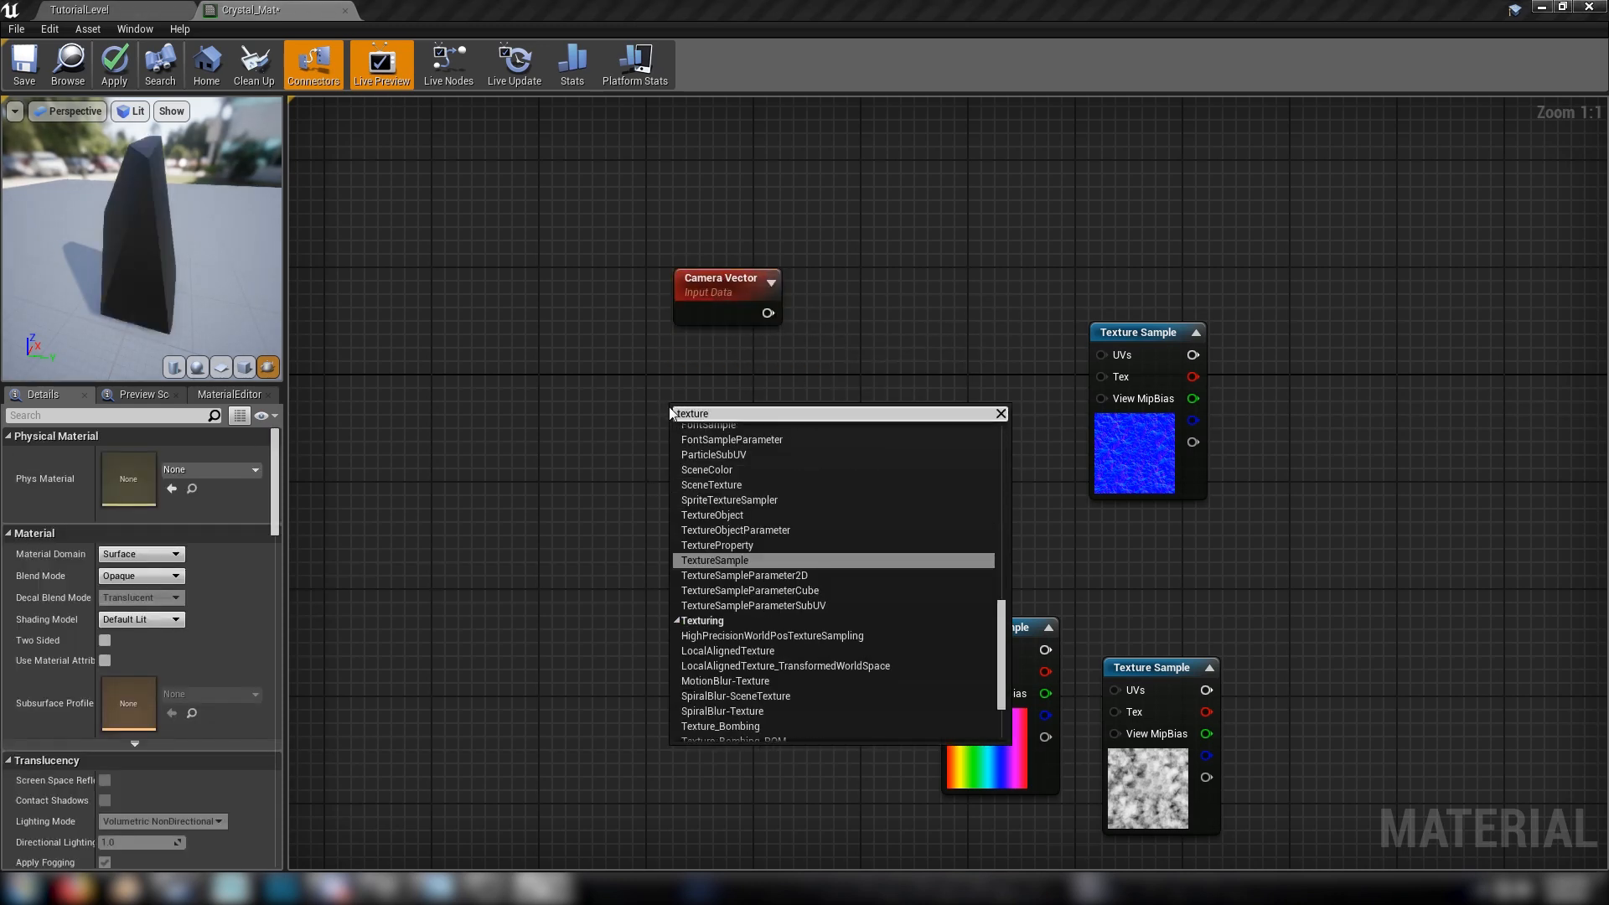
{"action": "type", "text": "coo"}
{"action": "key", "text": "Return"}
{"action": "mouse_move", "coordinate": [742, 438]}
{"action": "left_mouse_down"}
{"action": "mouse_move", "coordinate": [738, 378]}
{"action": "mouse_move", "coordinate": [734, 418]}
{"action": "left_mouse_up"}
{"action": "left_click", "coordinate": [679, 395]}
{"action": "left_click", "coordinate": [718, 398]}
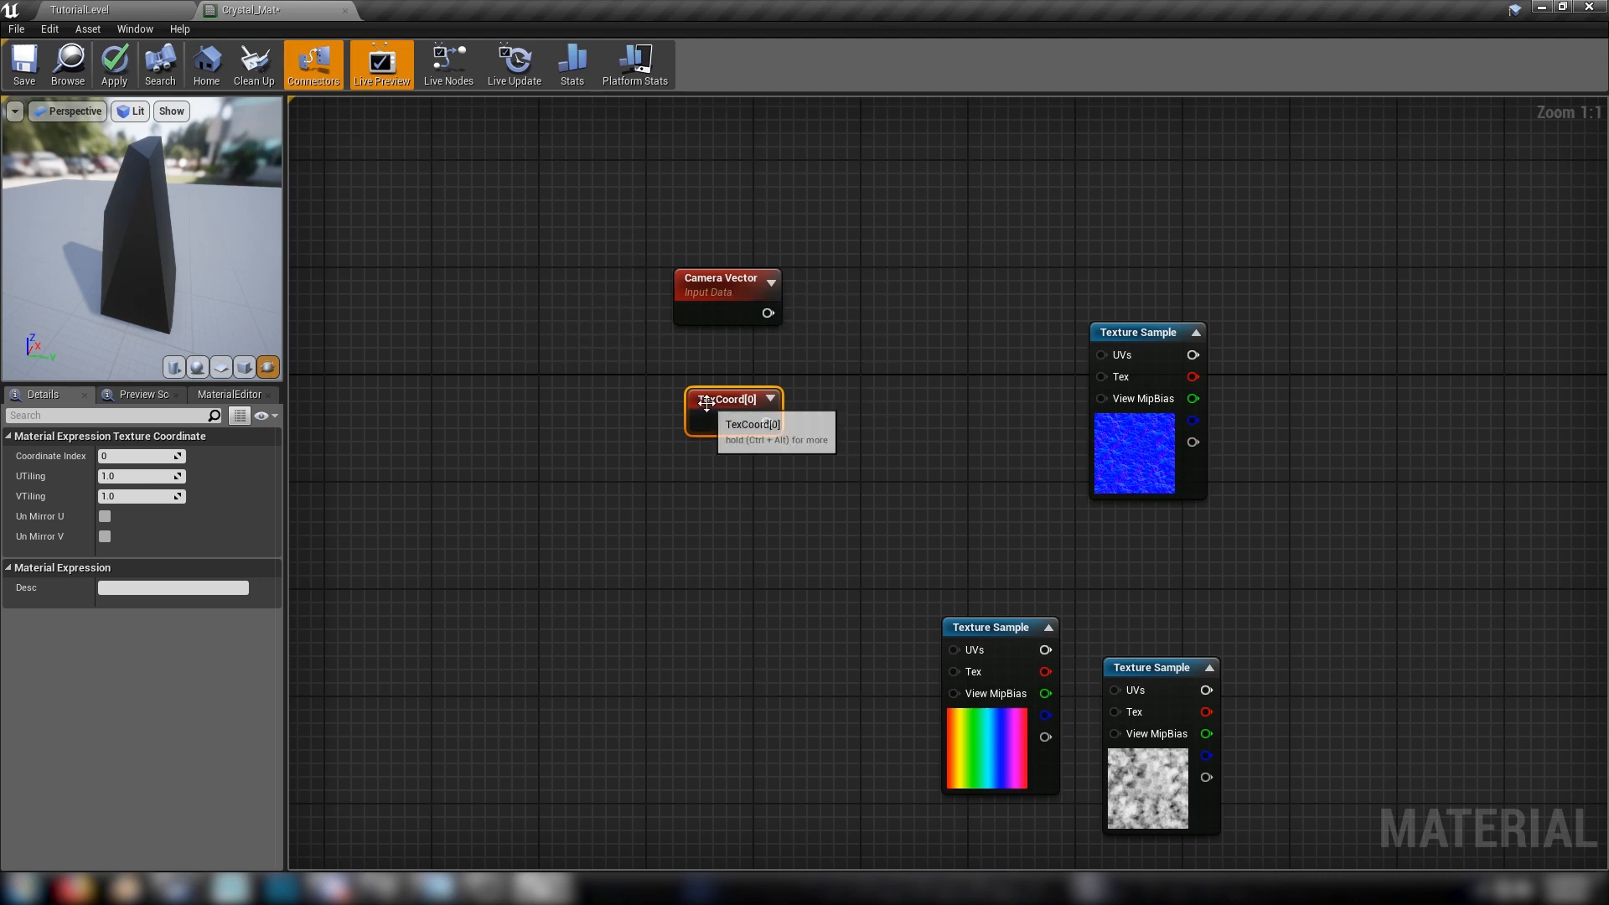
Add a Component Mask node with R and G channels, fed by the Camera Vector output
{"action": "left_click", "coordinate": [721, 281]}
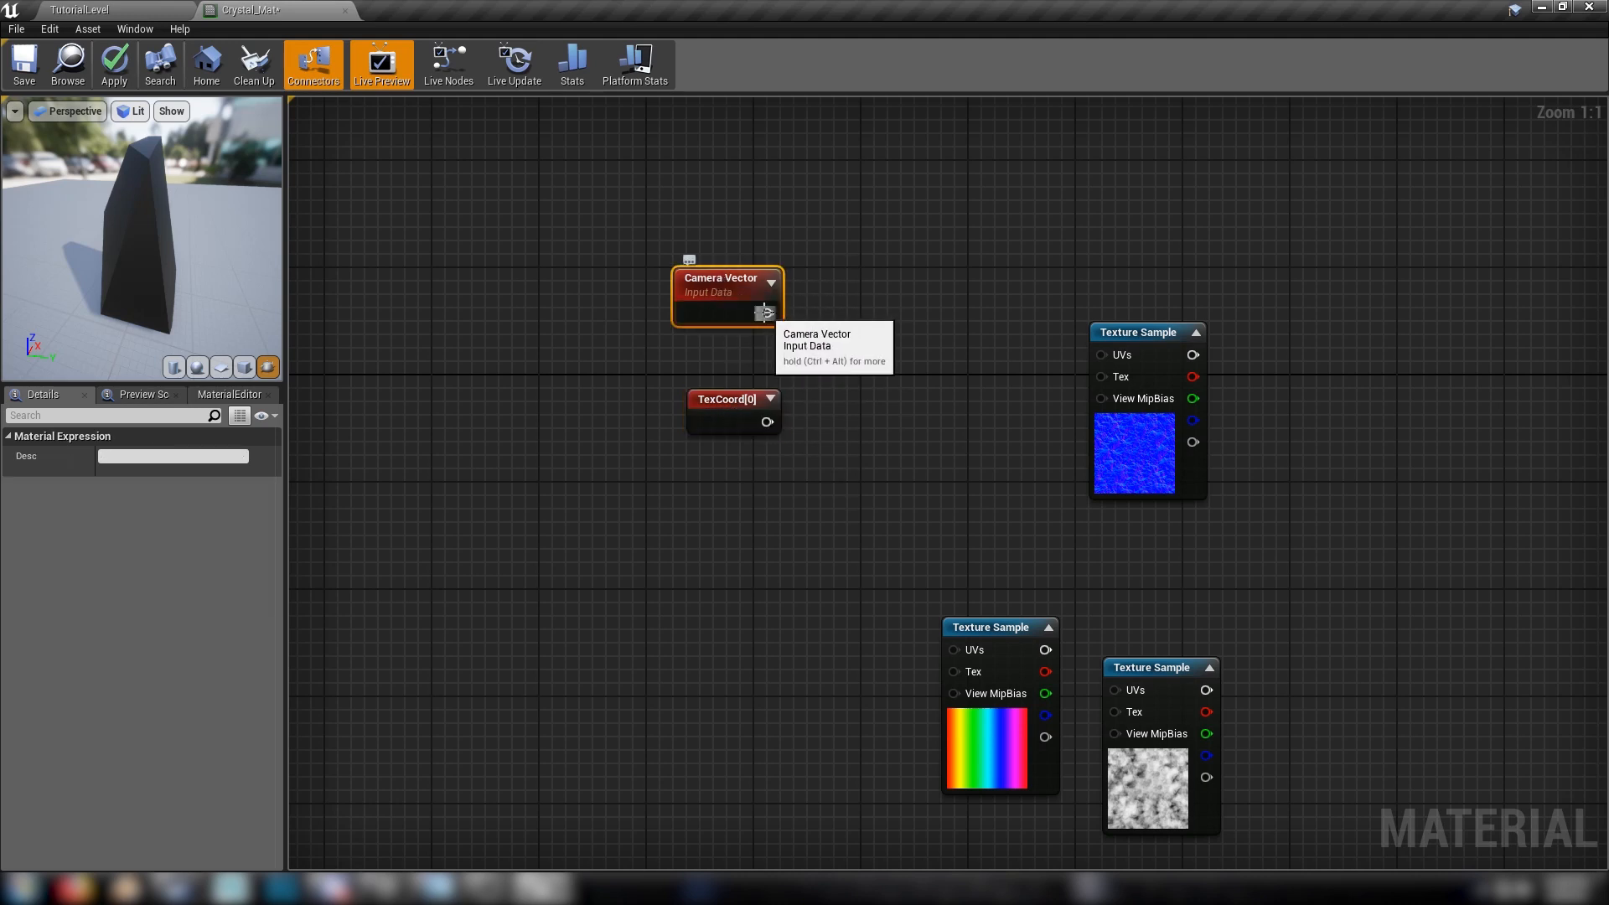
{"action": "left_click_drag", "start_coordinate": [767, 313], "coordinate": [831, 315]}
{"action": "type", "text": "ca"}
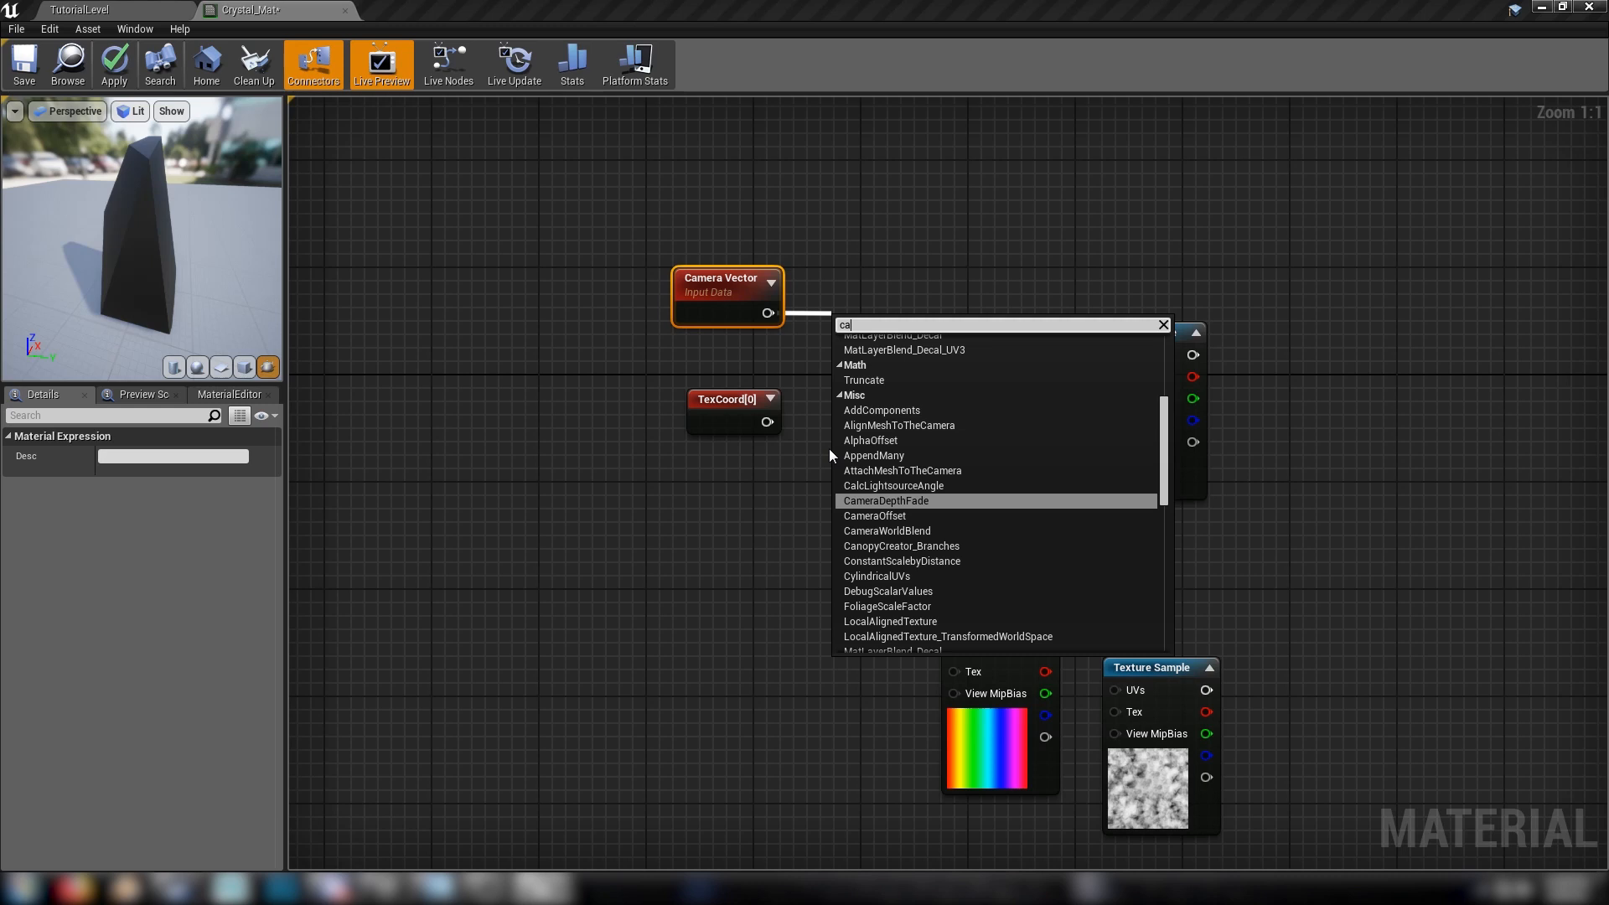
{"action": "key", "text": "BackSpace"}
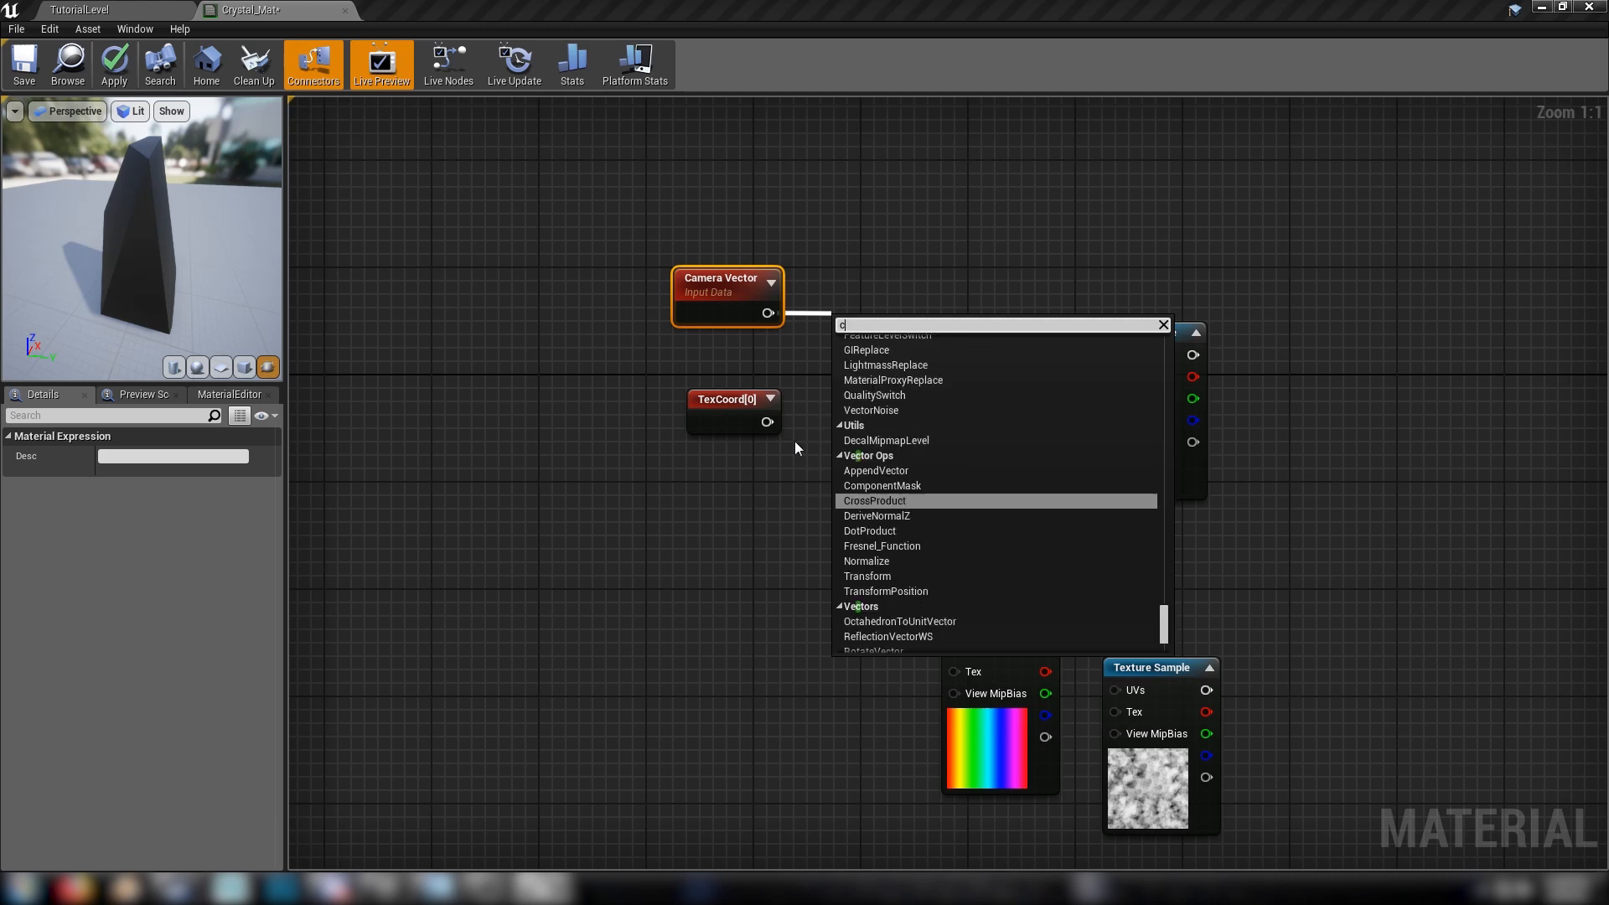
{"action": "type", "text": "ompo"}
{"action": "left_click", "coordinate": [873, 371]}
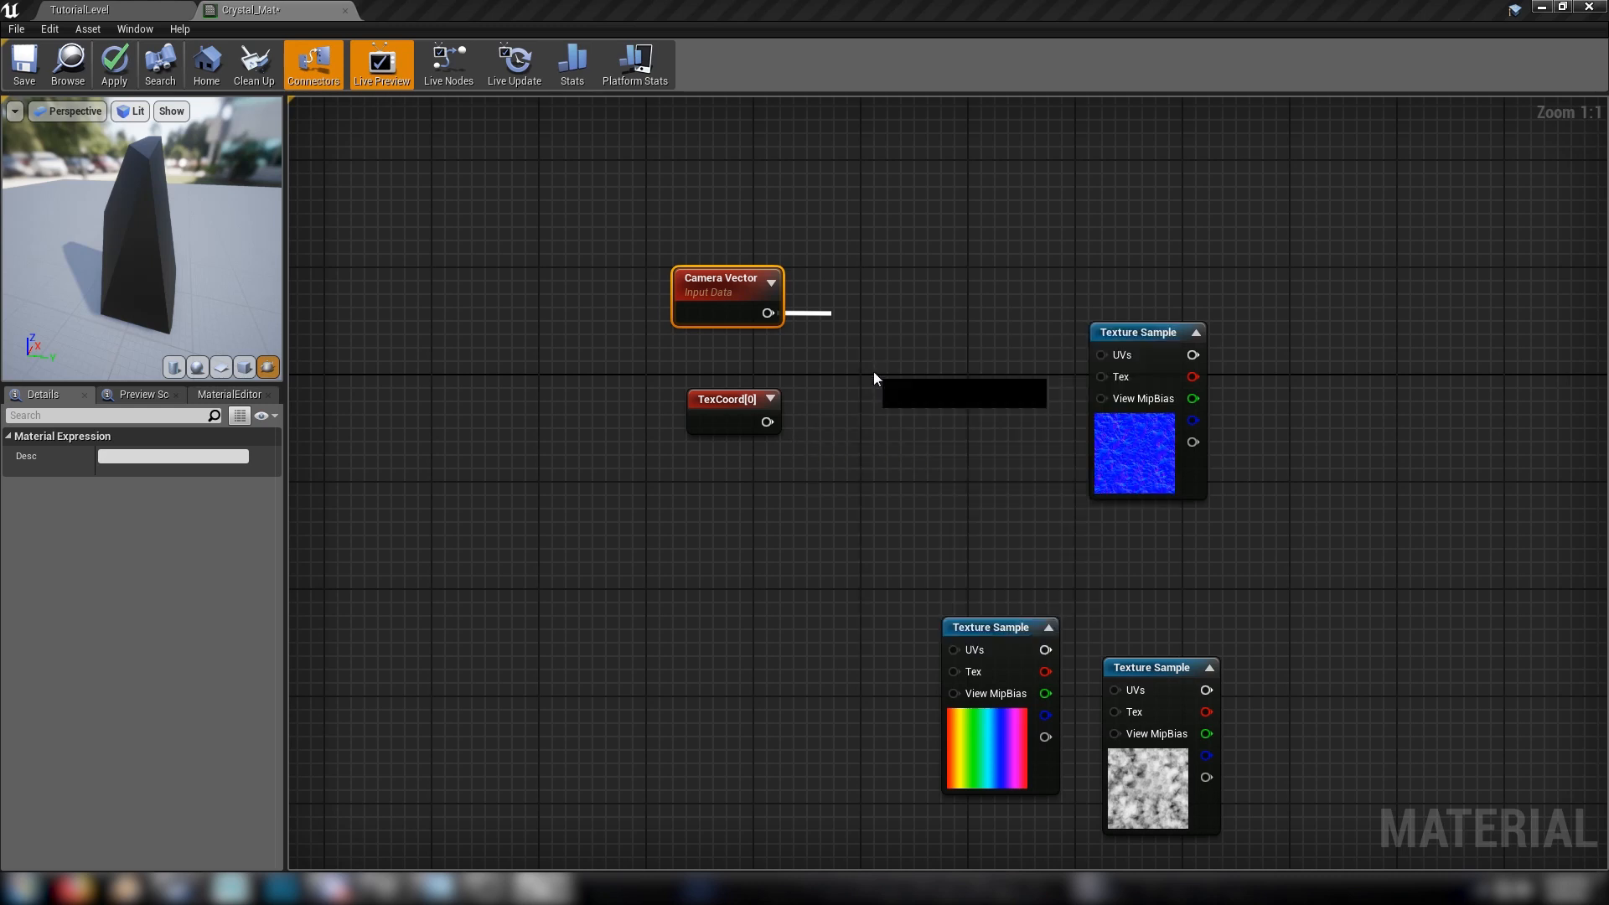
{"action": "left_click_drag", "start_coordinate": [903, 327], "coordinate": [878, 295]}
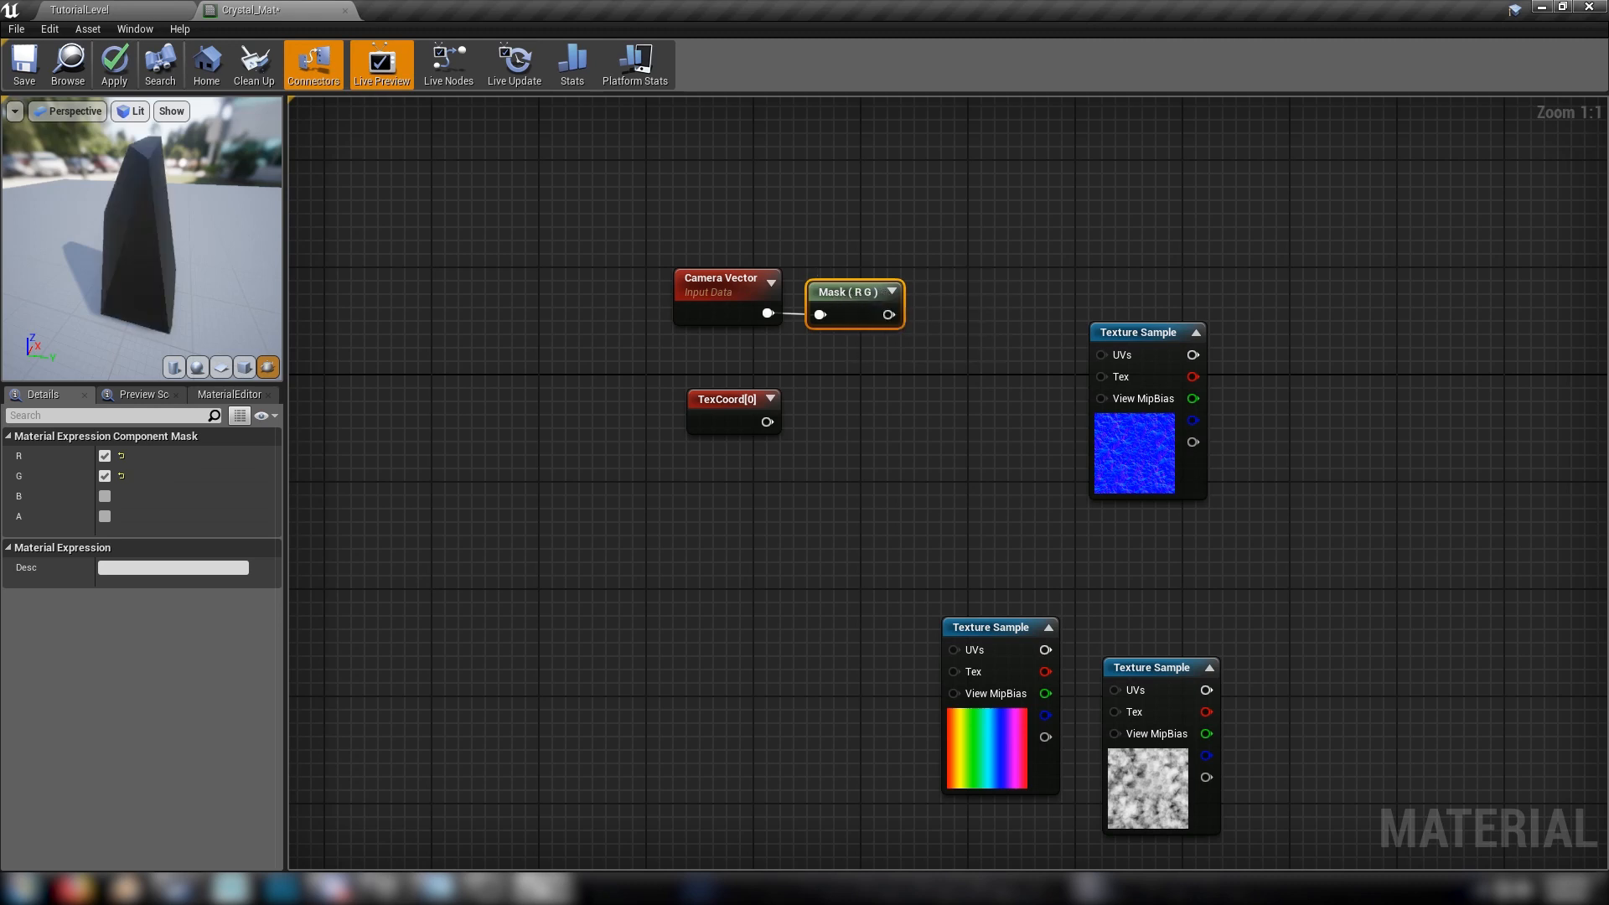
Add an Add node with the R G mask wired to A and the texture coordinate wired to B
{"action": "left_click_drag", "start_coordinate": [728, 419], "coordinate": [743, 419]}
{"action": "left_click_drag", "start_coordinate": [611, 173], "coordinate": [773, 425]}
{"action": "left_click", "coordinate": [882, 344]}
{"action": "left_click", "coordinate": [883, 339]}
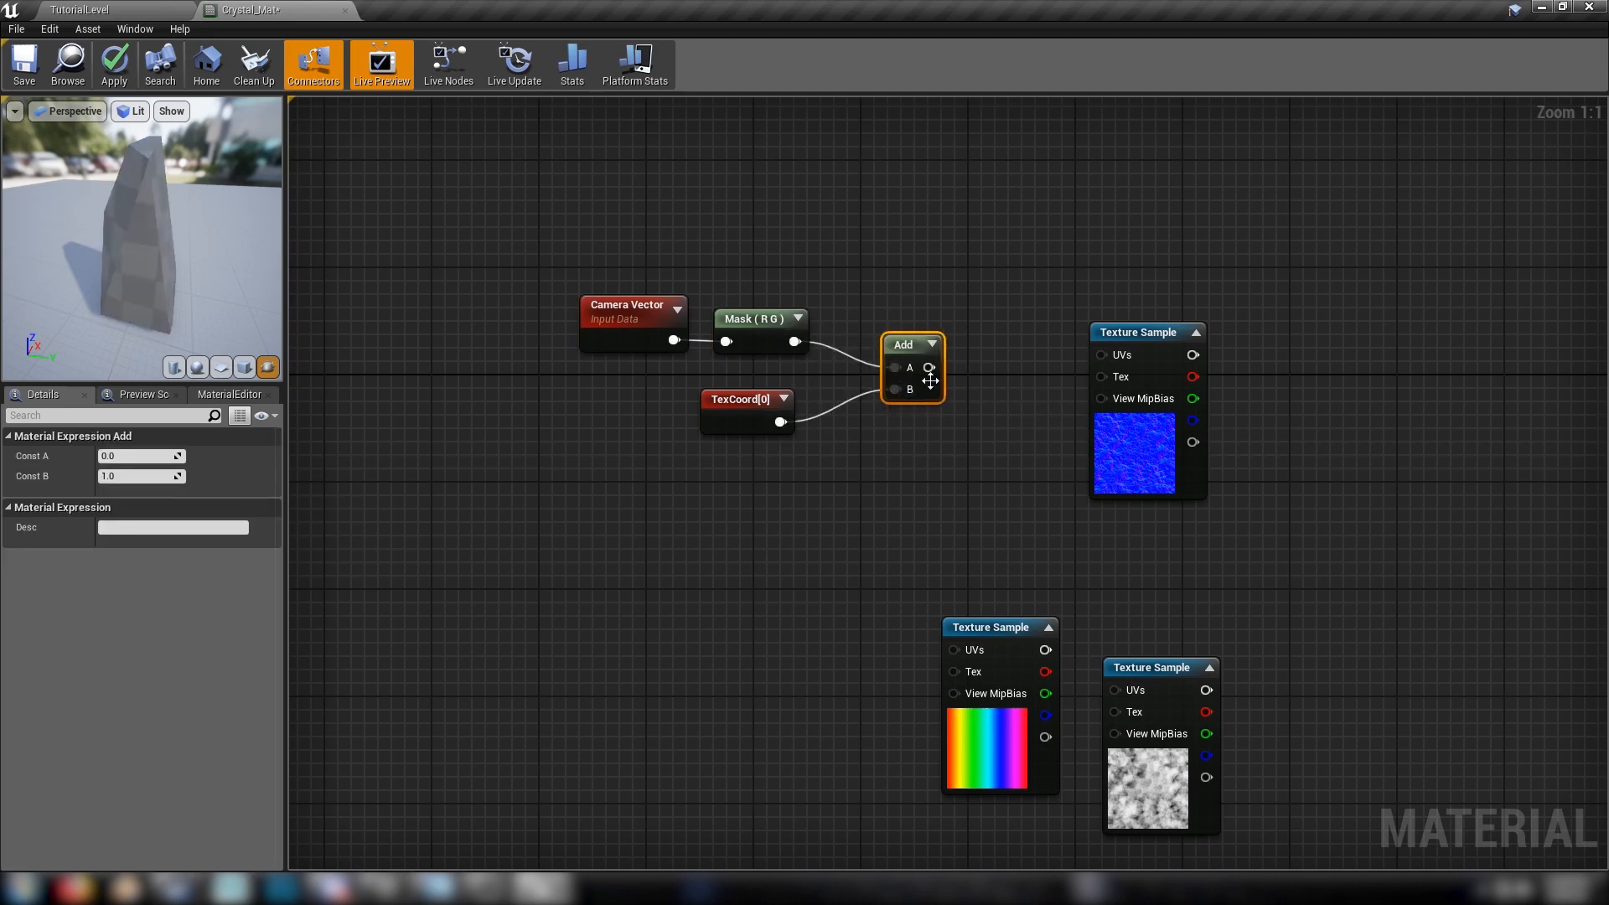
Connect the Add result to the UVs of the RainbowMap texture sample and place the sample beside the Add node
{"action": "left_click_drag", "start_coordinate": [1121, 358], "coordinate": [1008, 481]}
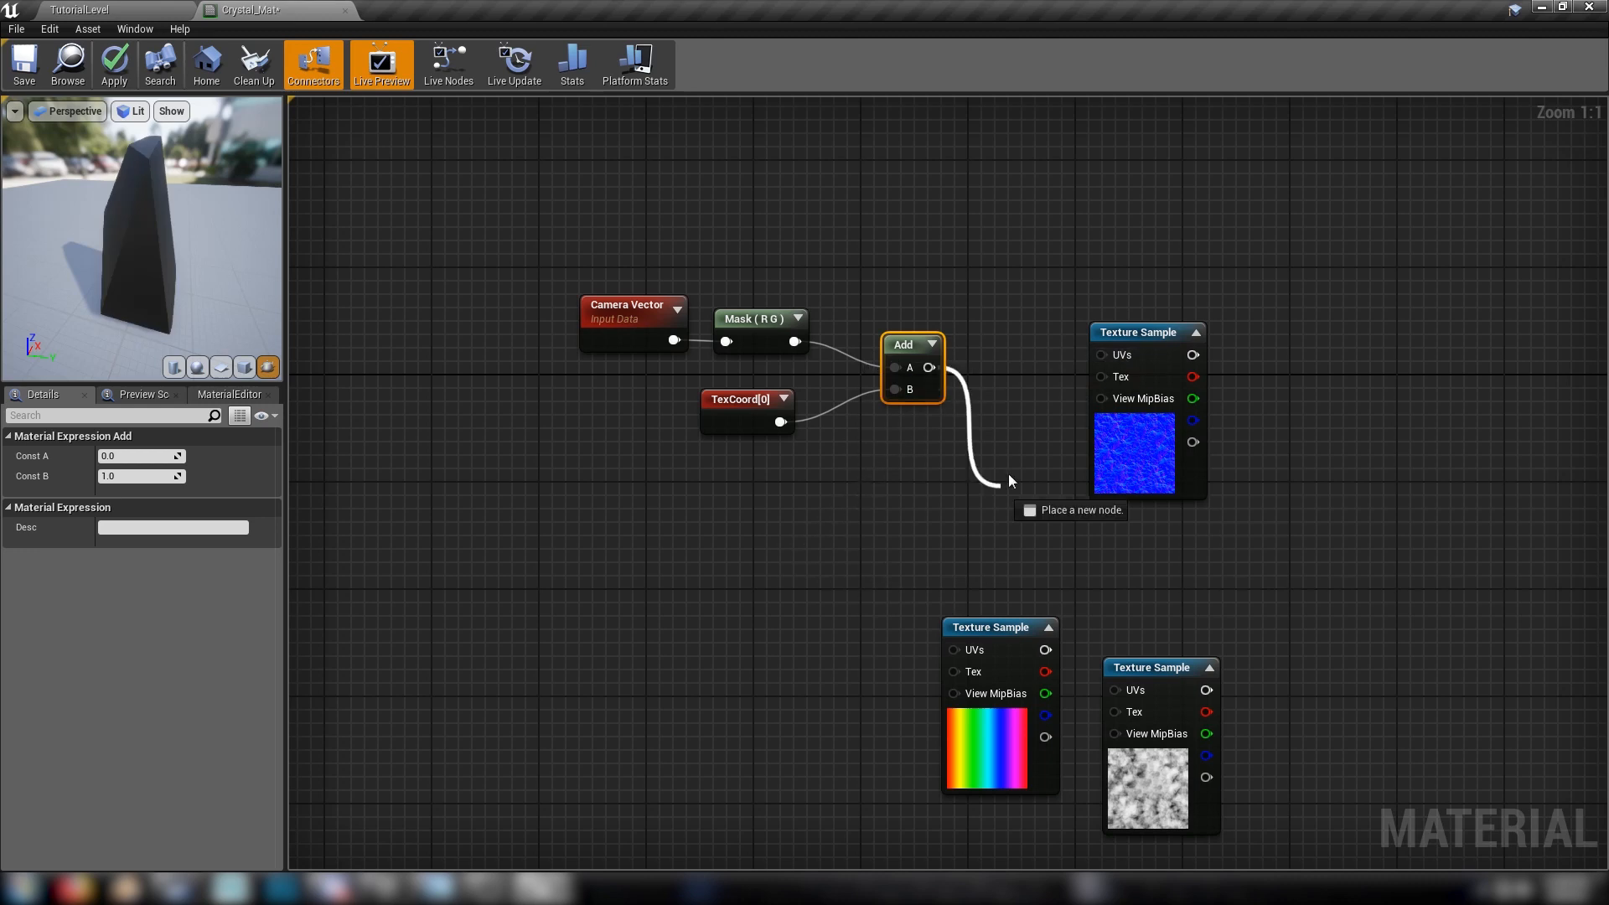
{"action": "left_click_drag", "start_coordinate": [1089, 691], "coordinate": [952, 650]}
{"action": "left_click_drag", "start_coordinate": [989, 627], "coordinate": [1001, 359]}
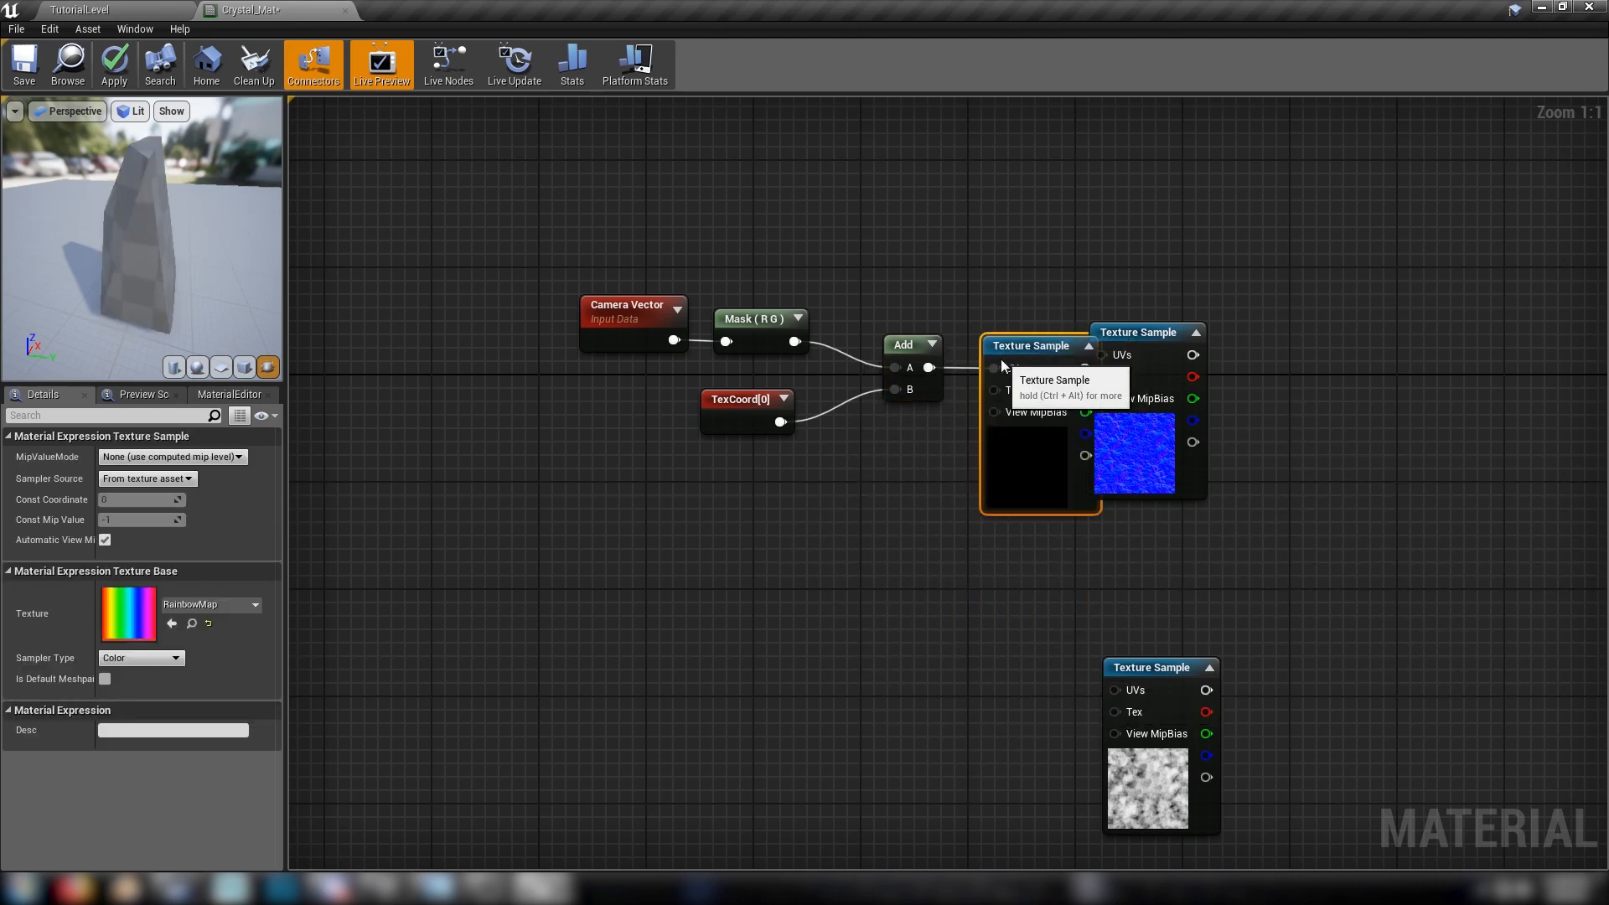
Move the CloudyNoise_N sample near the material output and rearrange the graph so the RainbowMap chain stands clear
{"action": "left_click_drag", "start_coordinate": [1138, 332], "coordinate": [1177, 374]}
{"action": "left_click_drag", "start_coordinate": [1190, 528], "coordinate": [1539, 796]}
{"action": "right_click_drag", "start_coordinate": [1336, 532], "coordinate": [1261, 583]}
{"action": "left_click_drag", "start_coordinate": [403, 194], "coordinate": [1029, 473]}
{"action": "left_click", "coordinate": [1374, 546]}
{"action": "right_click_drag", "start_coordinate": [1375, 546], "coordinate": [1173, 562]}
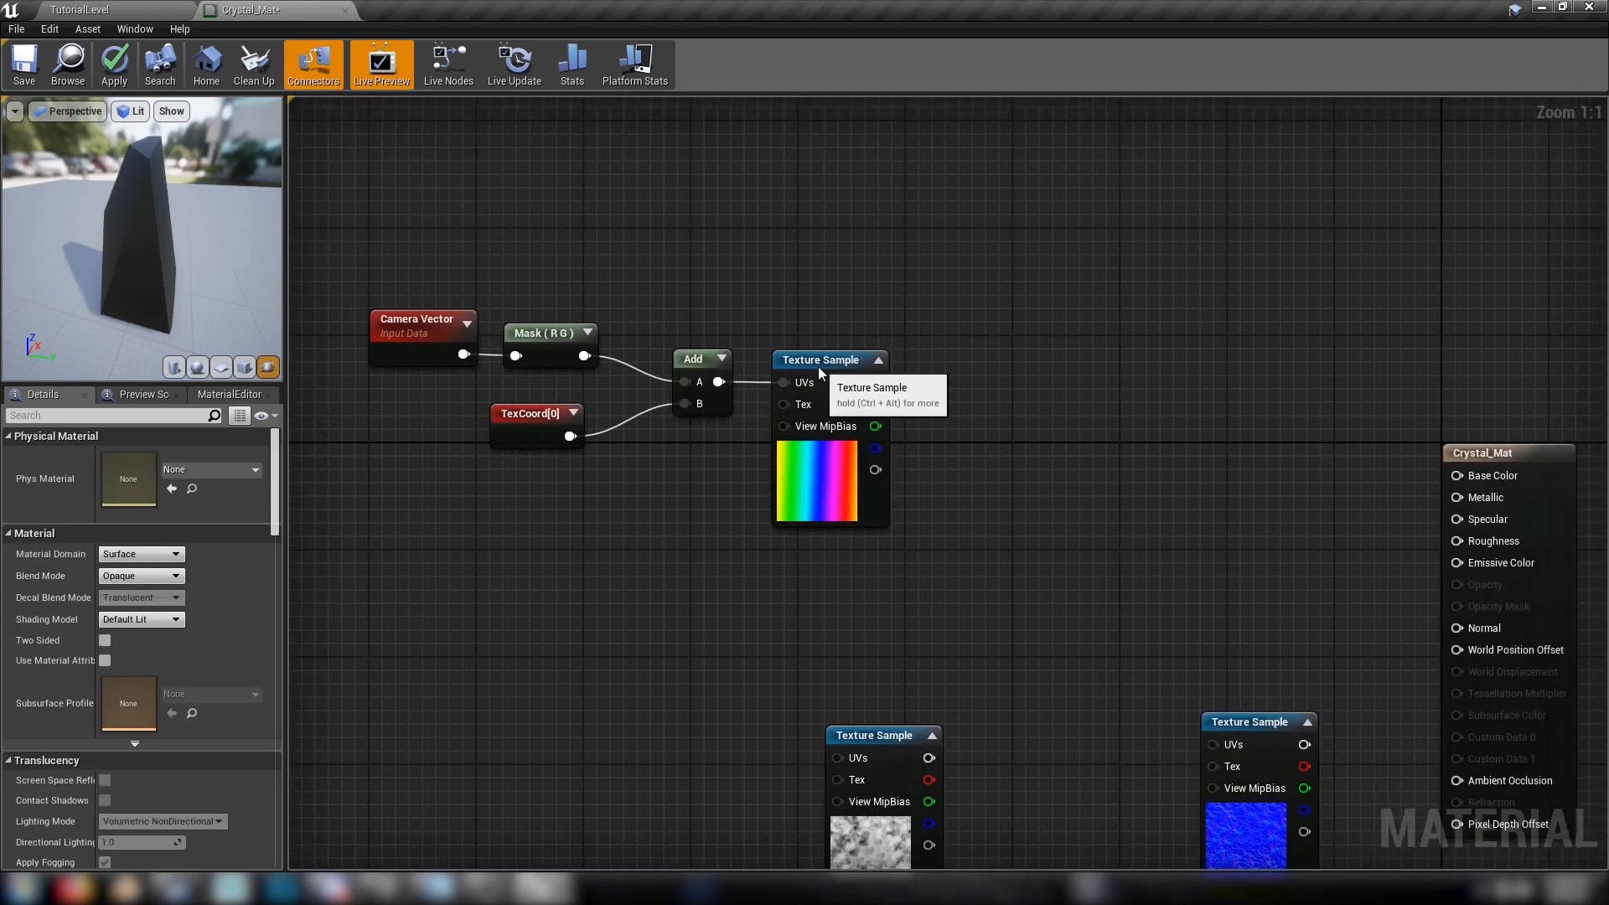
Preview the RainbowMap texture sample node on the crystal mesh
{"action": "right_click", "coordinate": [820, 373]}
{"action": "left_click", "coordinate": [888, 450]}
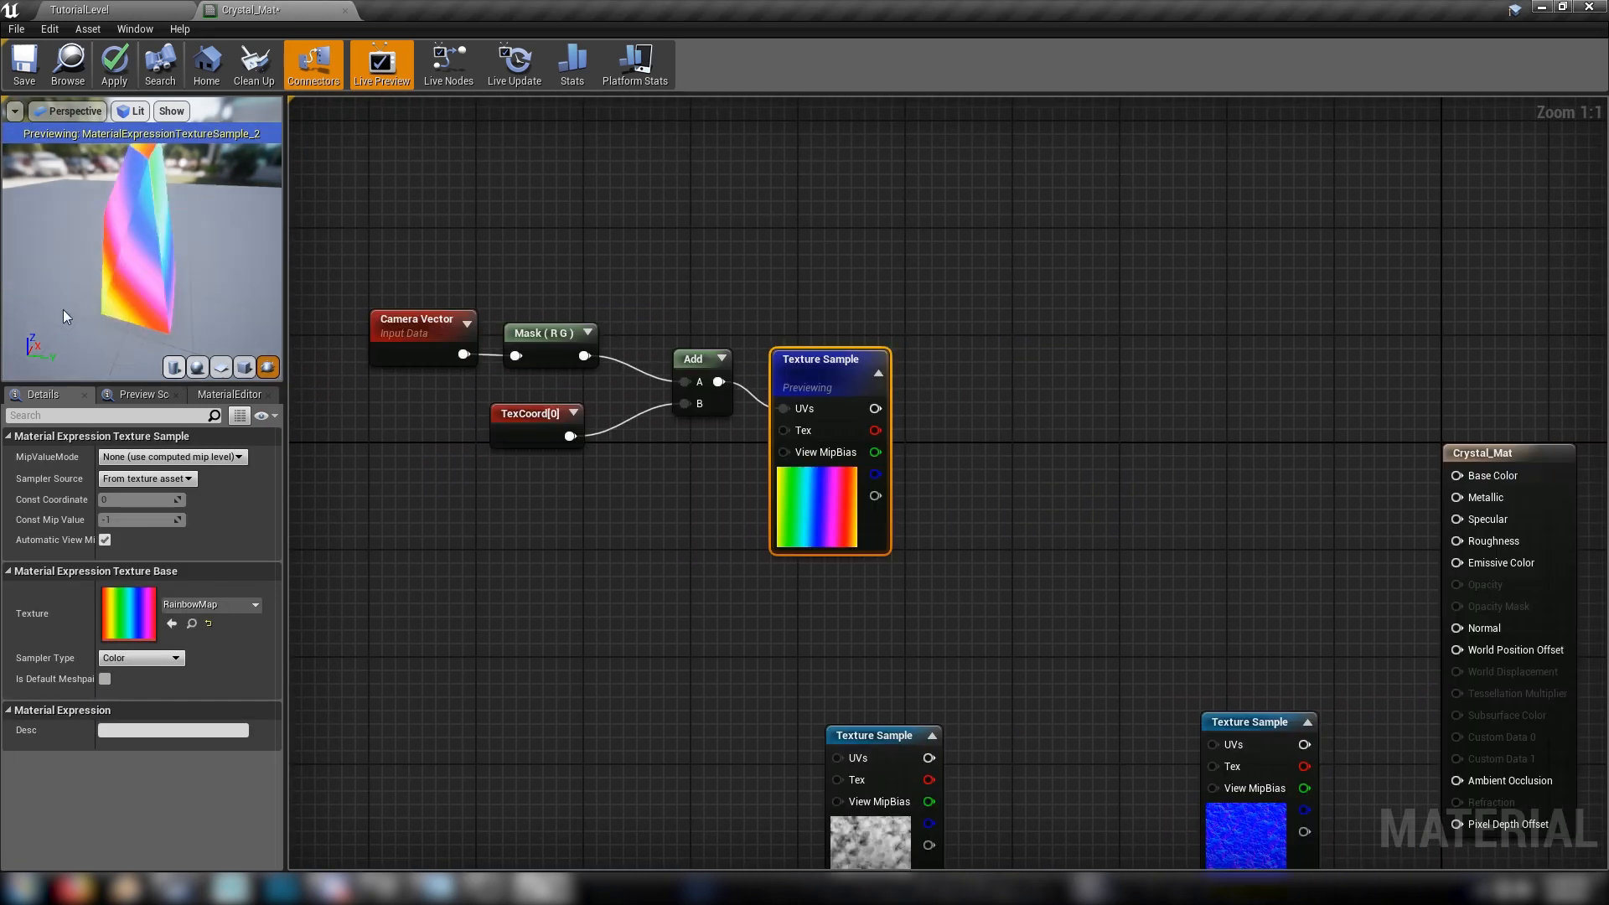
Inspect the RainbowMap colours on the crystal from another angle and stop previewing that texture sample
{"action": "left_click_drag", "start_coordinate": [63, 309], "coordinate": [155, 303]}
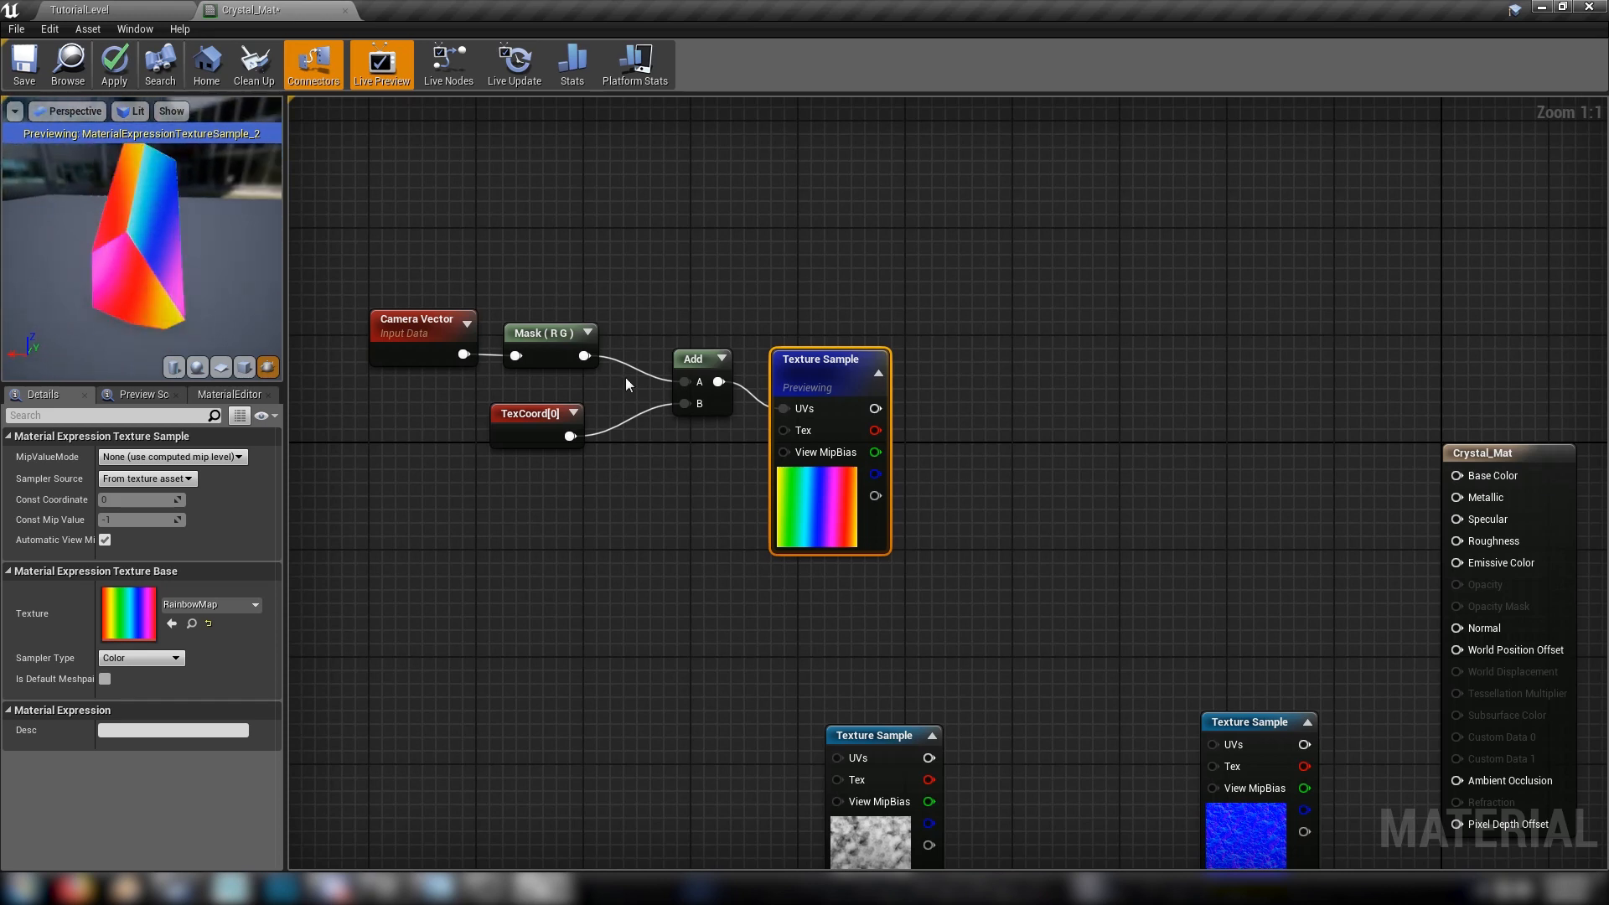
{"action": "right_click", "coordinate": [841, 365]}
{"action": "left_click", "coordinate": [895, 445]}
Move the M_CloudyNoise sample below the rainbow chain and the normal texture sample further from the material output
{"action": "right_click_drag", "start_coordinate": [1056, 472], "coordinate": [688, 336]}
{"action": "left_click", "coordinate": [1157, 403]}
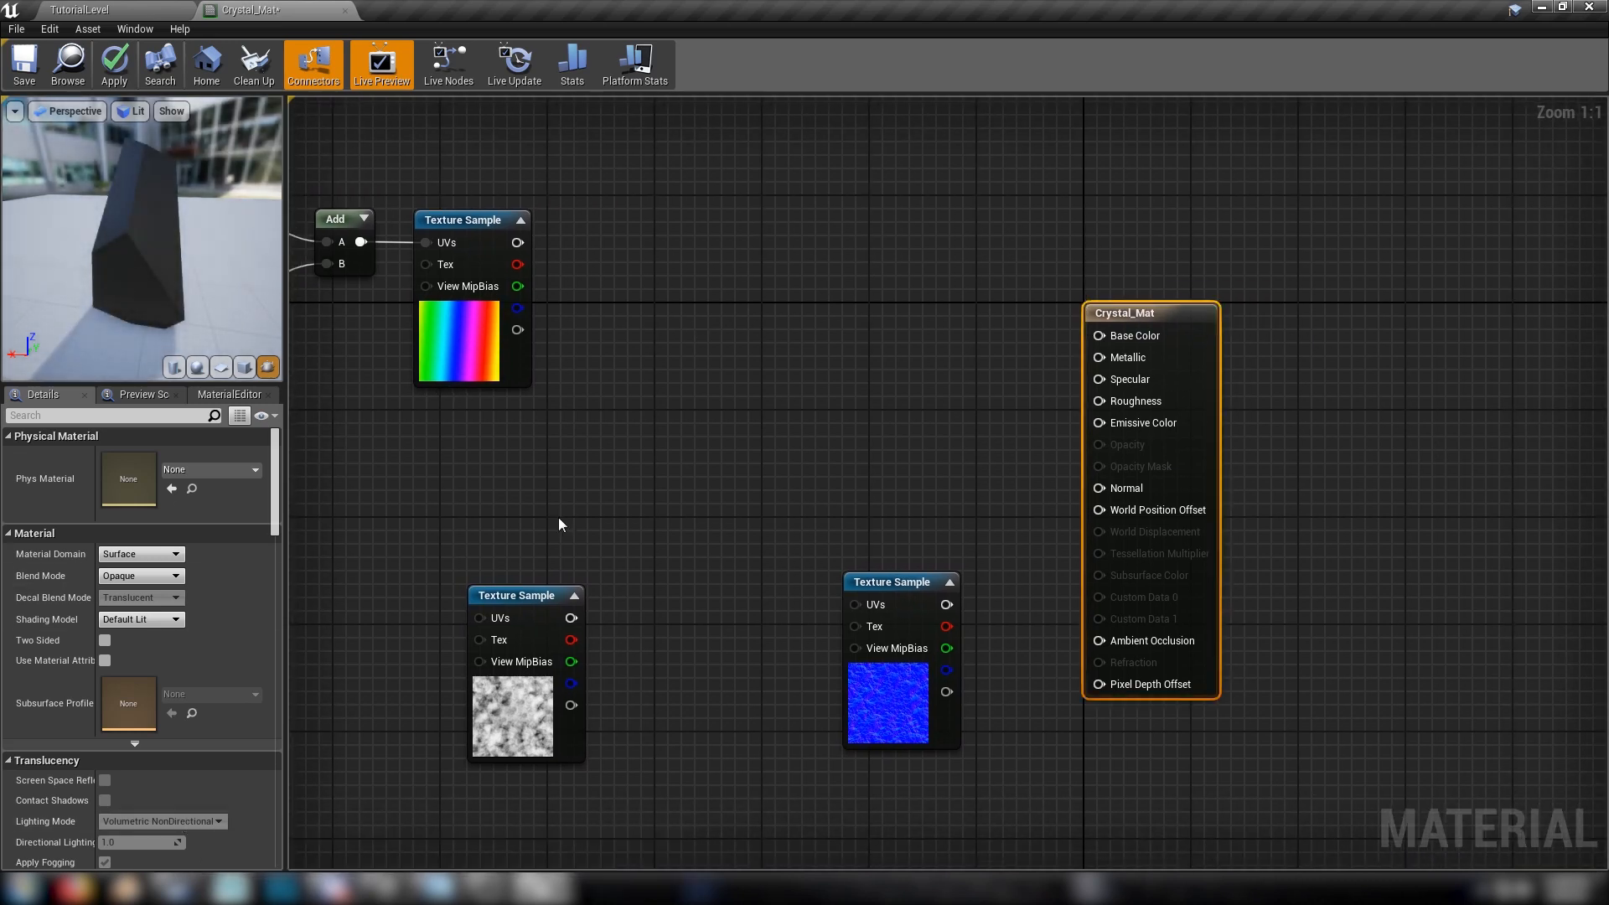
{"action": "right_click_drag", "start_coordinate": [668, 466], "coordinate": [830, 352]}
{"action": "left_click_drag", "start_coordinate": [662, 578], "coordinate": [434, 444]}
{"action": "left_click_drag", "start_coordinate": [1050, 600], "coordinate": [793, 624]}
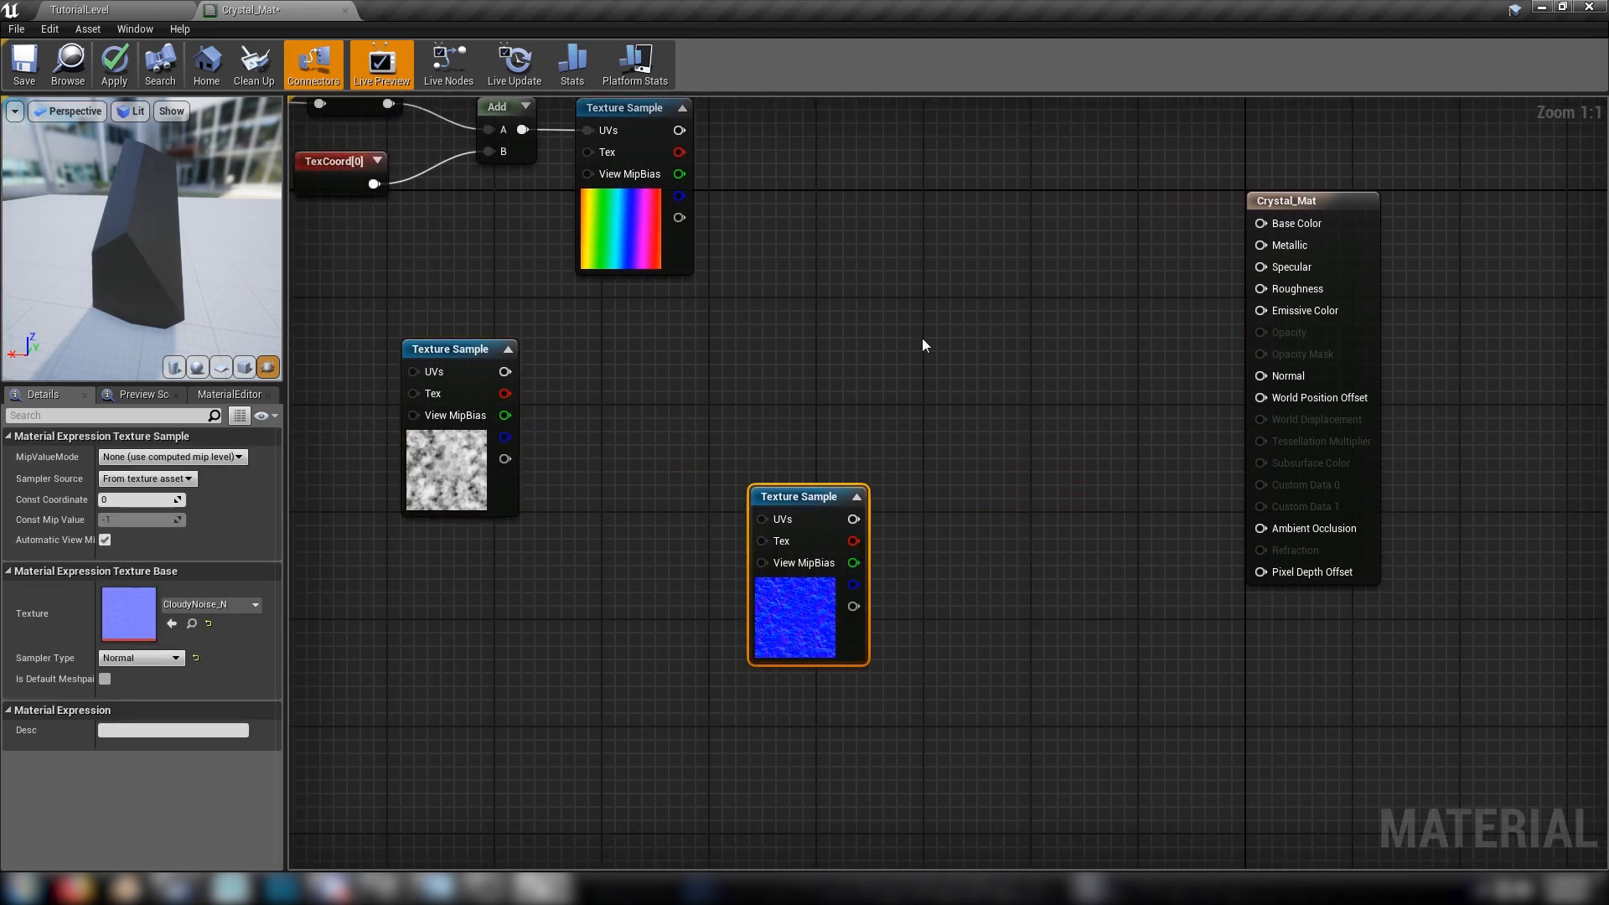
Add a Lerp node and a scalar parameter named Normal Power with default value 1 beside the normal texture sample
{"action": "left_click", "coordinate": [1053, 429]}
{"action": "left_click", "coordinate": [951, 562]}
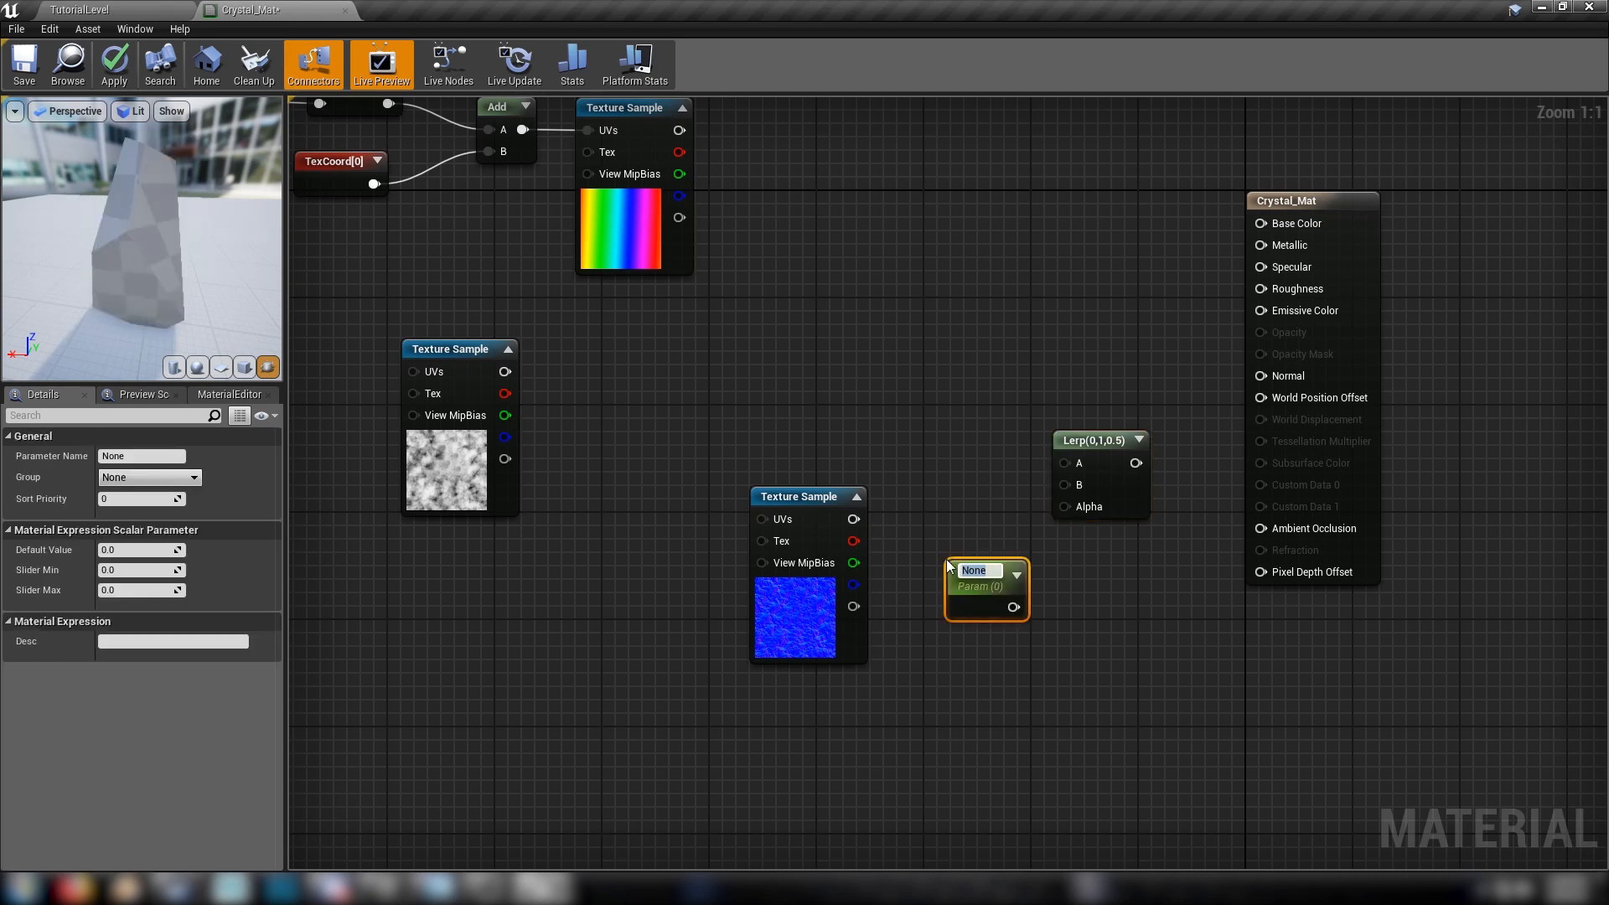
{"action": "type", "text": "N"}
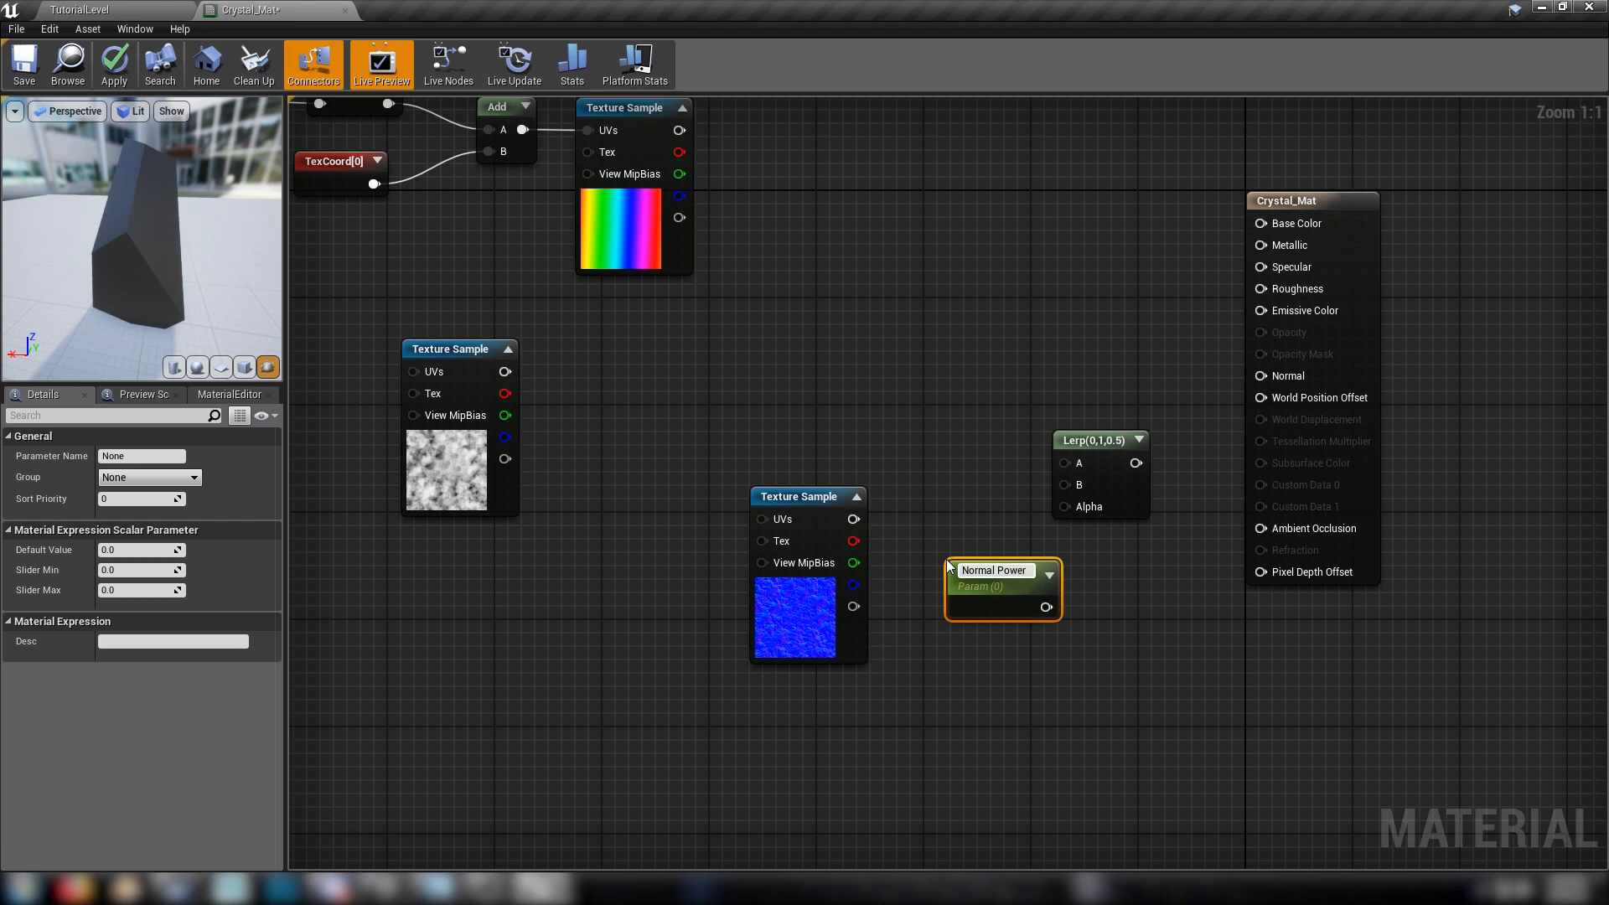
{"action": "left_click_drag", "start_coordinate": [1007, 577], "coordinate": [964, 605]}
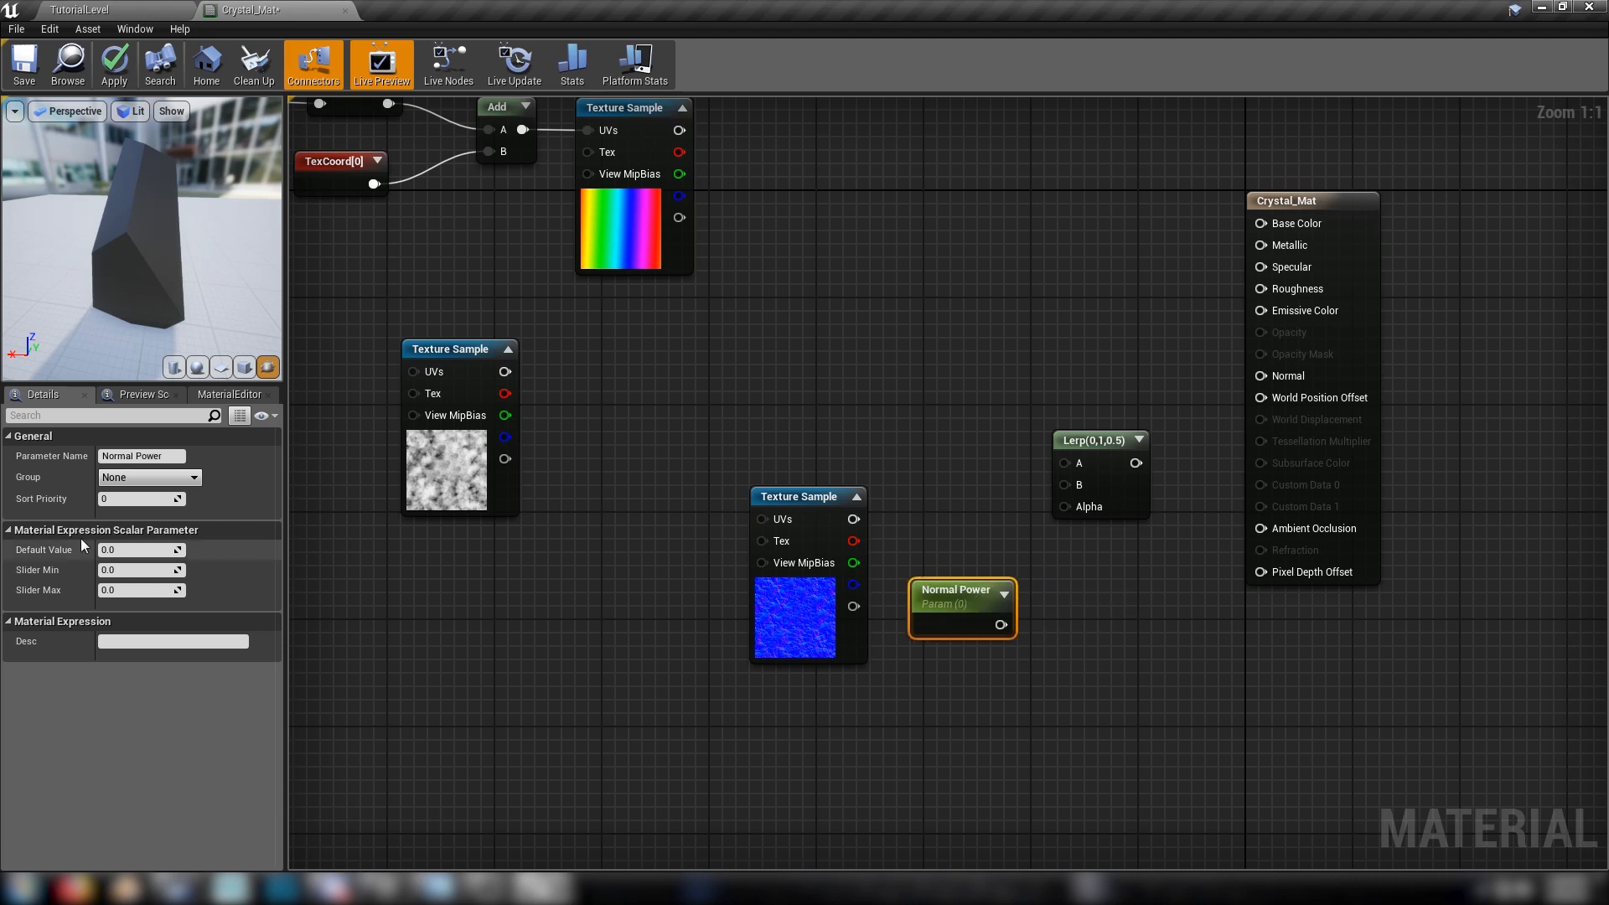
{"action": "key", "text": "Return"}
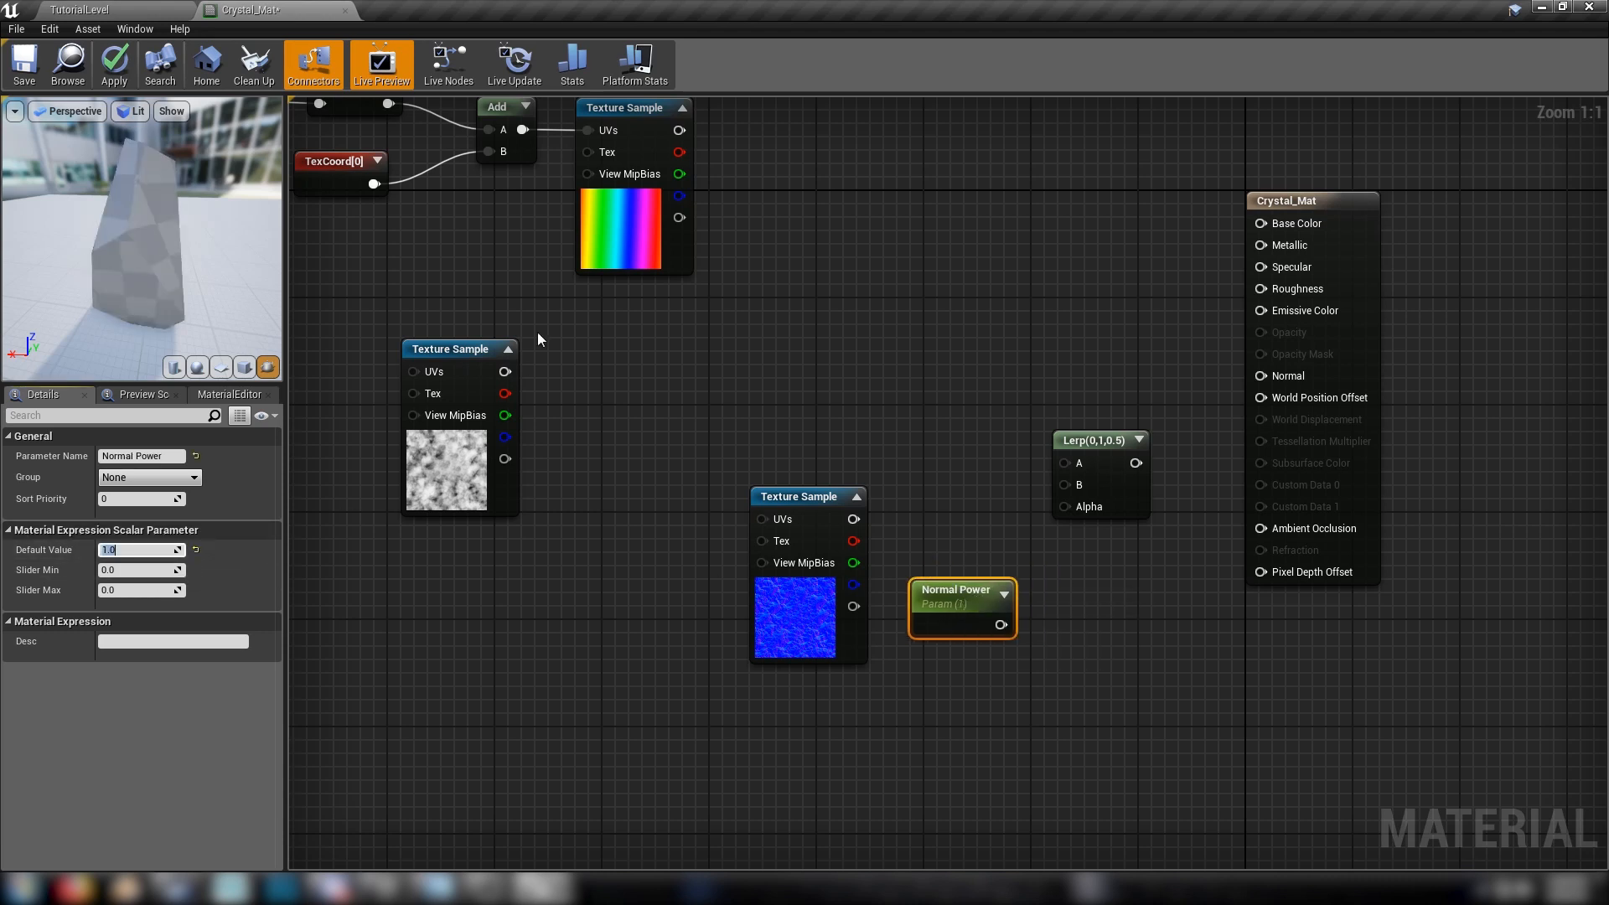
Add a Constant3Vector node above the normal texture sample and set its B value to 1
{"action": "left_click", "coordinate": [662, 344]}
{"action": "left_click", "coordinate": [806, 359]}
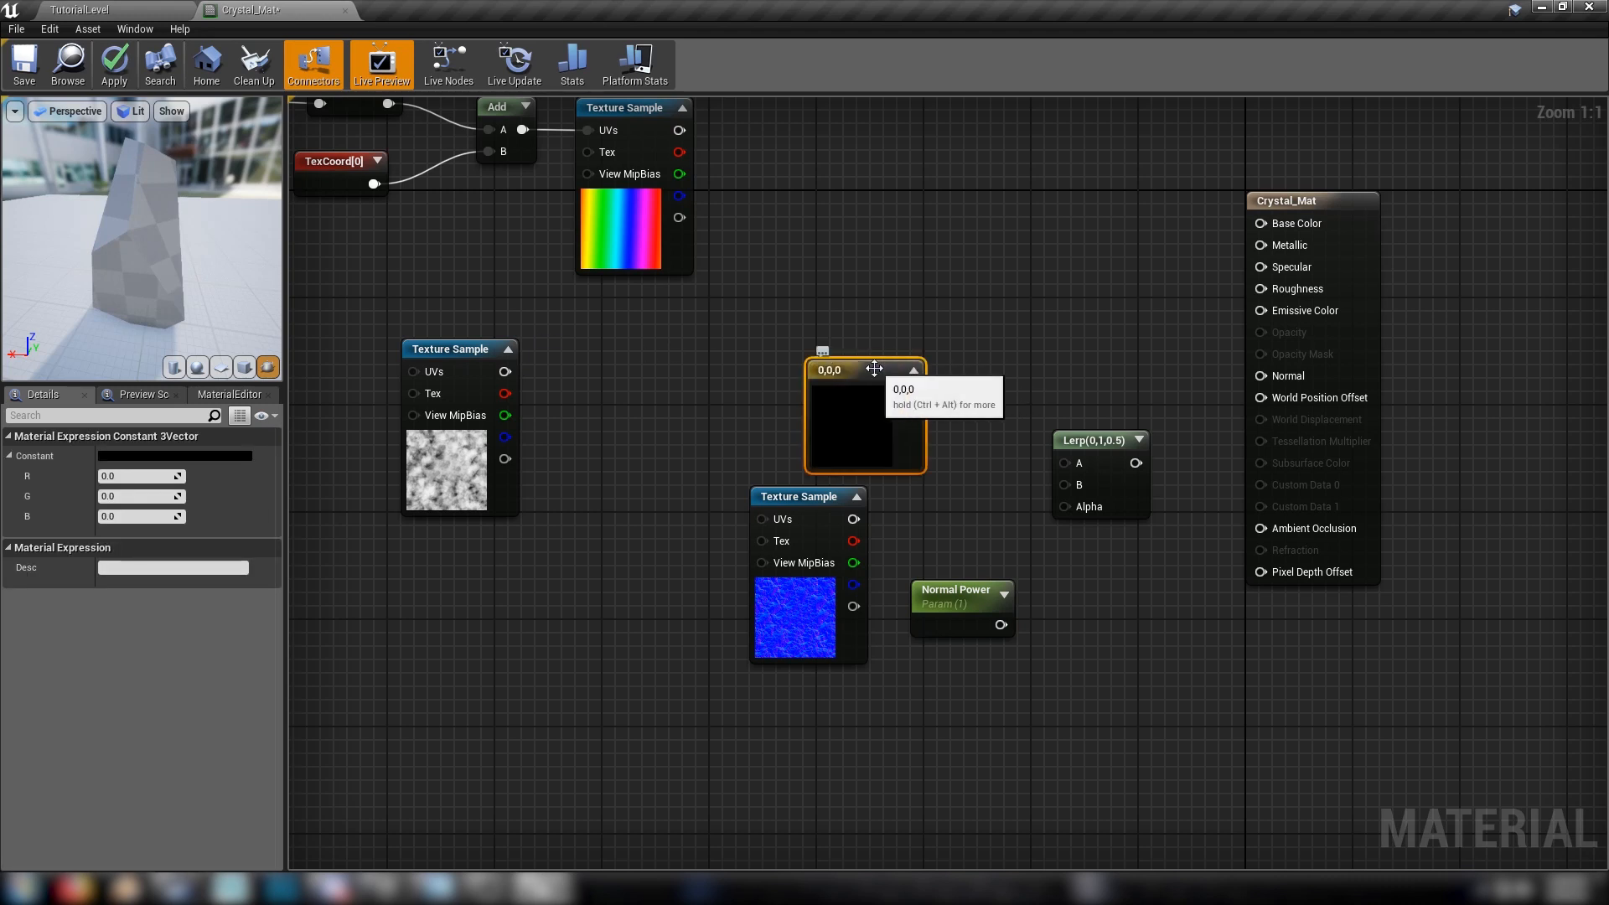
{"action": "left_click", "coordinate": [121, 516]}
{"action": "type", "text": "1"}
{"action": "key", "text": "Return"}
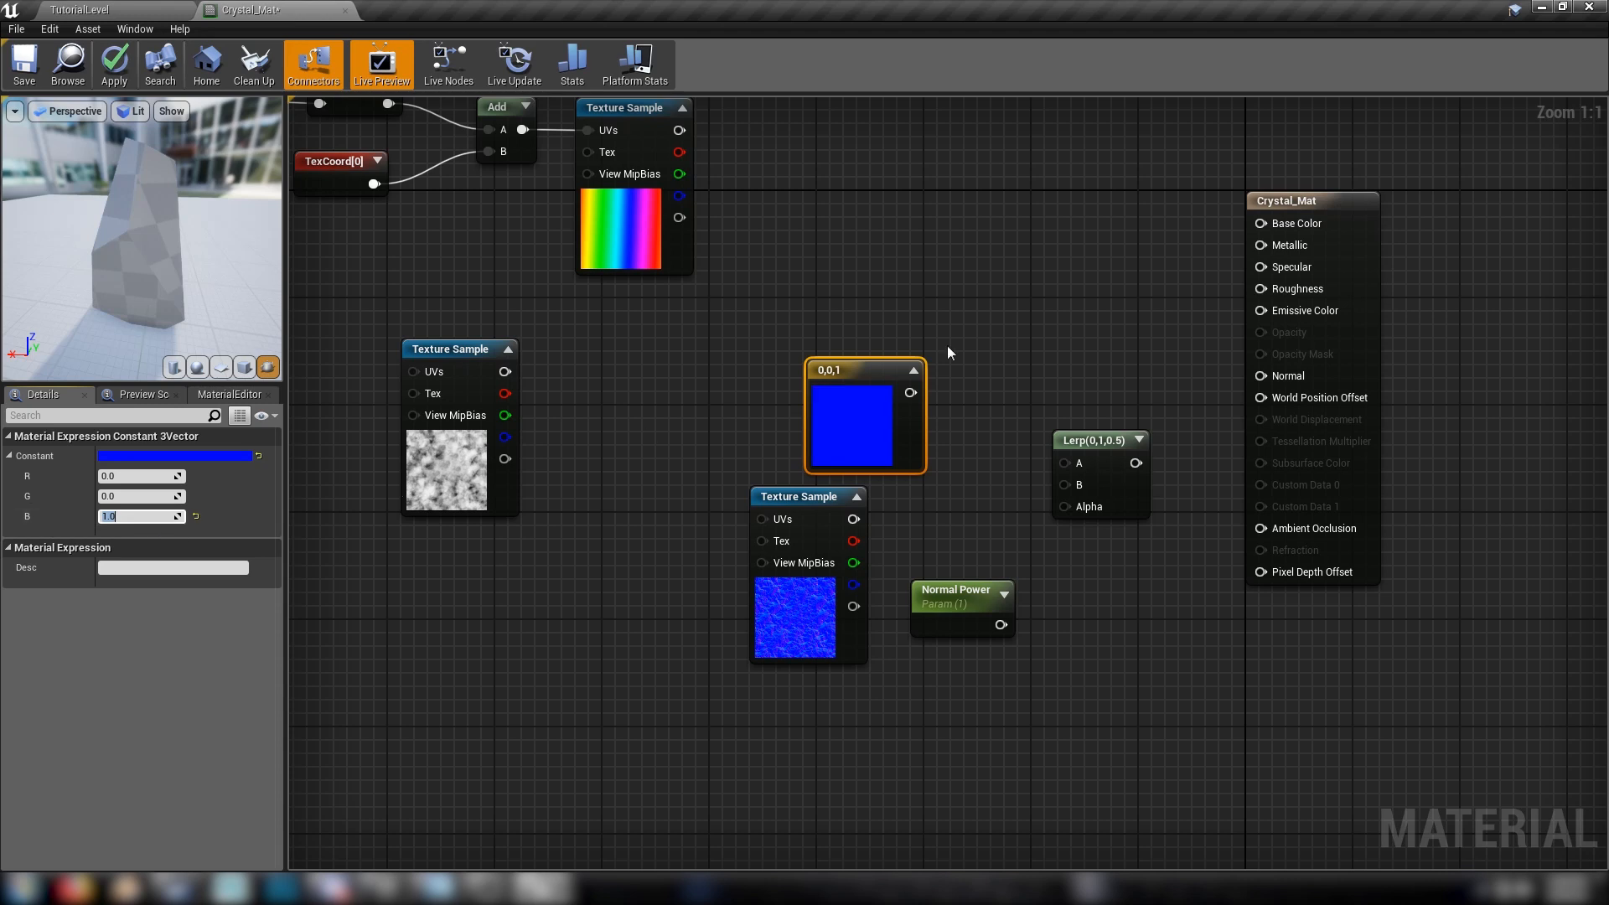
Wire the blue constant, normal texture and Normal Power to the Lerp's A, B and Alpha, and its result to the material's Normal
{"action": "left_click_drag", "start_coordinate": [832, 369], "coordinate": [853, 519]}
{"action": "left_click_drag", "start_coordinate": [1065, 506], "coordinate": [1003, 625]}
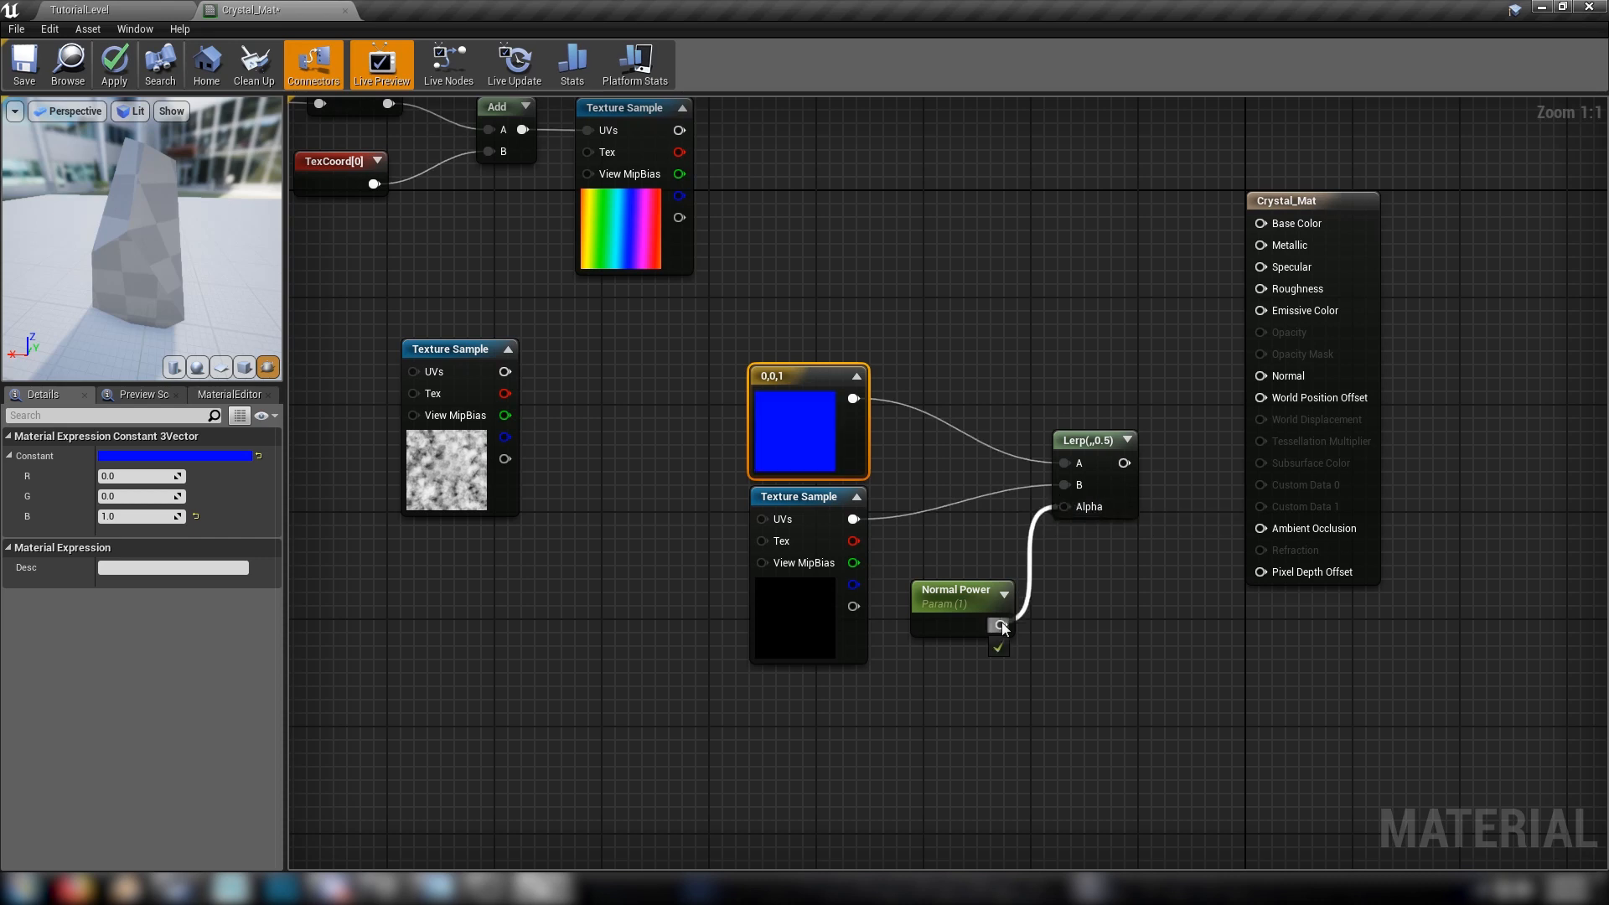
{"action": "left_click_drag", "start_coordinate": [1120, 464], "coordinate": [1265, 369]}
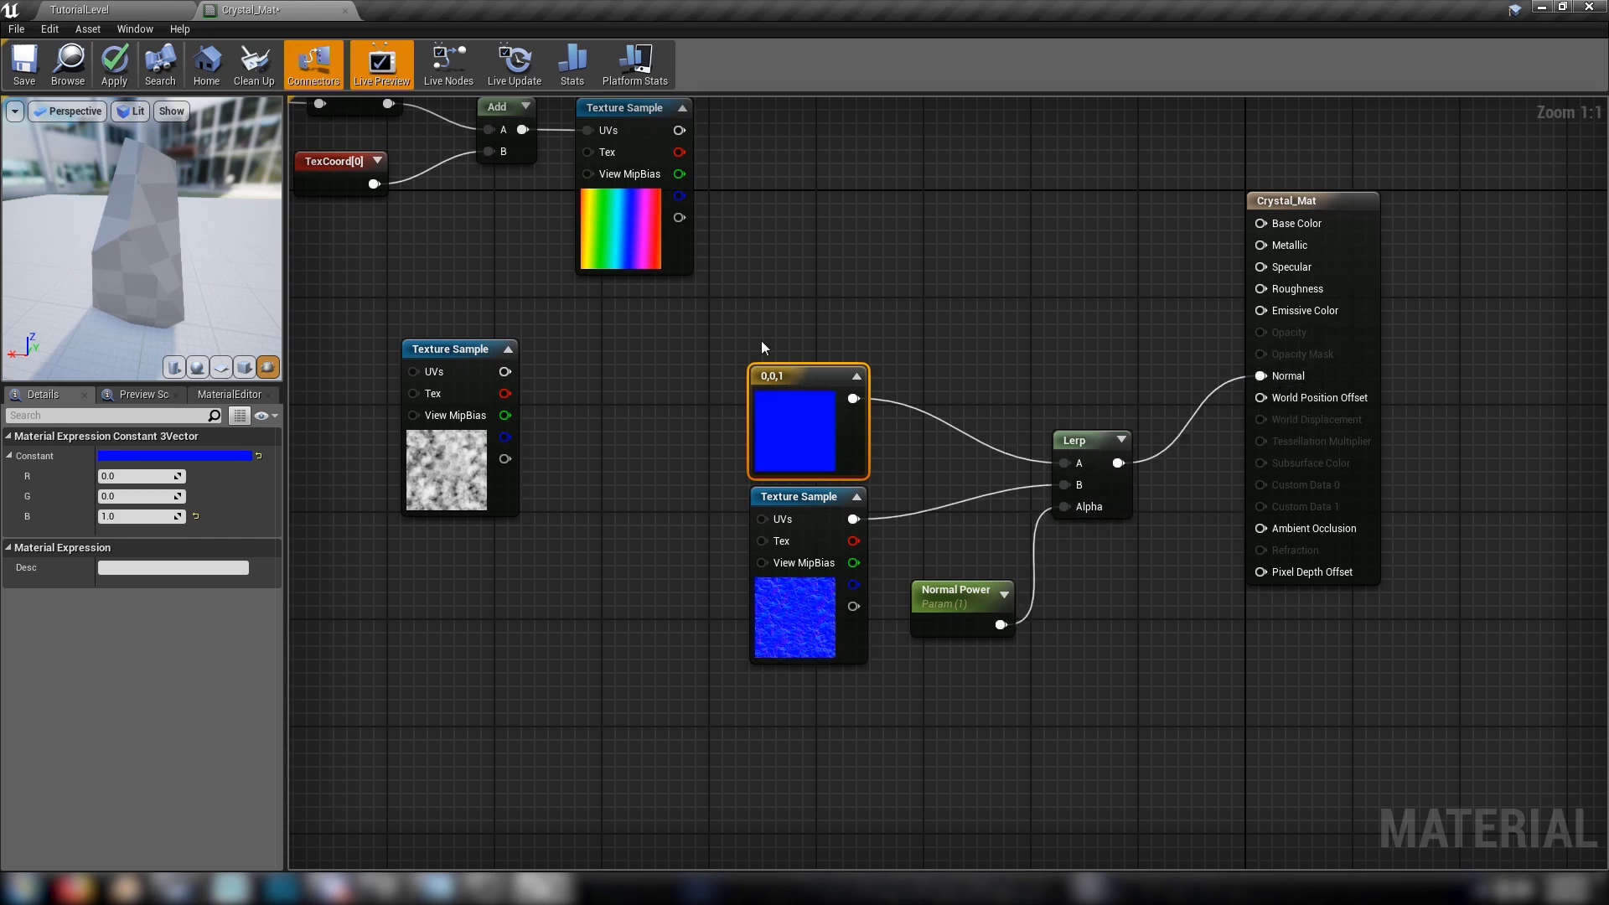
Examine the normal map on the crystal in a wider preview and select the Normal Power parameter
{"action": "left_click_drag", "start_coordinate": [45, 251], "coordinate": [52, 243]}
{"action": "left_click_drag", "start_coordinate": [210, 260], "coordinate": [347, 252]}
{"action": "left_click", "coordinate": [993, 589]}
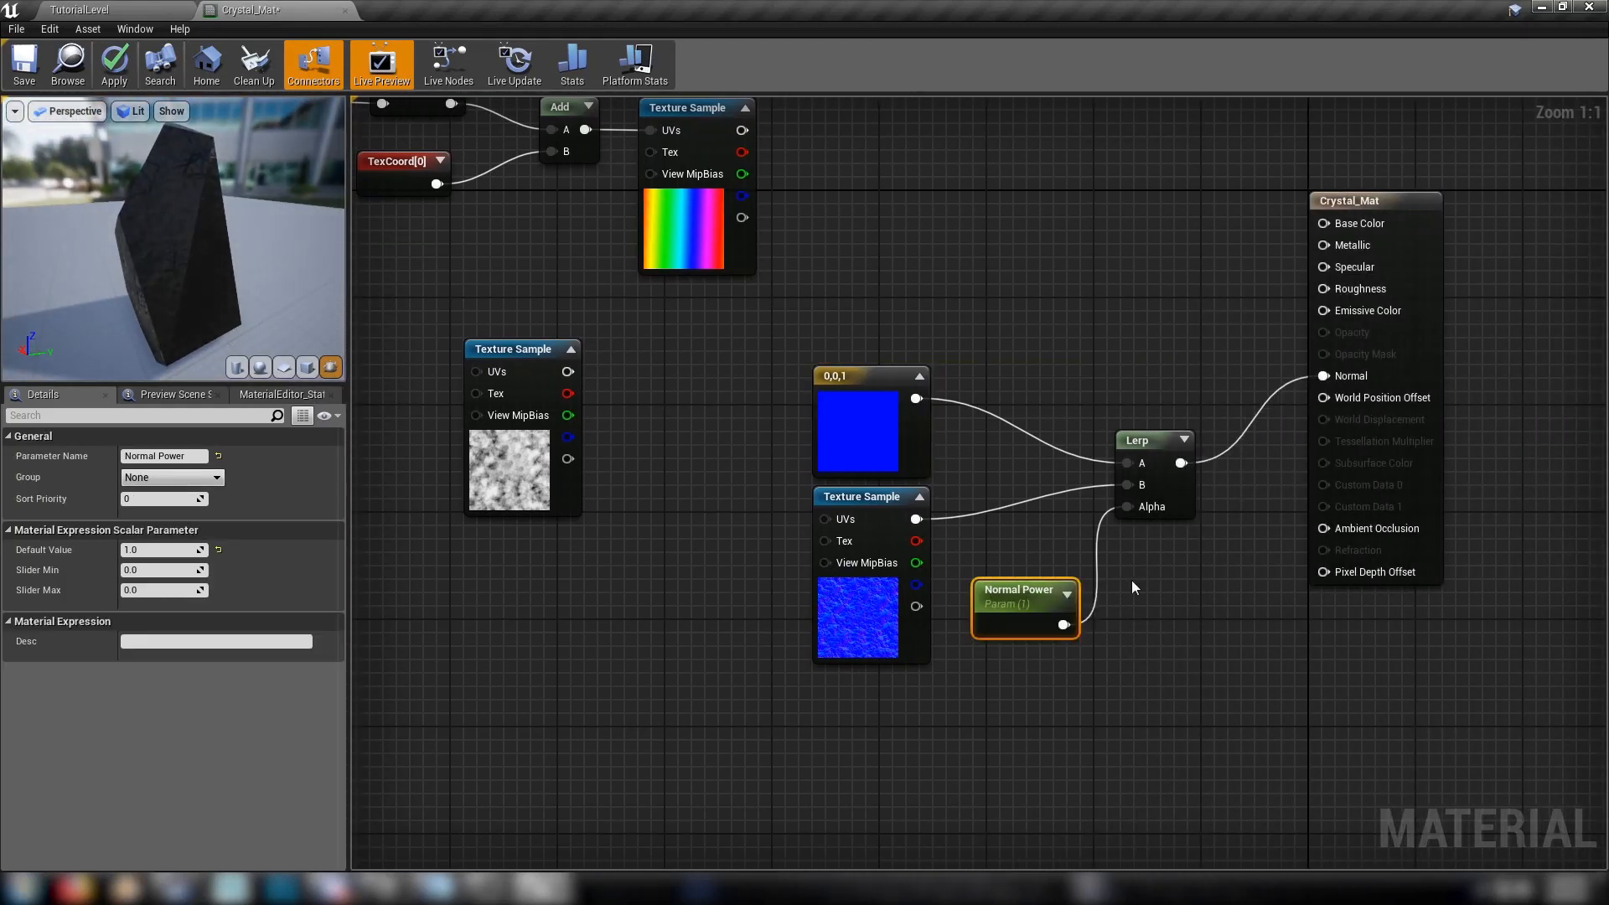
Move the normal Lerp node group lower in the graph and shift the M_CloudyNoise sample away from the rainbow chain
{"action": "left_click_drag", "start_coordinate": [741, 335], "coordinate": [1199, 637]}
{"action": "left_click_drag", "start_coordinate": [1182, 508], "coordinate": [1205, 639]}
{"action": "left_click", "coordinate": [694, 379]}
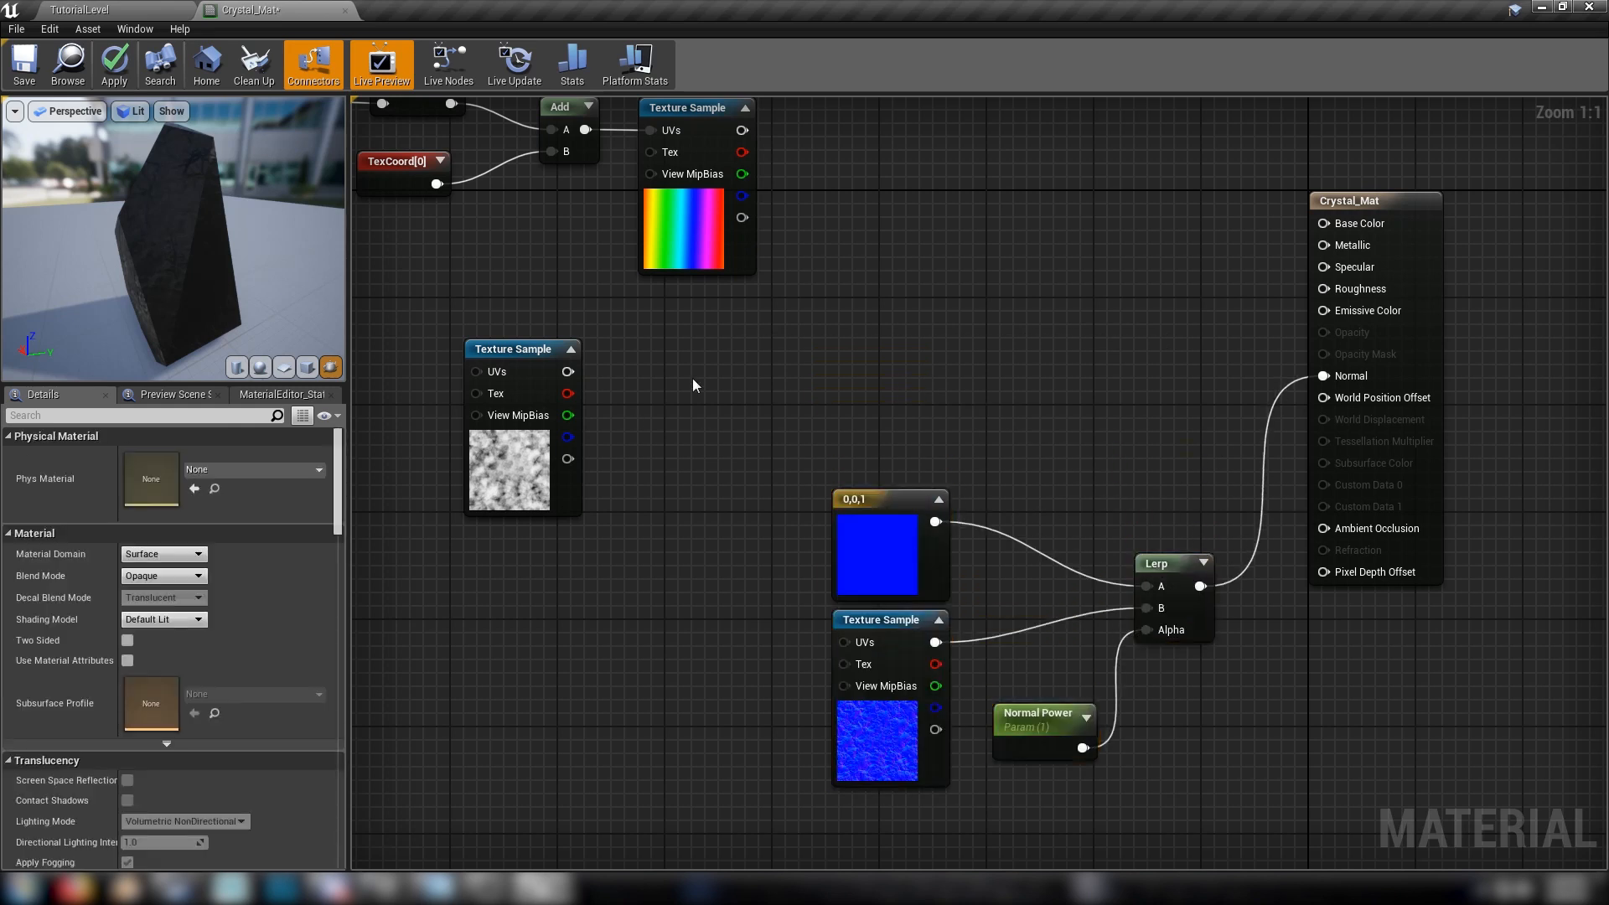
{"action": "right_click_drag", "start_coordinate": [734, 362], "coordinate": [1290, 550]}
{"action": "left_click_drag", "start_coordinate": [1077, 631], "coordinate": [835, 671]}
{"action": "left_click", "coordinate": [1058, 533]}
{"action": "right_click_drag", "start_coordinate": [1102, 505], "coordinate": [936, 657]}
{"action": "left_click_drag", "start_coordinate": [616, 340], "coordinate": [1174, 601]}
{"action": "left_click", "coordinate": [1272, 506]}
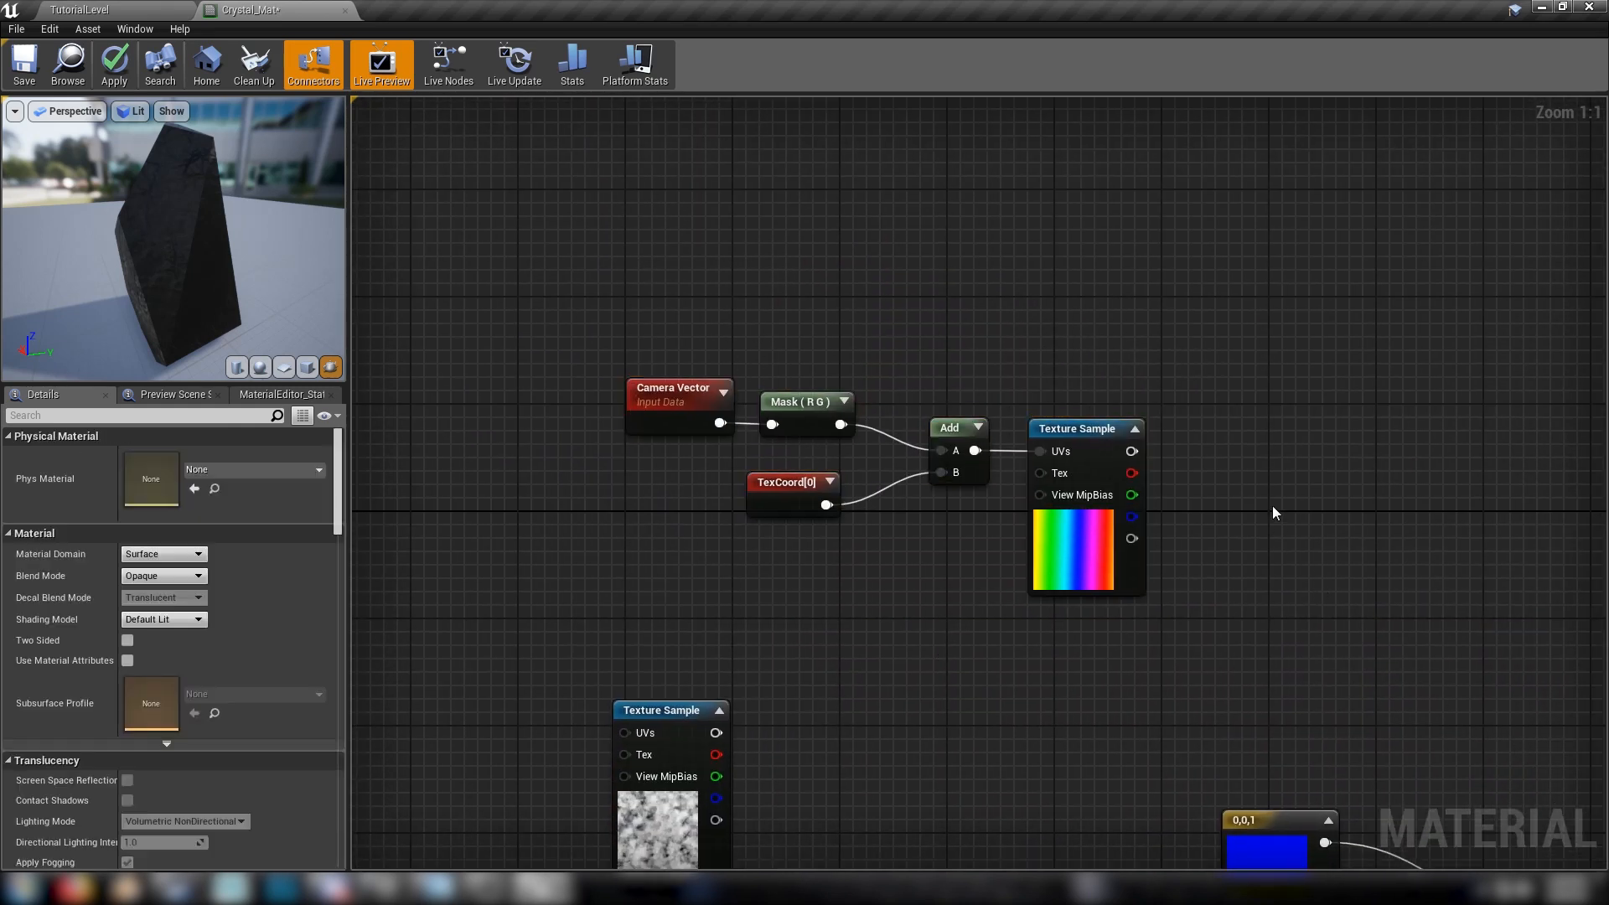
Add a Multiply node beside the RainbowMap sample and shift the whole rainbow chain away from it to make room
{"action": "key", "text": "m"}
{"action": "left_click", "coordinate": [1255, 466]}
{"action": "left_click_drag", "start_coordinate": [577, 266], "coordinate": [1123, 549]}
{"action": "left_click_drag", "start_coordinate": [1080, 487], "coordinate": [918, 405]}
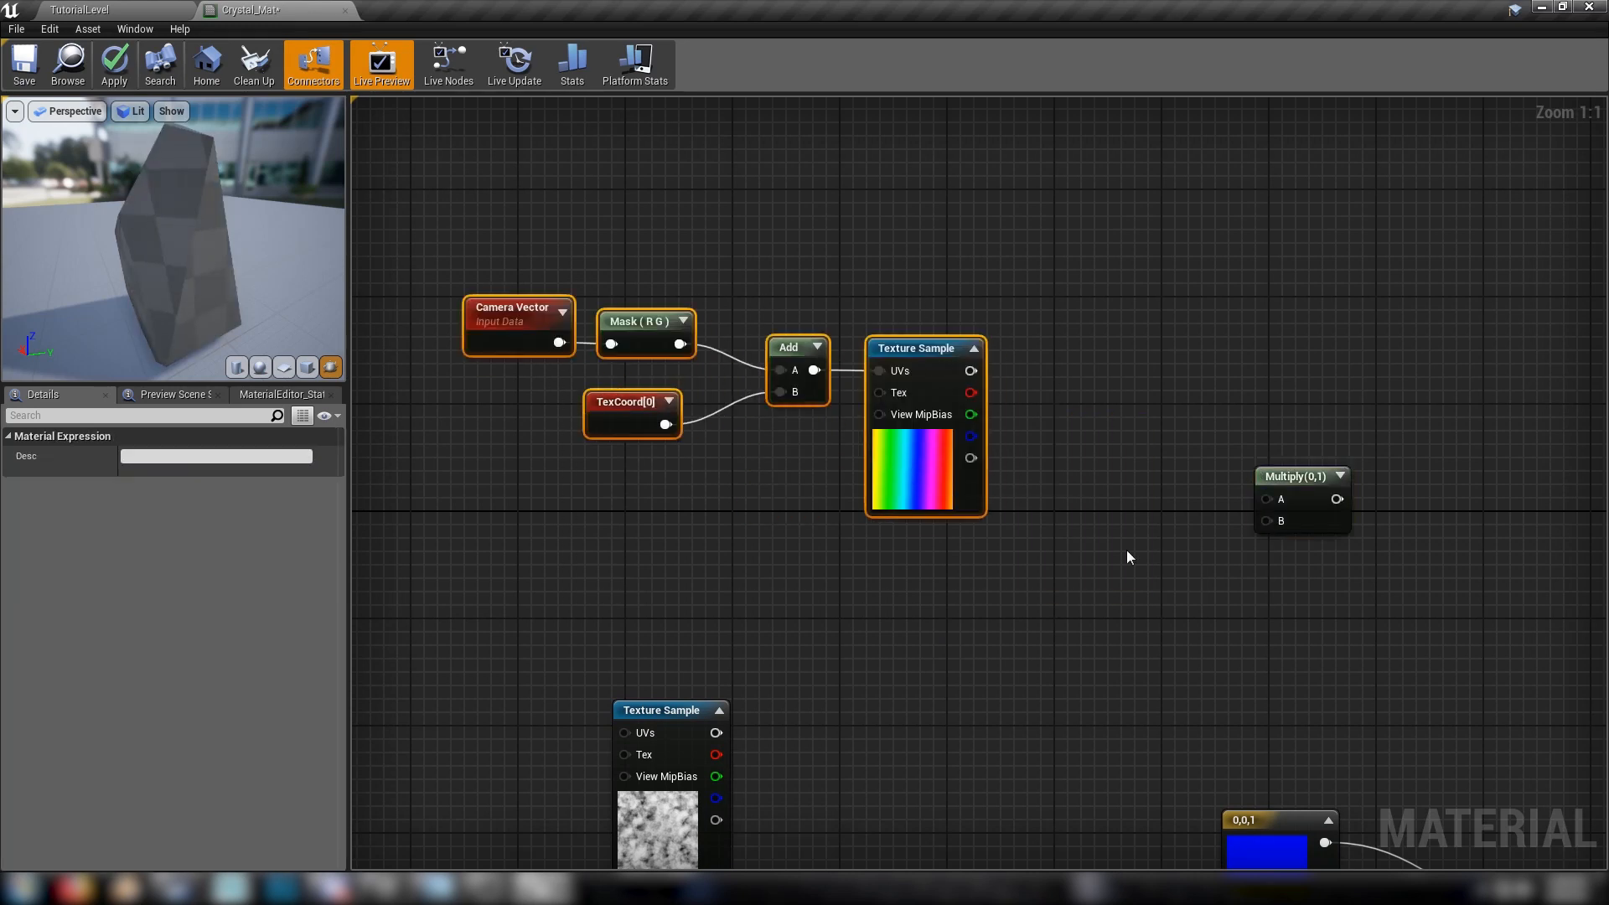
Wire the RainbowMap colour to A and the M_CloudyNoise colour to B of the Multiply node
{"action": "left_click", "coordinate": [1127, 549]}
{"action": "left_click_drag", "start_coordinate": [1187, 474], "coordinate": [736, 587]}
{"action": "left_click", "coordinate": [896, 656]}
{"action": "right_click_drag", "start_coordinate": [1159, 666], "coordinate": [956, 564]}
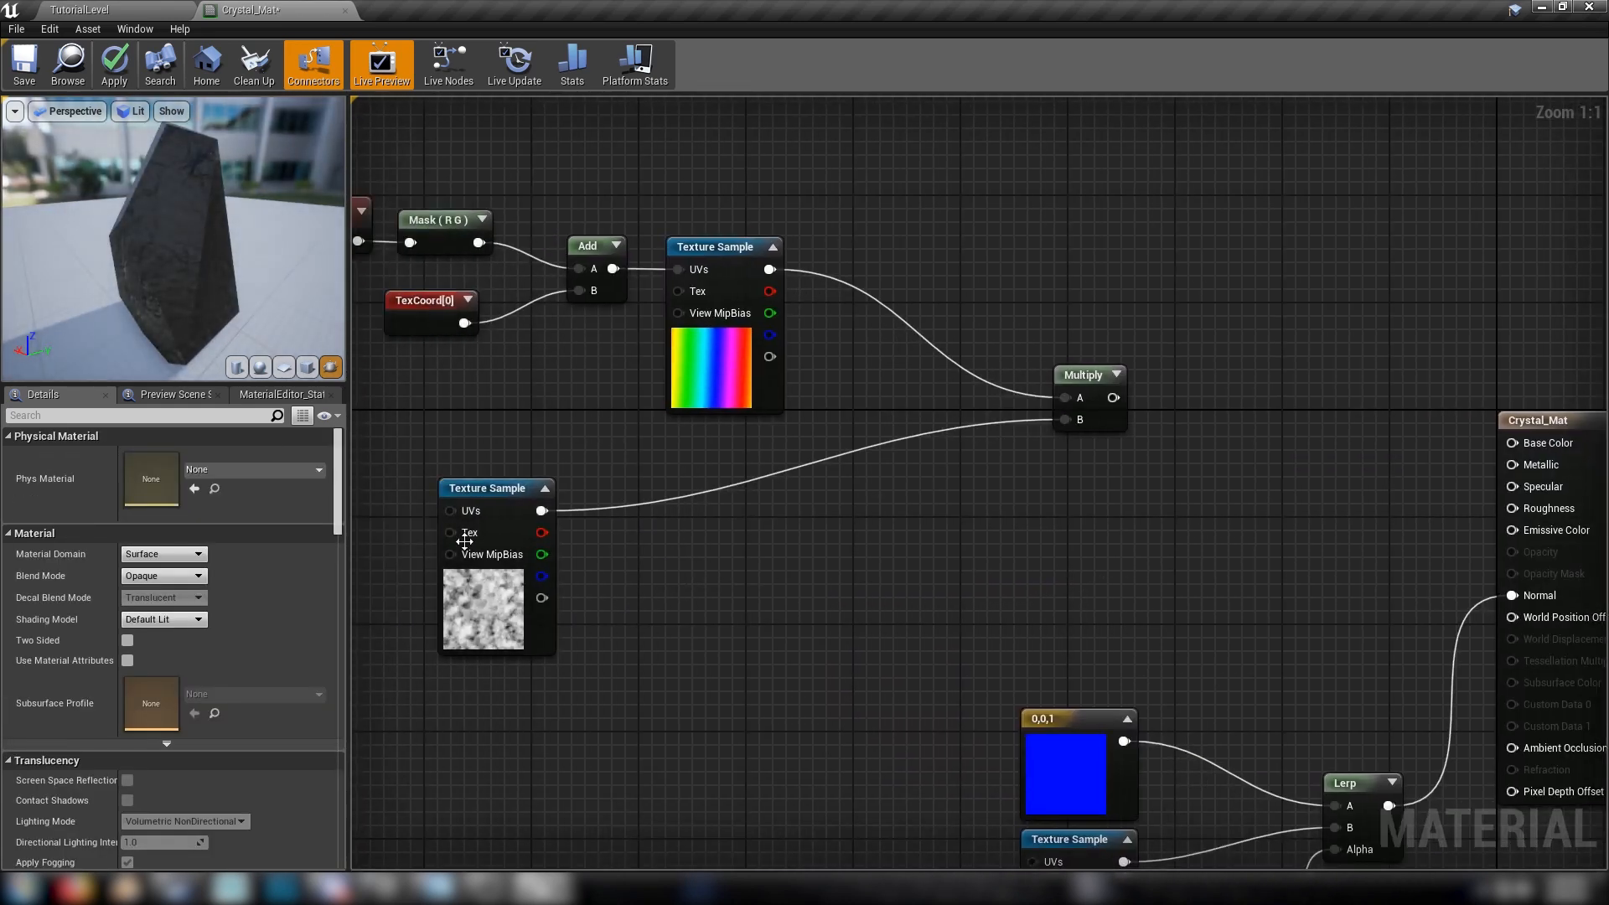
Move the M_CloudyNoise sample and the Multiply node closer to the RainbowMap sample
{"action": "left_click", "coordinate": [526, 616]}
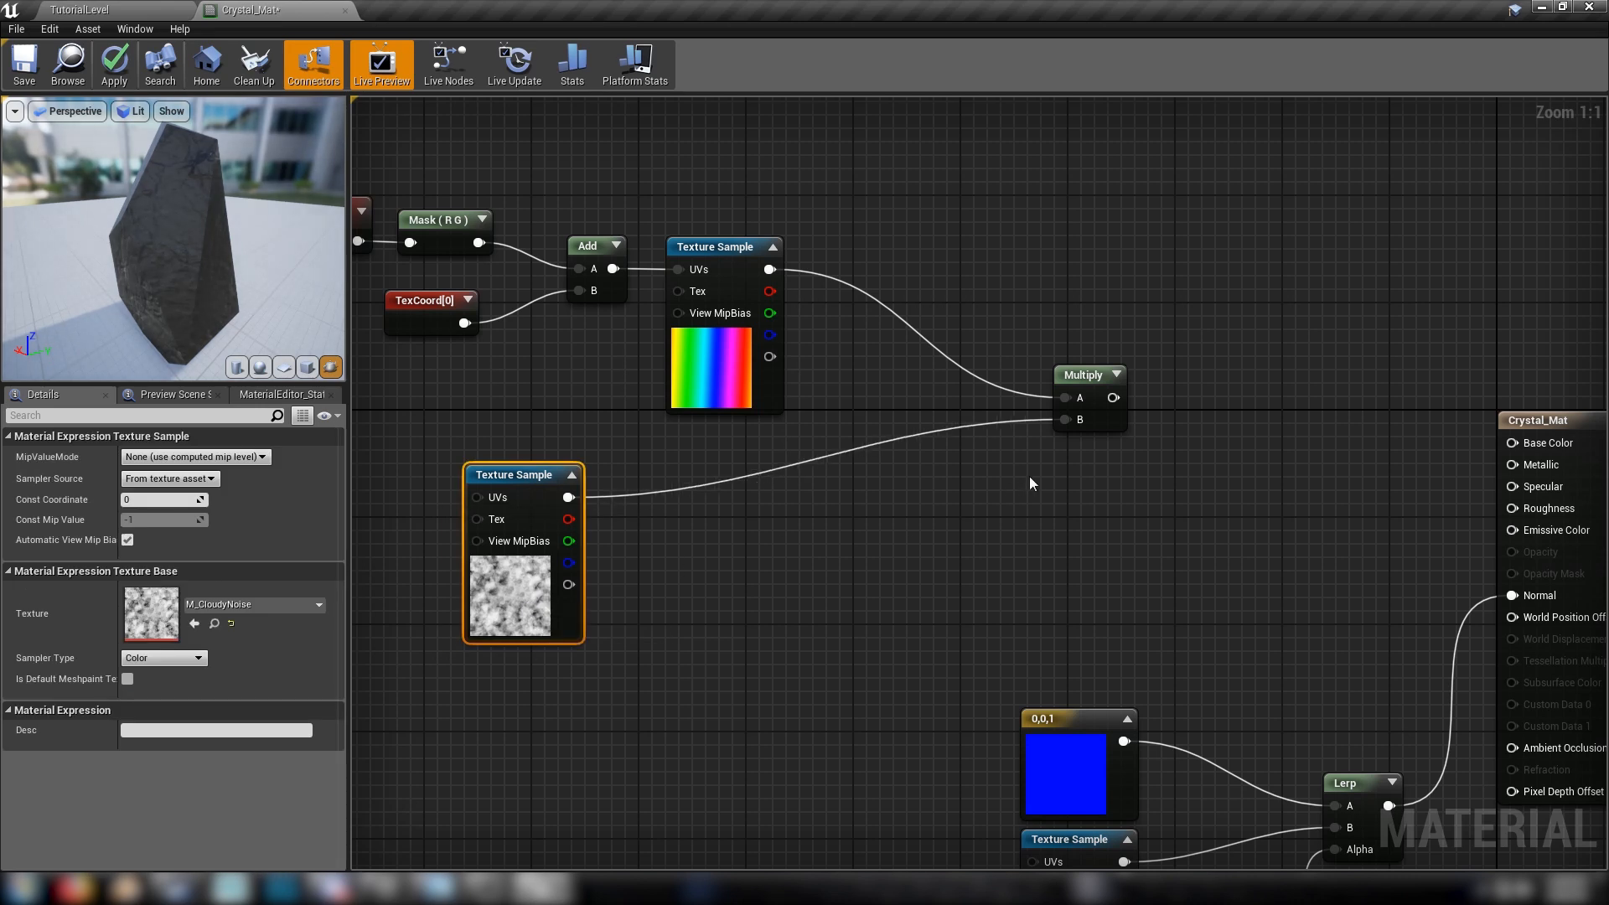
{"action": "left_click_drag", "start_coordinate": [1063, 376], "coordinate": [893, 379]}
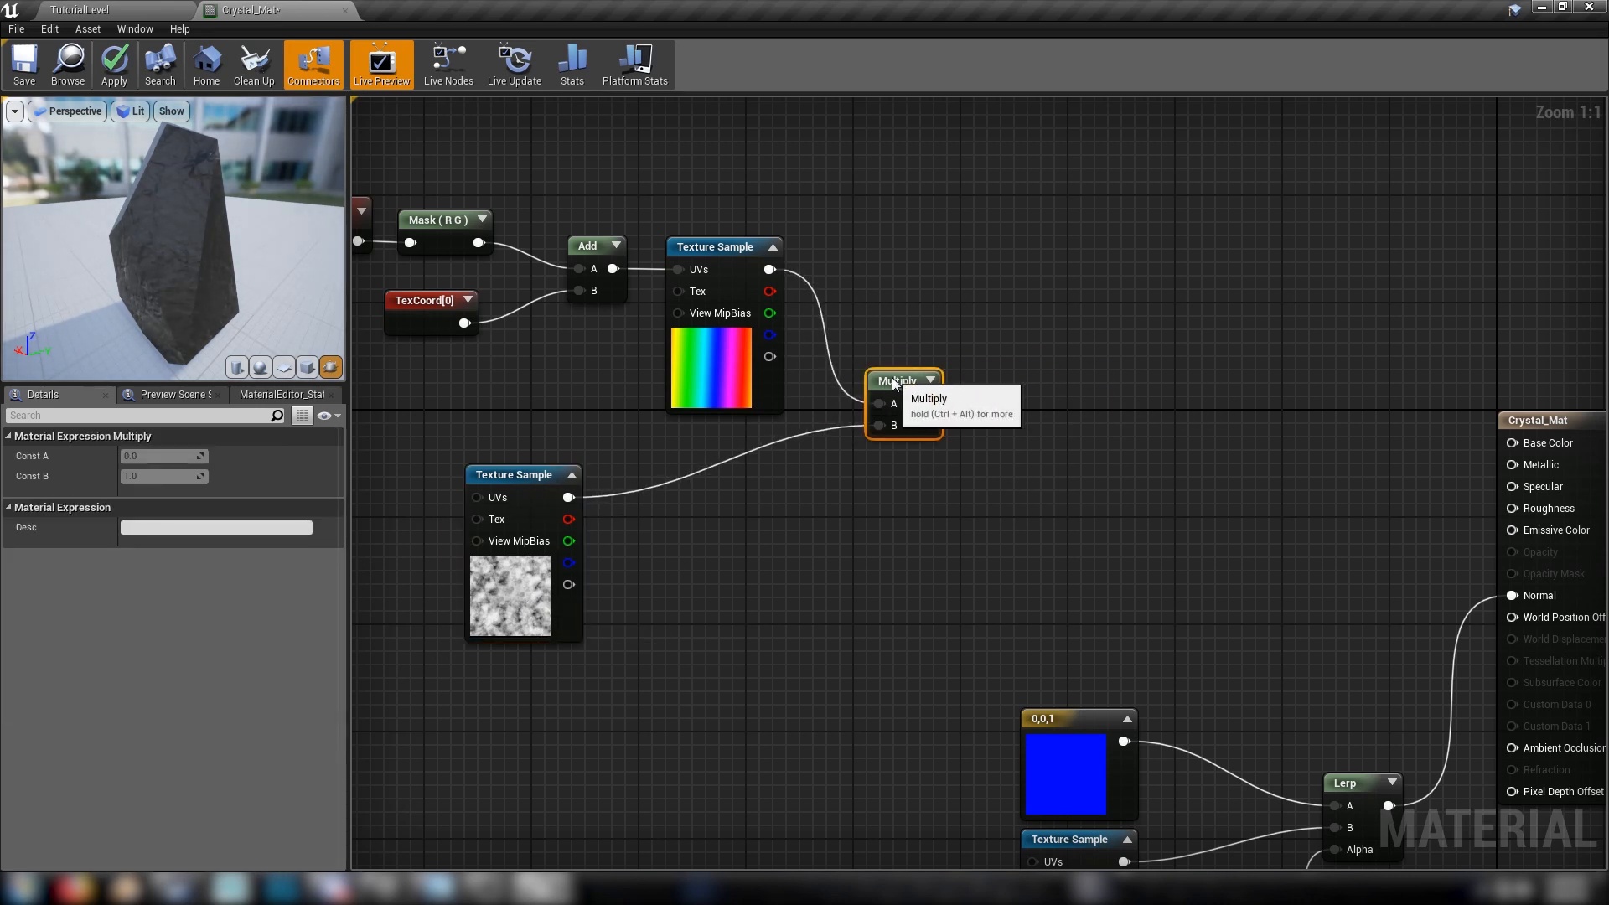
{"action": "left_click", "coordinate": [1016, 441]}
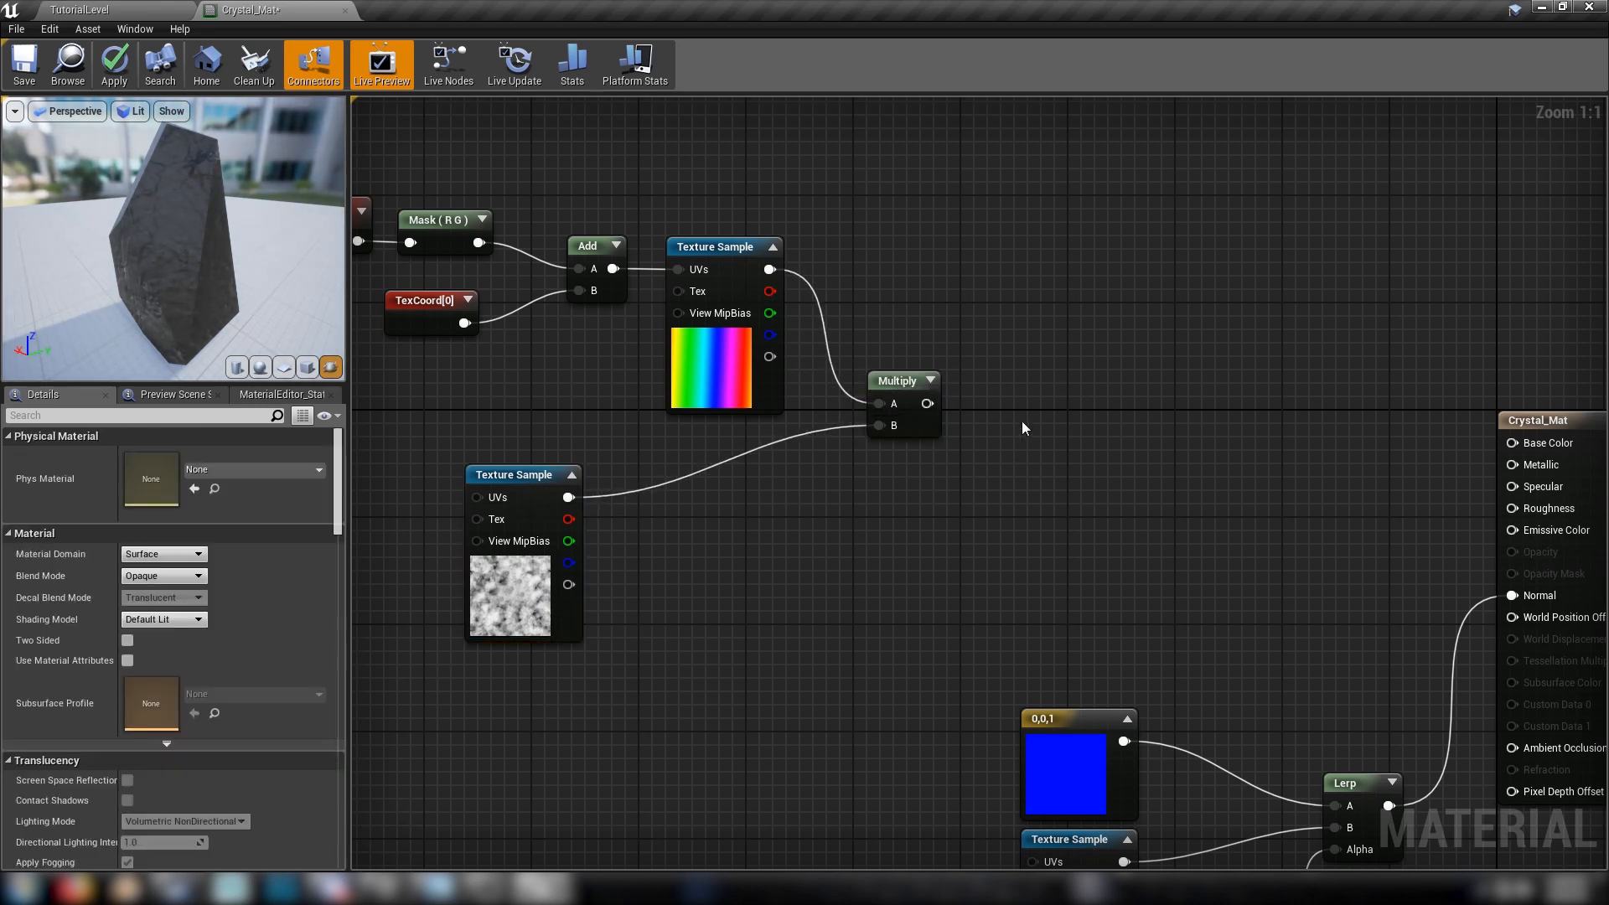
Add a Lerp node with the Multiply result wired to A and the M_CloudyNoise colour wired to B
{"action": "left_click", "coordinate": [1018, 415]}
{"action": "left_click_drag", "start_coordinate": [927, 403], "coordinate": [568, 497]}
{"action": "left_click_drag", "start_coordinate": [505, 588], "coordinate": [532, 588]}
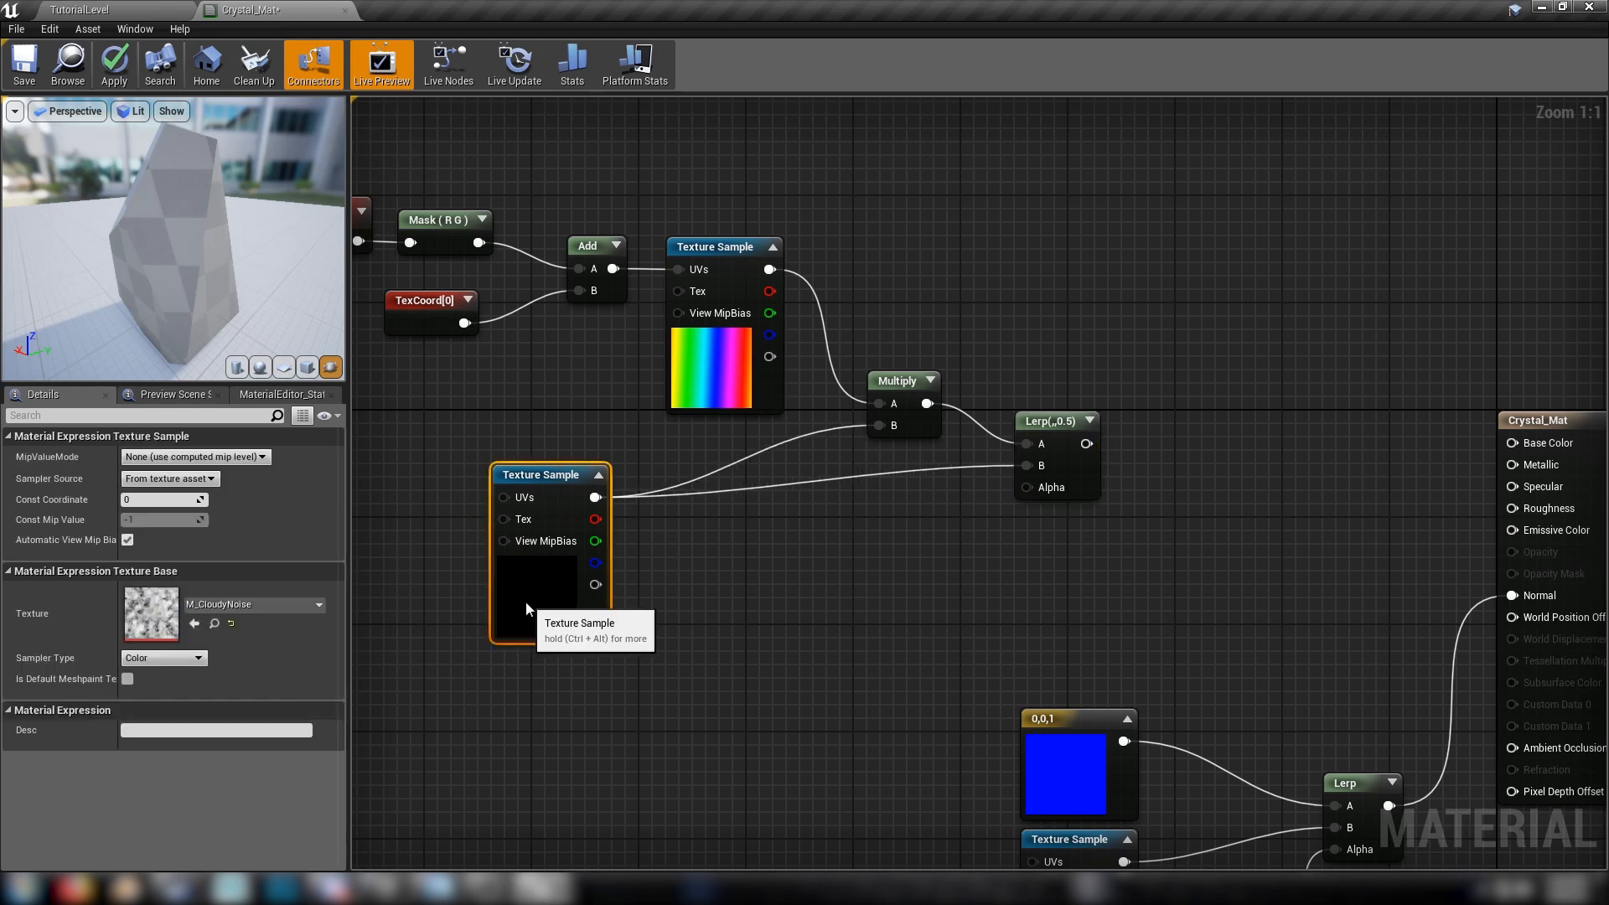
{"action": "left_click", "coordinate": [858, 592]}
Add a scalar parameter named Saturation with default value 0.2, wire it to the new Lerp's Alpha, and place it beside that node
{"action": "left_click", "coordinate": [959, 521]}
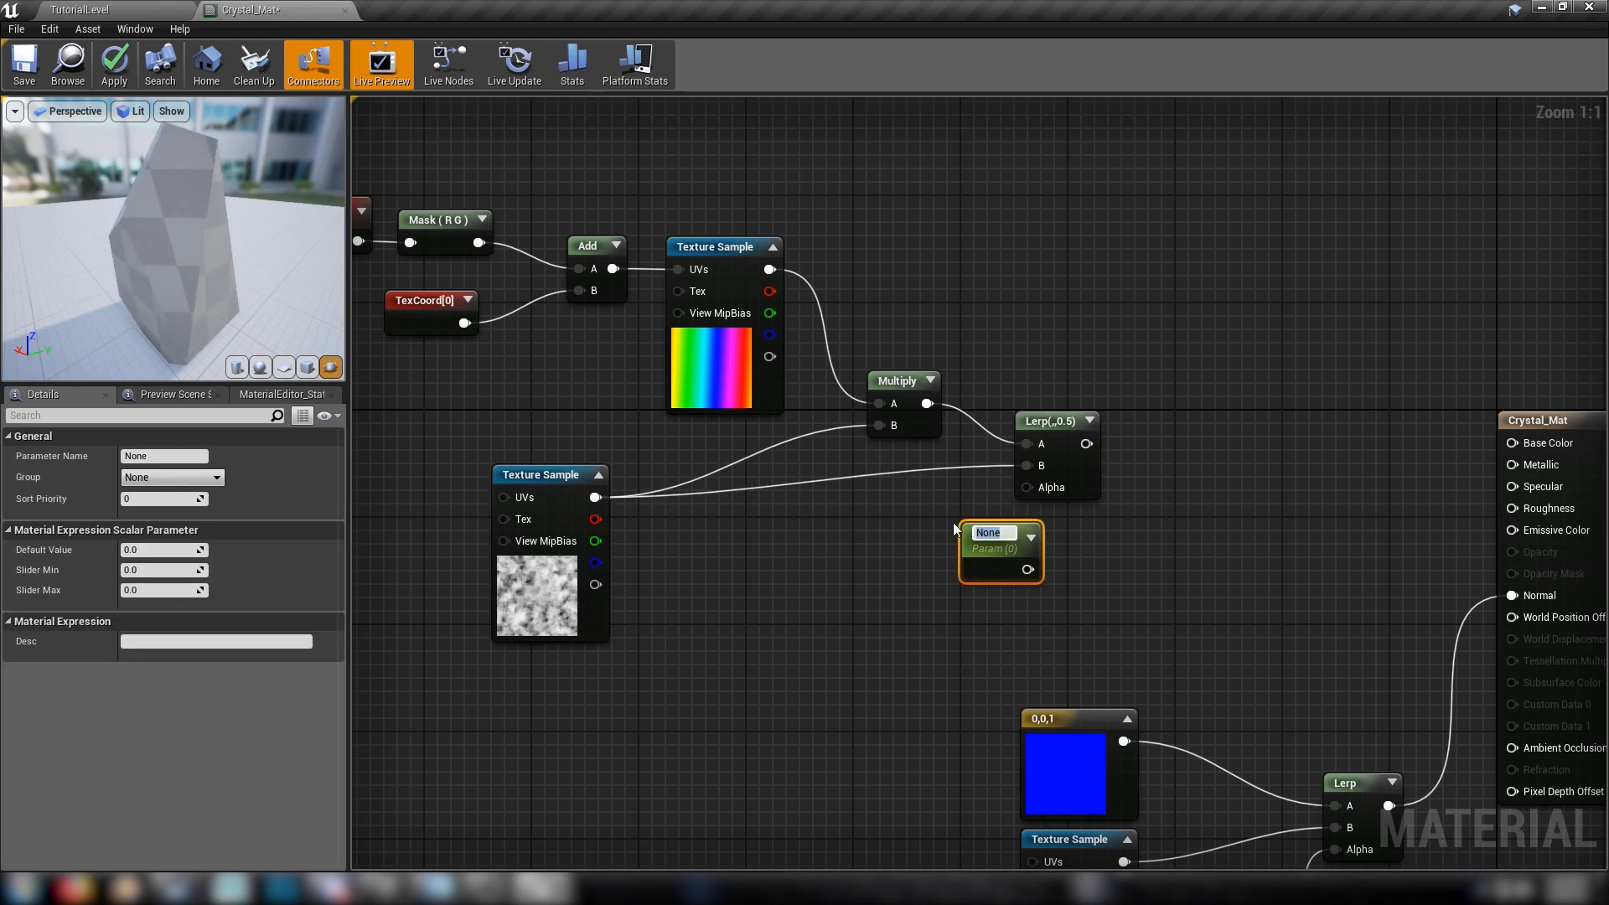
{"action": "type", "text": "Saturation"}
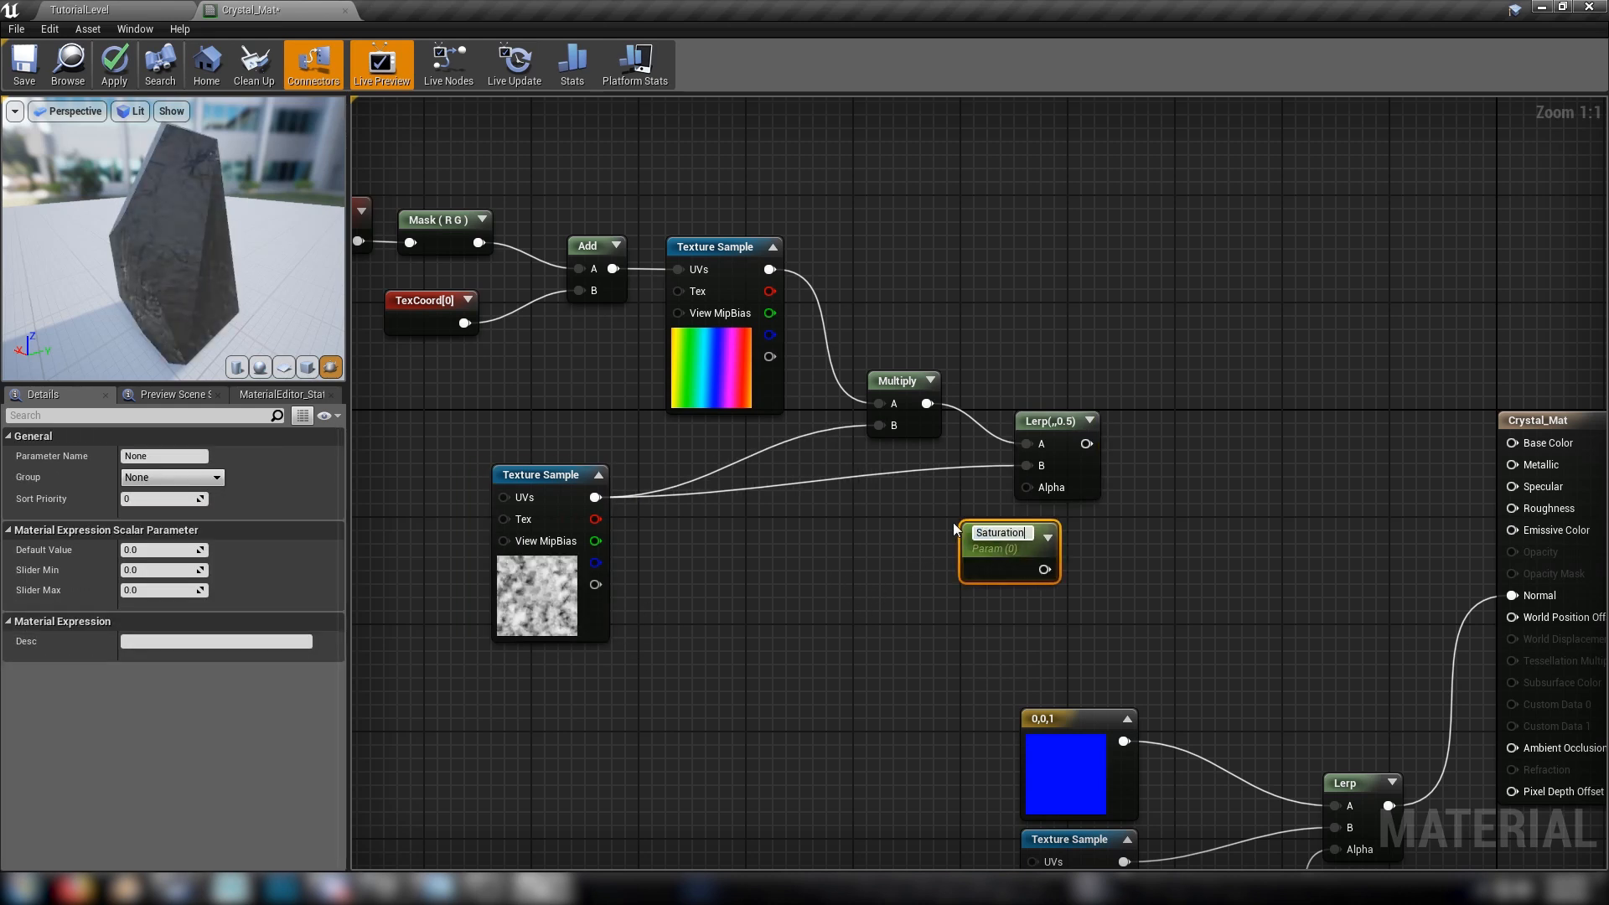
{"action": "key", "text": "Return"}
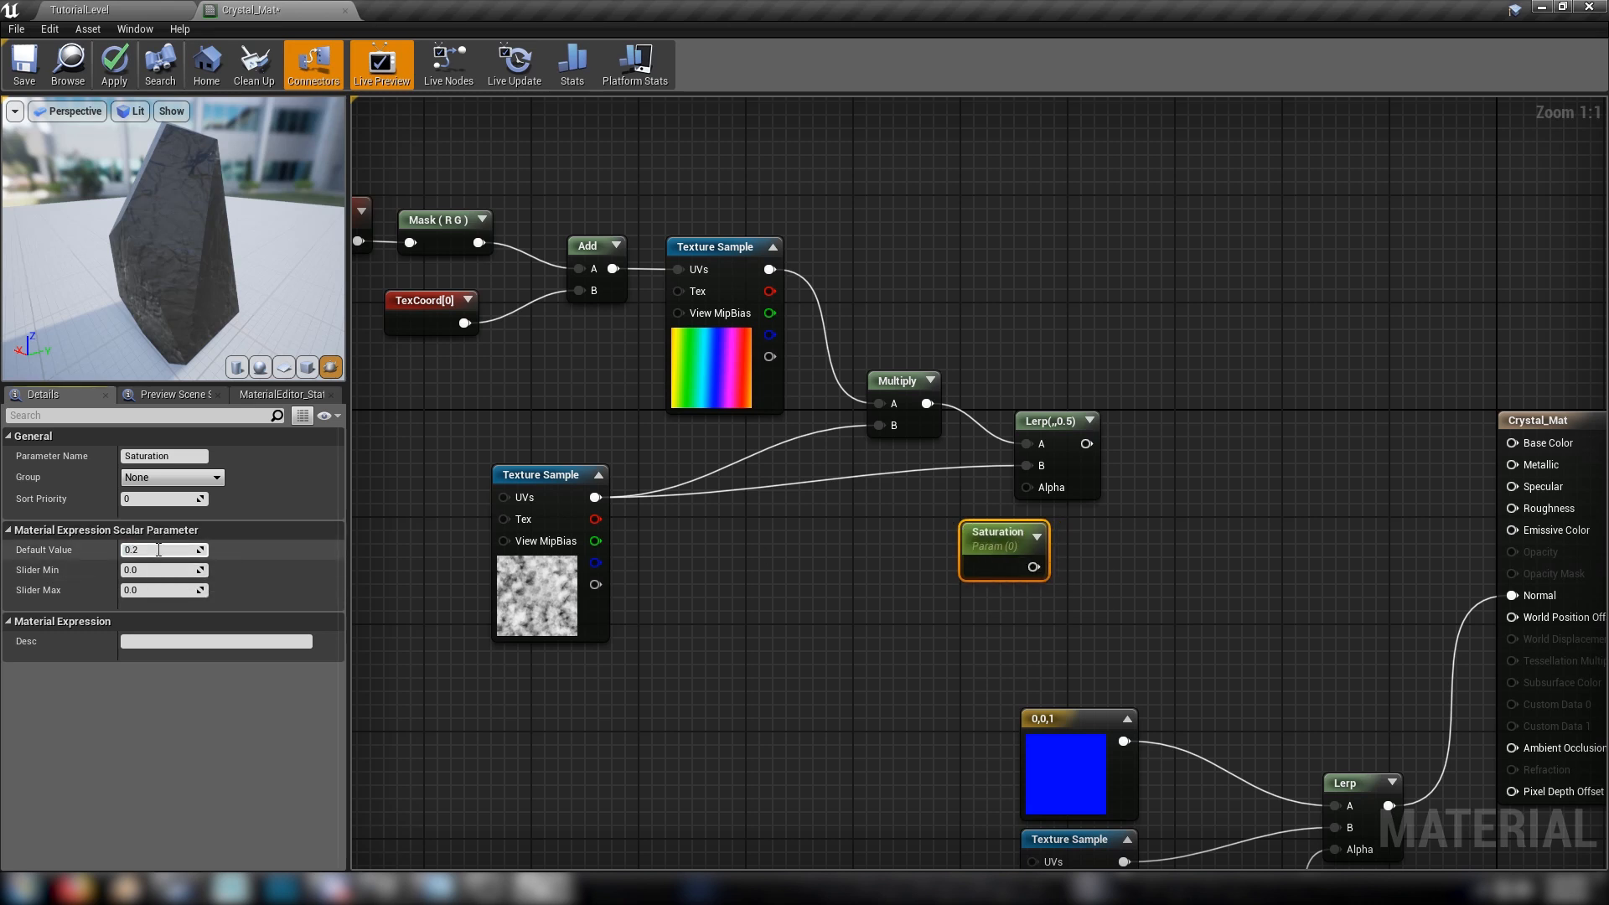
{"action": "key", "text": "Return"}
{"action": "left_click_drag", "start_coordinate": [1012, 524], "coordinate": [1042, 490]}
{"action": "left_click_drag", "start_coordinate": [906, 528], "coordinate": [918, 515]}
Reposition the M_CloudyNoise sample higher, below the Add node
{"action": "left_click_drag", "start_coordinate": [527, 598], "coordinate": [540, 598]}
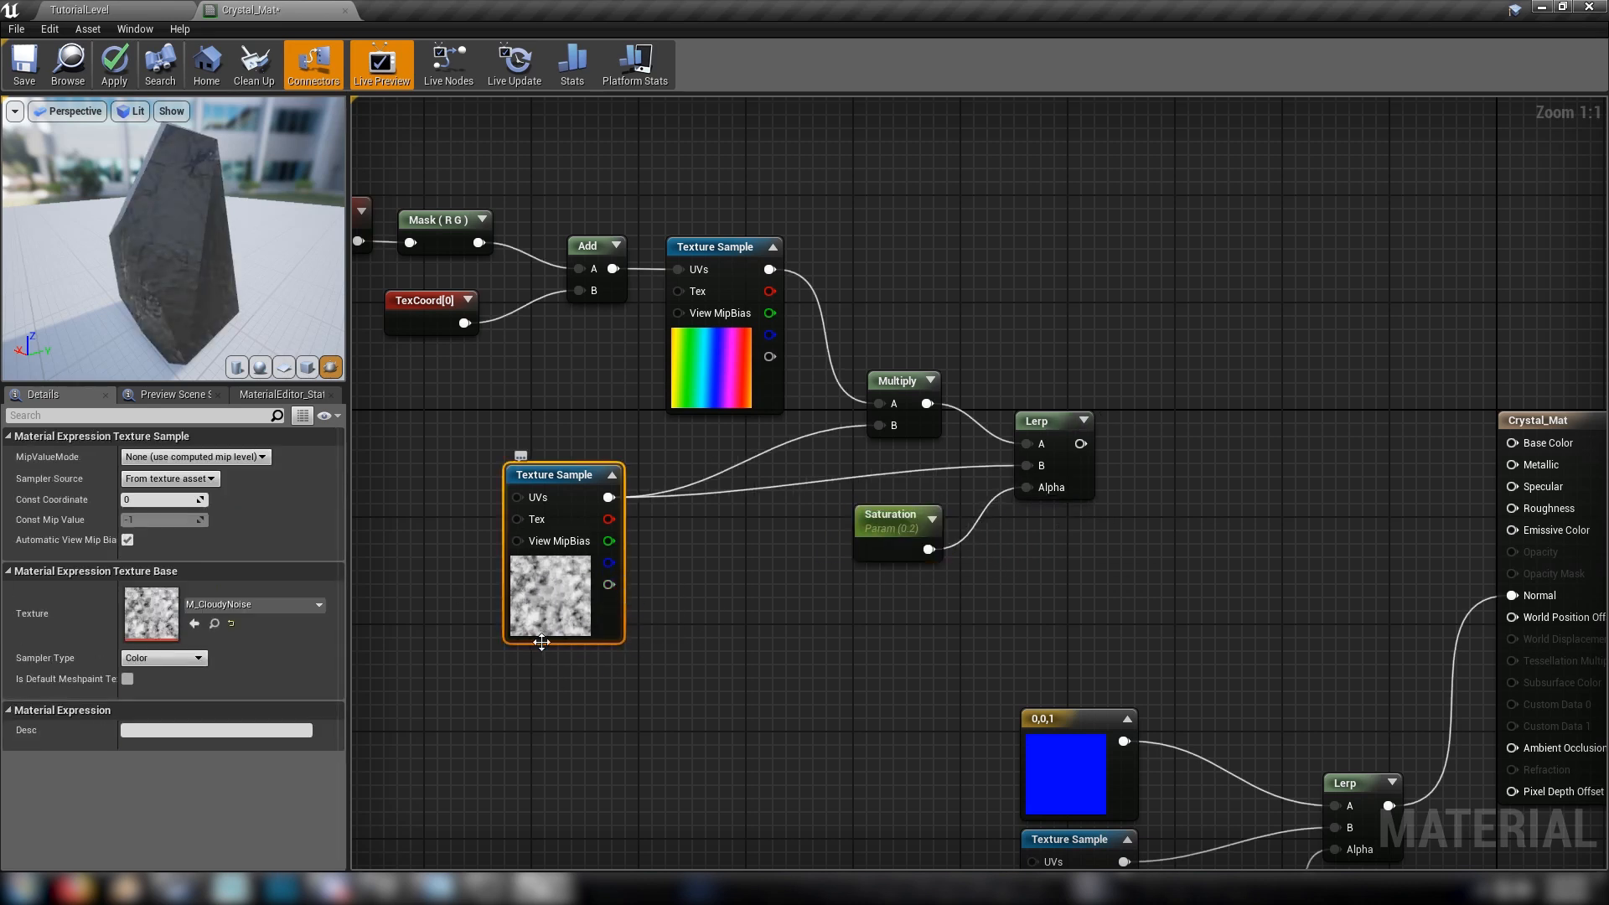
{"action": "left_click_drag", "start_coordinate": [530, 627], "coordinate": [525, 592]}
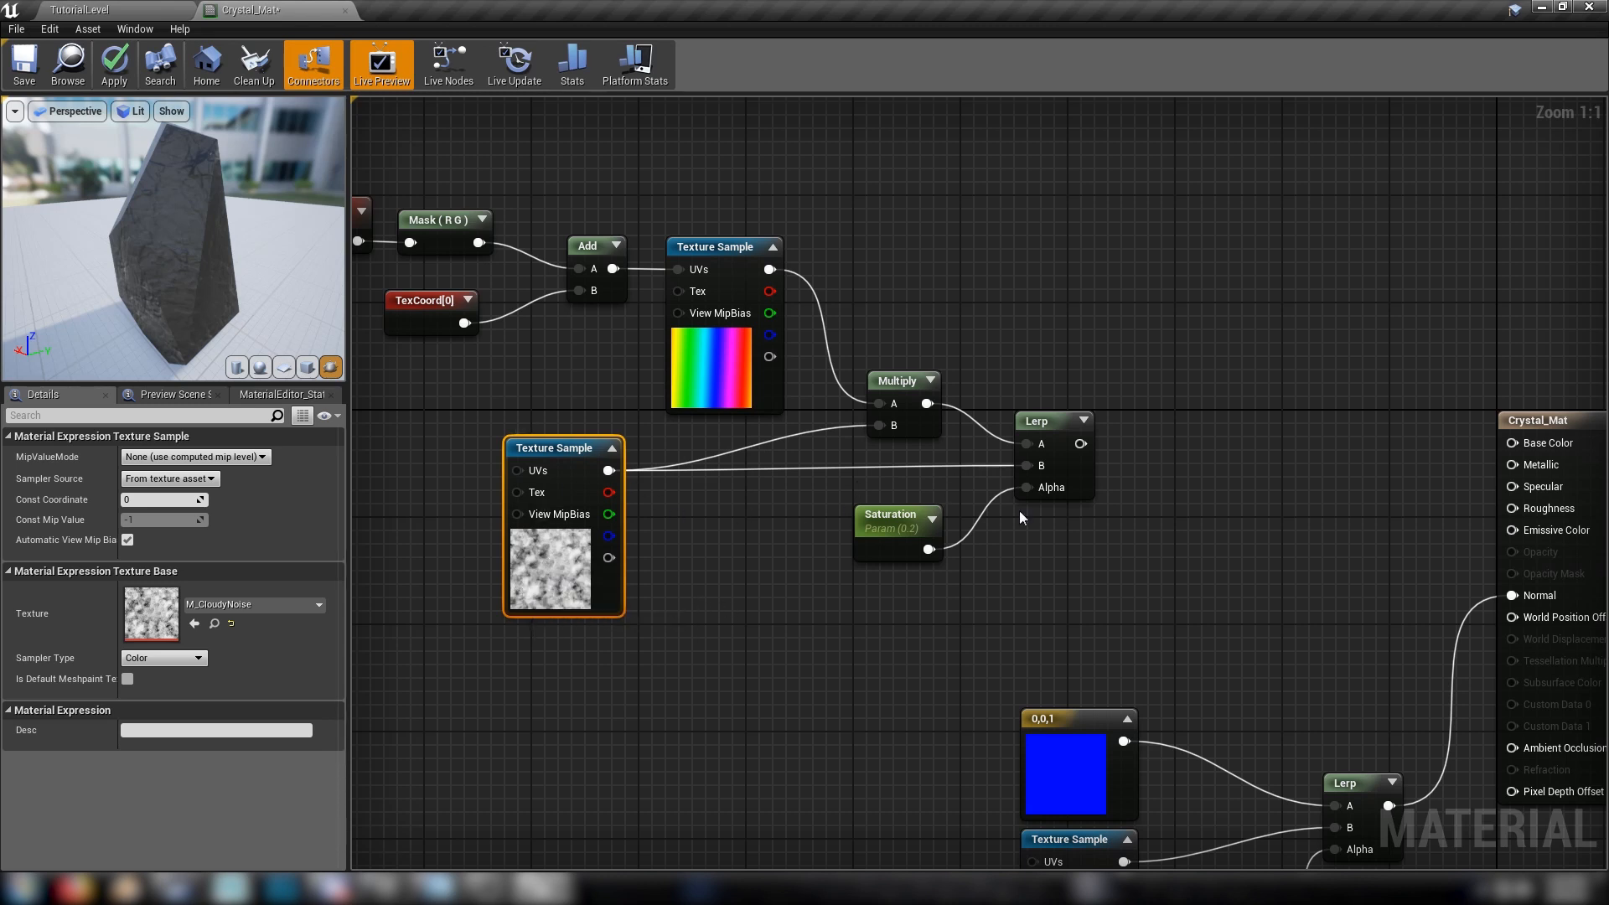
{"action": "left_click_drag", "start_coordinate": [572, 613], "coordinate": [531, 600]}
{"action": "left_click", "coordinate": [533, 624]}
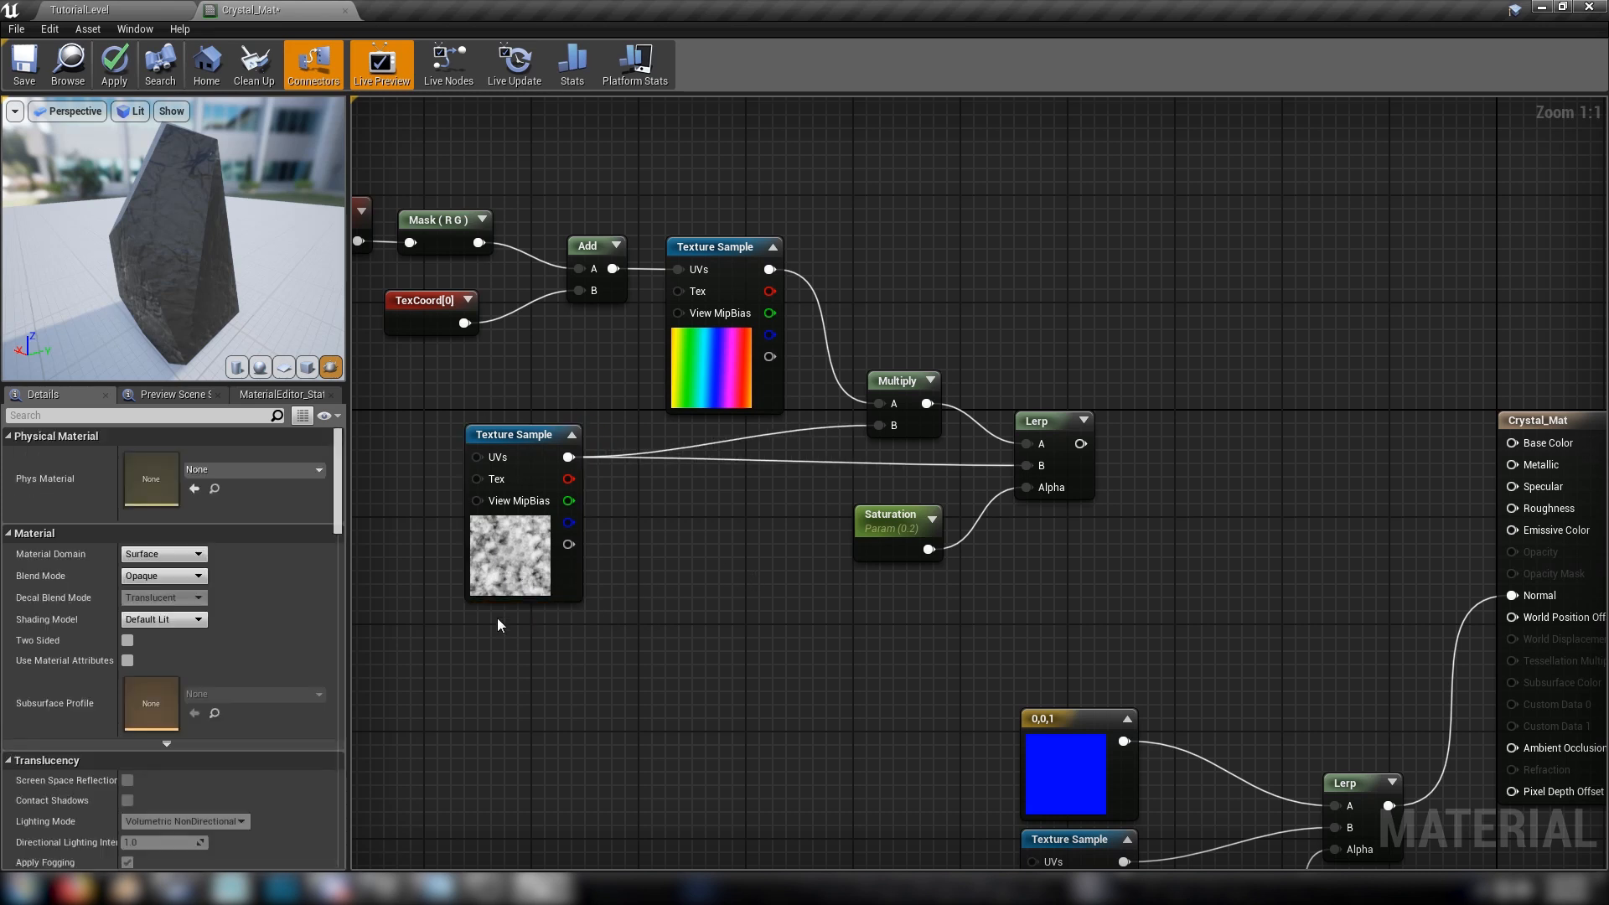
Preview the M_CloudyNoise sample on the crystal, stop previewing it, and move it closer to the Multiply node
{"action": "left_click", "coordinate": [491, 536]}
{"action": "right_click", "coordinate": [503, 433]}
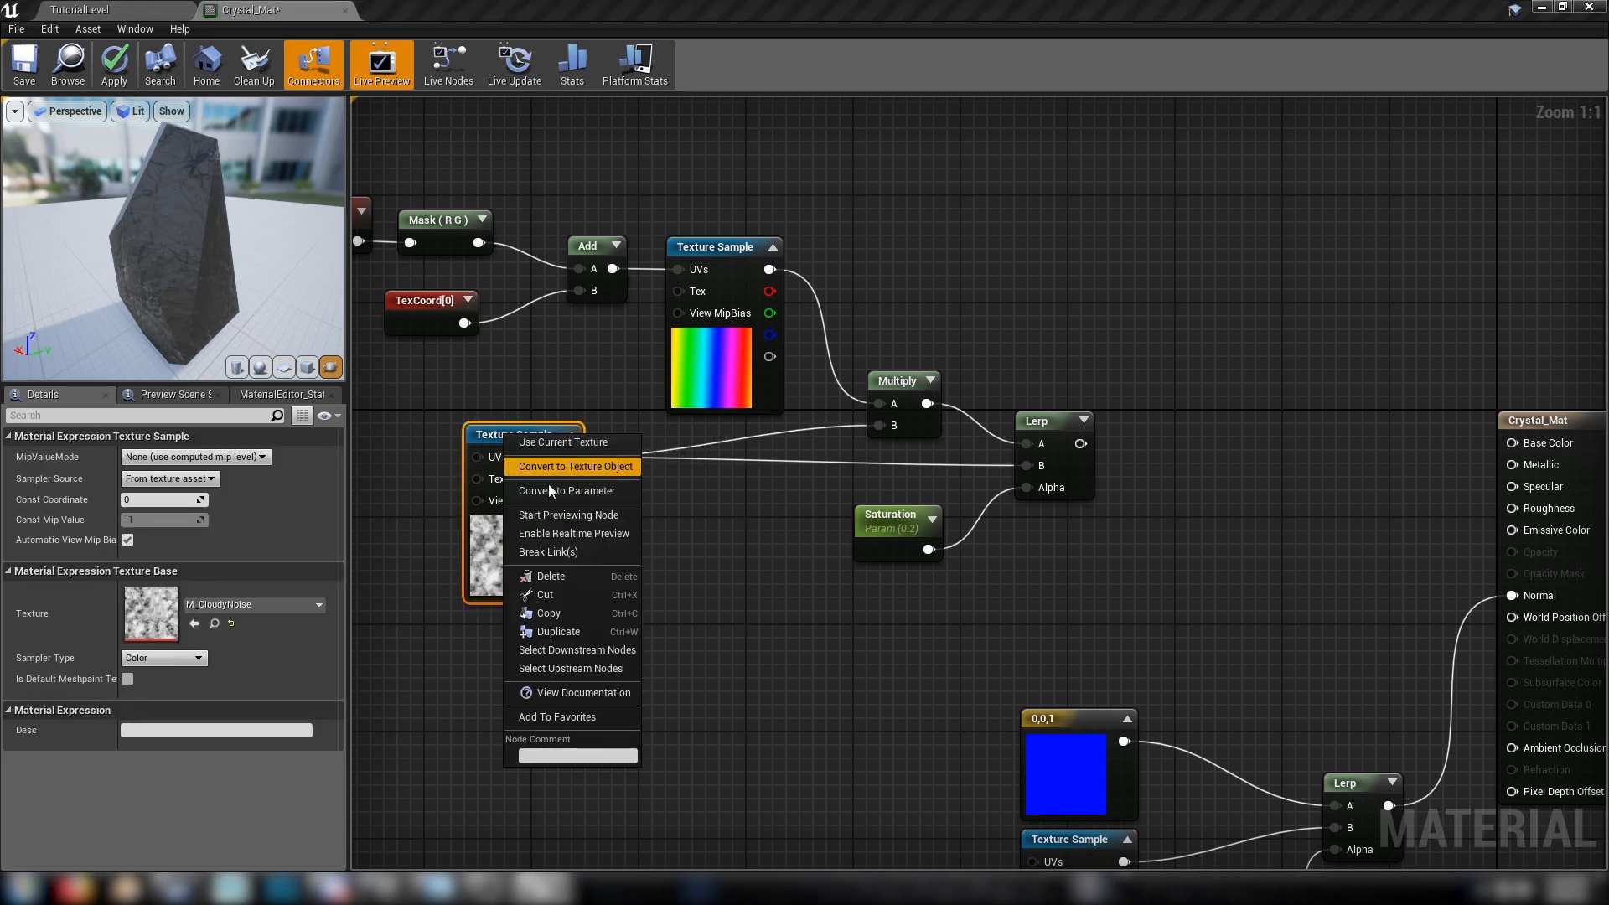
{"action": "left_click", "coordinate": [541, 515]}
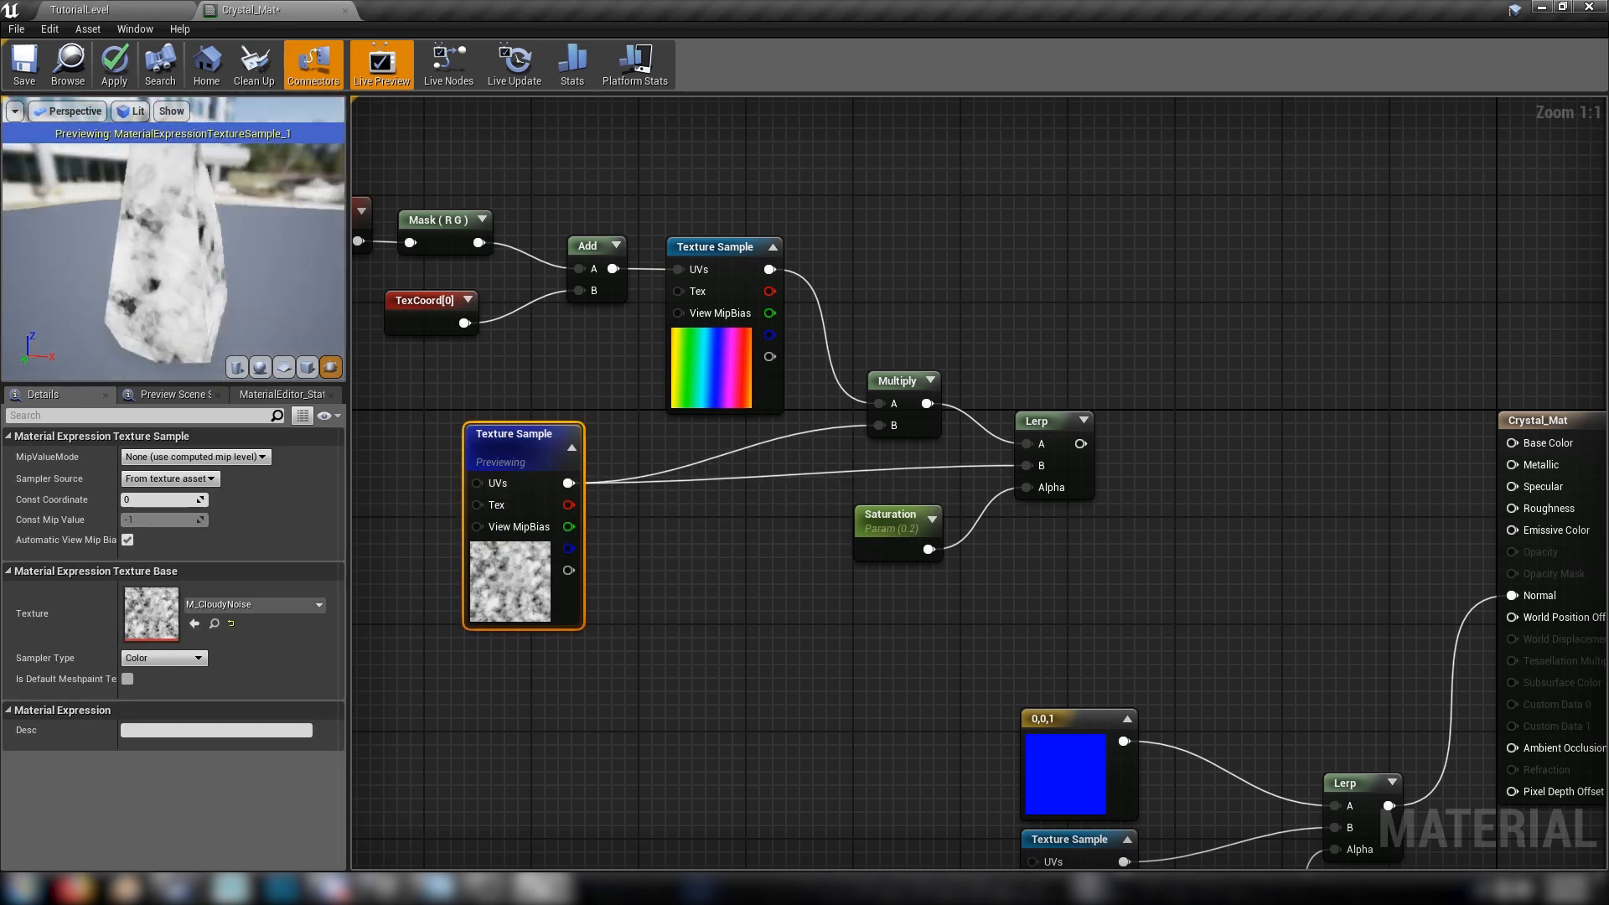
{"action": "right_click", "coordinate": [508, 436]}
{"action": "left_click", "coordinate": [560, 517]}
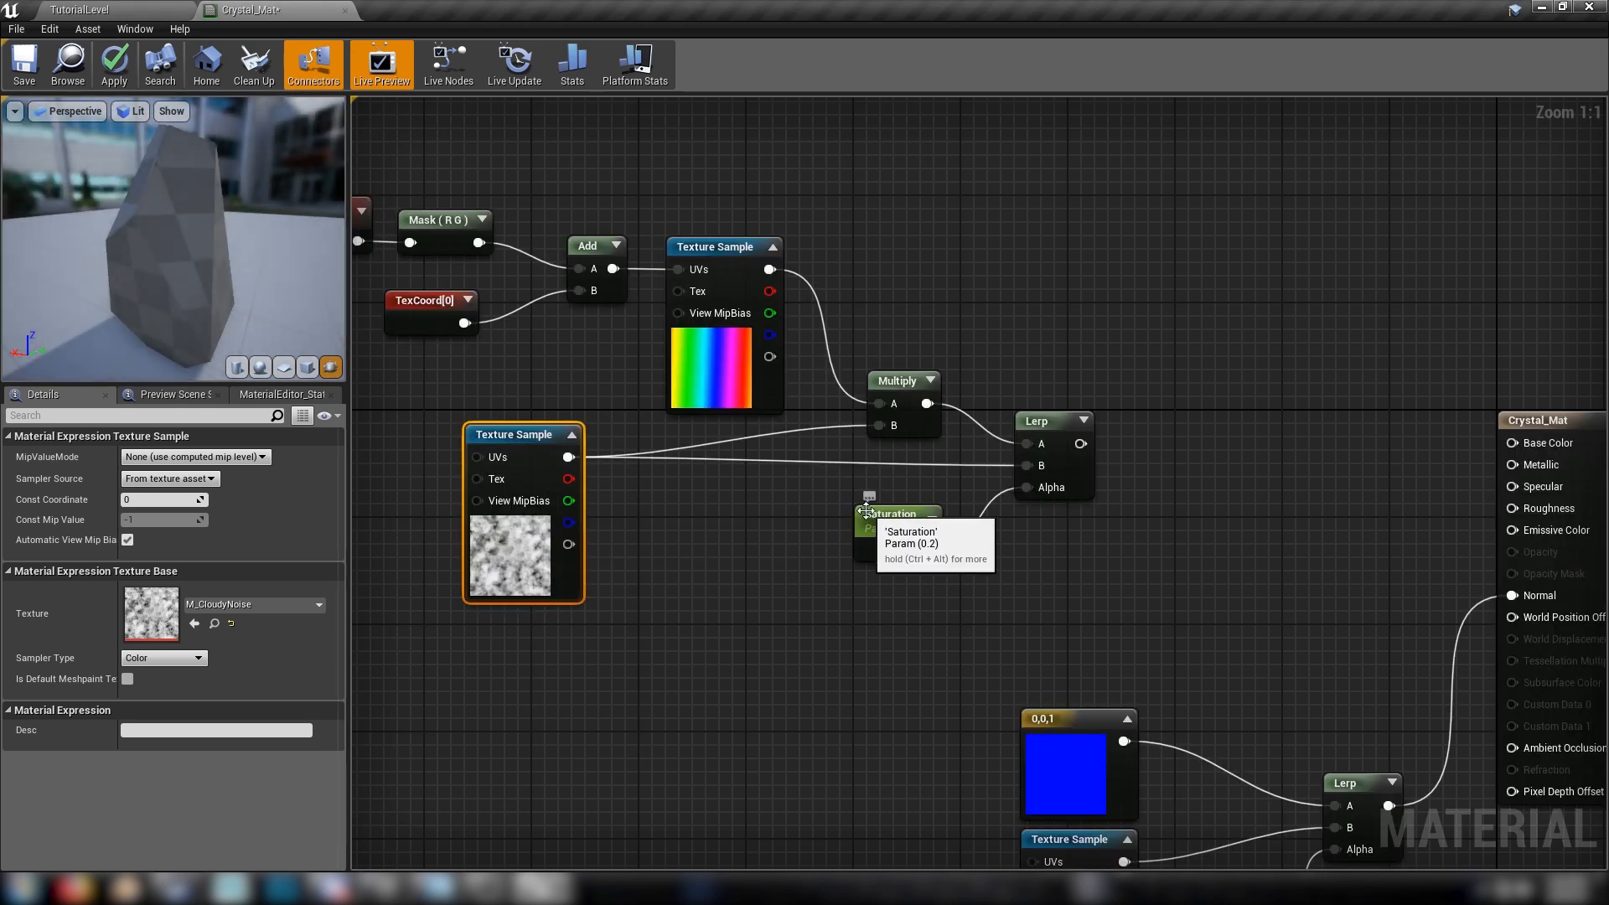
{"action": "left_click_drag", "start_coordinate": [494, 566], "coordinate": [575, 565]}
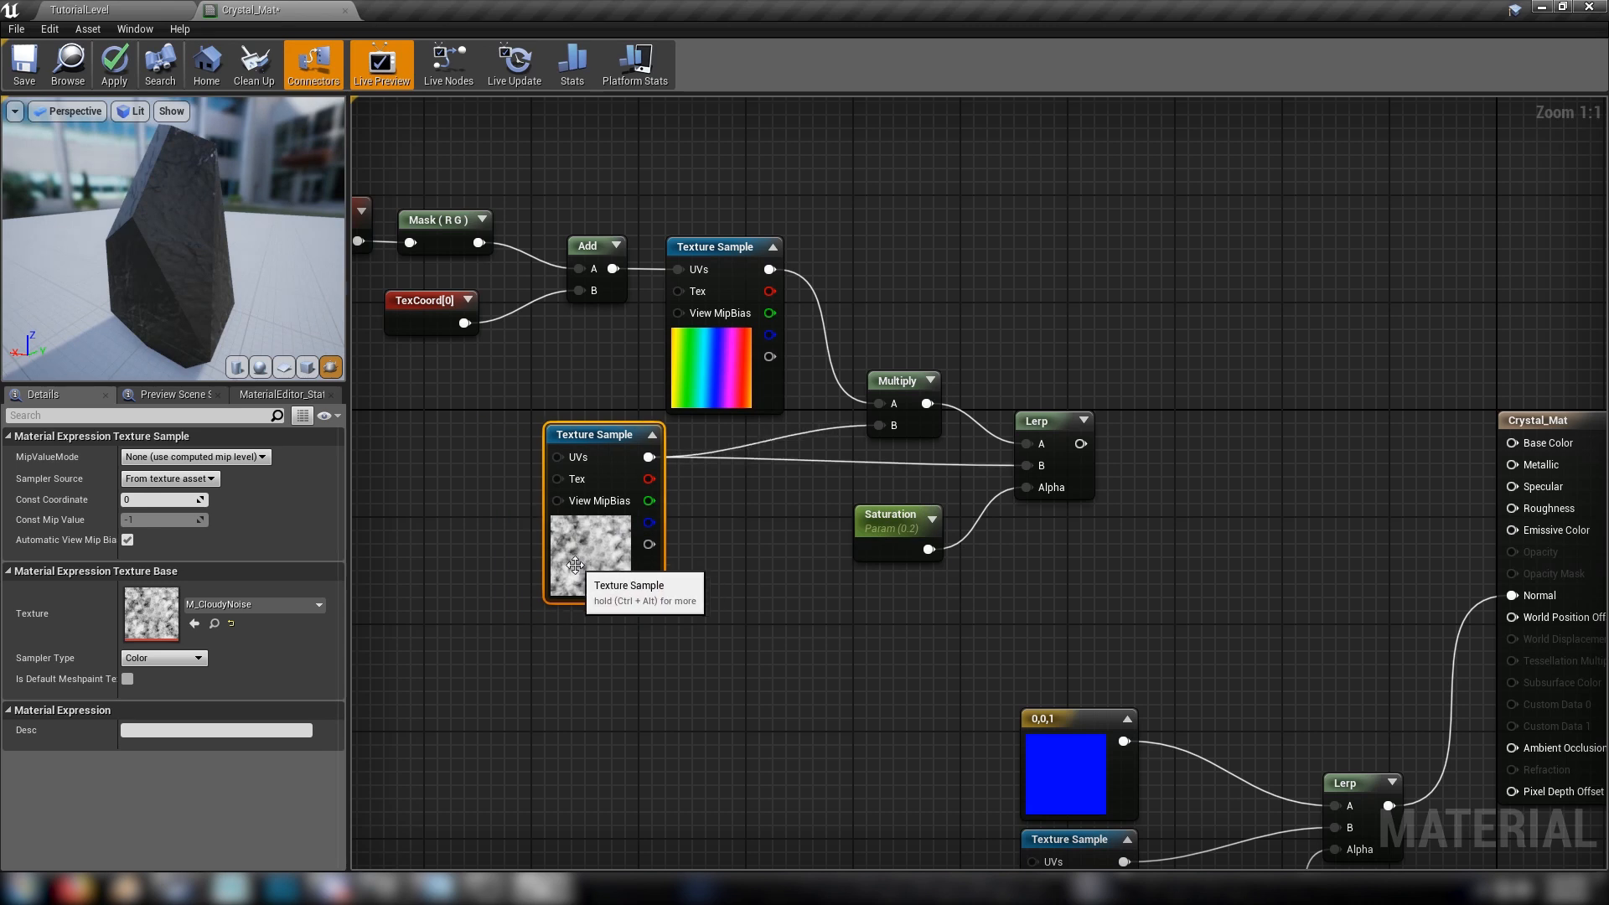
Preview the saturation Lerp node and examine its colouring on the crystal in an enlarged preview viewport
{"action": "right_click", "coordinate": [1051, 422]}
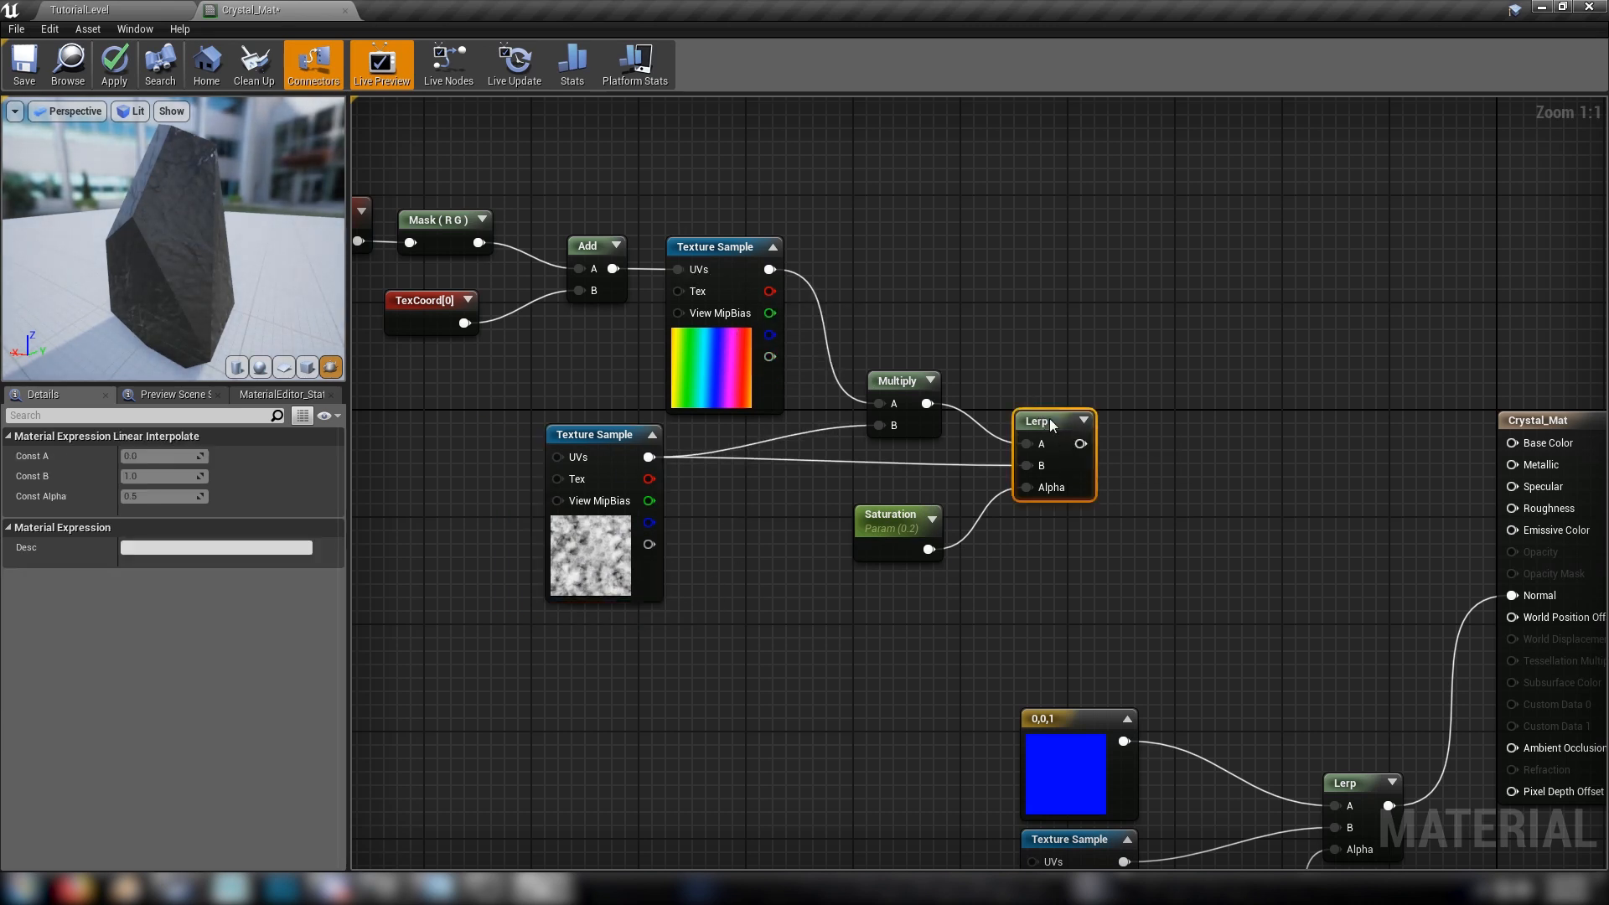
{"action": "left_click", "coordinate": [1108, 427]}
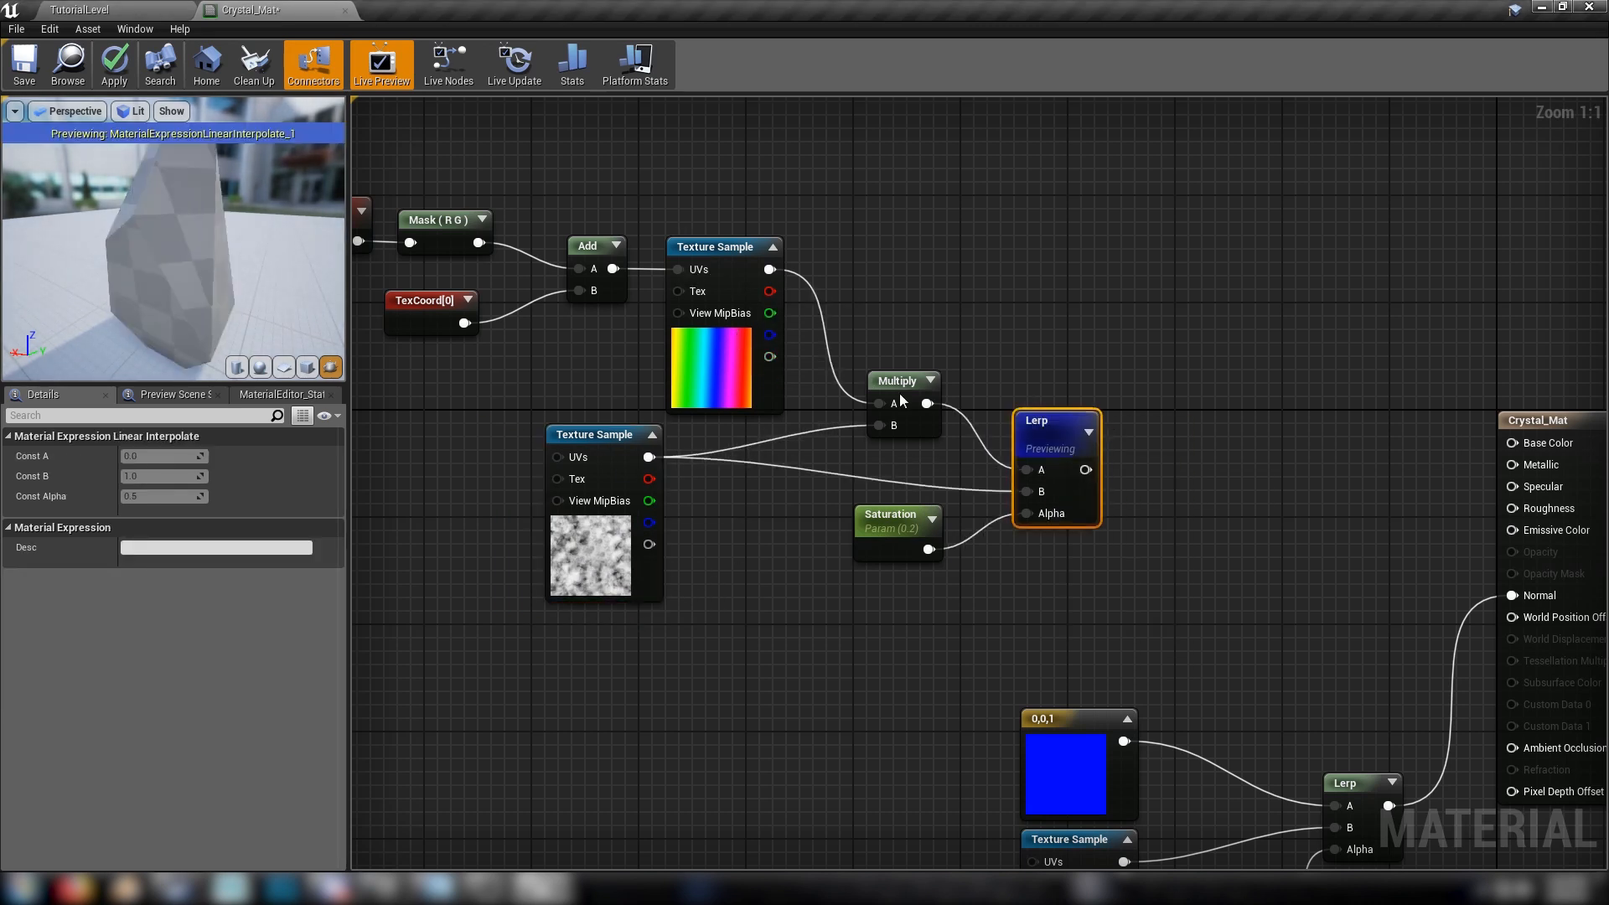
{"action": "left_click_drag", "start_coordinate": [125, 251], "coordinate": [803, 280]}
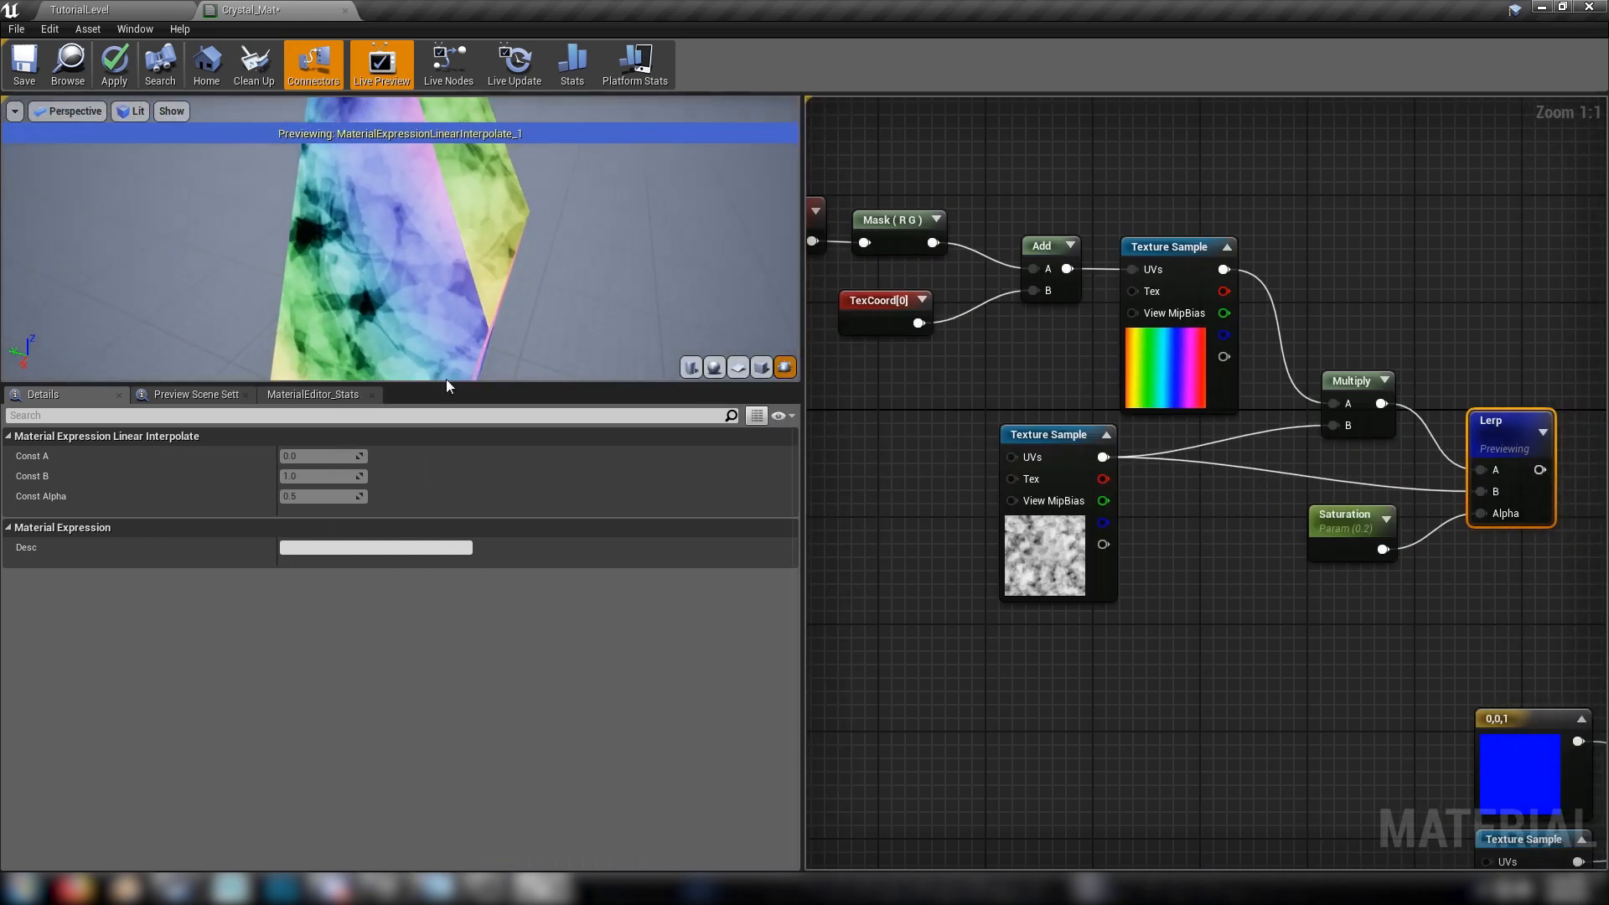
{"action": "left_click_drag", "start_coordinate": [446, 384], "coordinate": [446, 565]}
{"action": "left_click_drag", "start_coordinate": [402, 352], "coordinate": [792, 346]}
{"action": "left_click_drag", "start_coordinate": [620, 345], "coordinate": [424, 359]}
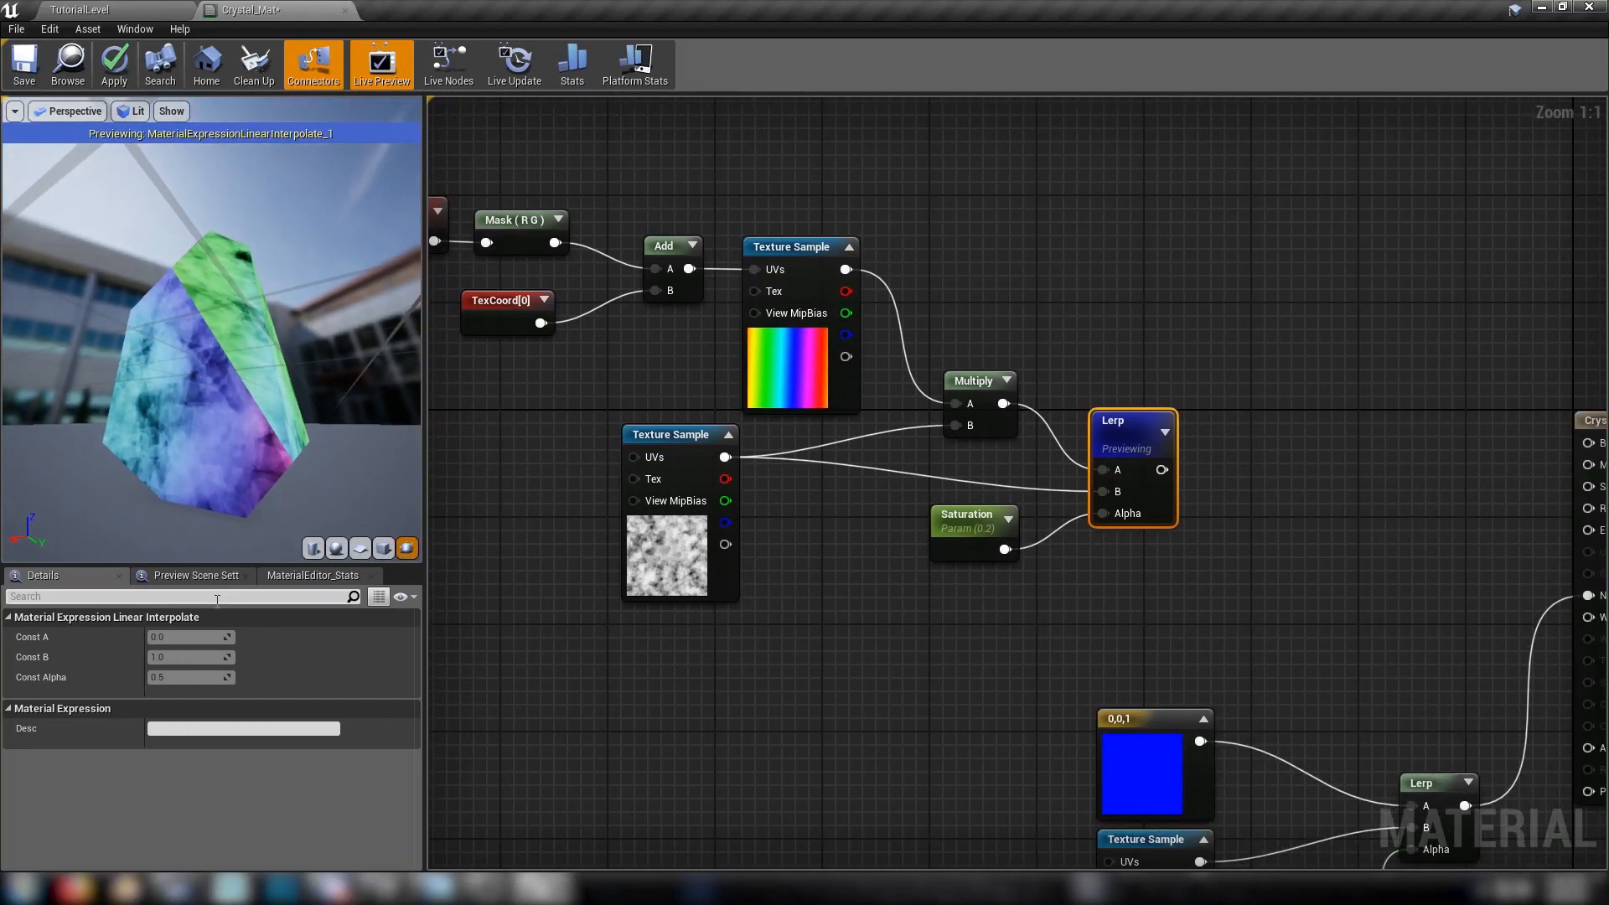
{"action": "left_click_drag", "start_coordinate": [208, 565], "coordinate": [286, 492]}
Stop previewing the saturation Lerp and place copies of the Camera Vector, Mask, TexCoord and Add nodes below the M_CloudyNoise sample
{"action": "right_click", "coordinate": [1101, 425]}
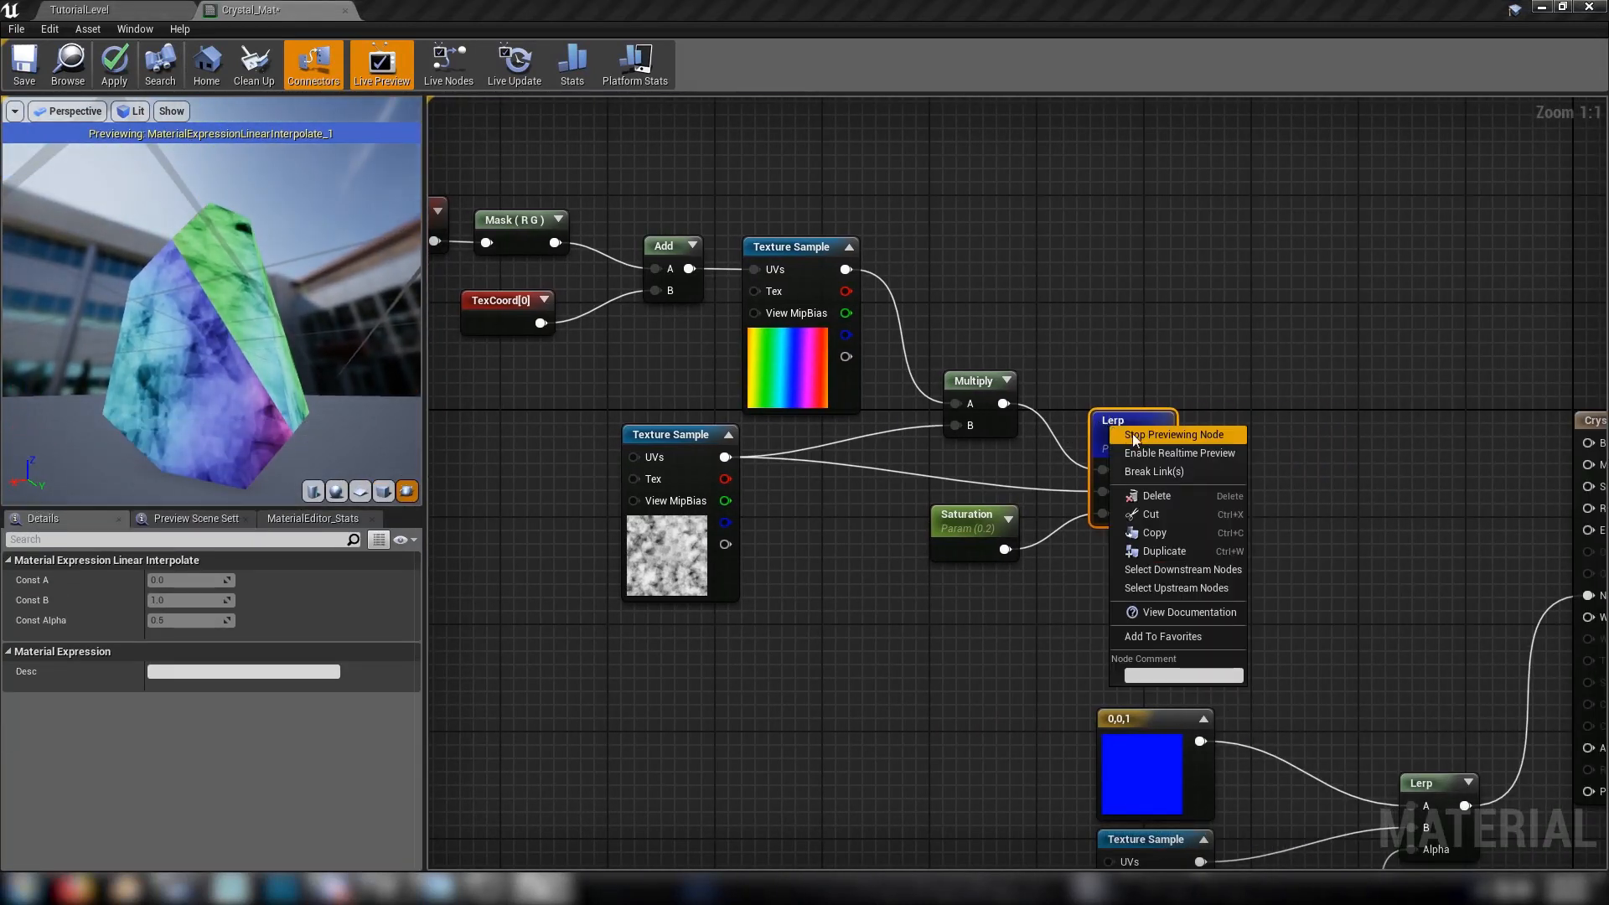
{"action": "left_click", "coordinate": [1135, 436]}
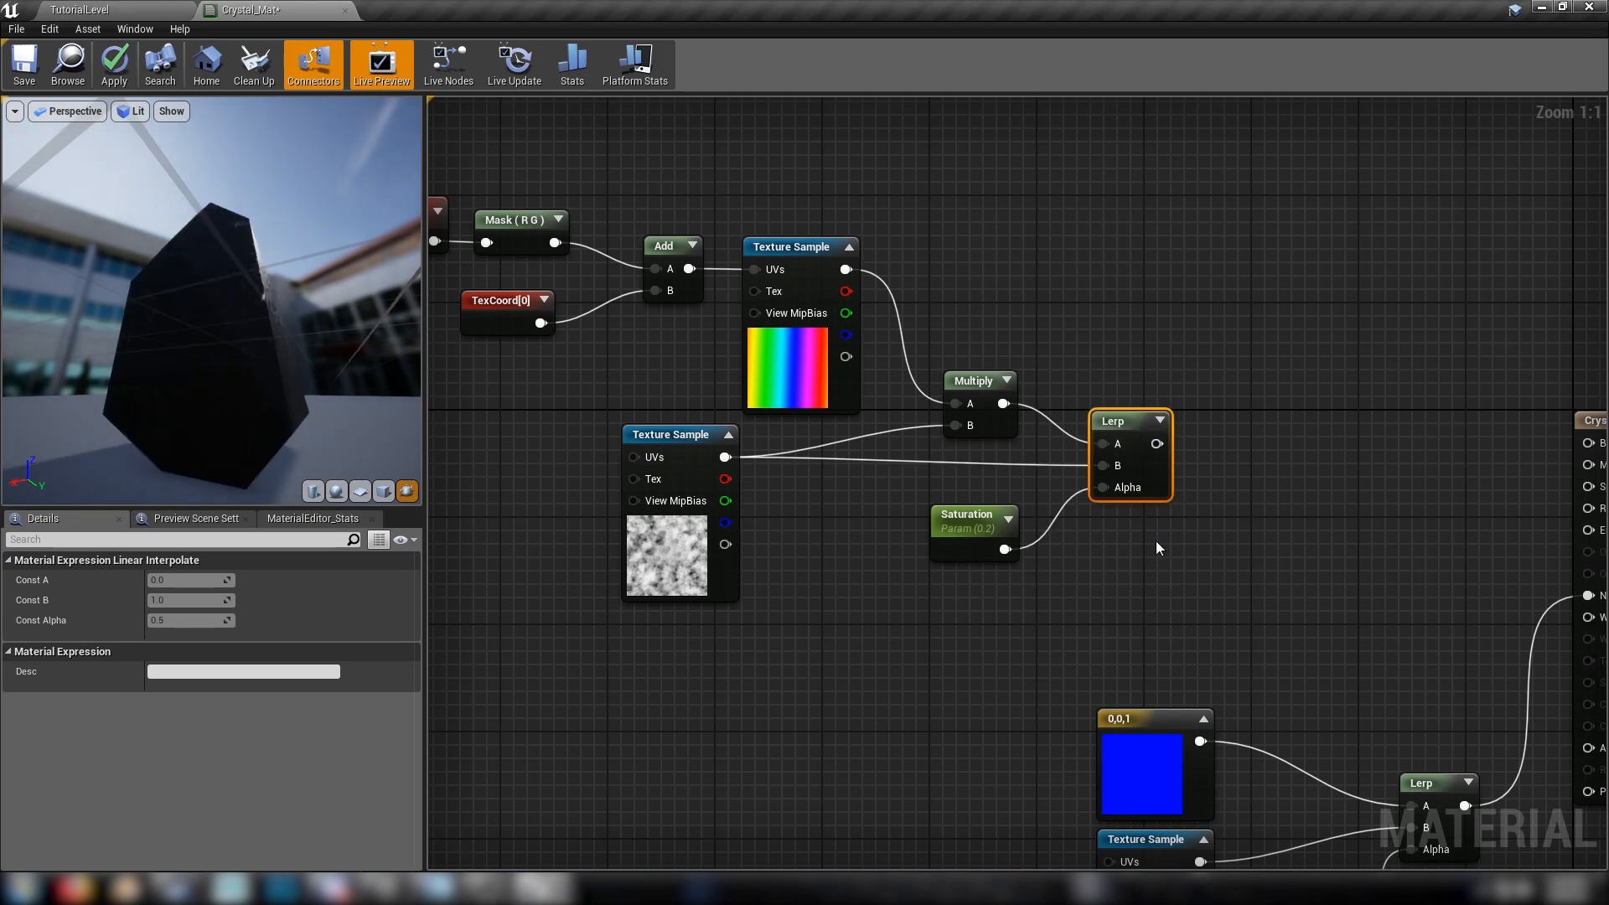
{"action": "right_click_drag", "start_coordinate": [1157, 545], "coordinate": [1303, 534]}
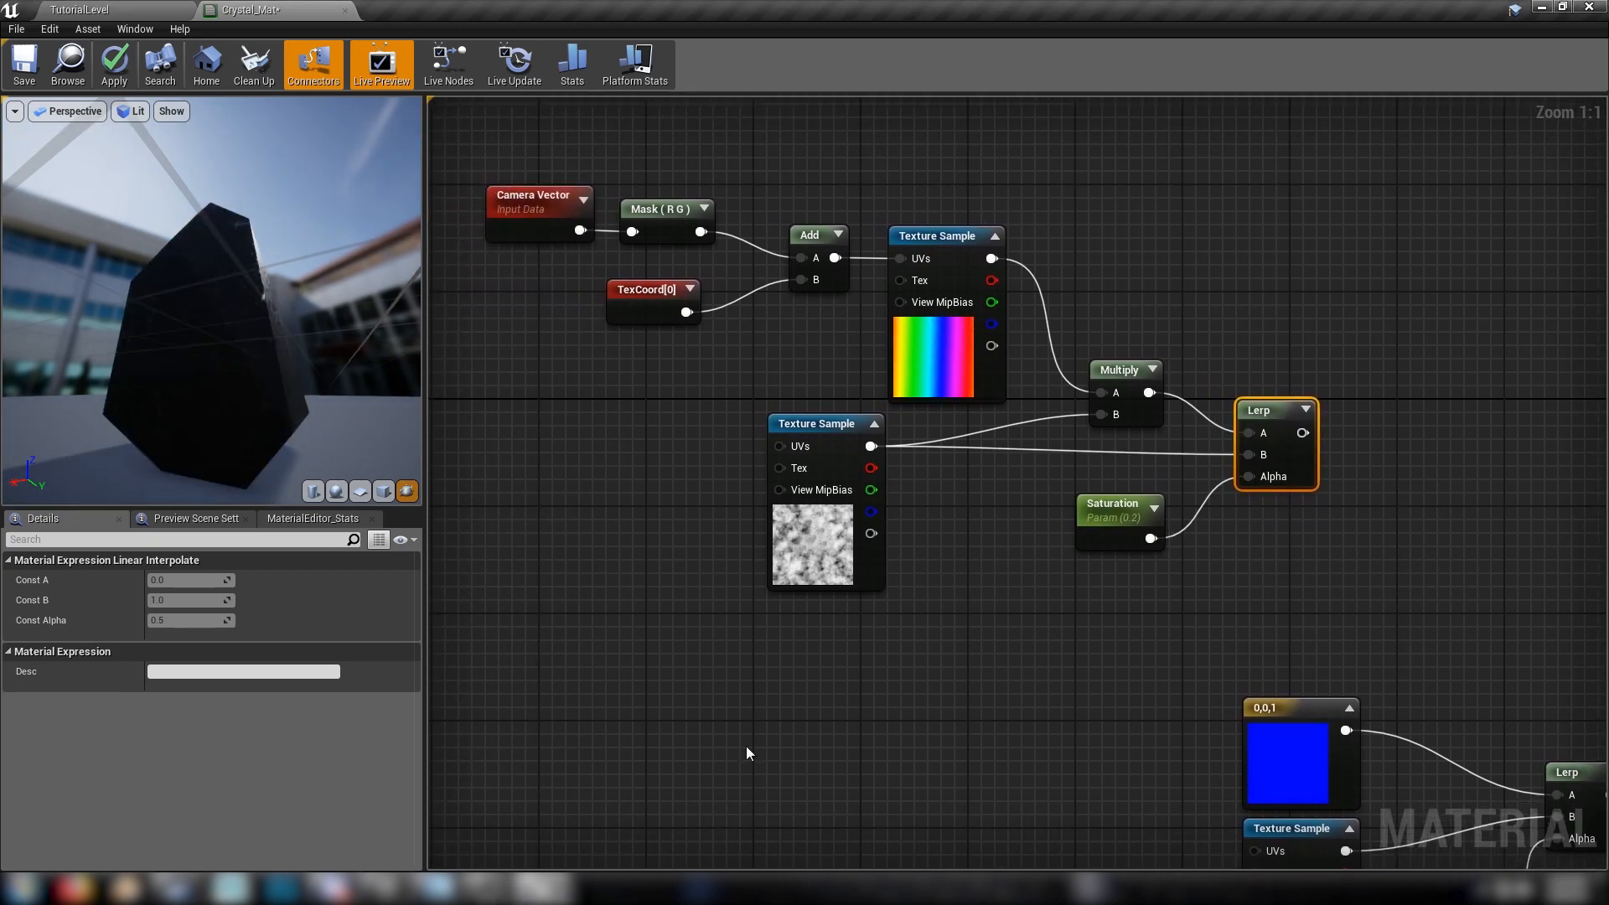
{"action": "right_click_drag", "start_coordinate": [1064, 658], "coordinate": [1299, 723]}
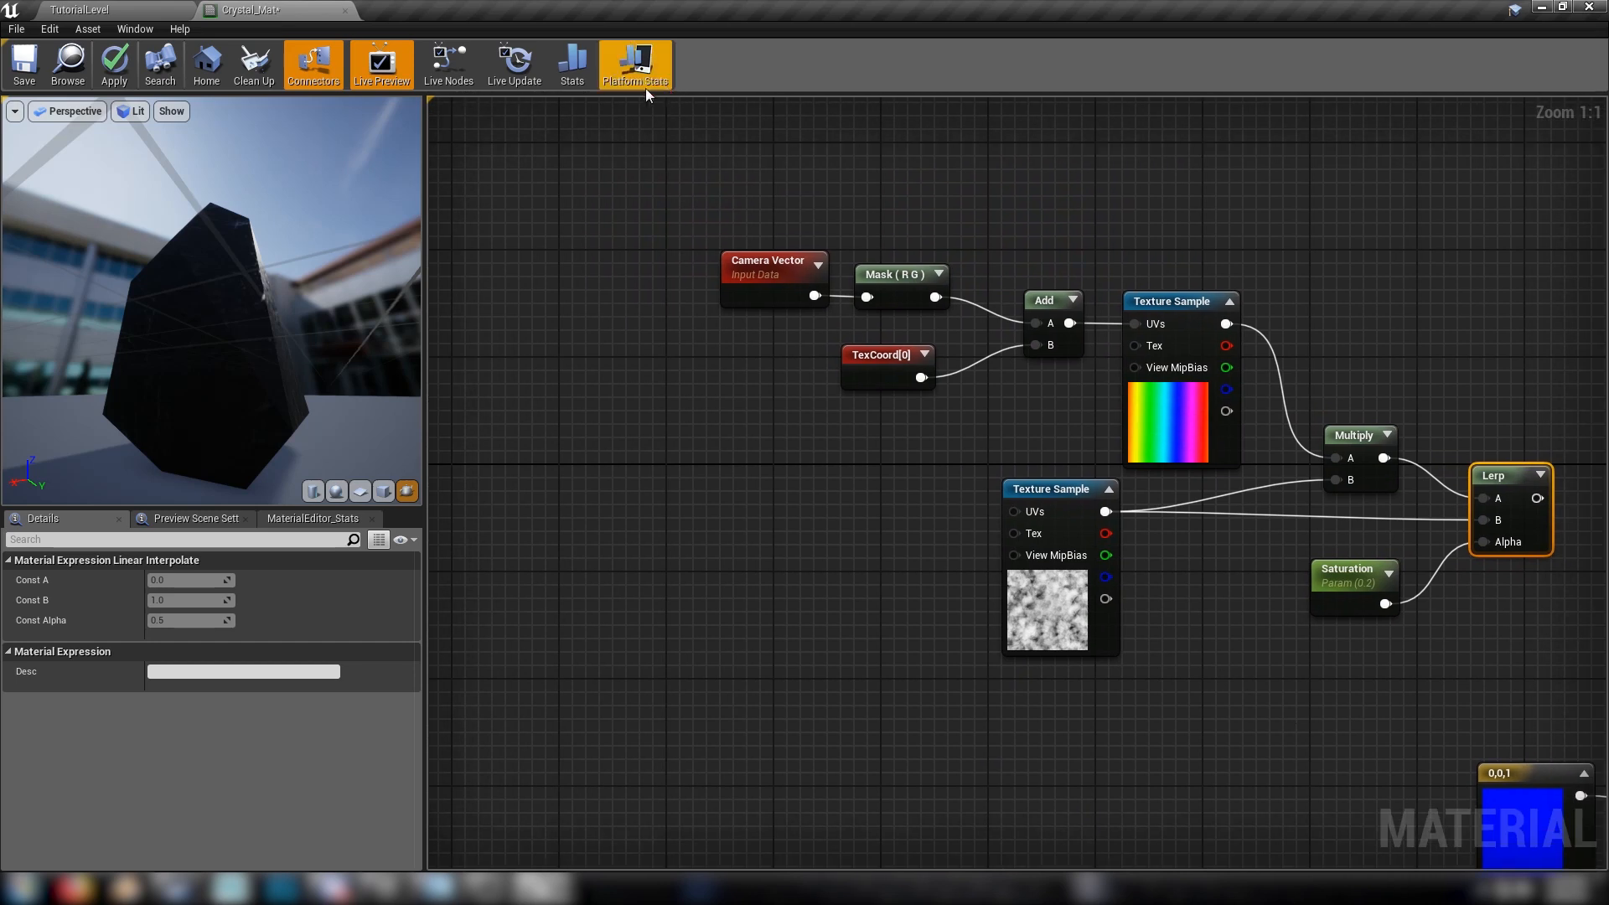
{"action": "left_click_drag", "start_coordinate": [676, 198], "coordinate": [1069, 419]}
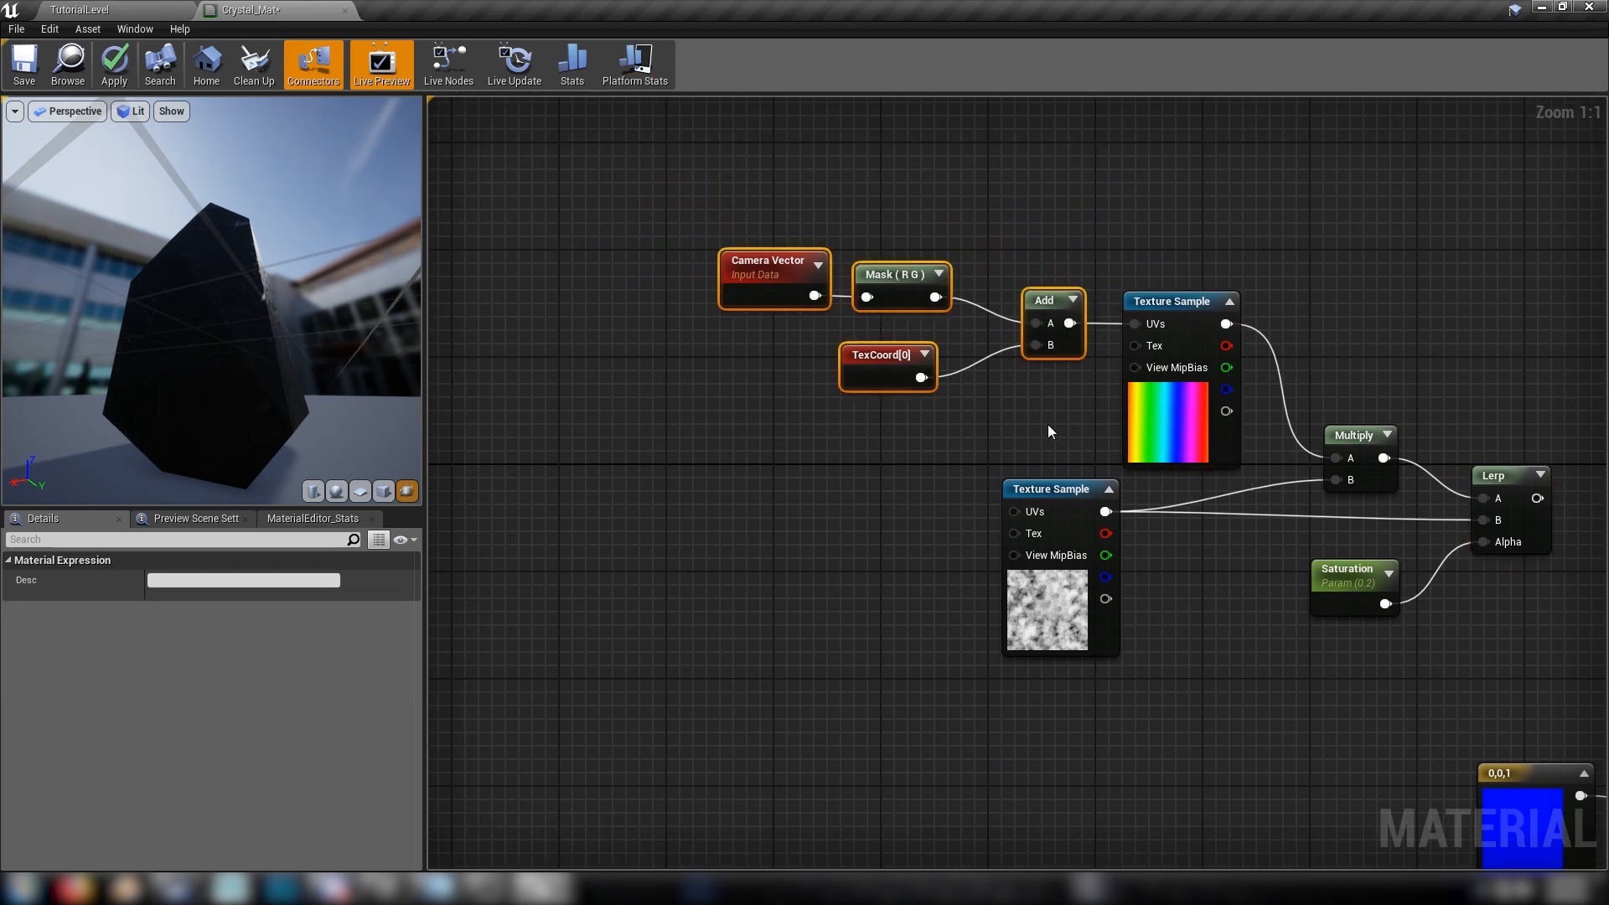
{"action": "key", "text": "ctrl+v"}
{"action": "right_click_drag", "start_coordinate": [838, 666], "coordinate": [846, 497]}
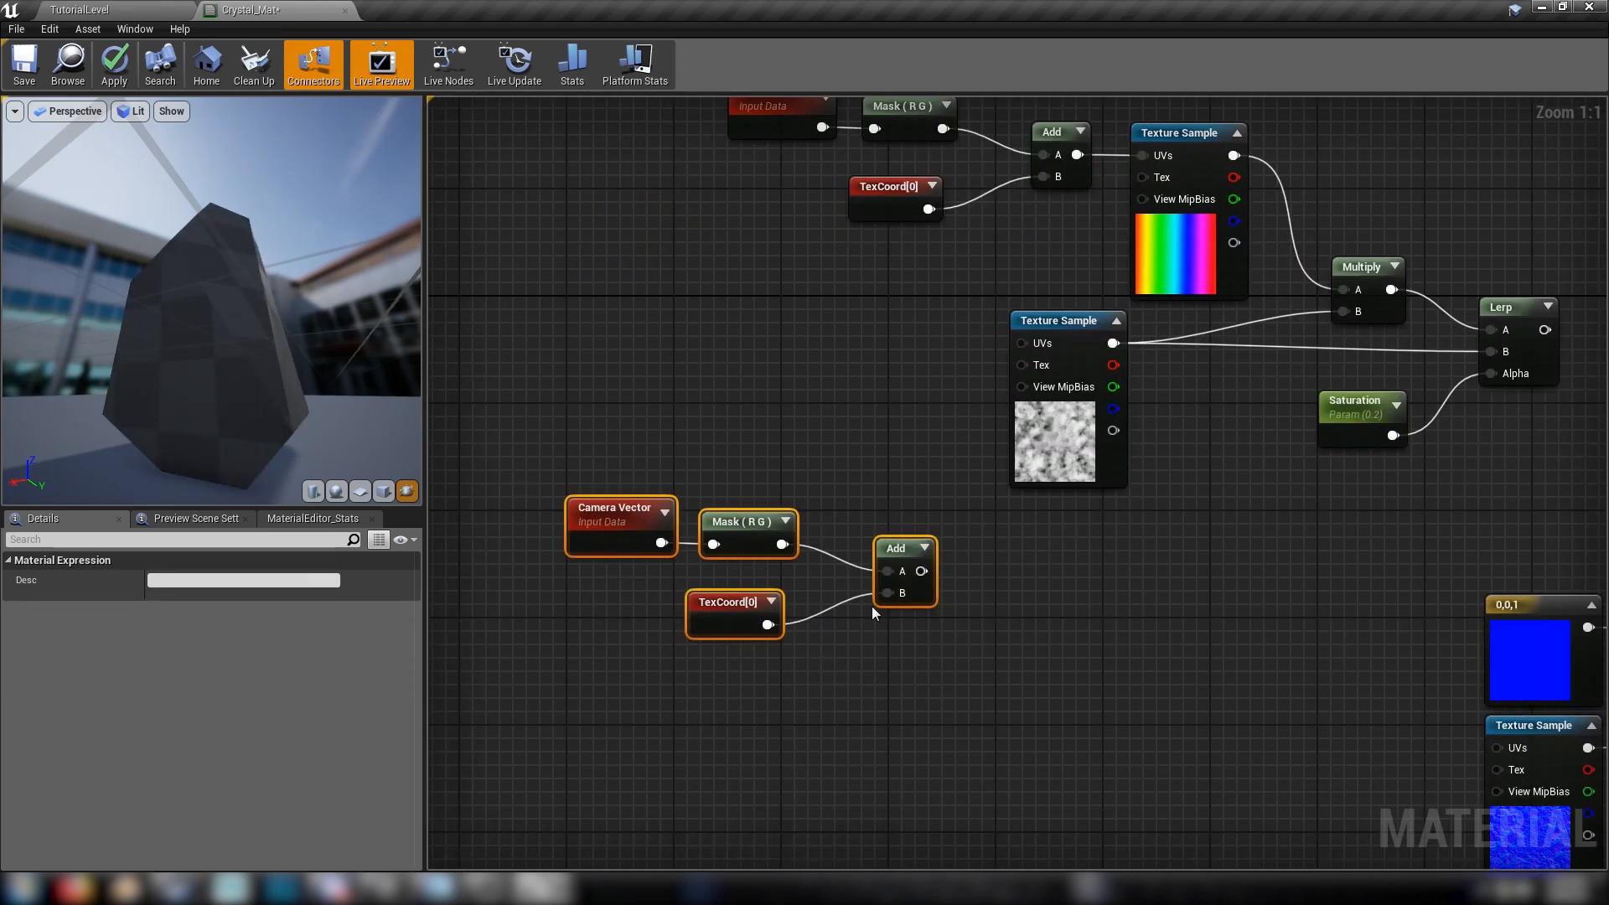
{"action": "mouse_move", "coordinate": [895, 548]}
{"action": "left_mouse_down"}
{"action": "mouse_move", "coordinate": [989, 589]}
{"action": "mouse_move", "coordinate": [909, 562]}
{"action": "left_mouse_up"}
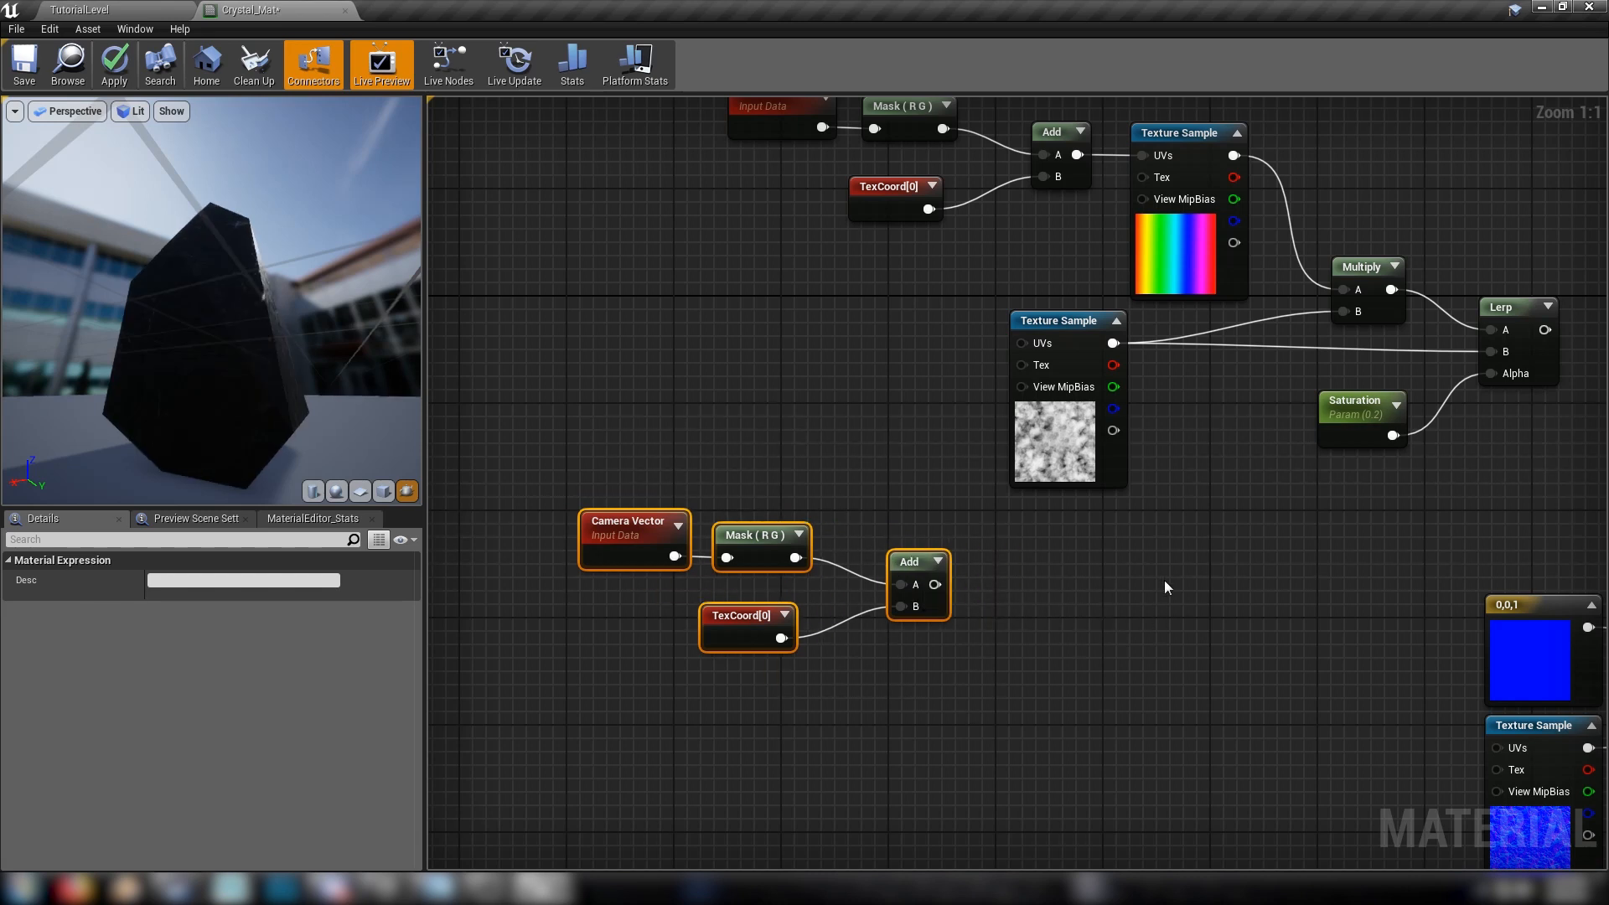
Duplicate the M_CloudyNoise sample, wire the copied Add into its UVs, and move the copied coordinate nodes closer to it
{"action": "right_click_drag", "start_coordinate": [1164, 581], "coordinate": [1060, 458]}
{"action": "left_click", "coordinate": [922, 322]}
{"action": "key", "text": "ctrl+c"}
{"action": "key", "text": "ctrl+v"}
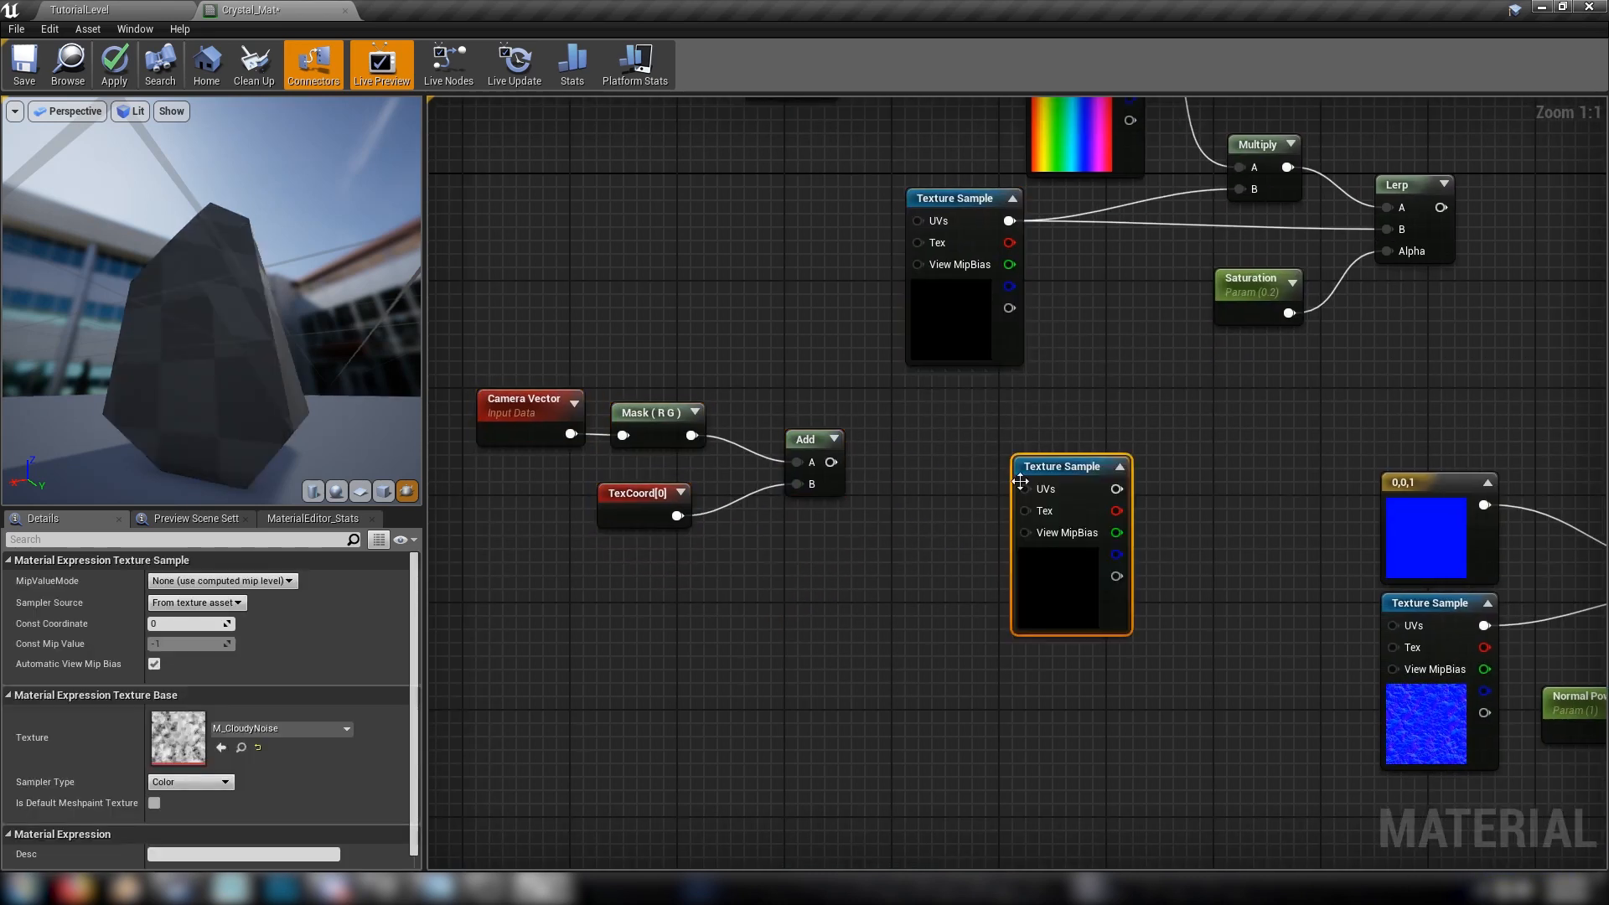
{"action": "left_click_drag", "start_coordinate": [1020, 480], "coordinate": [967, 466]}
{"action": "left_click_drag", "start_coordinate": [830, 462], "coordinate": [971, 475]}
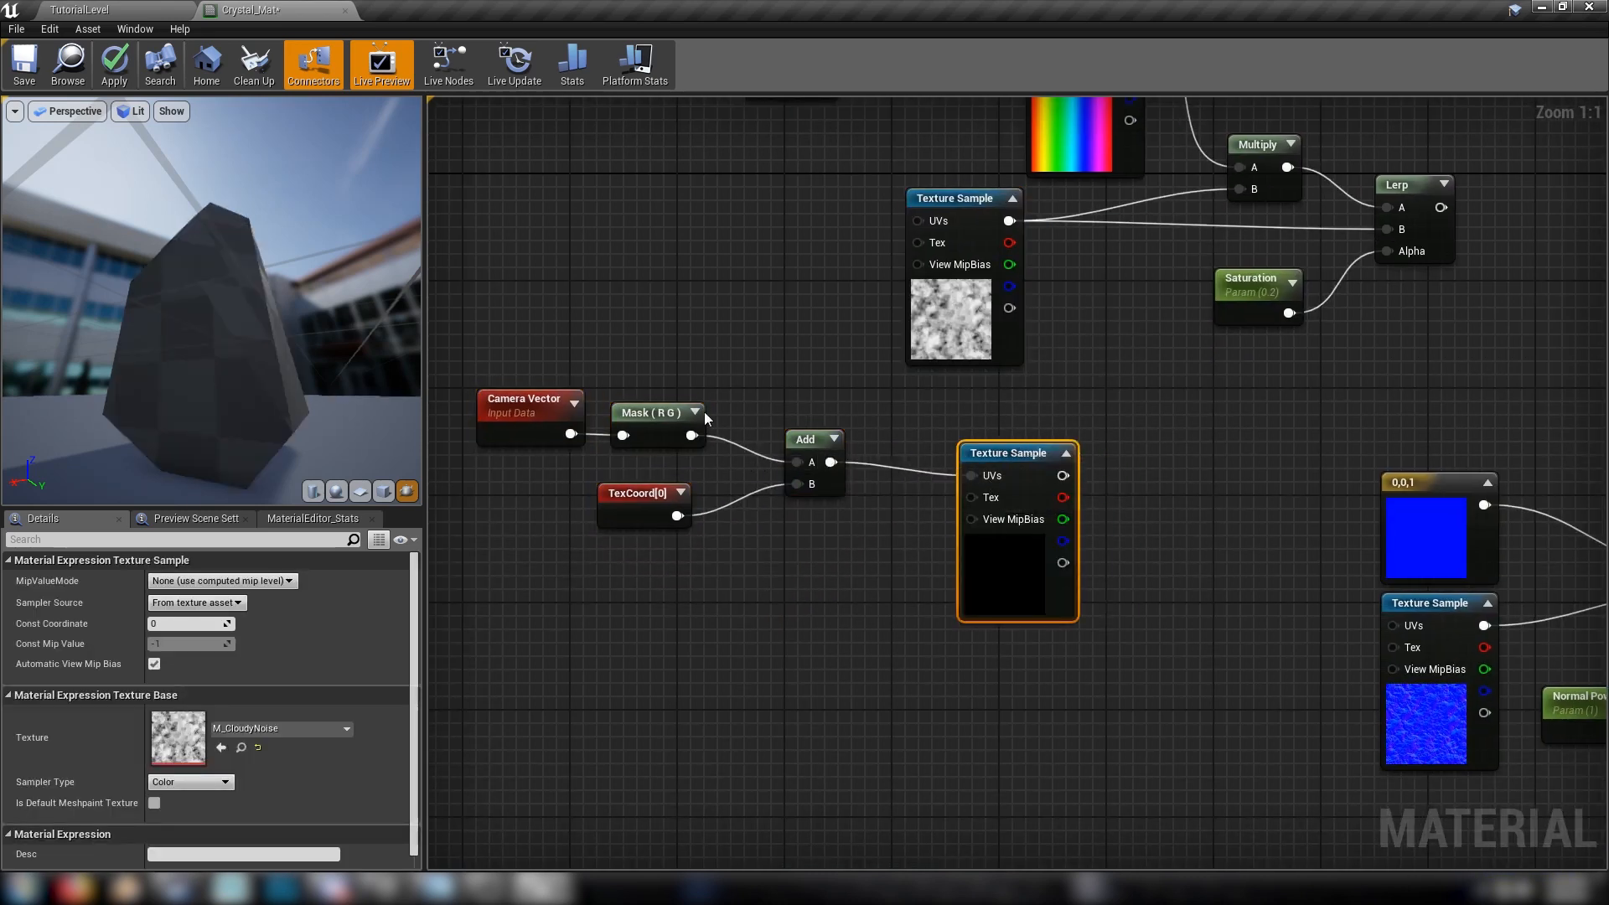
{"action": "left_click_drag", "start_coordinate": [514, 334], "coordinate": [868, 585]}
{"action": "left_click_drag", "start_coordinate": [822, 490], "coordinate": [903, 516]}
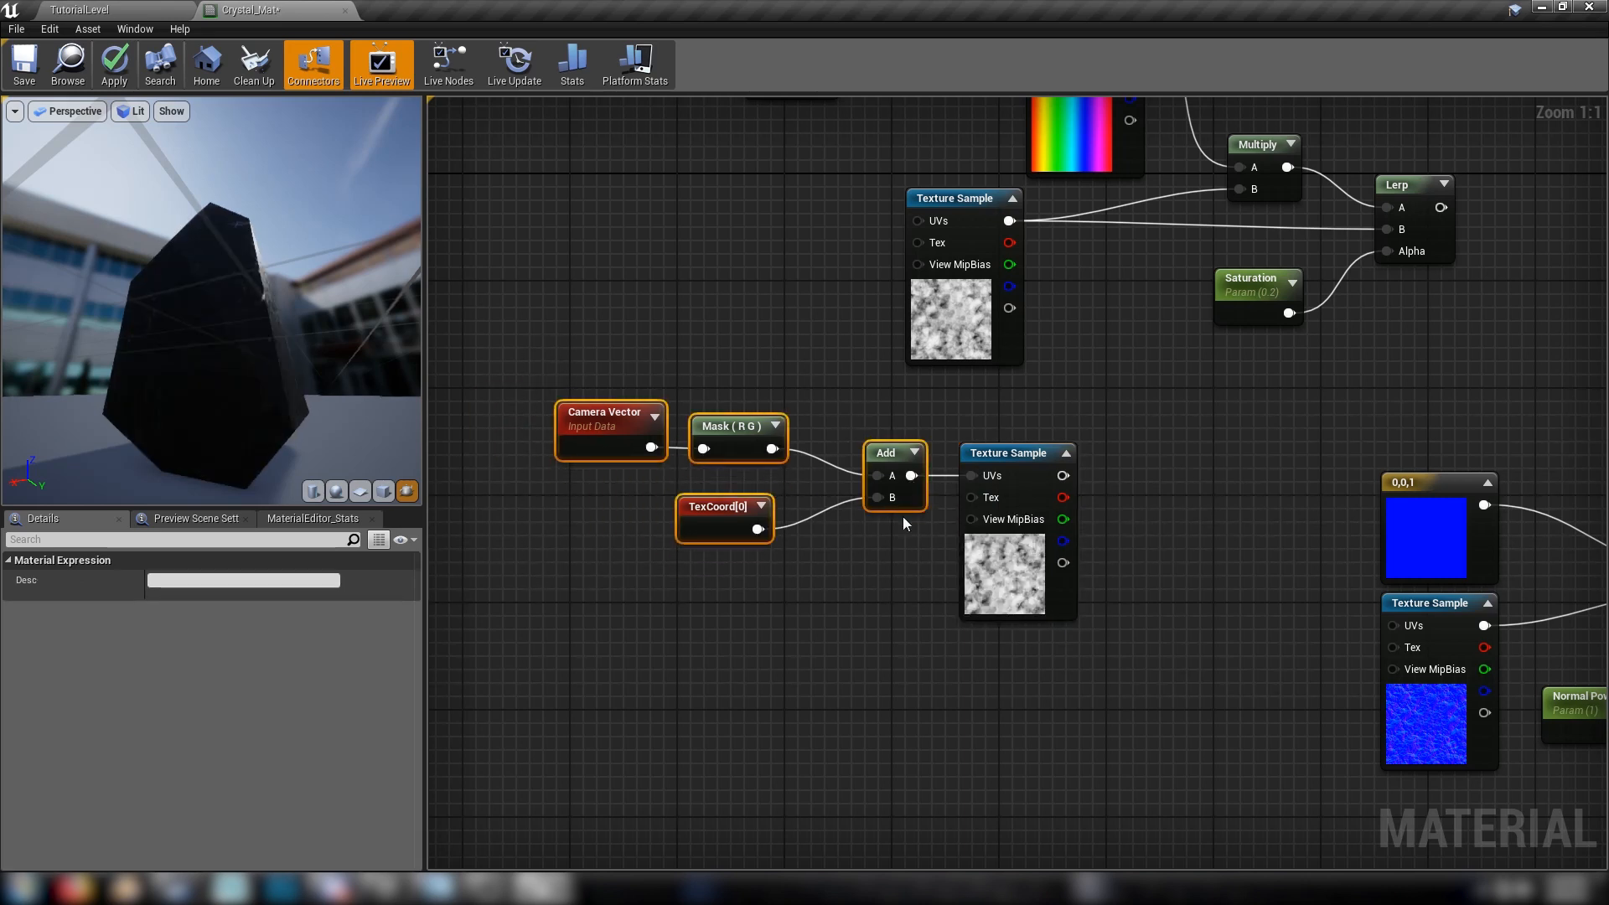
Add a Multiply node combining the saturation Lerp with the view-dependent M_CloudyNoise sample, and move it closer to the Lerp
{"action": "left_click_drag", "start_coordinate": [402, 471], "coordinate": [710, 560]}
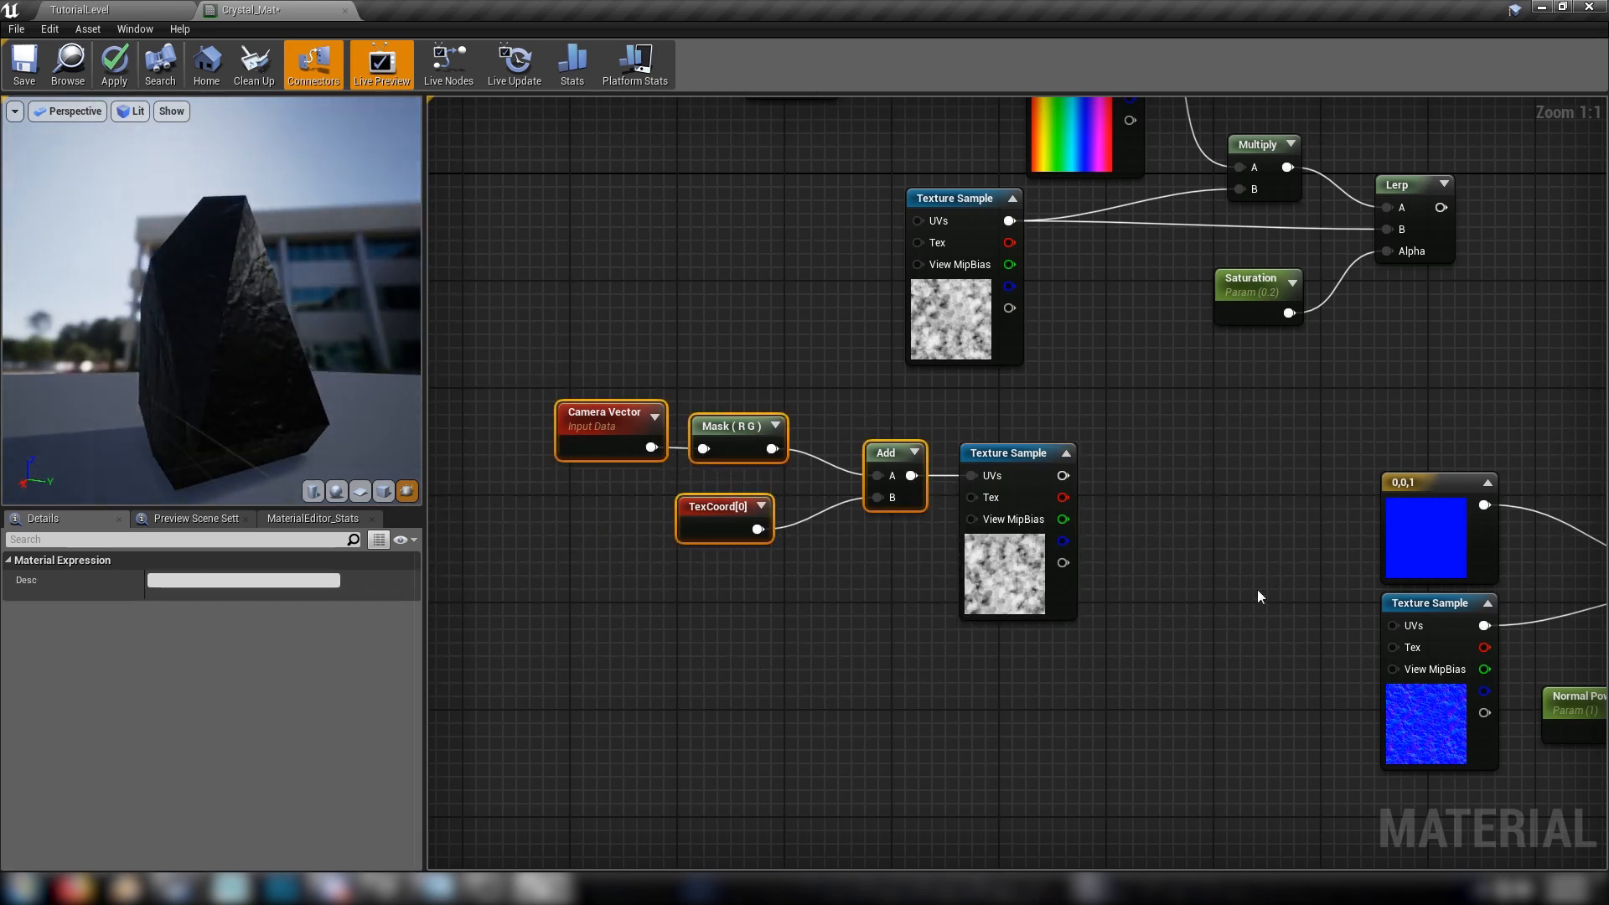
{"action": "right_click_drag", "start_coordinate": [1258, 597], "coordinate": [1059, 674]}
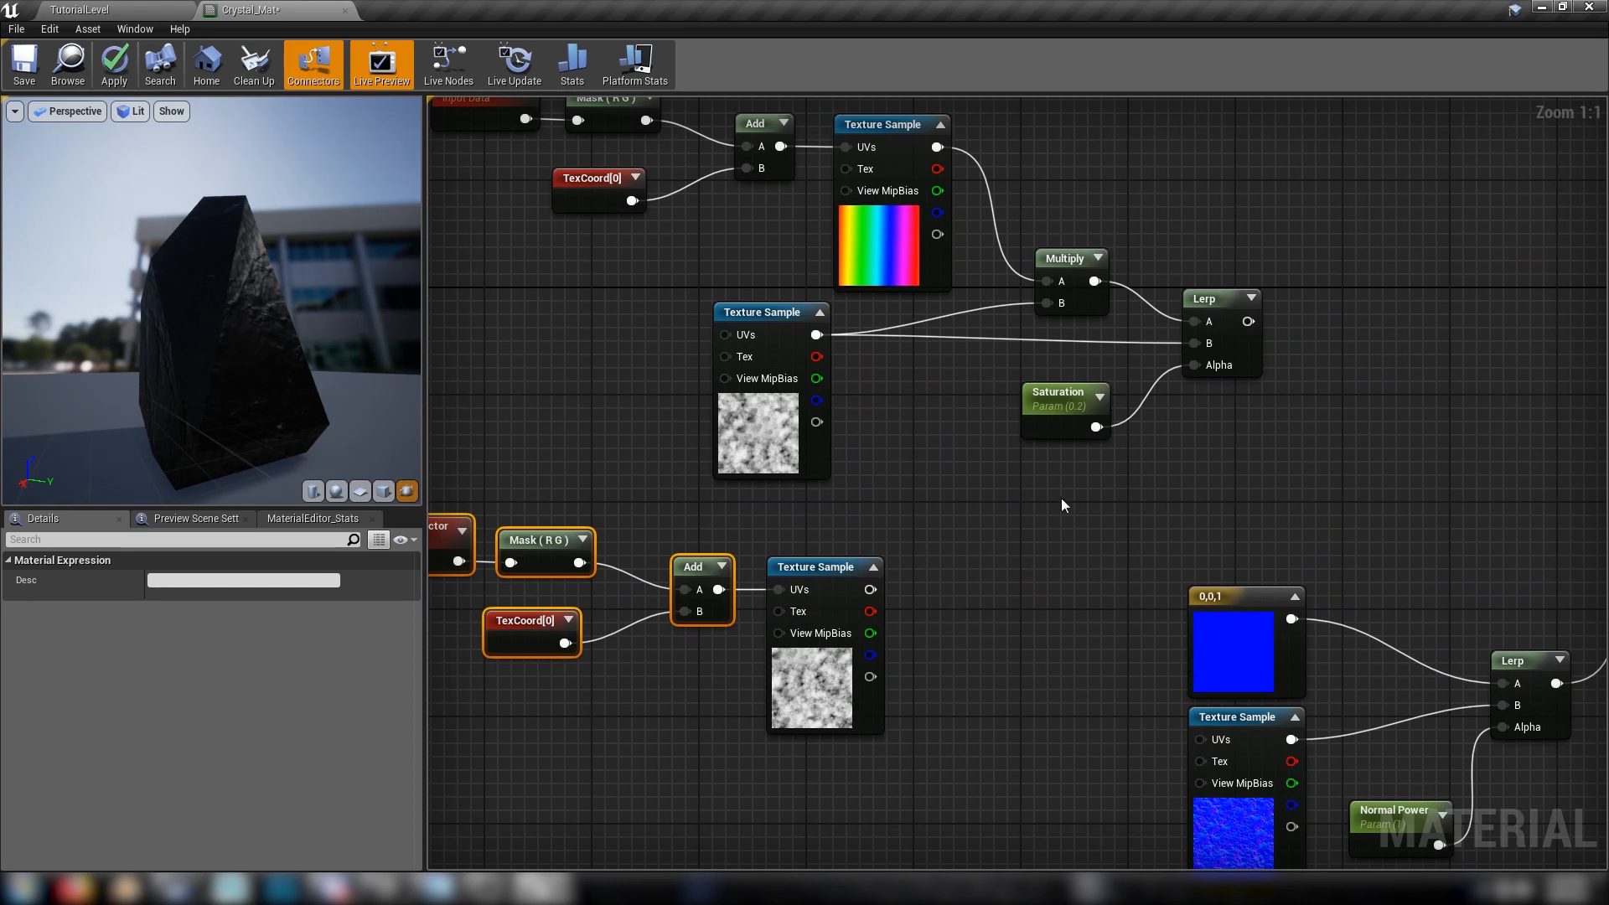
{"action": "right_click_drag", "start_coordinate": [1044, 502], "coordinate": [900, 539]}
{"action": "left_click", "coordinate": [903, 537]}
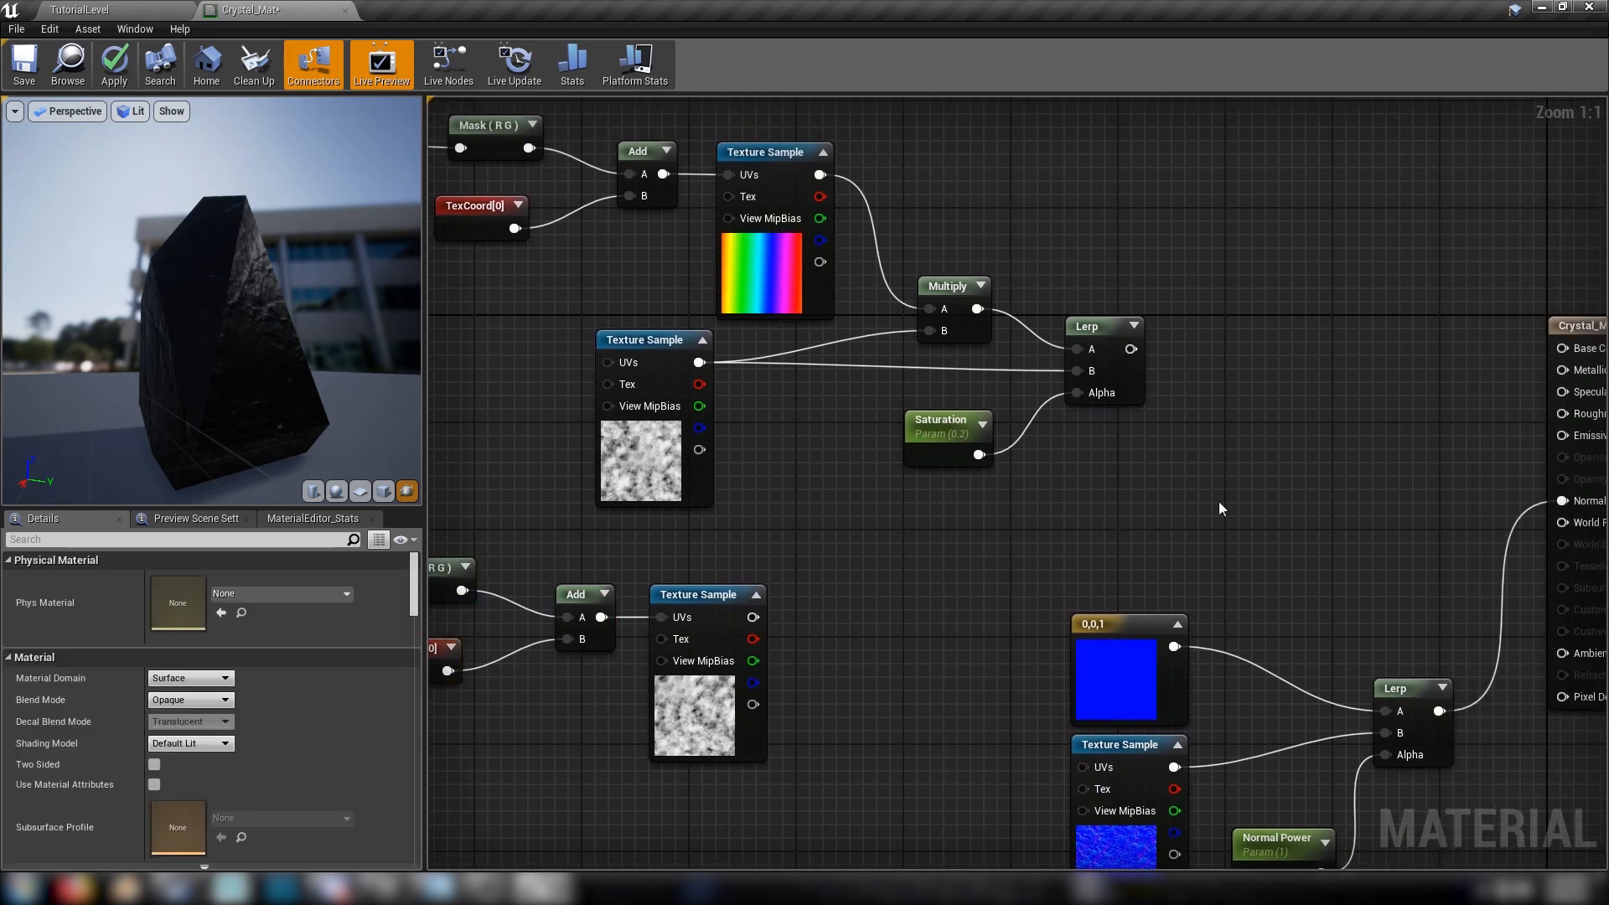
{"action": "right_click_drag", "start_coordinate": [1218, 502], "coordinate": [928, 565]}
{"action": "left_click", "coordinate": [973, 421]}
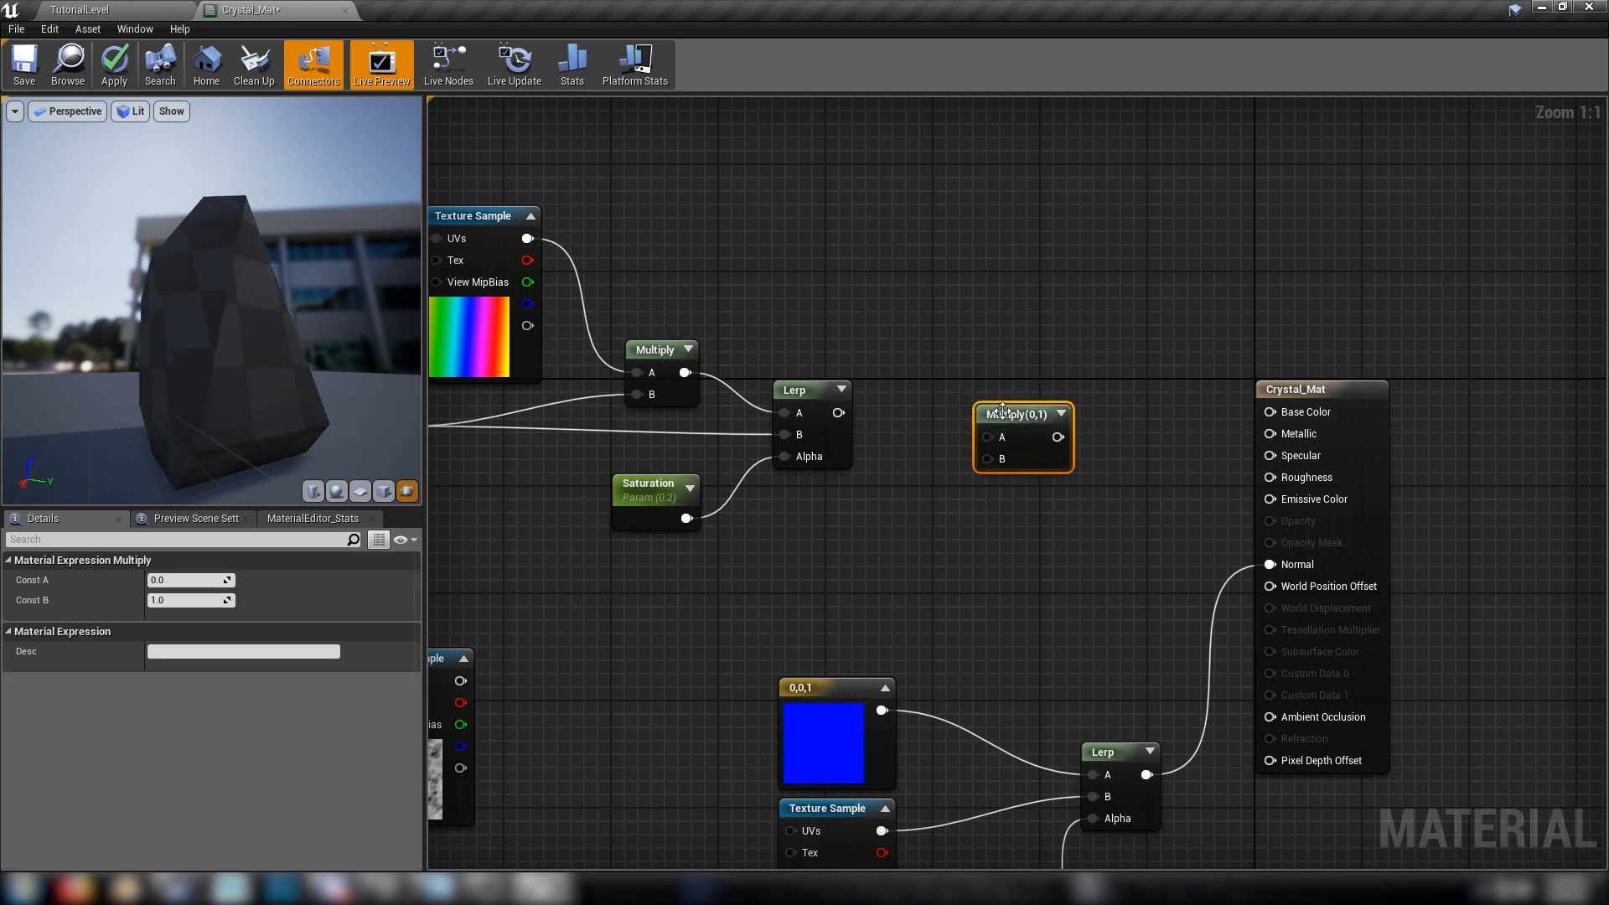
{"action": "left_click", "coordinate": [1078, 342]}
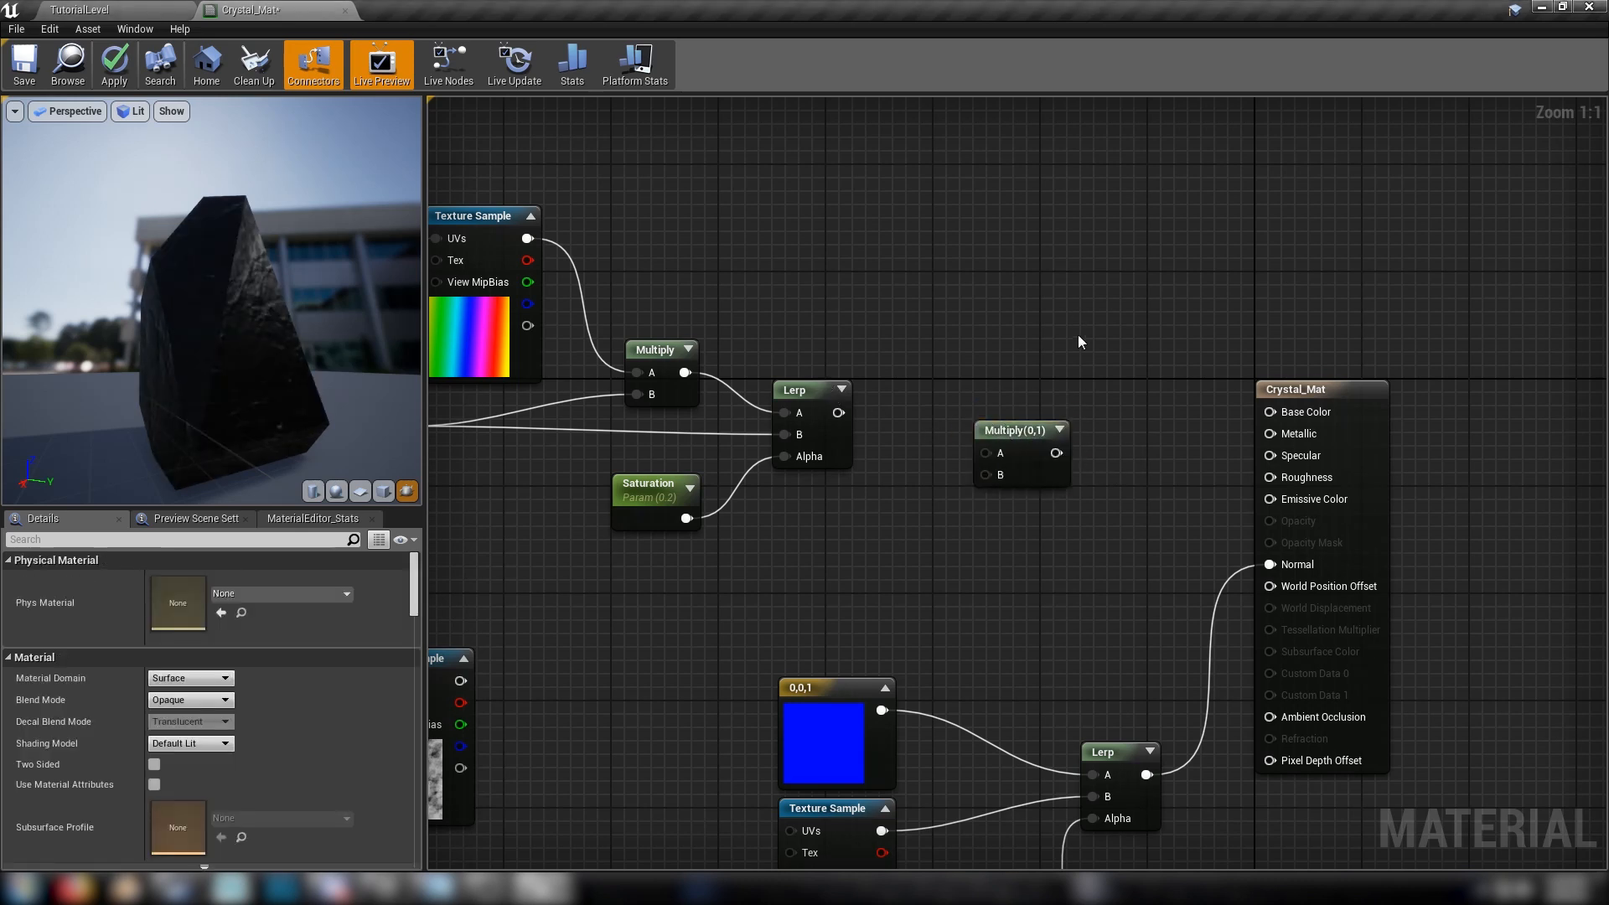
{"action": "right_click_drag", "start_coordinate": [1080, 342], "coordinate": [1172, 279]}
{"action": "left_click_drag", "start_coordinate": [931, 349], "coordinate": [553, 617]}
{"action": "mouse_move", "coordinate": [729, 653]}
{"action": "right_mouse_down"}
{"action": "mouse_move", "coordinate": [1078, 529]}
{"action": "mouse_move", "coordinate": [726, 636]}
{"action": "right_mouse_up"}
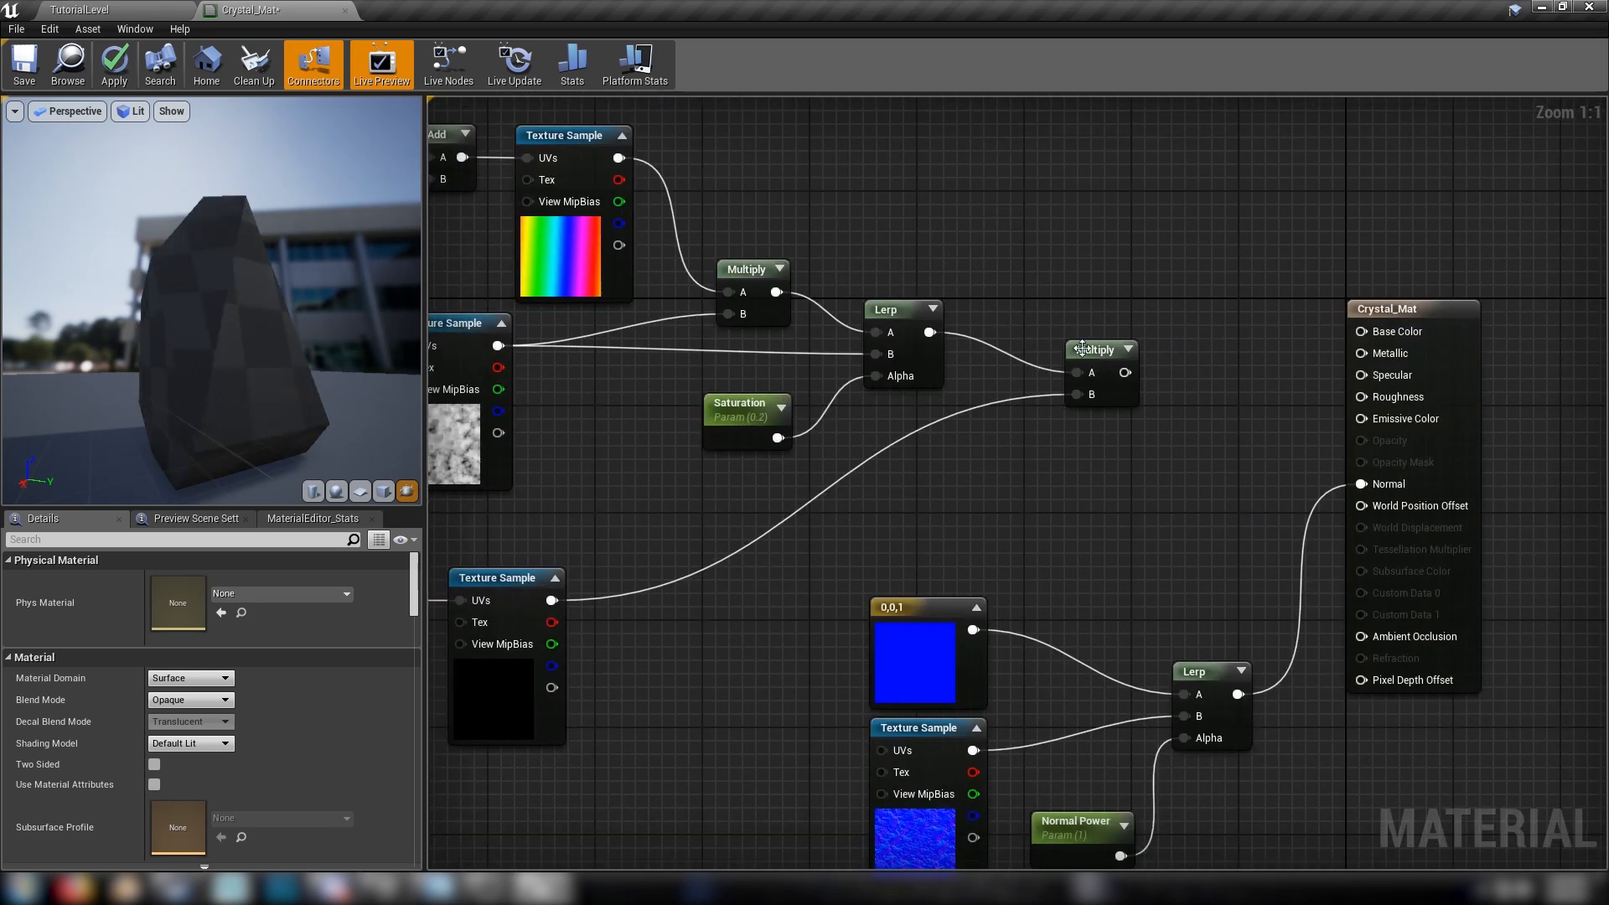
{"action": "left_click_drag", "start_coordinate": [1102, 352], "coordinate": [1038, 353]}
Add a scalar parameter named Shine with default value 0.3 below the new Multiply node
{"action": "right_click_drag", "start_coordinate": [1041, 490], "coordinate": [1063, 472]}
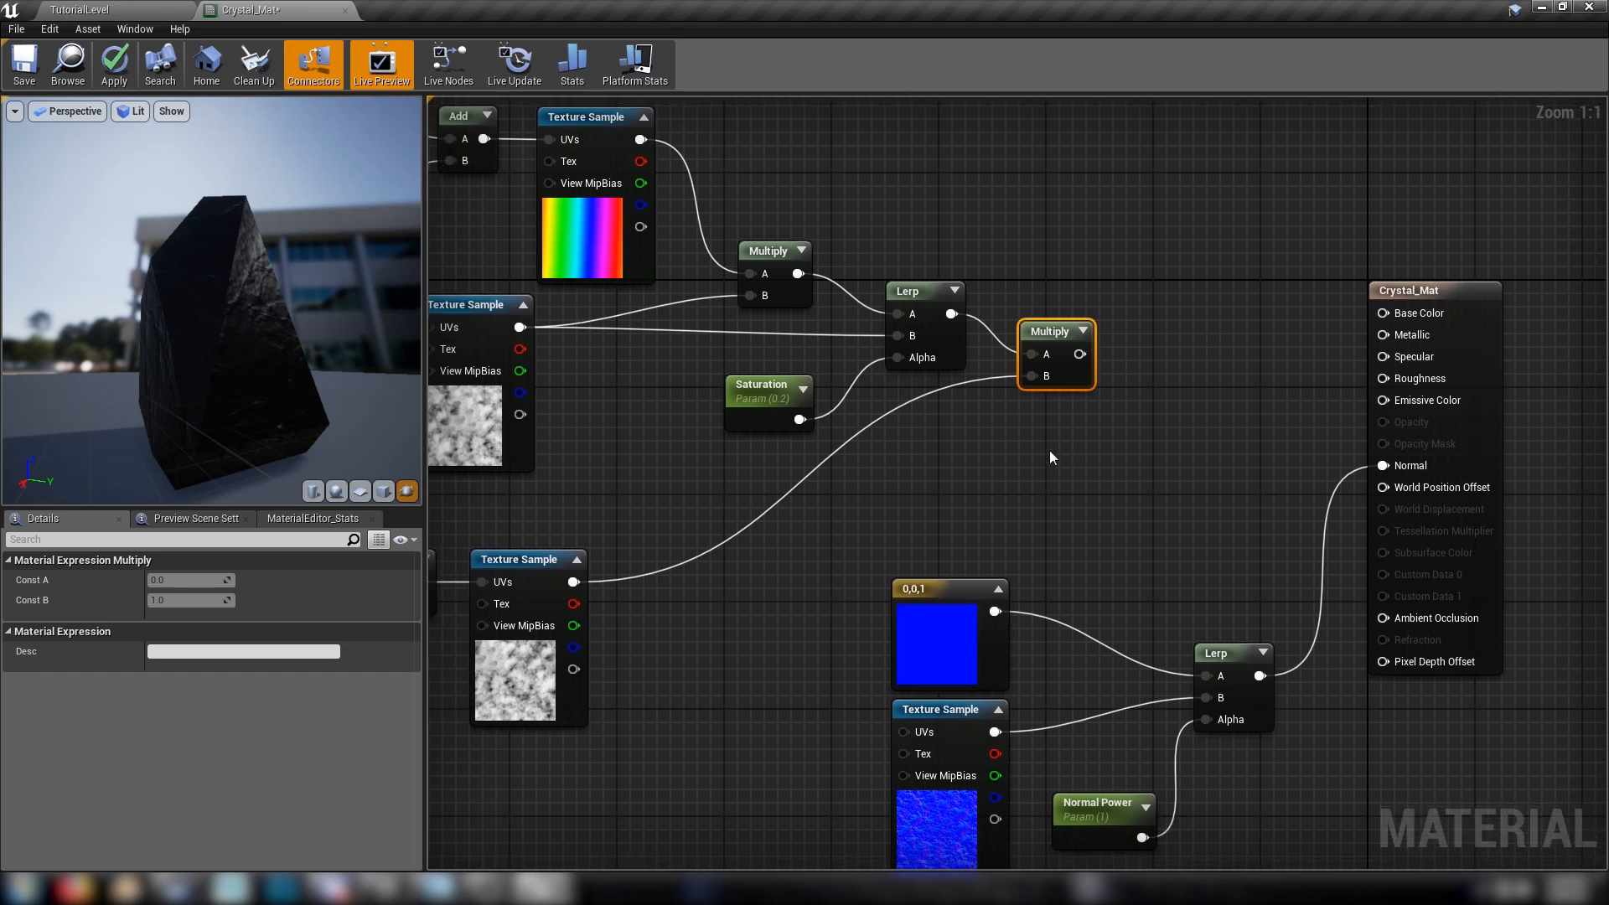
{"action": "left_click", "coordinate": [1023, 443]}
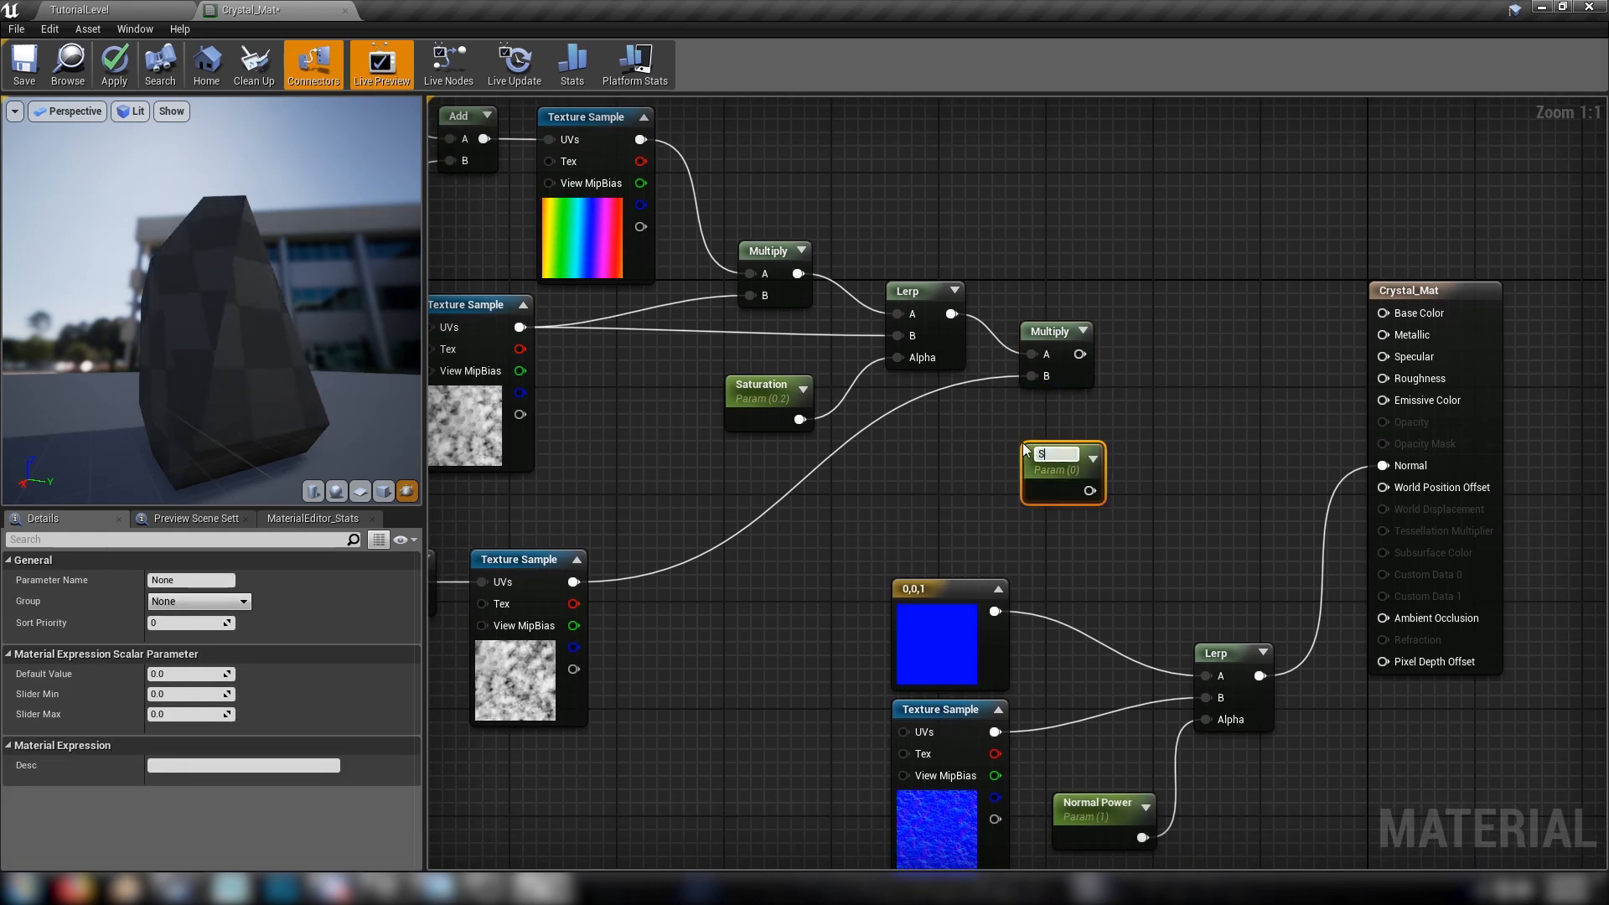
{"action": "type", "text": "Shine"}
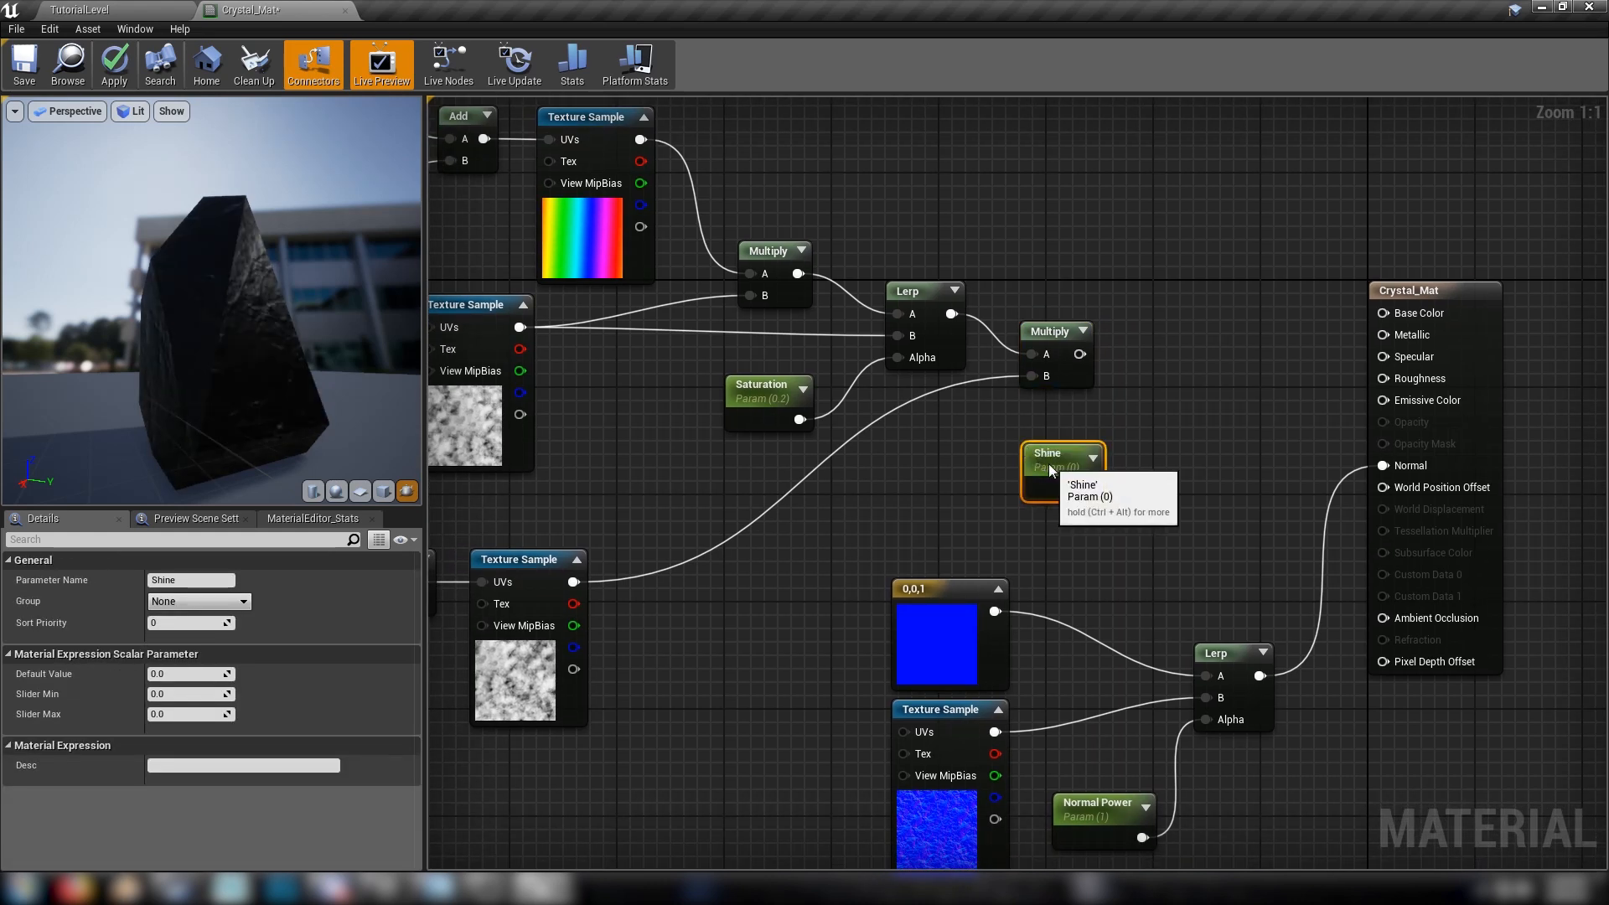
{"action": "left_click_drag", "start_coordinate": [1024, 450], "coordinate": [1007, 435]}
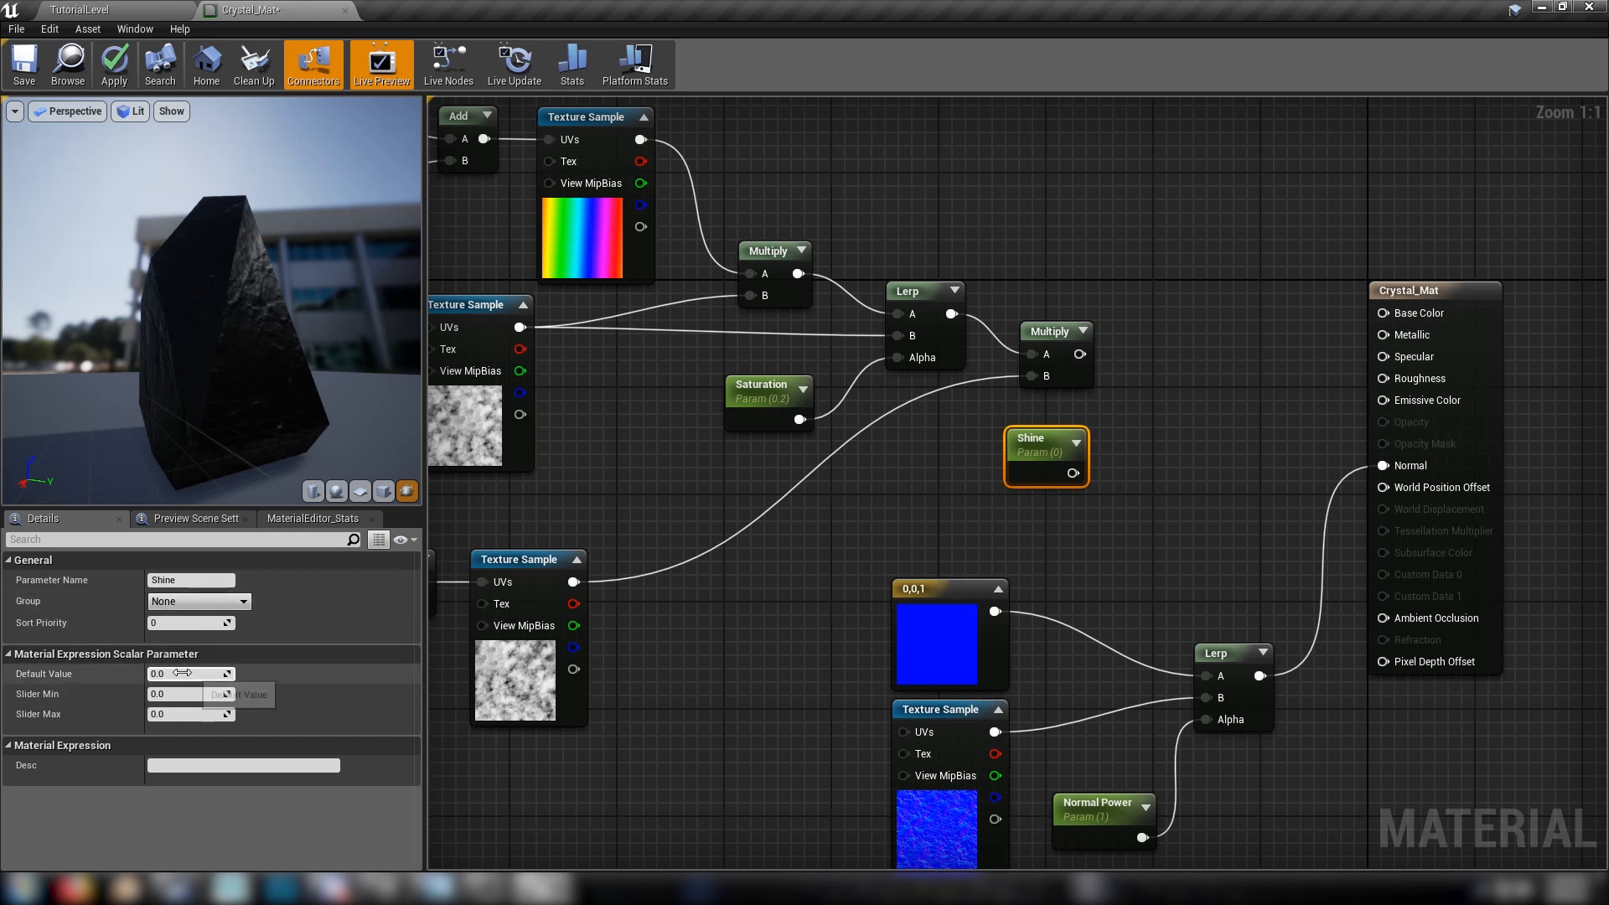
{"action": "key", "text": "Return"}
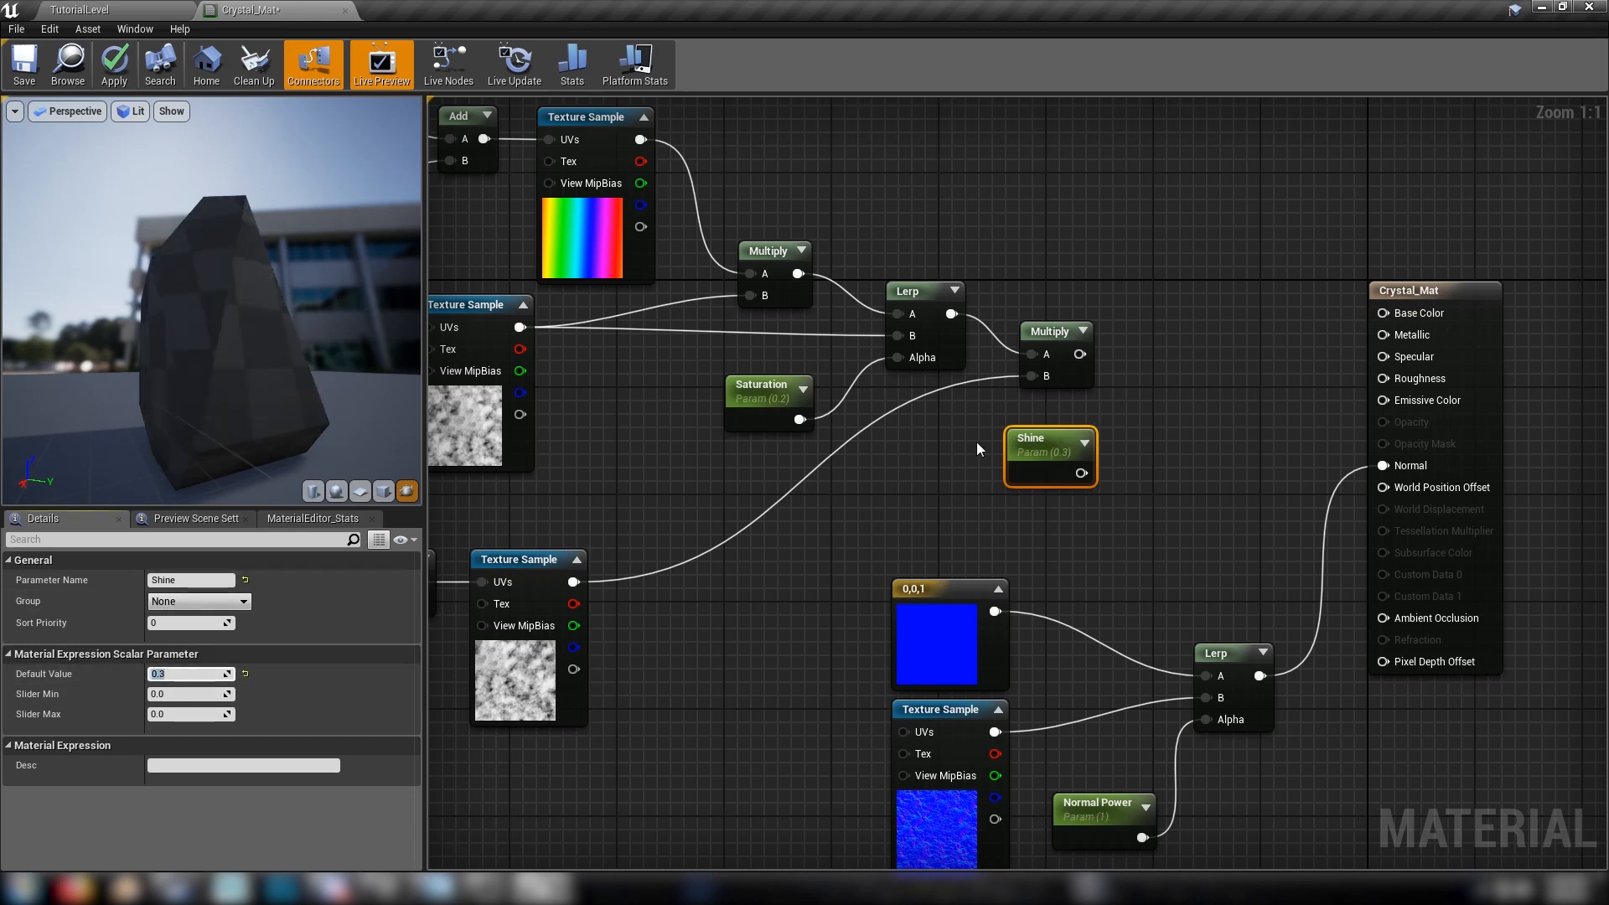
Add another Multiply node that multiplies the previous Multiply result by Shine
{"action": "left_click_drag", "start_coordinate": [1080, 354], "coordinate": [1170, 372]}
{"action": "type", "text": "mu"}
{"action": "key", "text": "Return"}
{"action": "left_click_drag", "start_coordinate": [1081, 472], "coordinate": [1170, 384]}
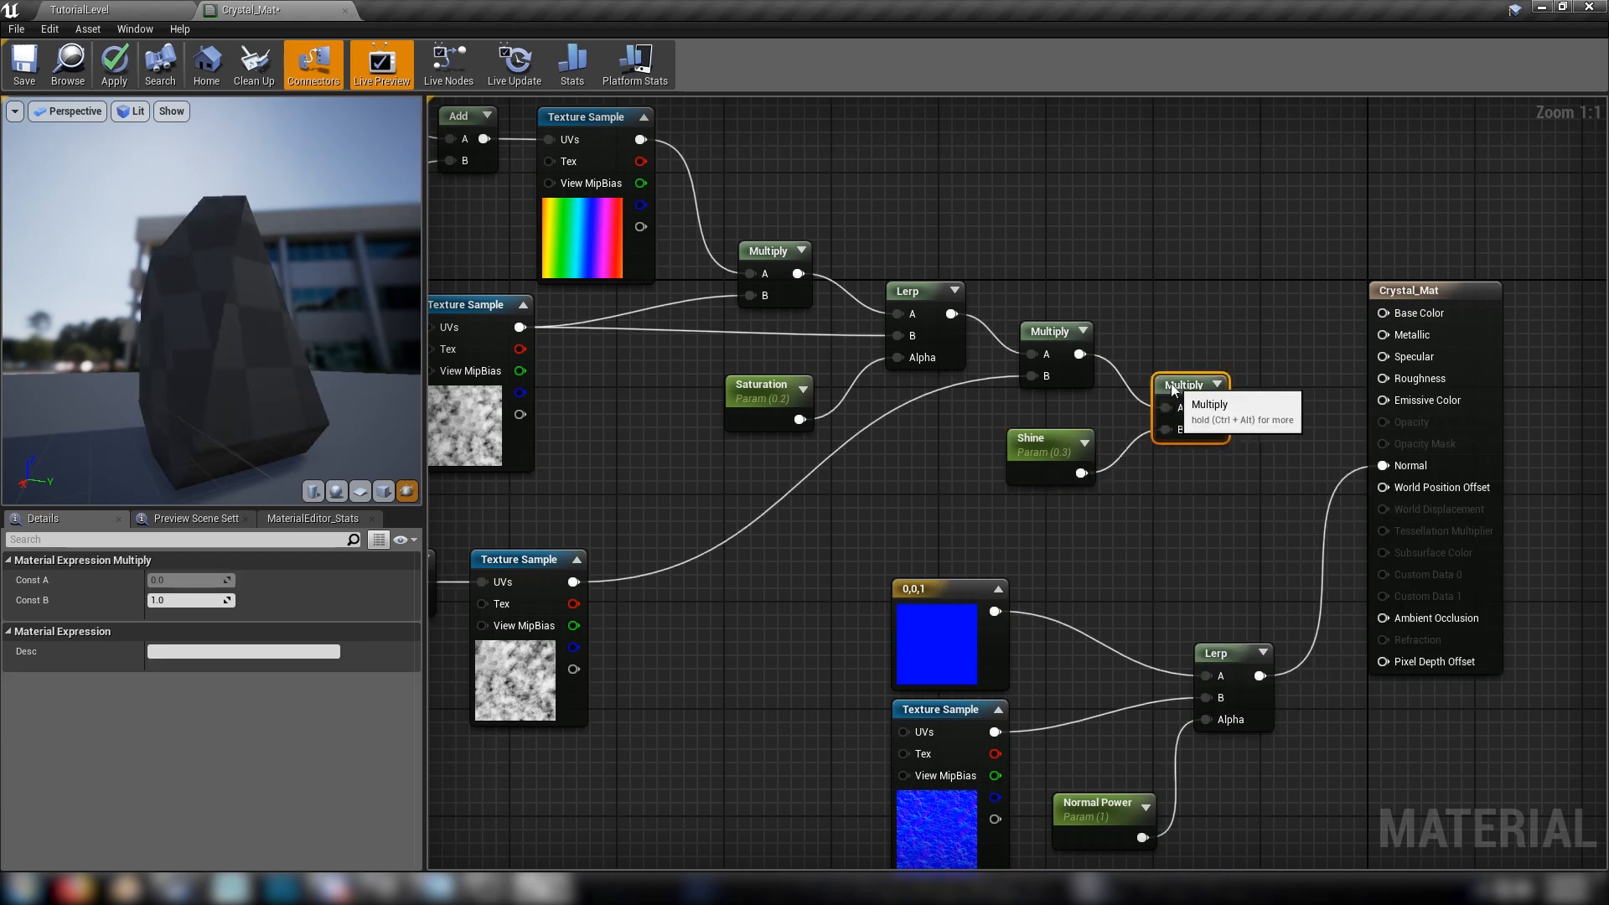
Move the Crystal_Mat result node farther from the Multiply nodes to make room in the graph
{"action": "right_click_drag", "start_coordinate": [808, 450], "coordinate": [1037, 495]}
{"action": "scroll", "coordinate": [1037, 495], "scroll_direction": "down", "scroll_amount": 5}
{"action": "scroll", "coordinate": [1048, 454], "scroll_direction": "up", "scroll_amount": 4}
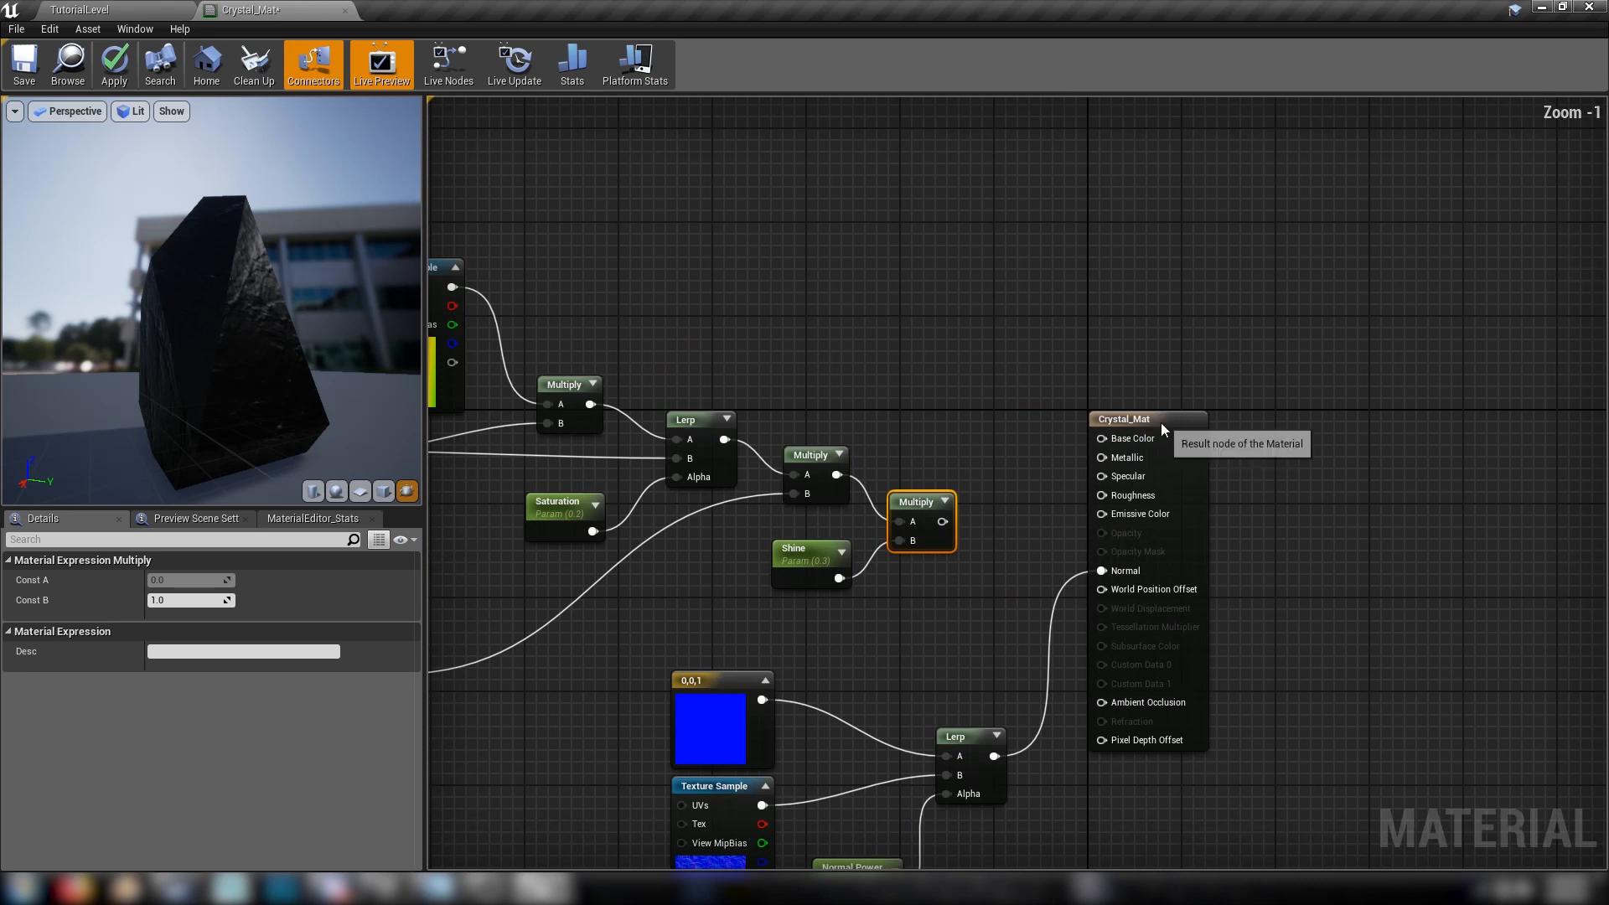
{"action": "left_click_drag", "start_coordinate": [1161, 428], "coordinate": [1419, 447]}
{"action": "scroll", "coordinate": [1014, 553], "scroll_direction": "up", "scroll_amount": 1}
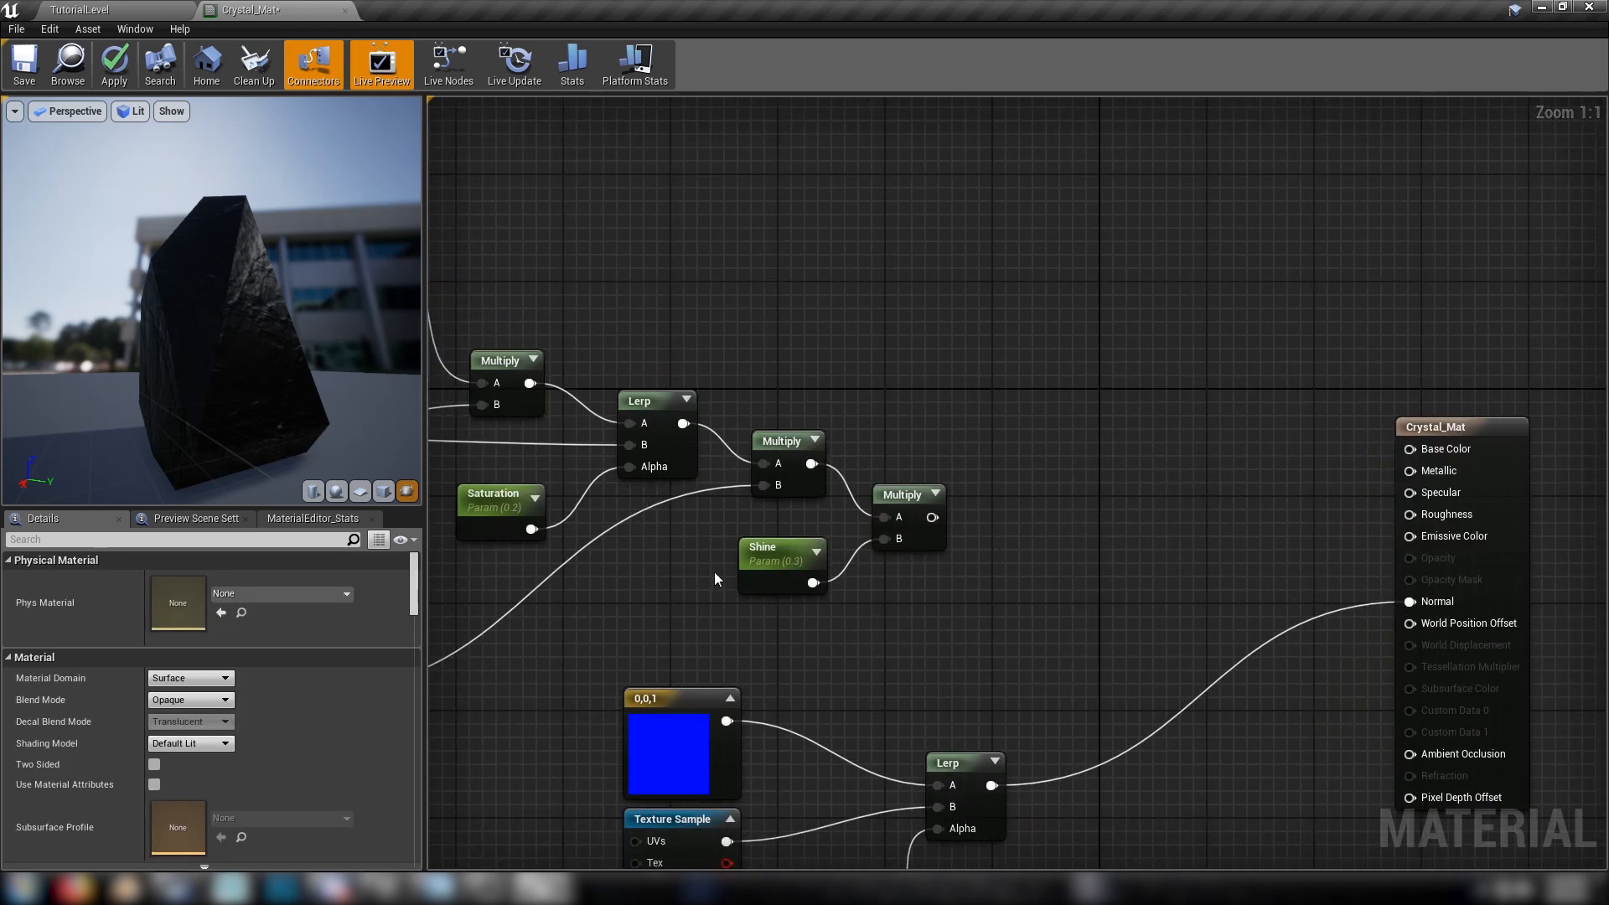
Add an Add node with the saturation Lerp as input A and the Shine Multiply as input B
{"action": "left_click", "coordinate": [1030, 471]}
{"action": "left_click_drag", "start_coordinate": [934, 516], "coordinate": [1043, 503]}
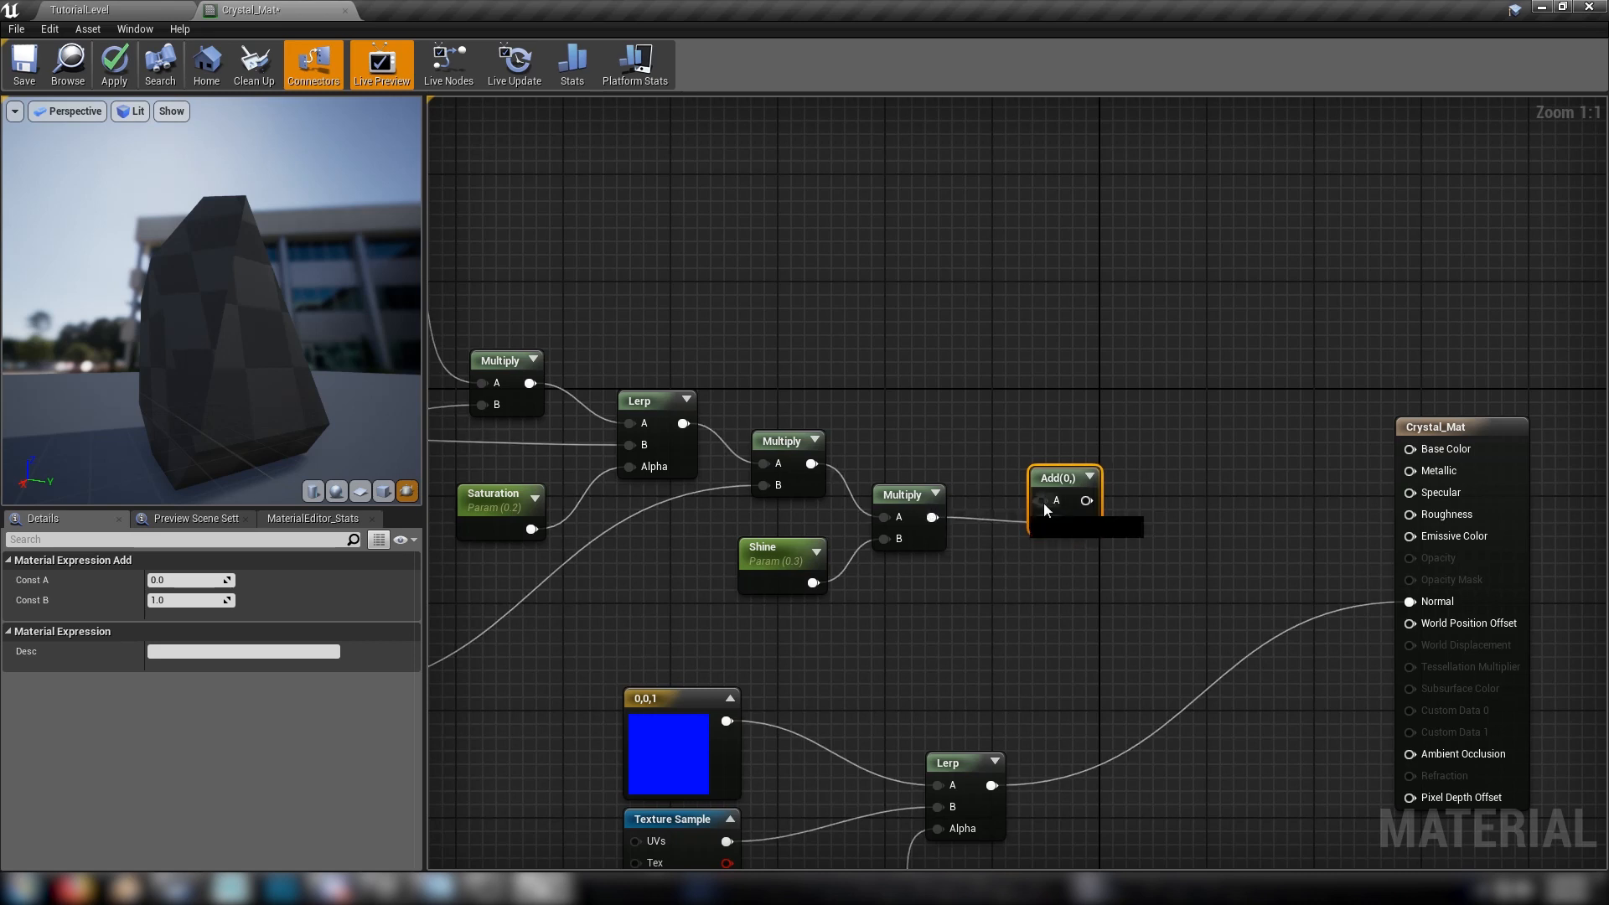
{"action": "left_click_drag", "start_coordinate": [707, 426], "coordinate": [685, 423]}
Wire the new Add to Base Color and, through a 1-x node, to Roughness, and move the Add slightly higher
{"action": "left_click_drag", "start_coordinate": [1055, 474], "coordinate": [1408, 448]}
{"action": "left_click_drag", "start_coordinate": [1025, 437], "coordinate": [1445, 510]}
{"action": "type", "text": "1-"}
{"action": "key", "text": "Return"}
{"action": "left_click", "coordinate": [969, 589]}
{"action": "right_click_drag", "start_coordinate": [914, 608], "coordinate": [1237, 585]}
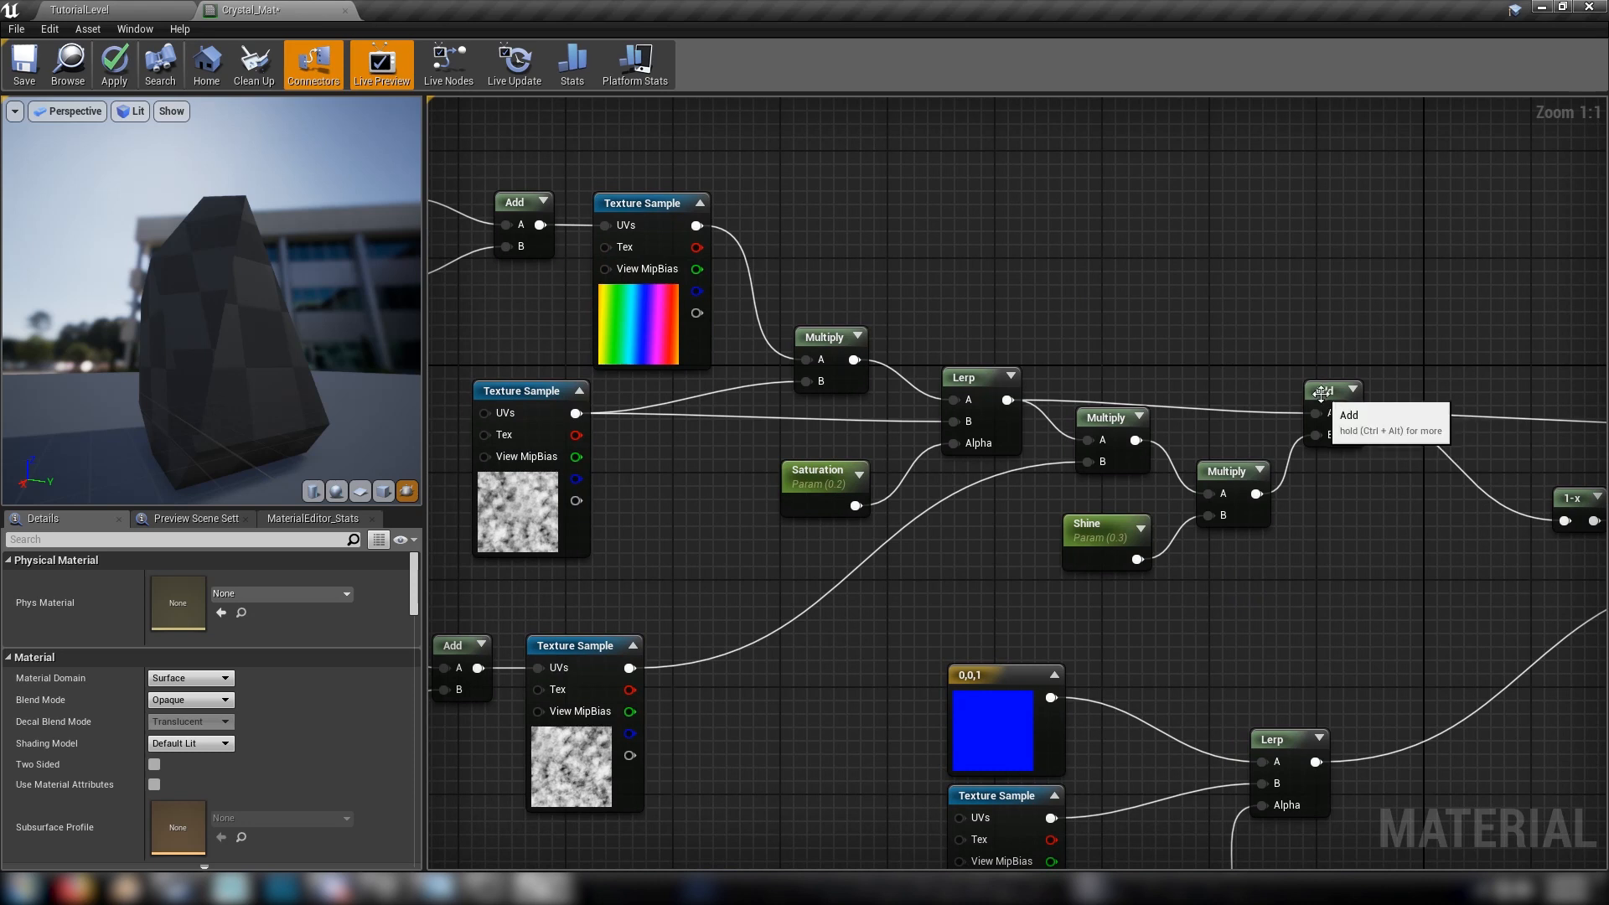
{"action": "left_click_drag", "start_coordinate": [1321, 395], "coordinate": [1309, 382]}
Examine the crystal's colouring and shine from several angles and distances in the preview, and review the connected node graph
{"action": "left_click", "coordinate": [1058, 365]}
{"action": "right_click_drag", "start_coordinate": [1044, 364], "coordinate": [1221, 324]}
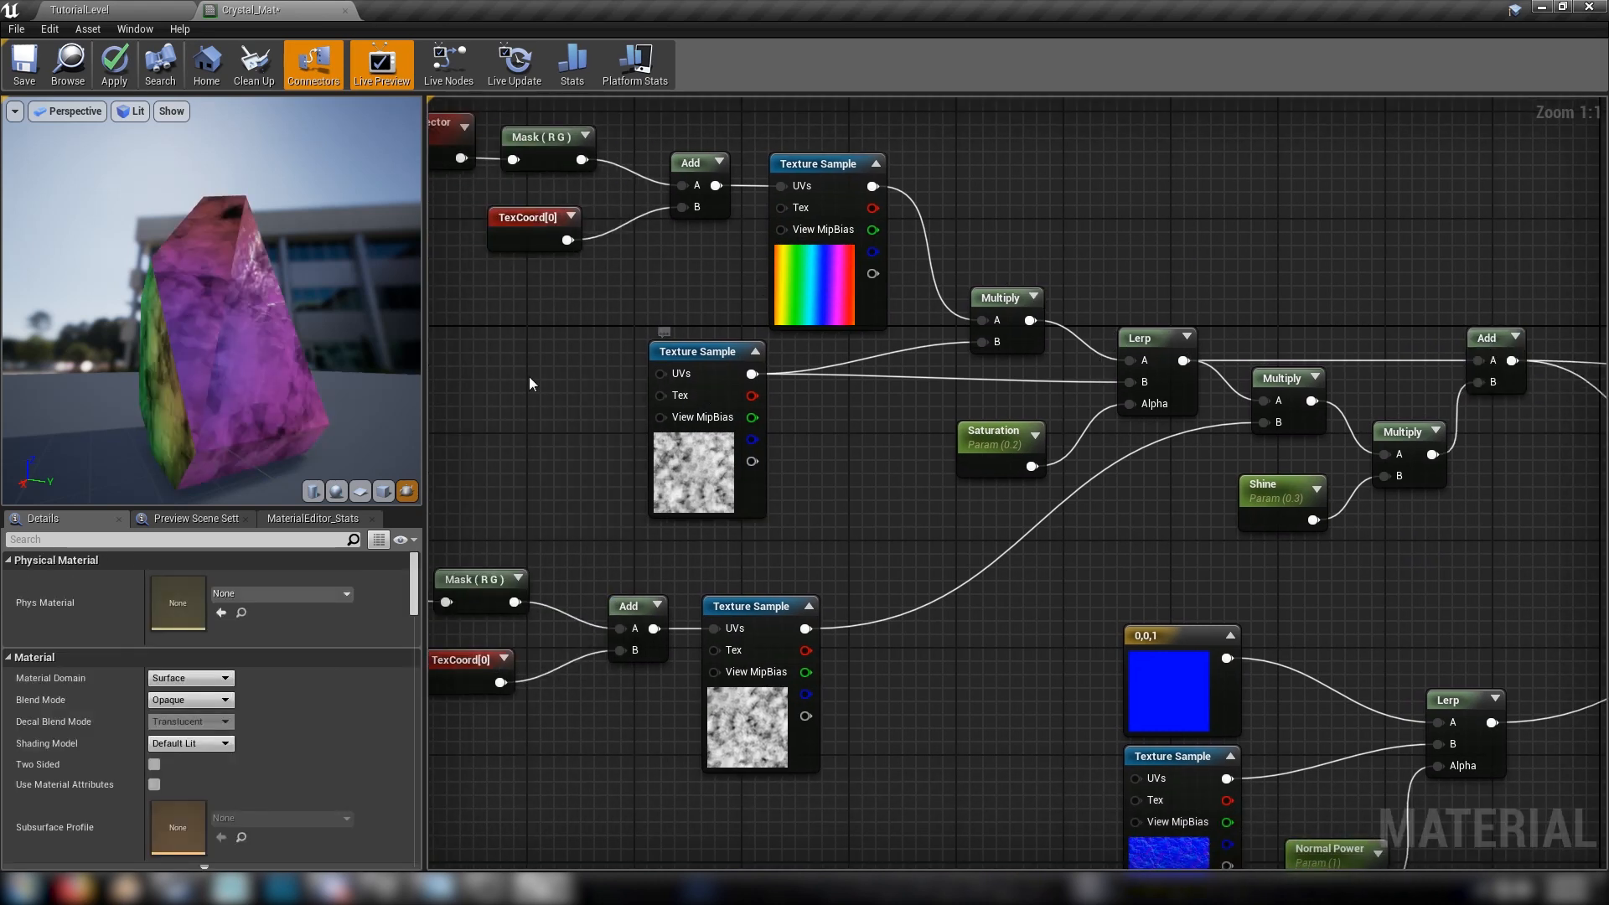
{"action": "left_click_drag", "start_coordinate": [294, 352], "coordinate": [100, 373]}
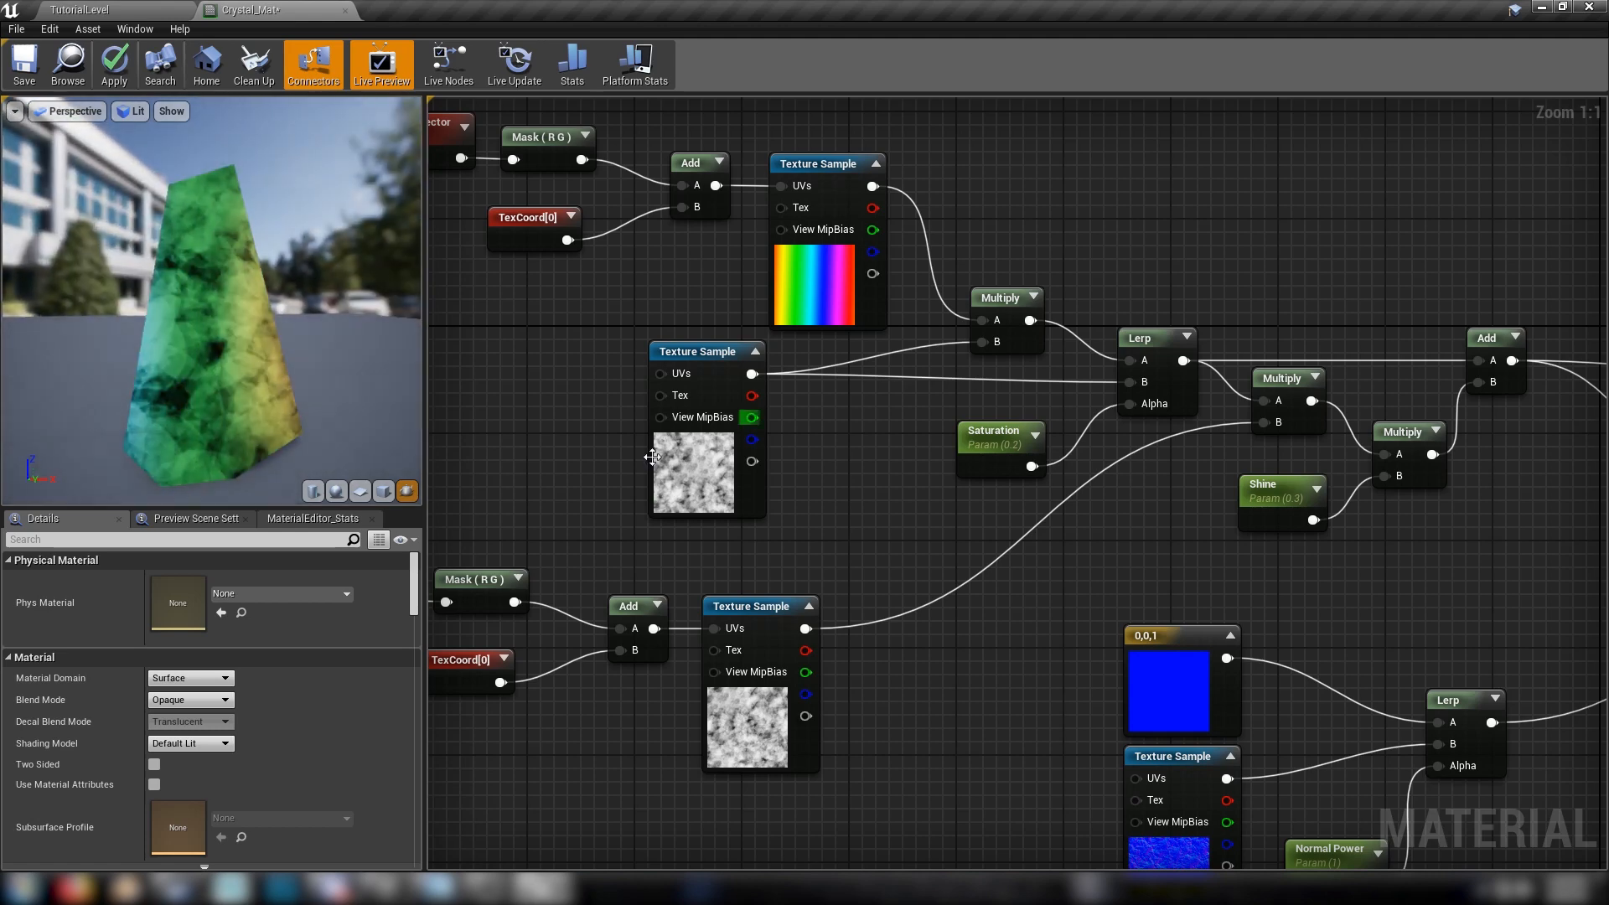
{"action": "left_click_drag", "start_coordinate": [161, 188], "coordinate": [281, 201]}
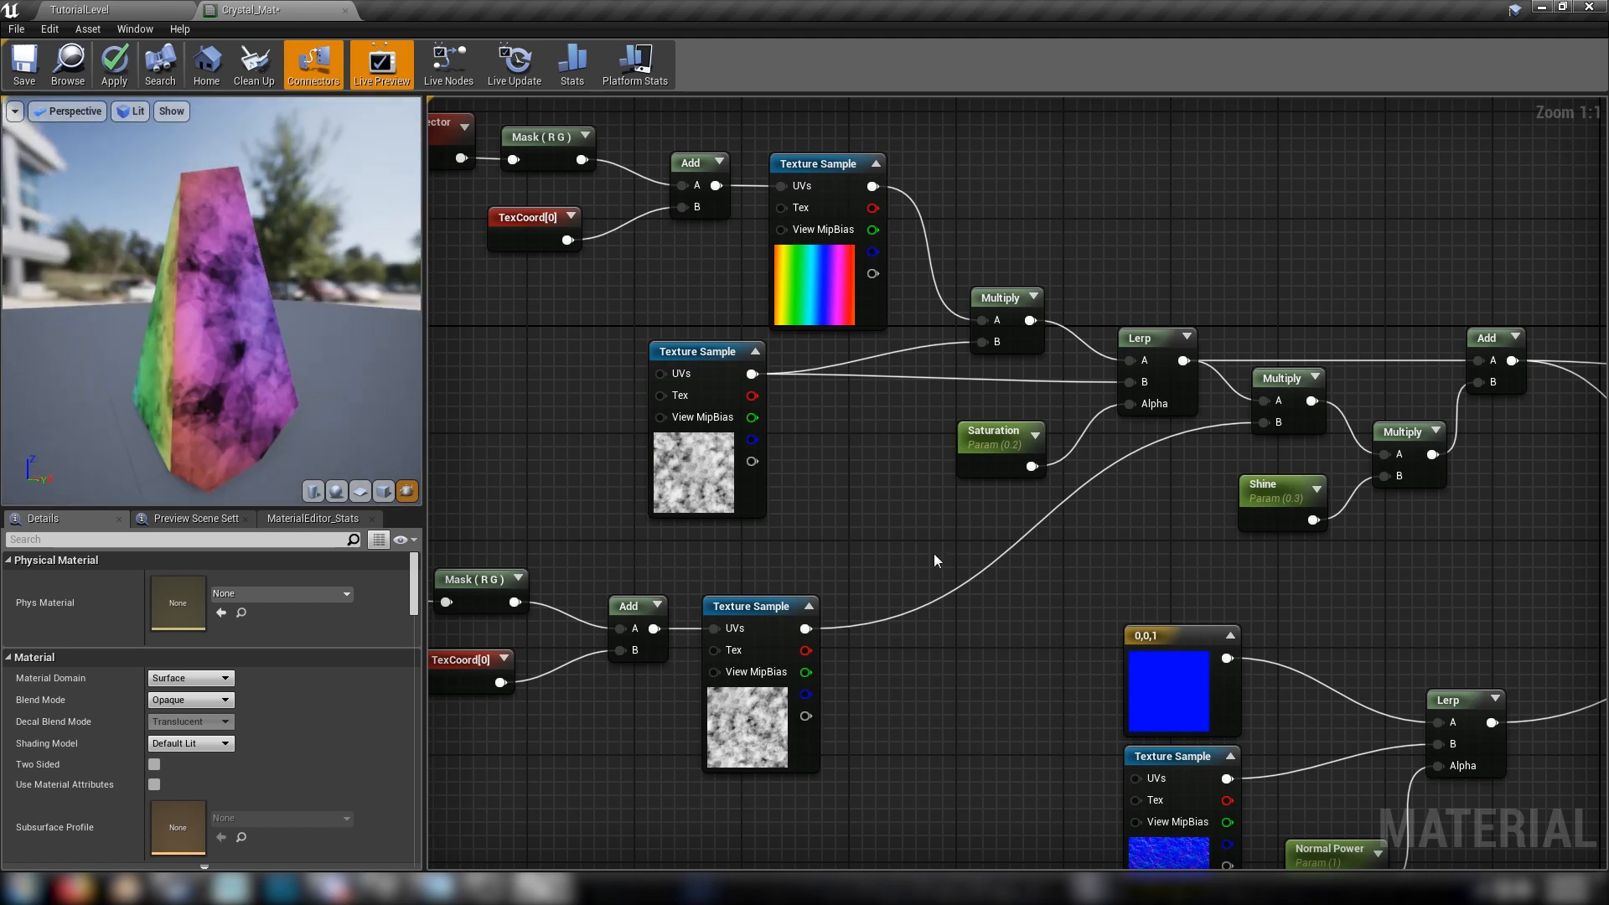
{"action": "right_click_drag", "start_coordinate": [568, 705], "coordinate": [860, 624]}
{"action": "left_click_drag", "start_coordinate": [234, 241], "coordinate": [172, 241]}
{"action": "right_click_drag", "start_coordinate": [234, 241], "coordinate": [233, 293]}
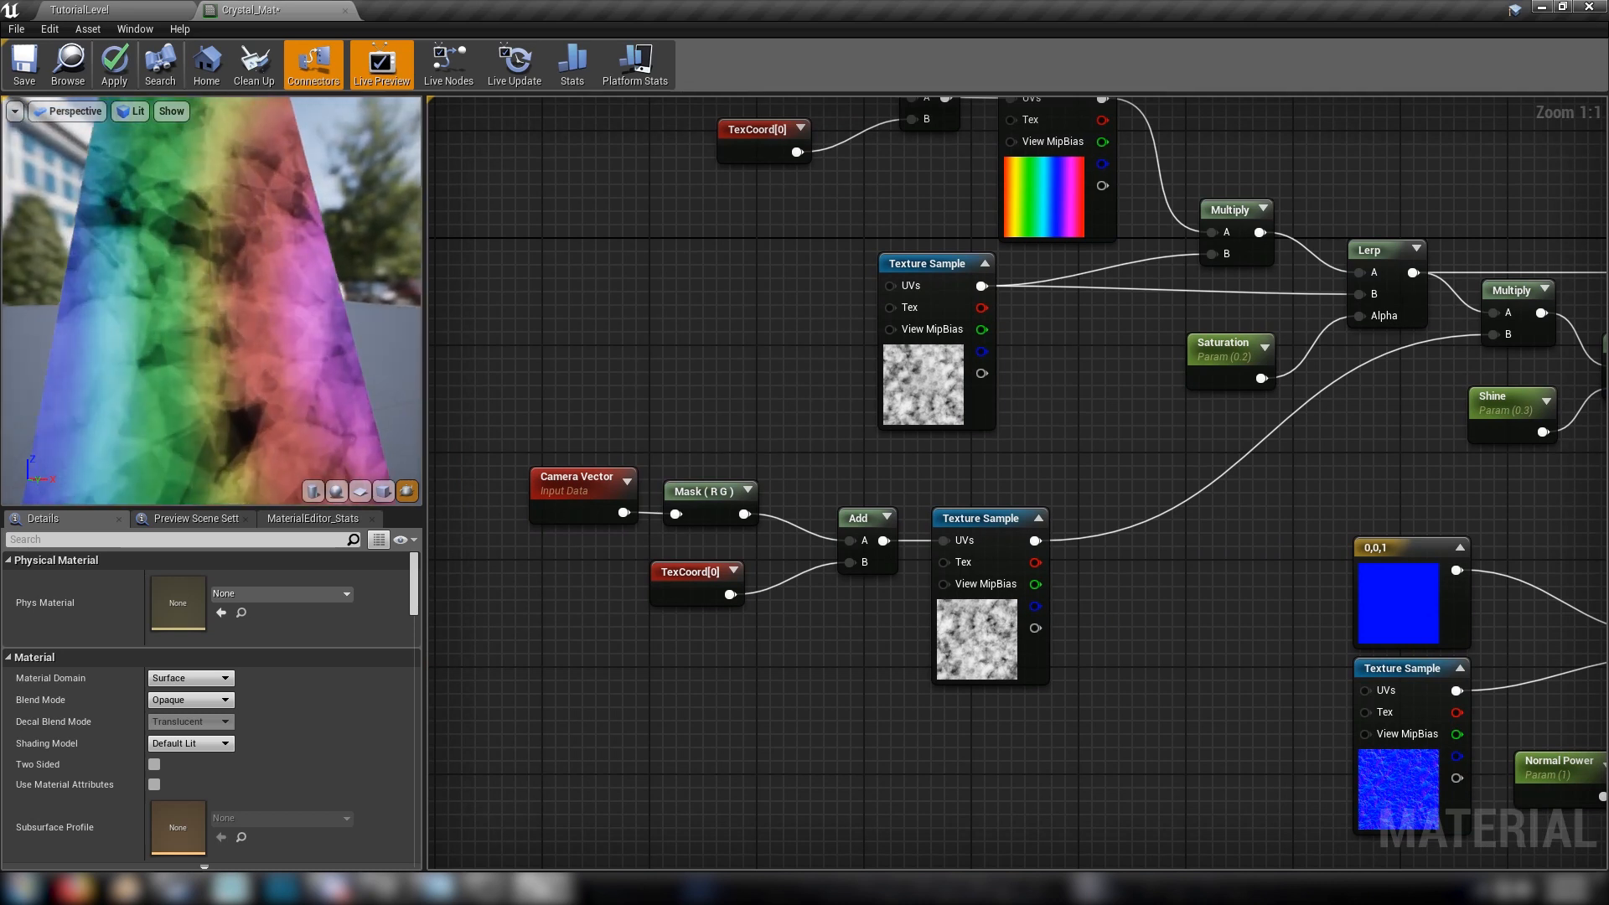
{"action": "left_click_drag", "start_coordinate": [234, 241], "coordinate": [344, 239]}
{"action": "right_click_drag", "start_coordinate": [234, 293], "coordinate": [233, 243]}
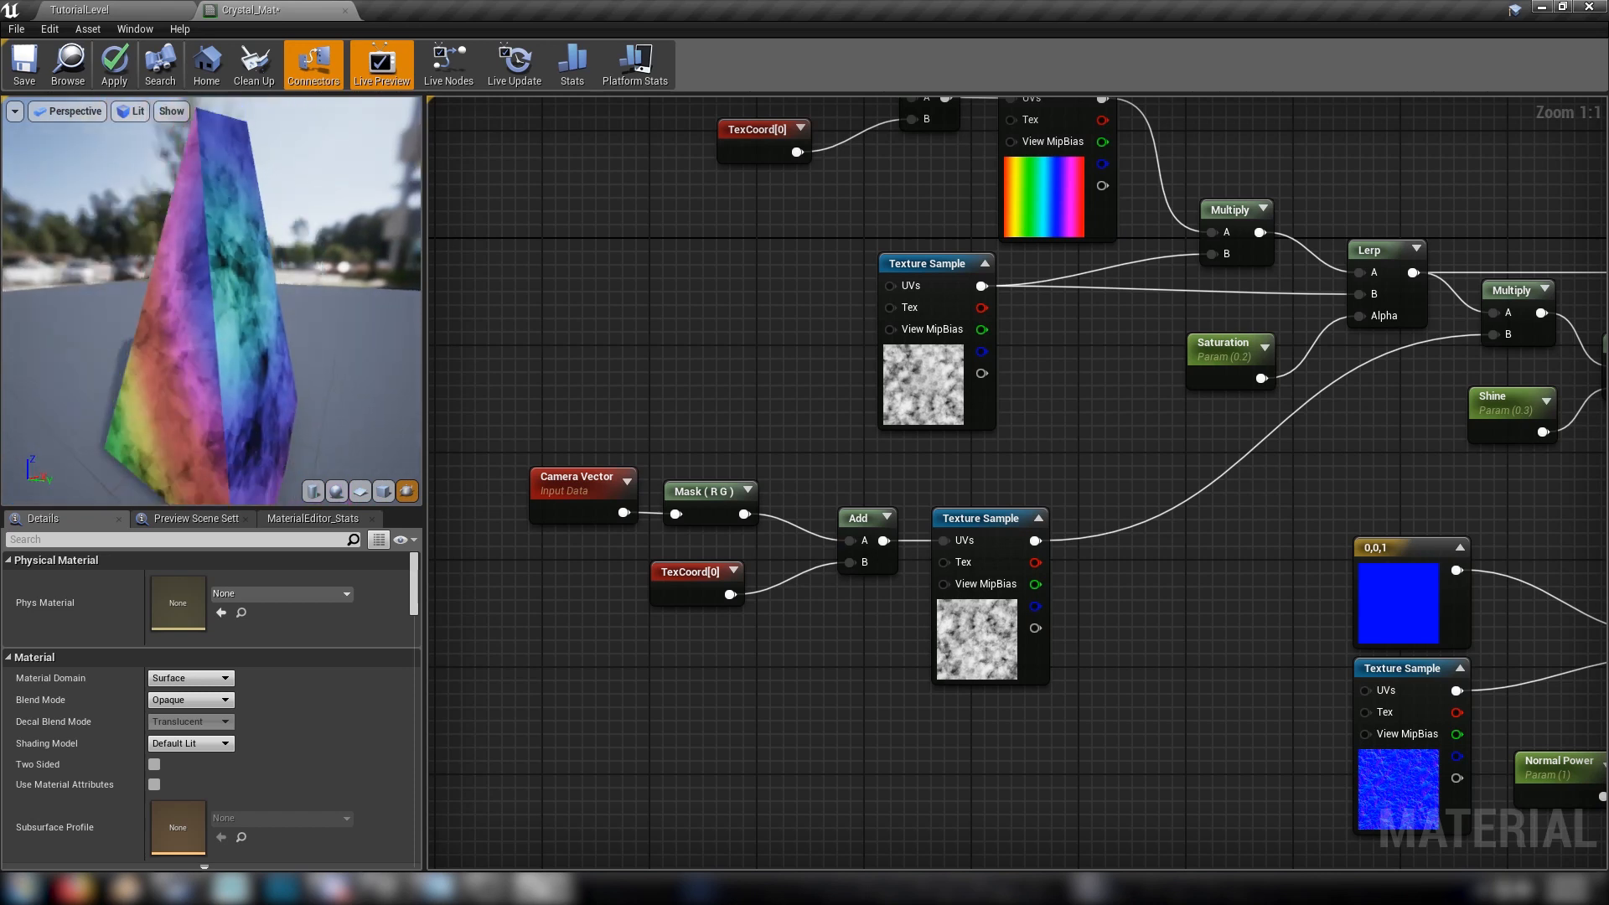
{"action": "left_click_drag", "start_coordinate": [233, 243], "coordinate": [322, 243]}
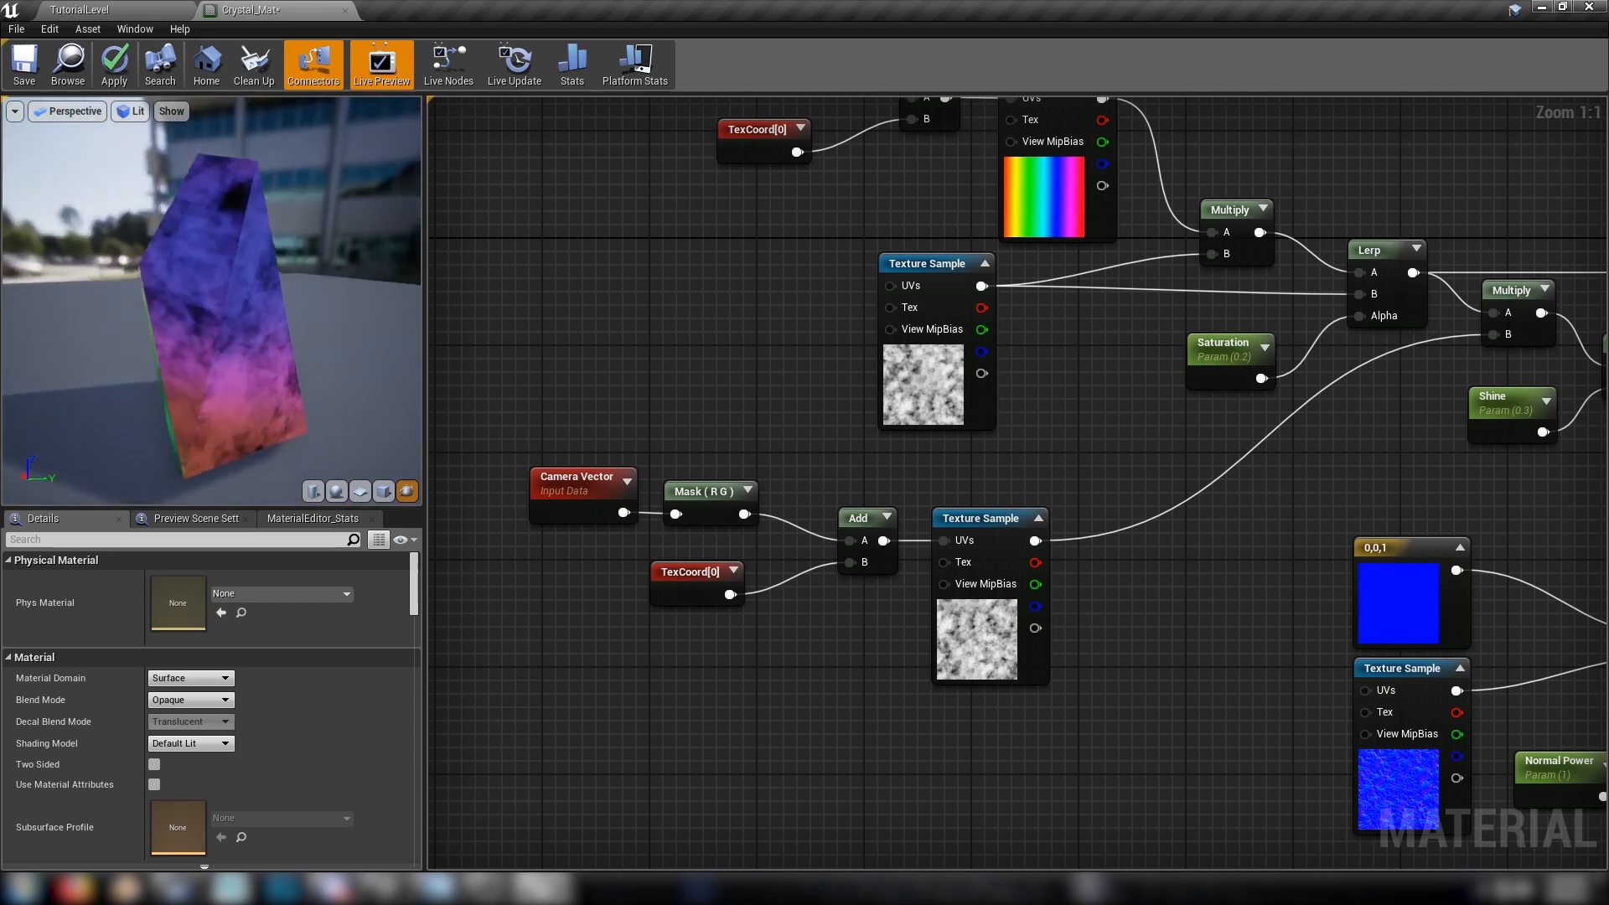
{"action": "left_click_drag", "start_coordinate": [210, 285], "coordinate": [299, 304]}
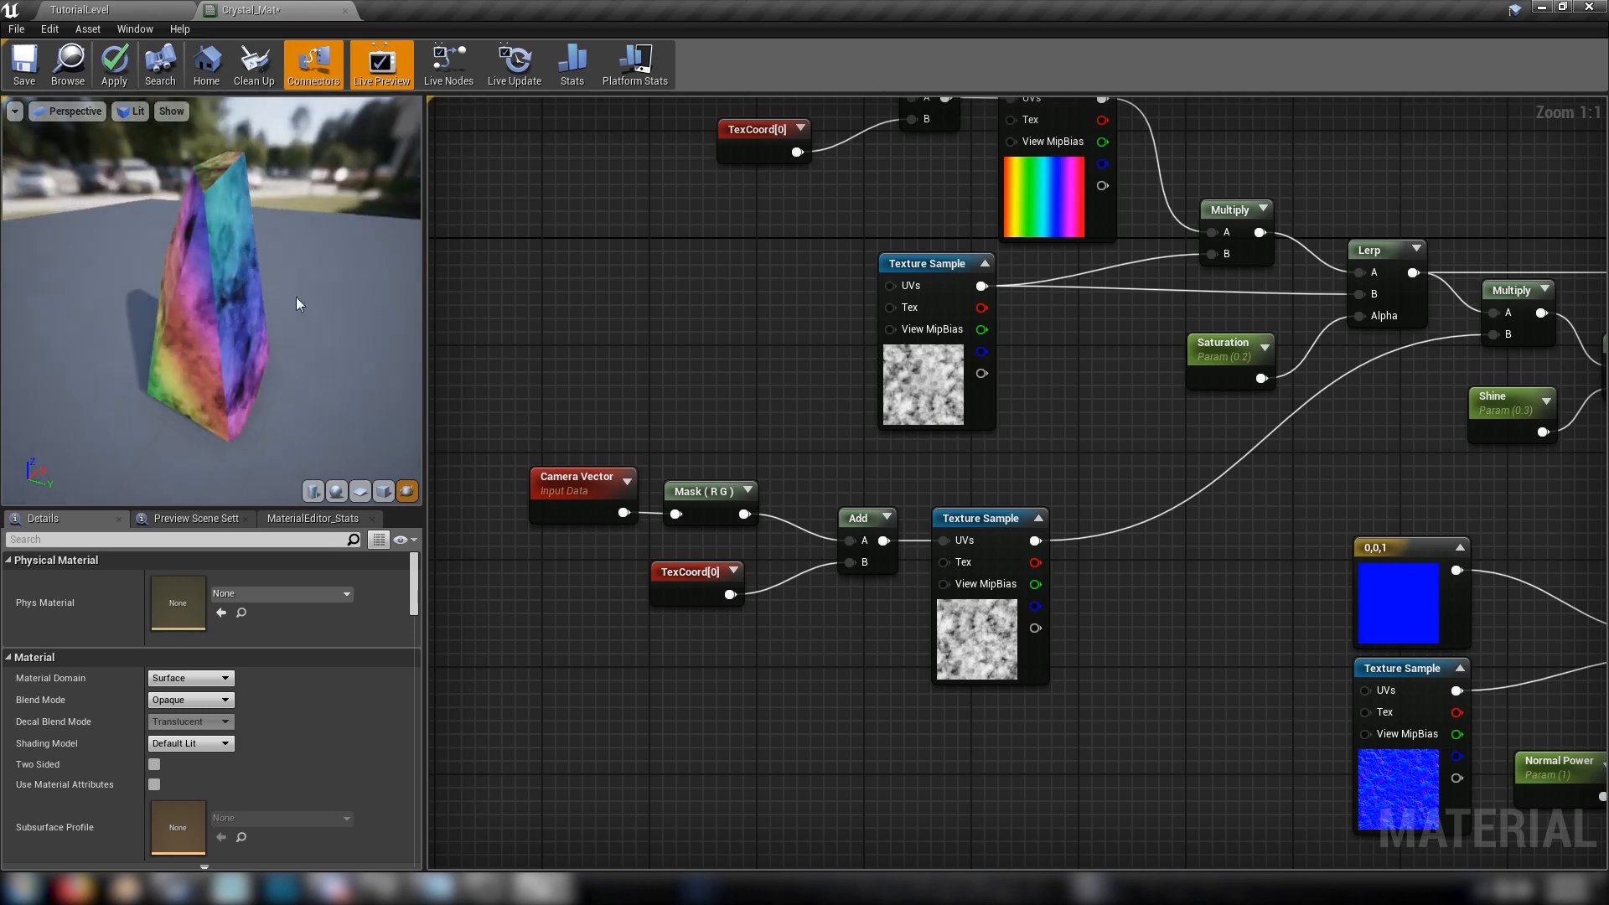
{"action": "mouse_move", "coordinate": [1275, 459]}
{"action": "right_mouse_down"}
{"action": "mouse_move", "coordinate": [992, 390]}
{"action": "mouse_move", "coordinate": [839, 393]}
{"action": "right_mouse_up"}
{"action": "mouse_move", "coordinate": [1317, 426]}
{"action": "right_mouse_down"}
{"action": "mouse_move", "coordinate": [1021, 503]}
{"action": "mouse_move", "coordinate": [888, 501]}
{"action": "right_mouse_up"}
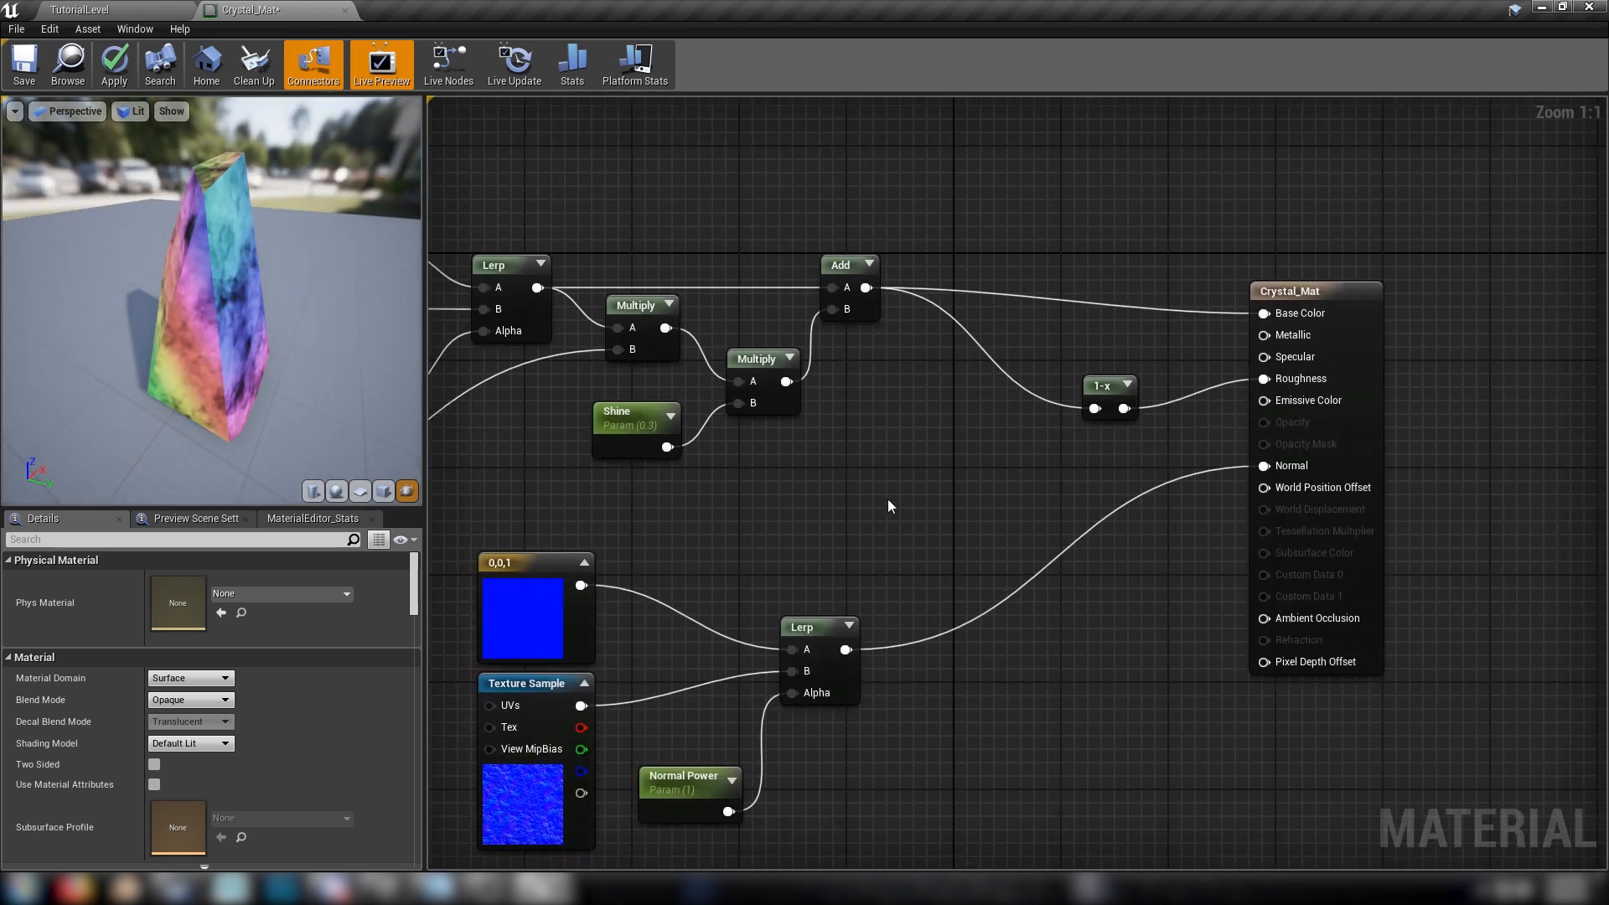
{"action": "right_click_drag", "start_coordinate": [991, 520], "coordinate": [1221, 439]}
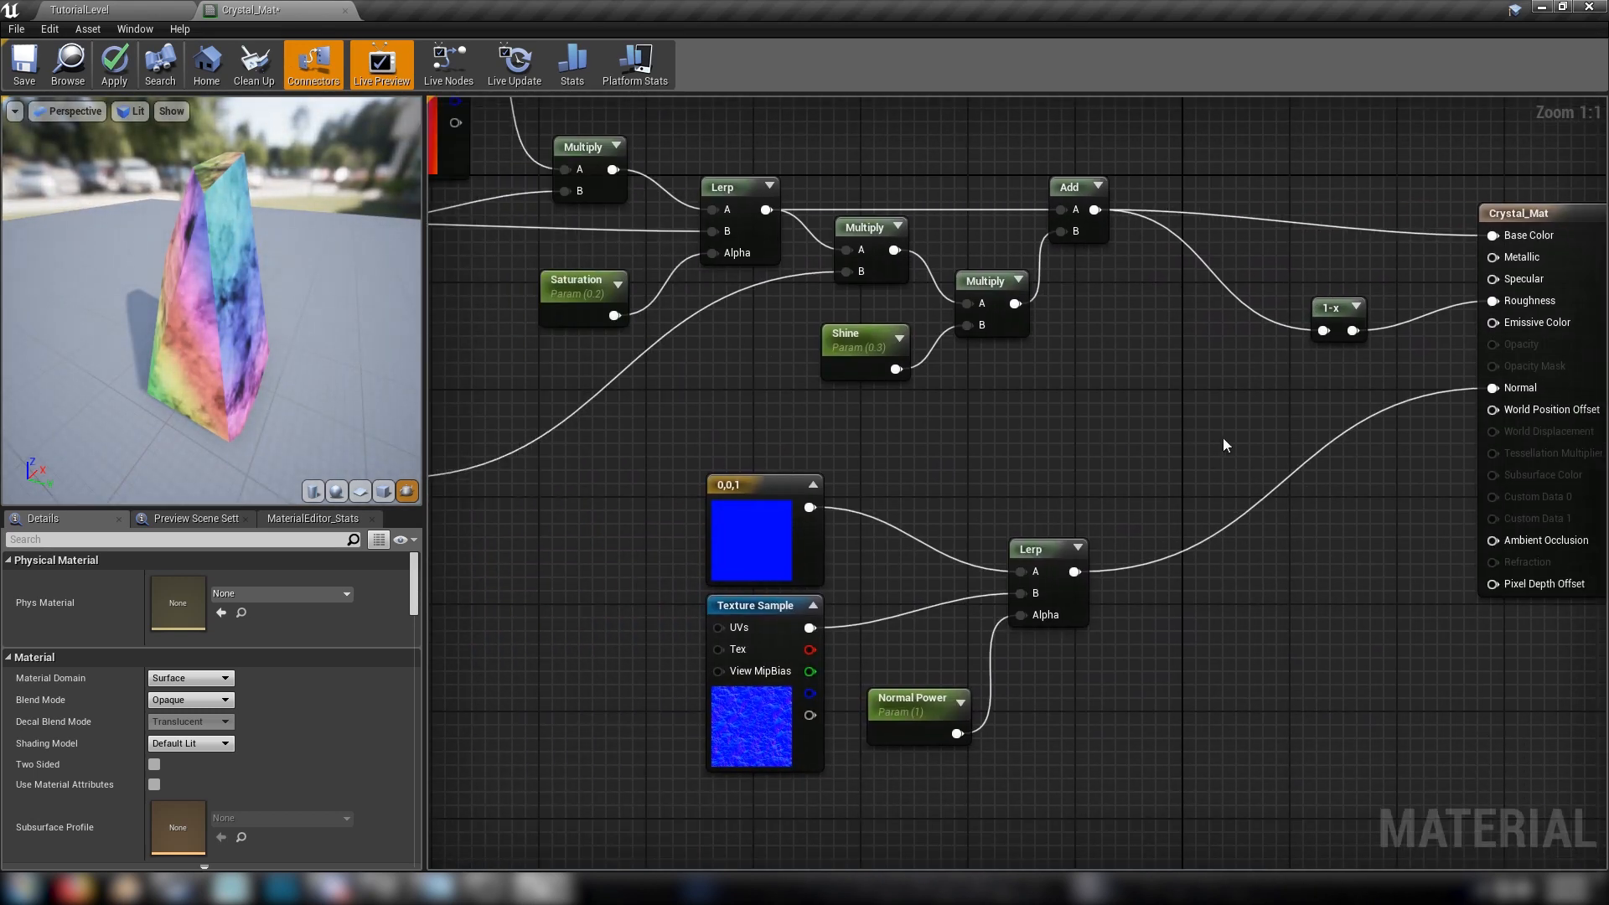
Review the material graph from the camera-vector noise branch through the saturation, shine and normal nodes
{"action": "right_click_drag", "start_coordinate": [1024, 471], "coordinate": [1257, 419]}
{"action": "mouse_move", "coordinate": [1482, 438]}
{"action": "right_mouse_down"}
{"action": "mouse_move", "coordinate": [1045, 462]}
{"action": "mouse_move", "coordinate": [1372, 467]}
{"action": "right_mouse_up"}
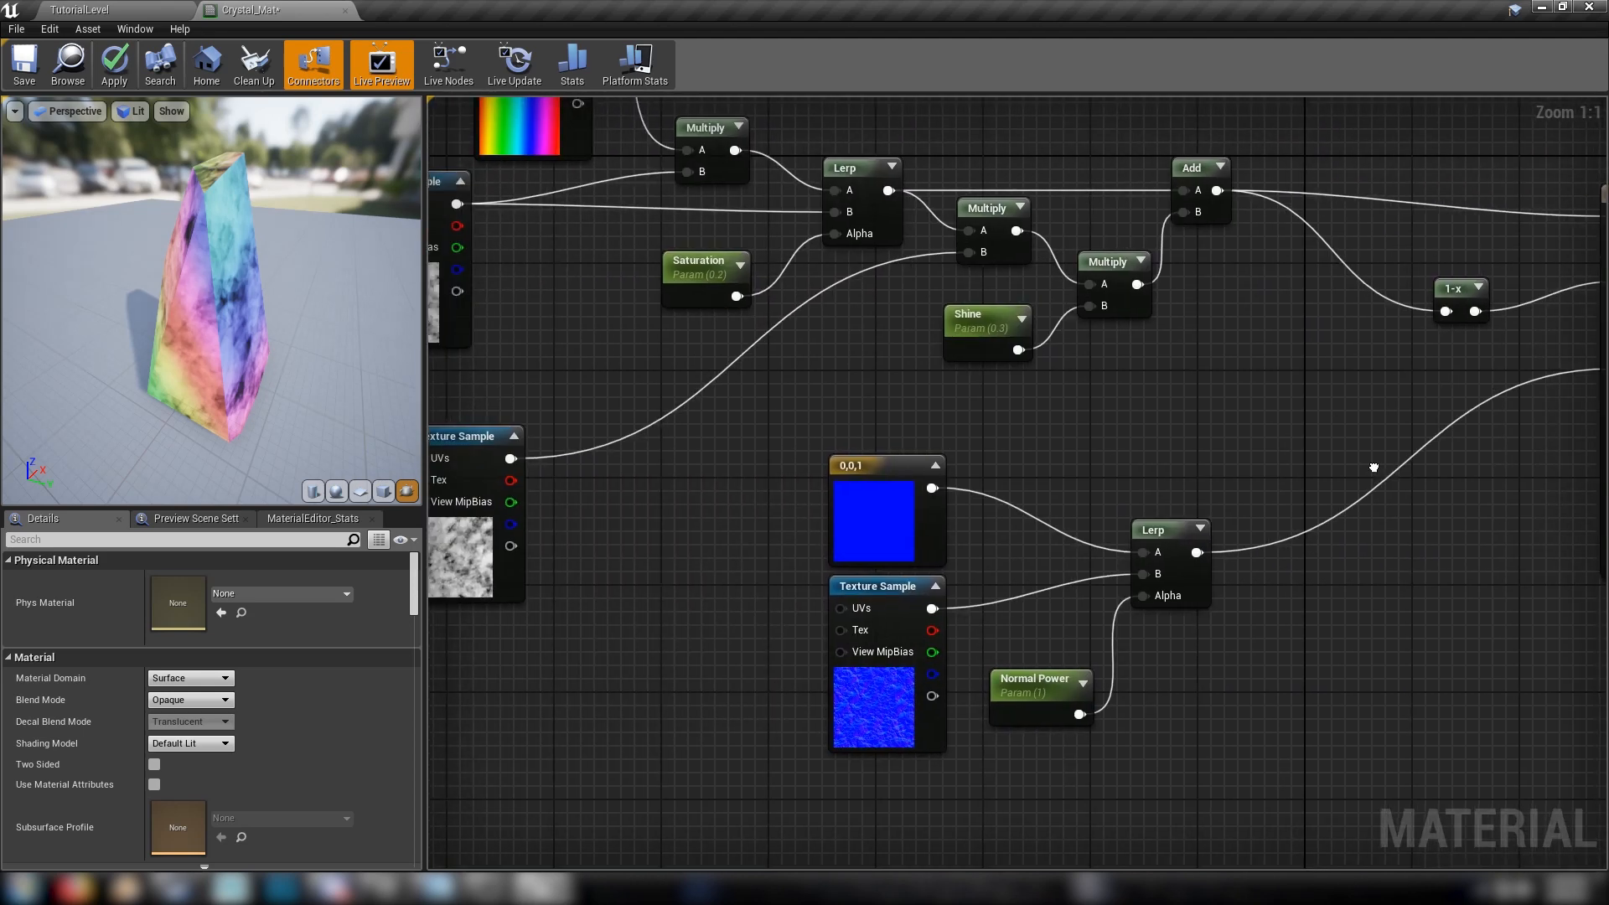
{"action": "mouse_move", "coordinate": [812, 464]}
{"action": "right_mouse_down"}
{"action": "mouse_move", "coordinate": [1296, 549]}
{"action": "mouse_move", "coordinate": [1468, 505]}
{"action": "right_mouse_up"}
{"action": "left_click_drag", "start_coordinate": [603, 384], "coordinate": [1119, 729]}
{"action": "left_click_drag", "start_coordinate": [701, 681], "coordinate": [1241, 448]}
{"action": "left_click", "coordinate": [1455, 442]}
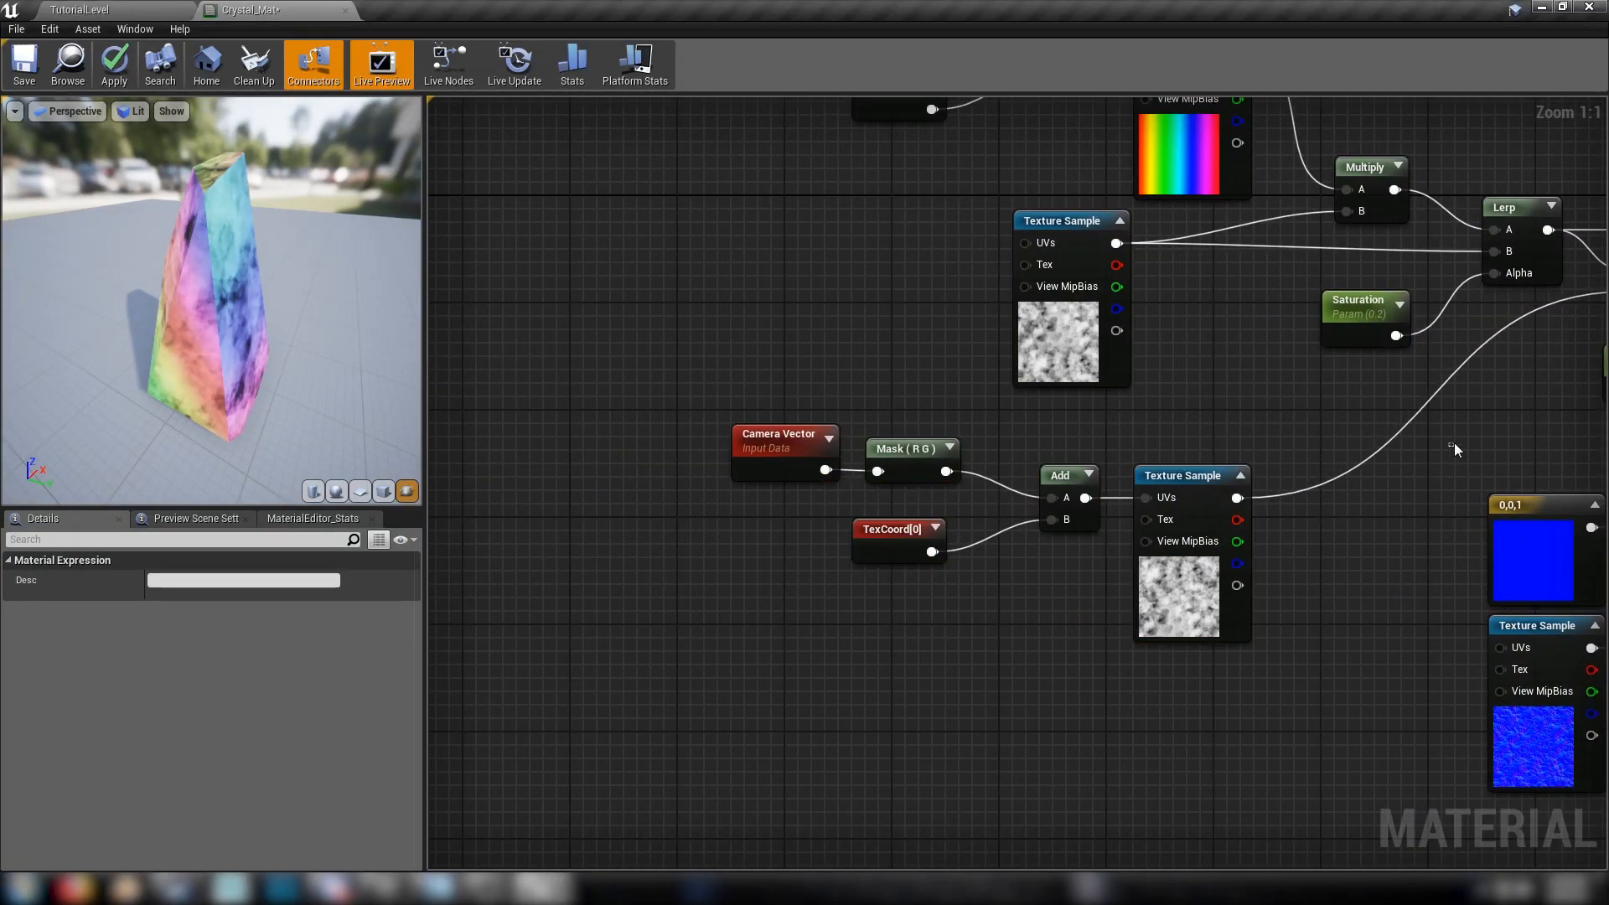
{"action": "right_click_drag", "start_coordinate": [1470, 426], "coordinate": [509, 645]}
{"action": "right_click_drag", "start_coordinate": [784, 651], "coordinate": [871, 549]}
Line up the 1-x node with the Roughness input, move the Crystal_Mat result node closer to it and save the material
{"action": "left_click_drag", "start_coordinate": [1228, 450], "coordinate": [1179, 423]}
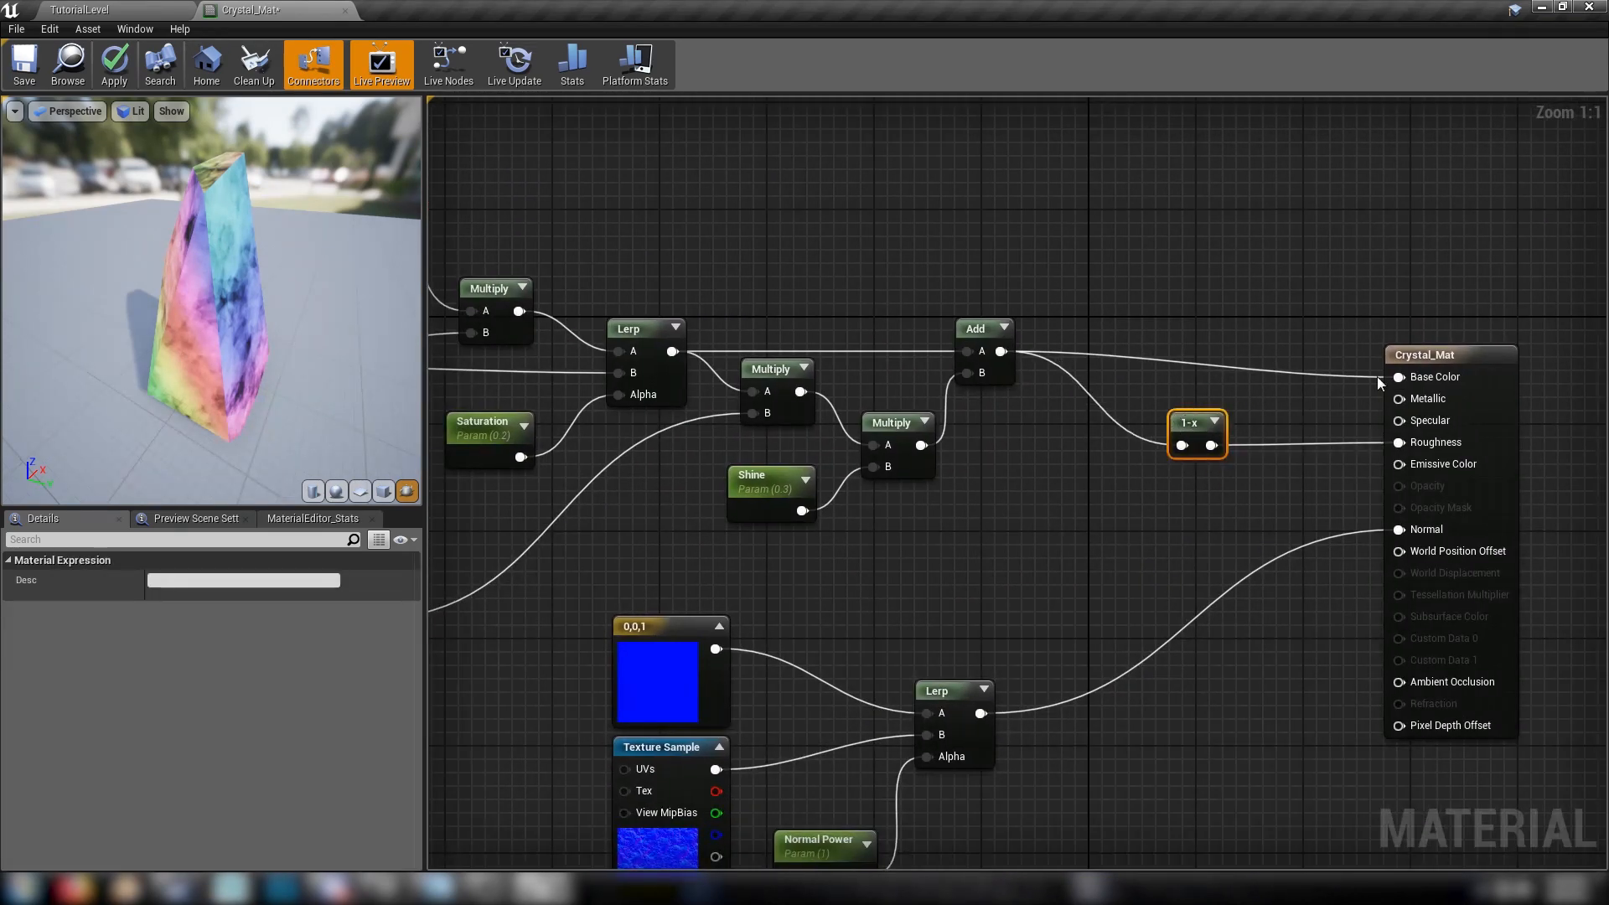
{"action": "left_click_drag", "start_coordinate": [1473, 372], "coordinate": [1345, 352]}
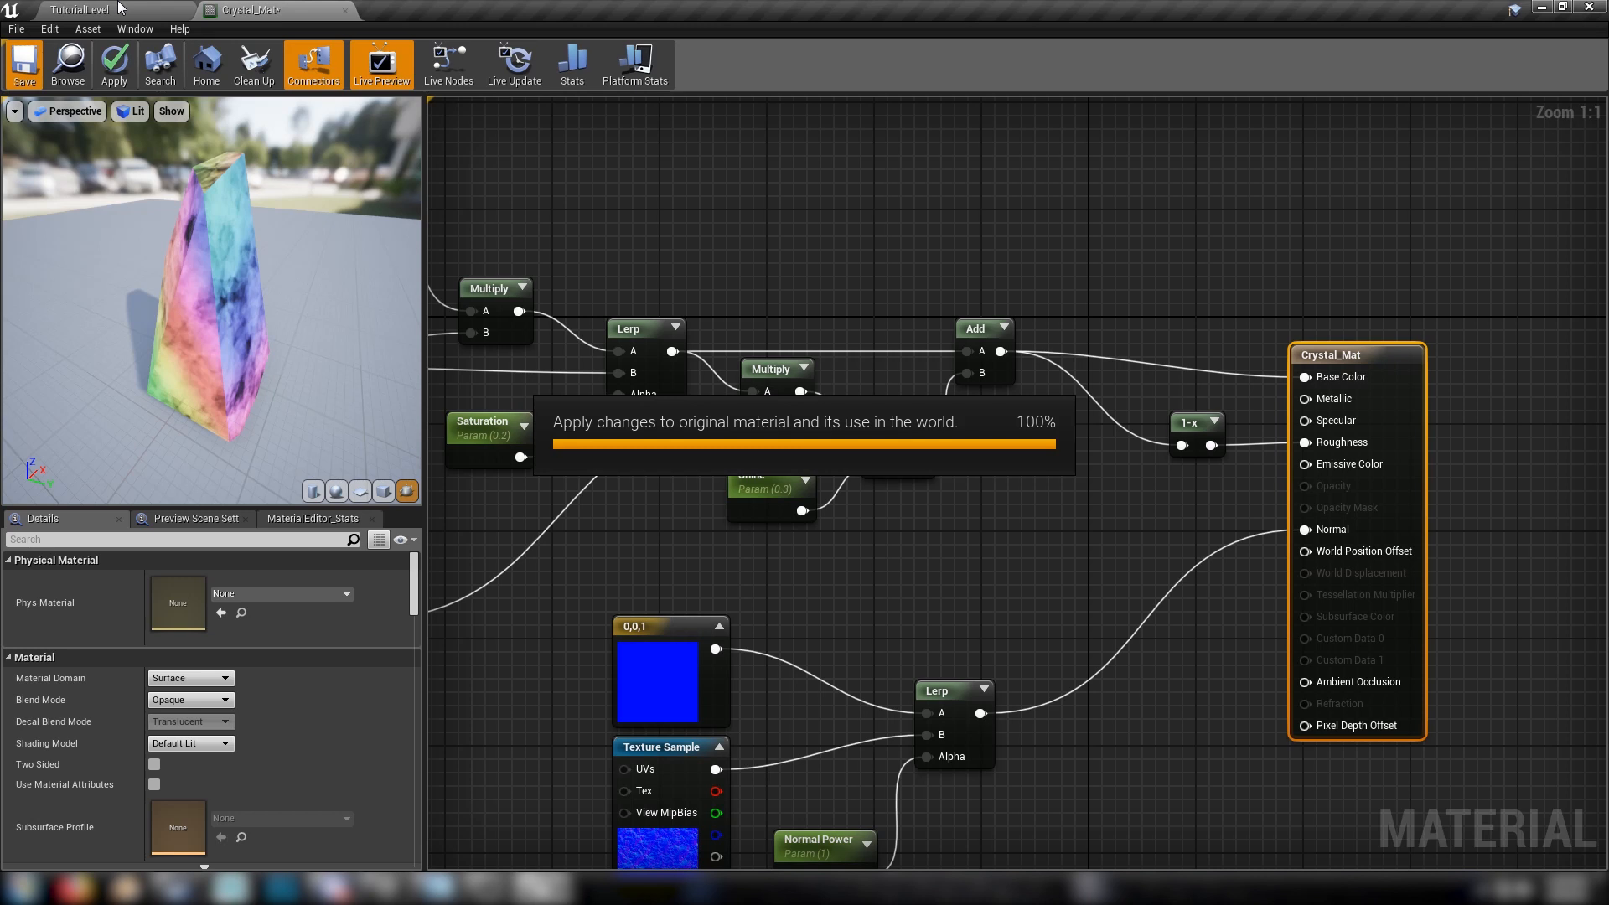
{"action": "key", "text": "ctrl+s"}
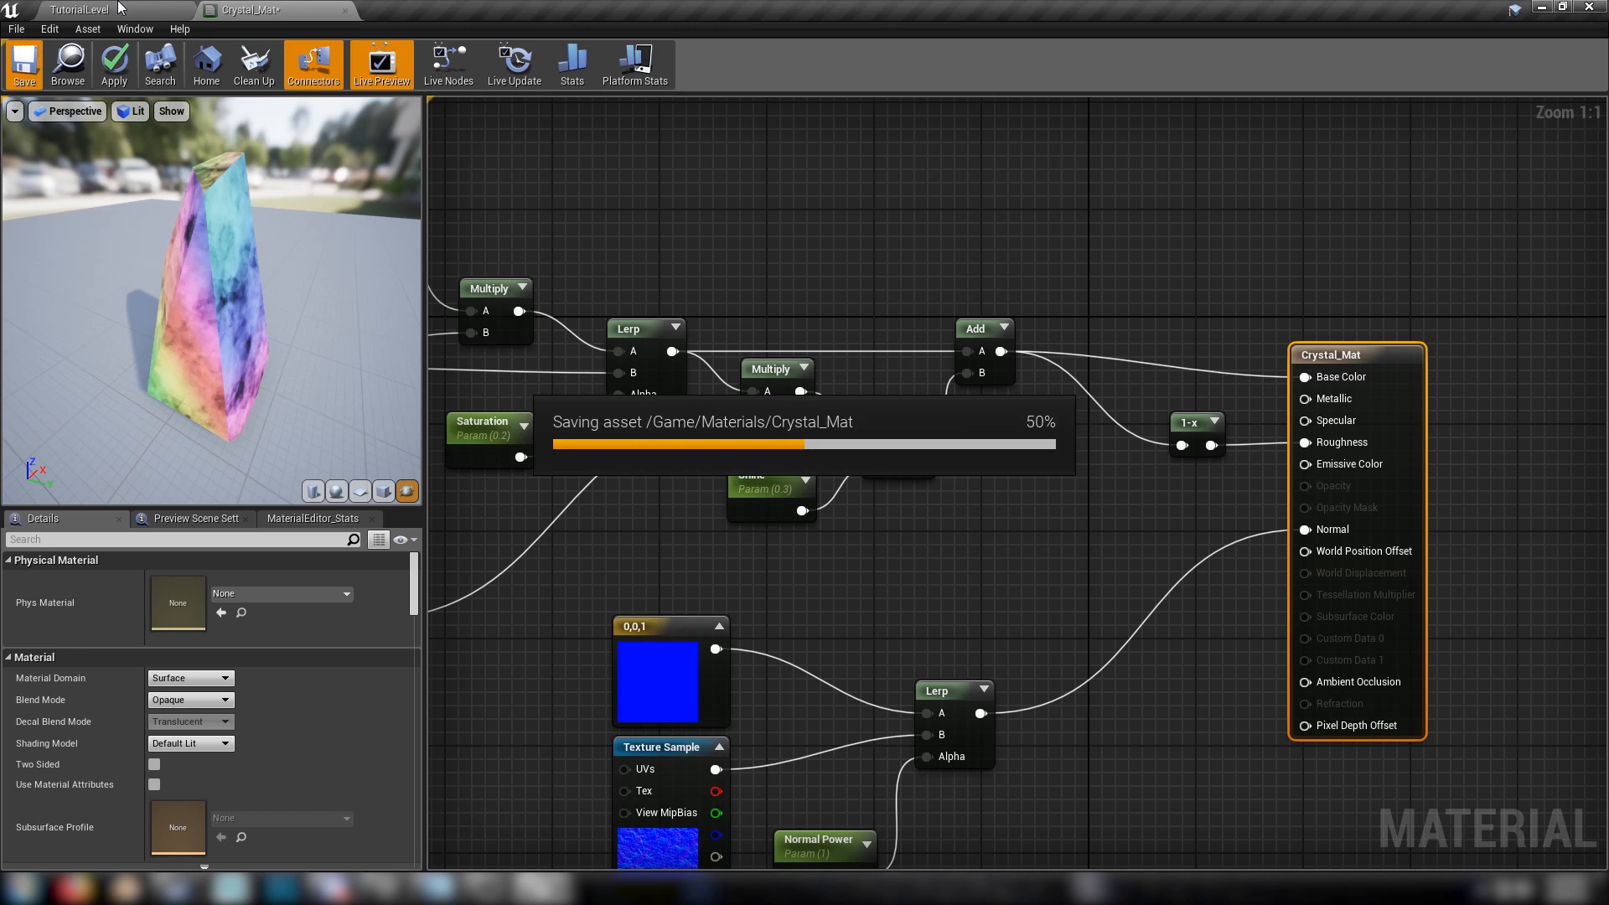
Place crystal_mesh beside the stairs in TutorialLevel, apply Crystal_Mat to it and view it up close
{"action": "left_click", "coordinate": [119, 8]}
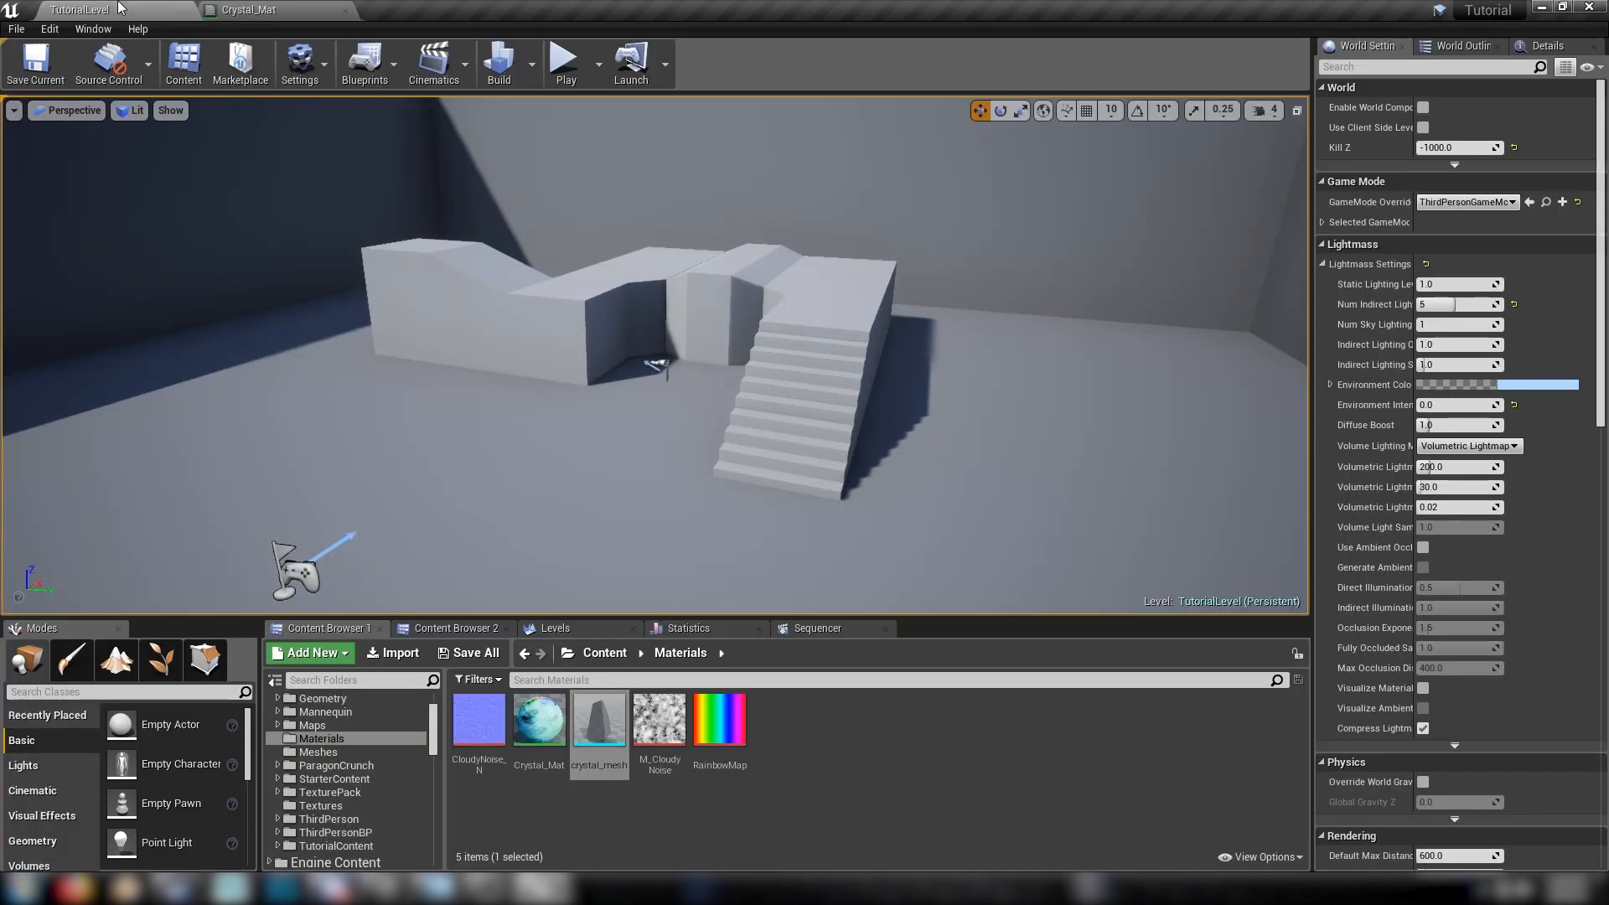
{"action": "right_click_drag", "start_coordinate": [537, 302], "coordinate": [645, 470]}
{"action": "right_click_drag", "start_coordinate": [643, 207], "coordinate": [586, 138]}
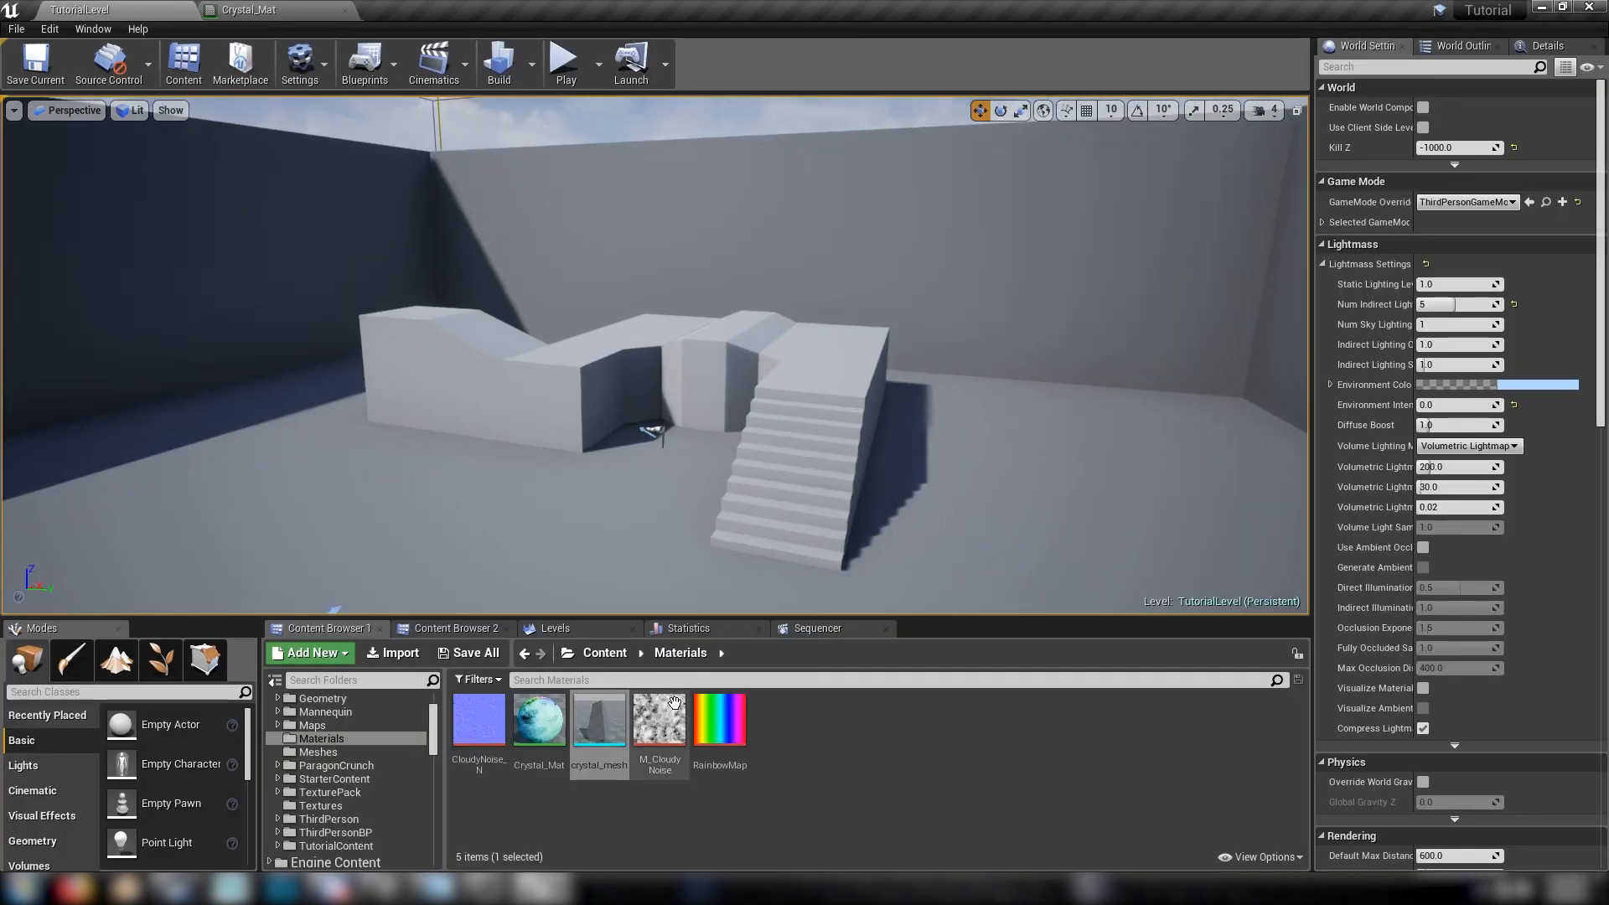
{"action": "left_click_drag", "start_coordinate": [599, 726], "coordinate": [1006, 324]}
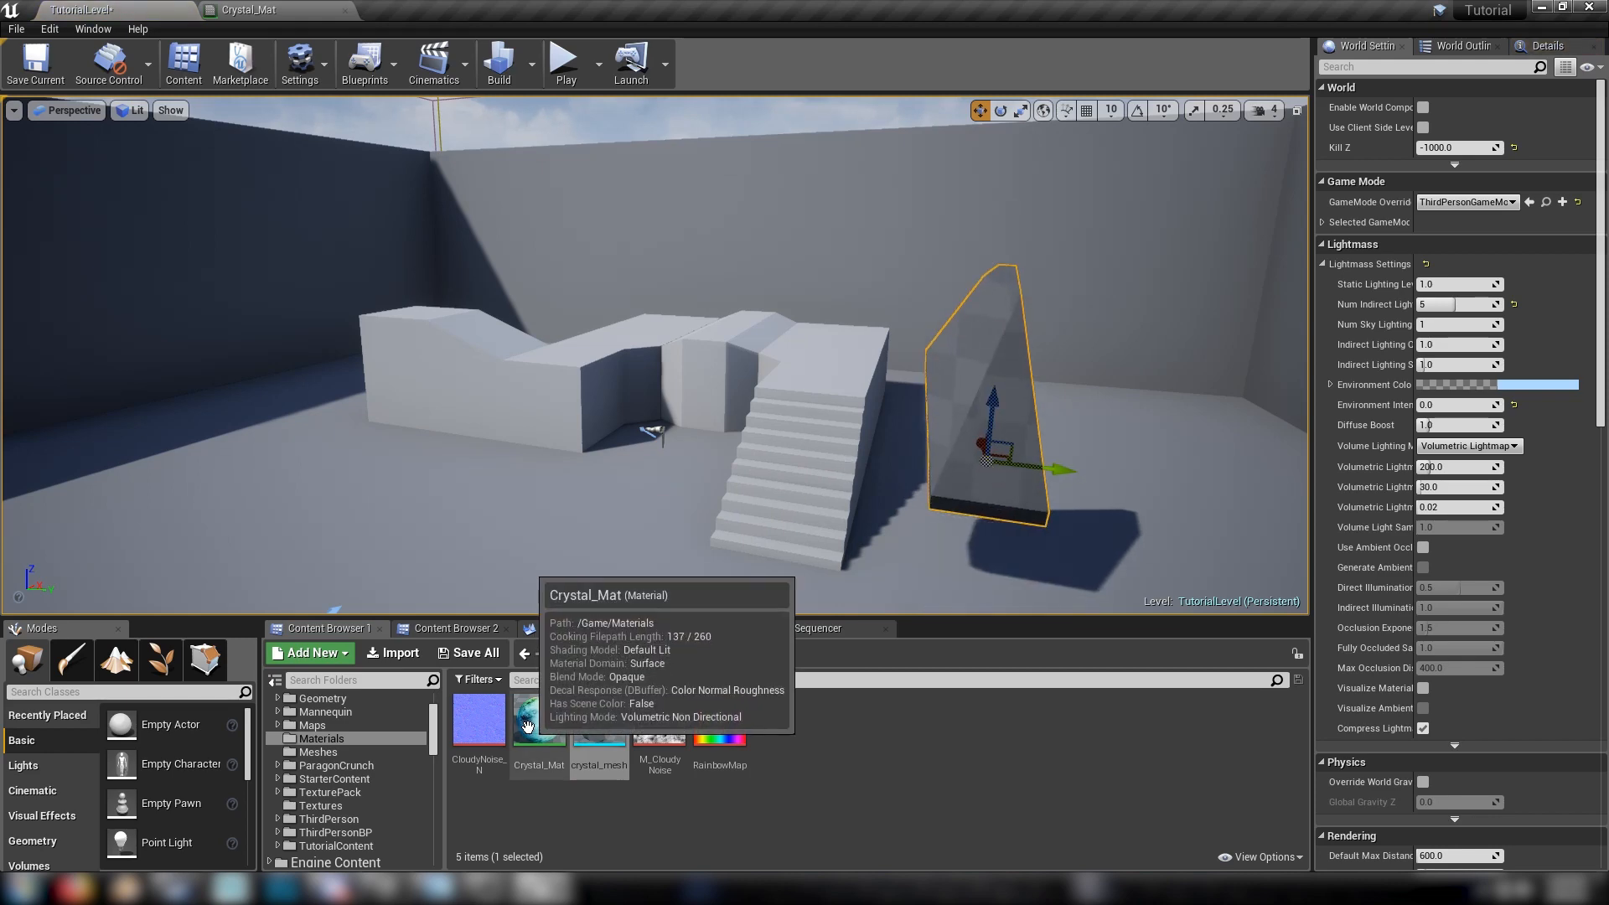
{"action": "left_click_drag", "start_coordinate": [521, 714], "coordinate": [991, 430]}
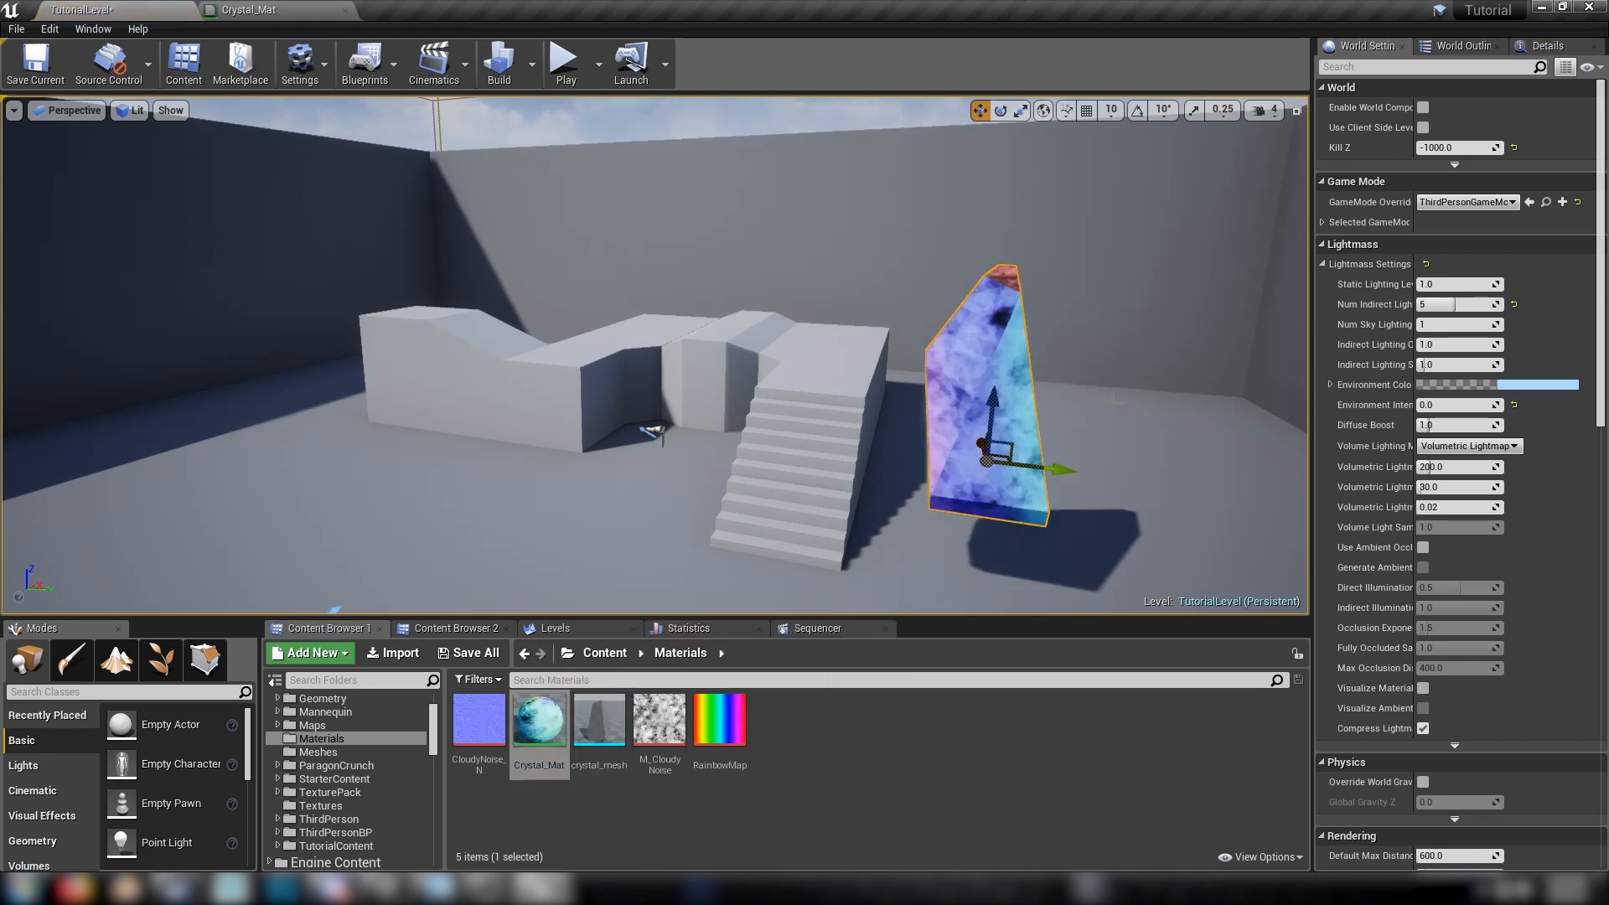
{"action": "key", "text": "f"}
{"action": "left_click_drag", "start_coordinate": [1120, 333], "coordinate": [486, 373], "text": "alt"}
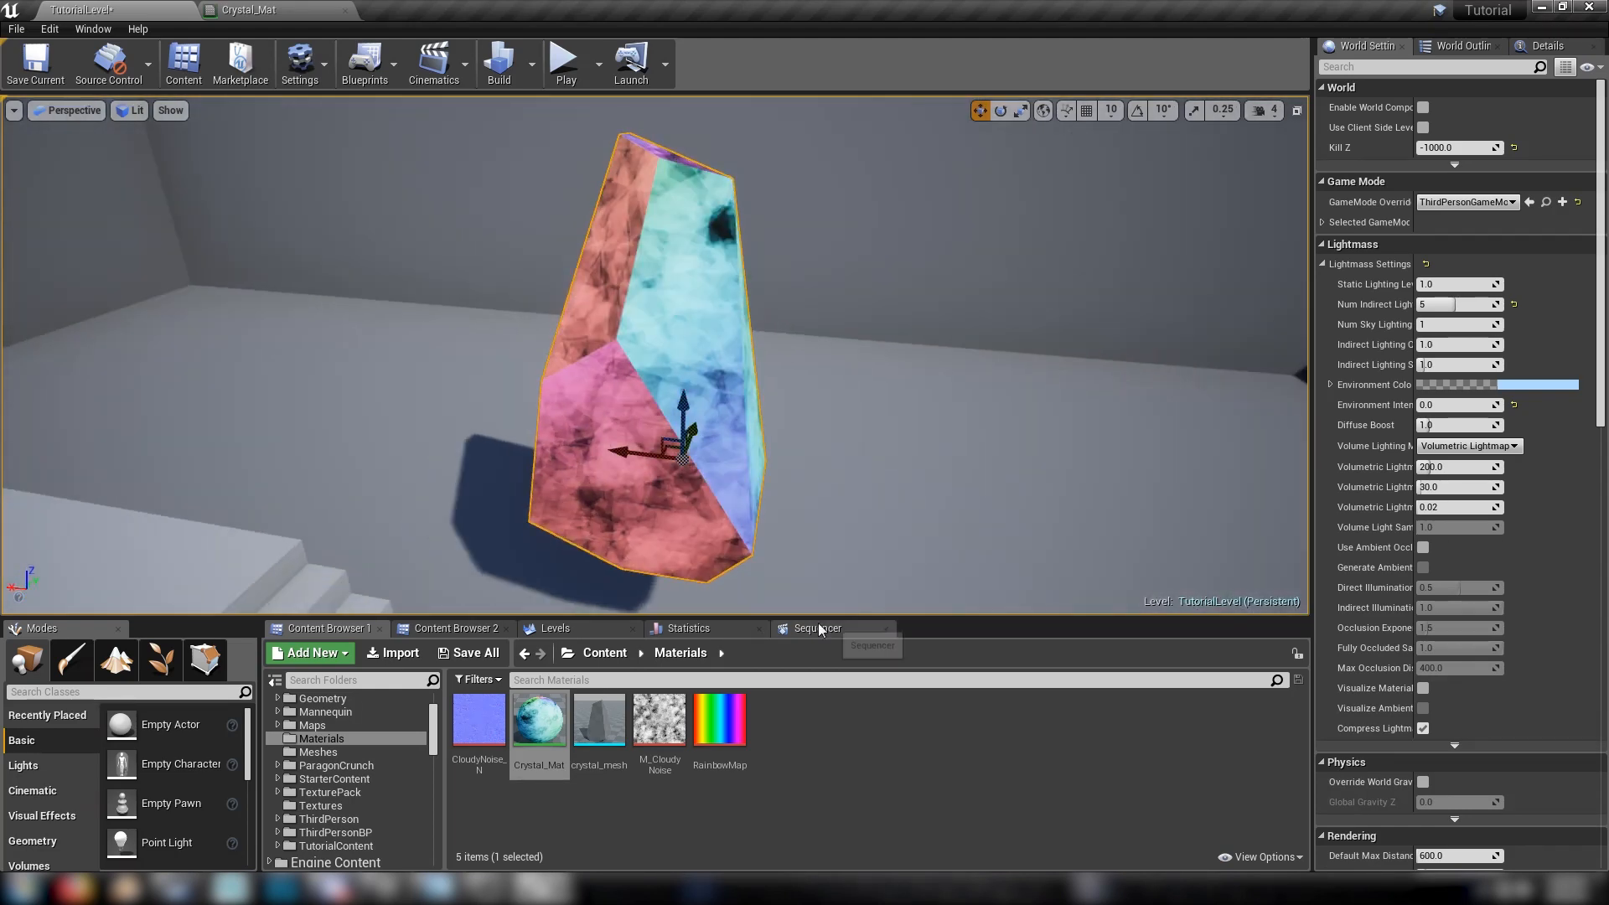
Open the material choices for crystal_mesh's slot, return to TutorialLevel without choosing one and delete the placed crystal
{"action": "double_click", "coordinate": [599, 718]}
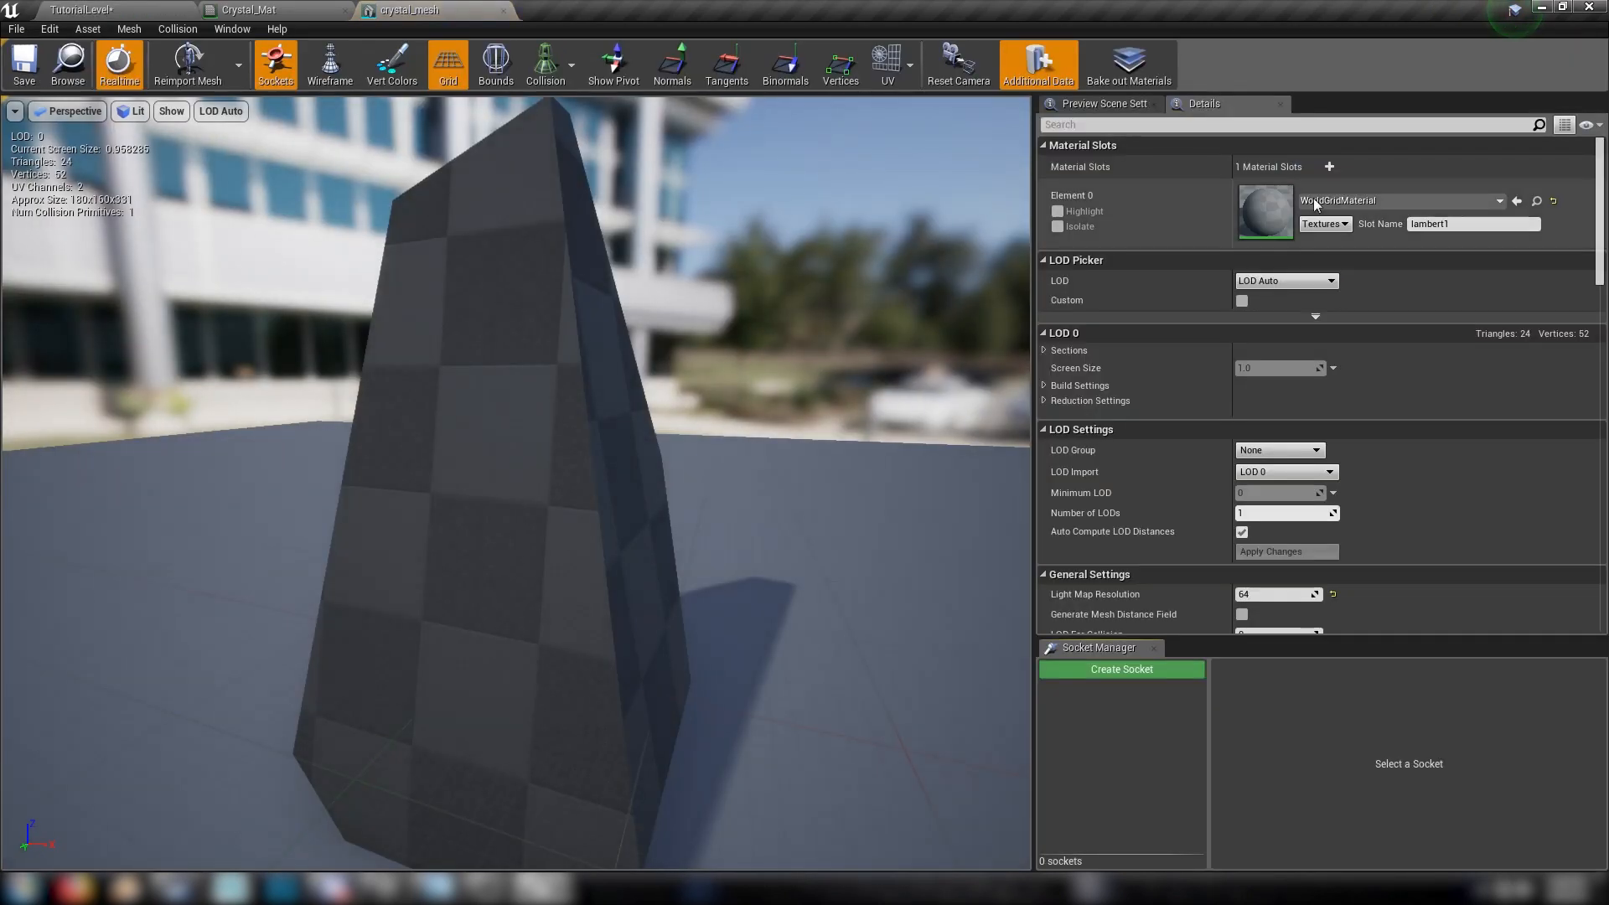
{"action": "left_click", "coordinate": [1354, 201]}
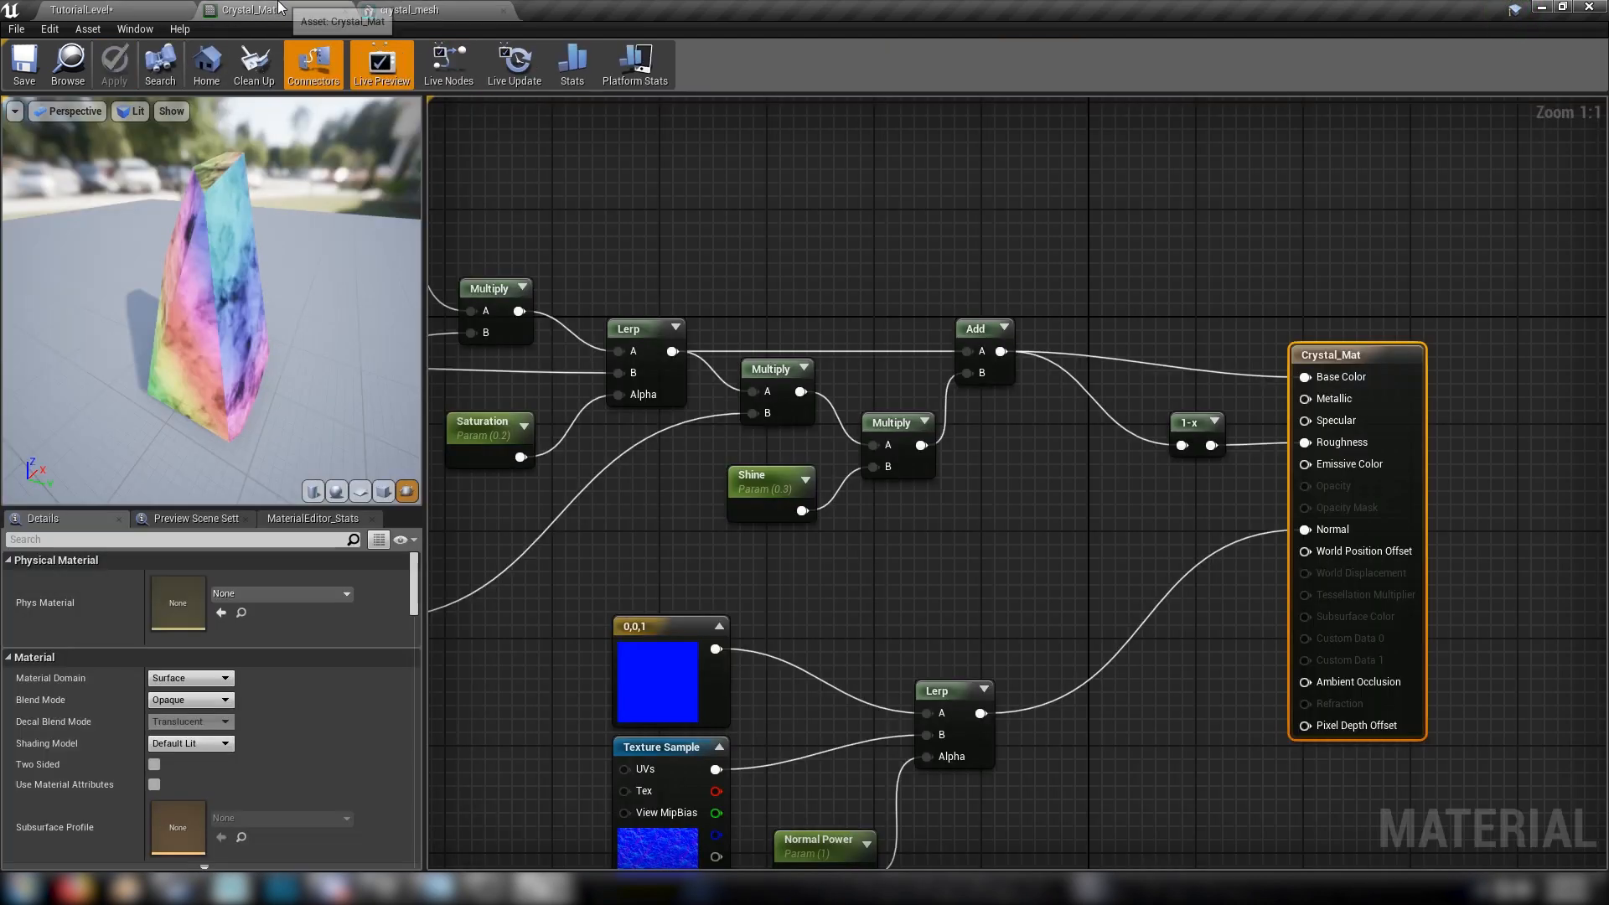
{"action": "left_click", "coordinate": [57, 8]}
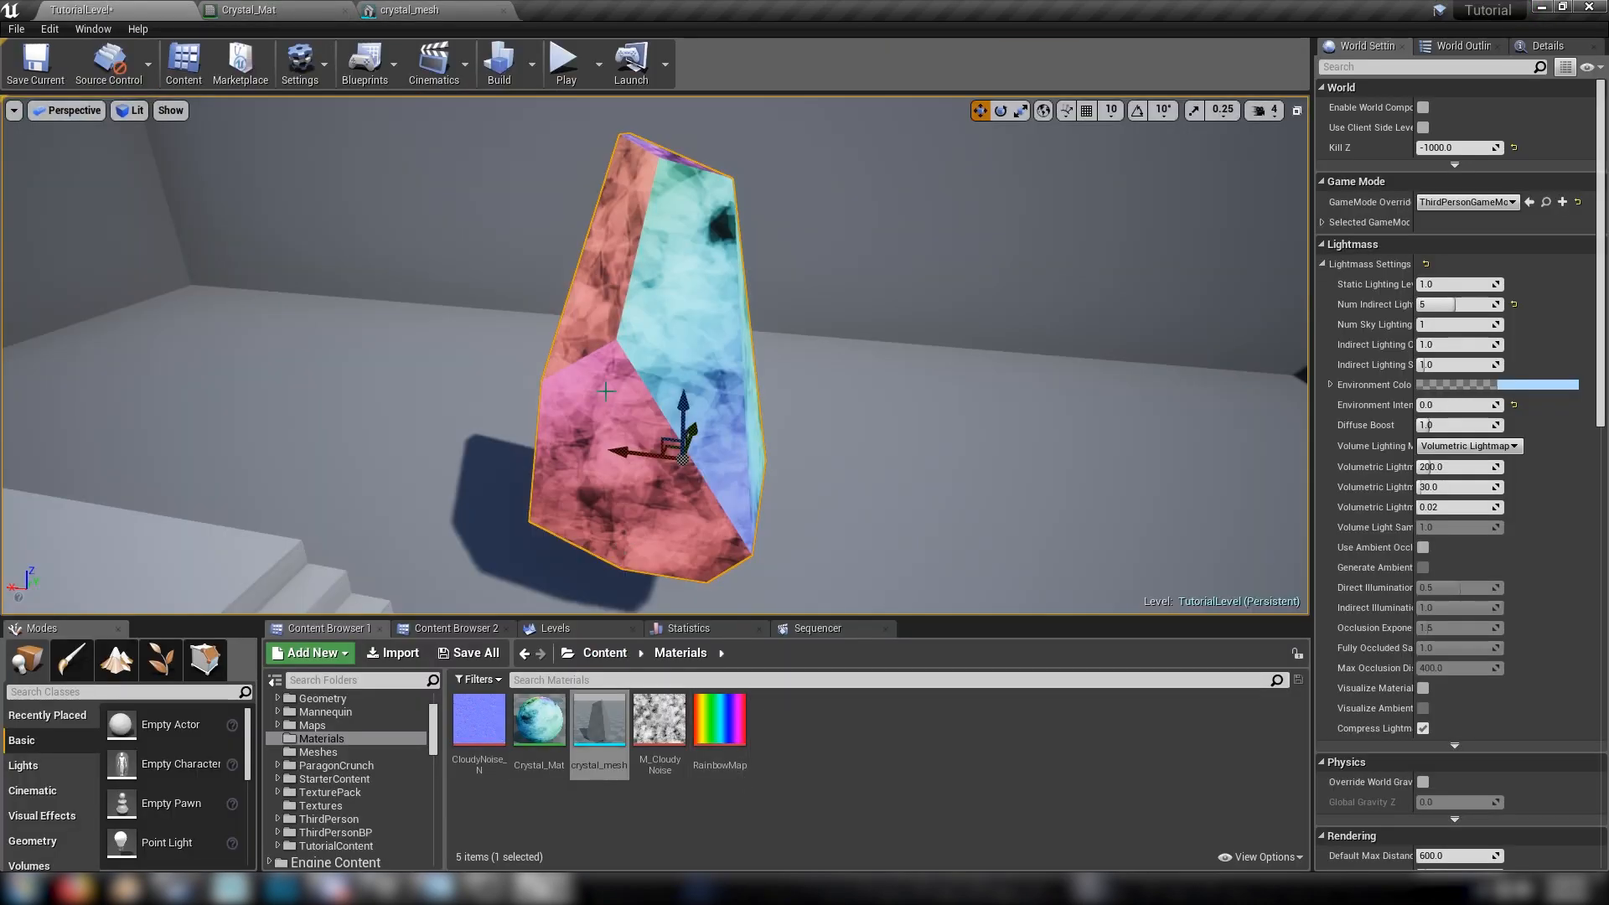
{"action": "key", "text": "Delete"}
Create a material instance from Crystal_Mat and assign Crystal_Mat_Inst1 to crystal_mesh's material slot
{"action": "right_click", "coordinate": [539, 718]}
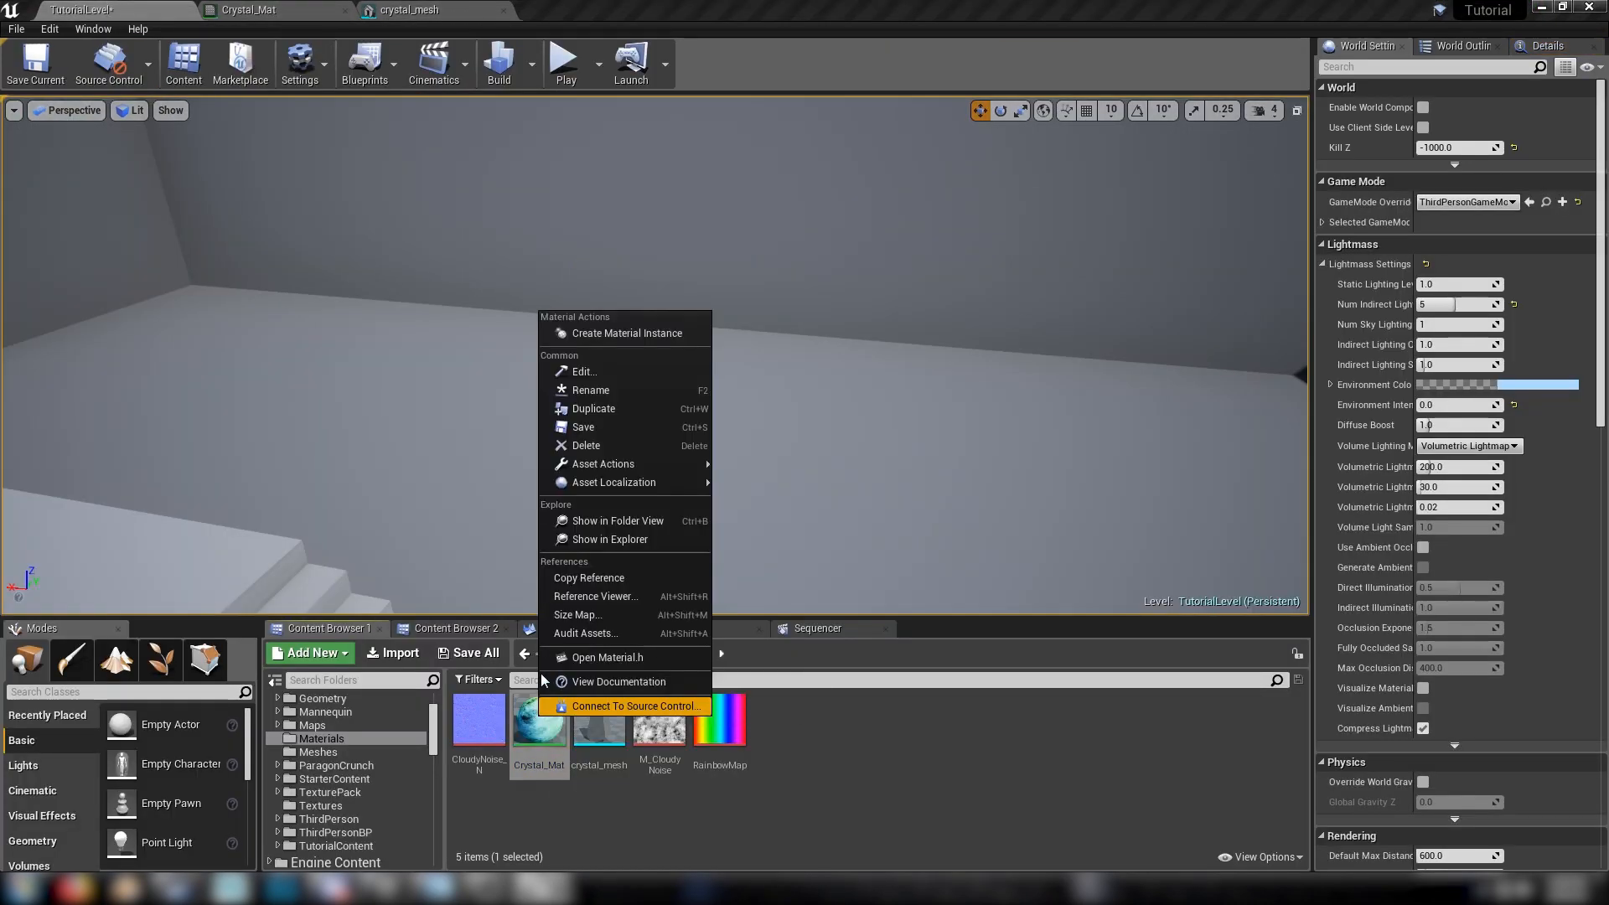
{"action": "left_click", "coordinate": [586, 333]}
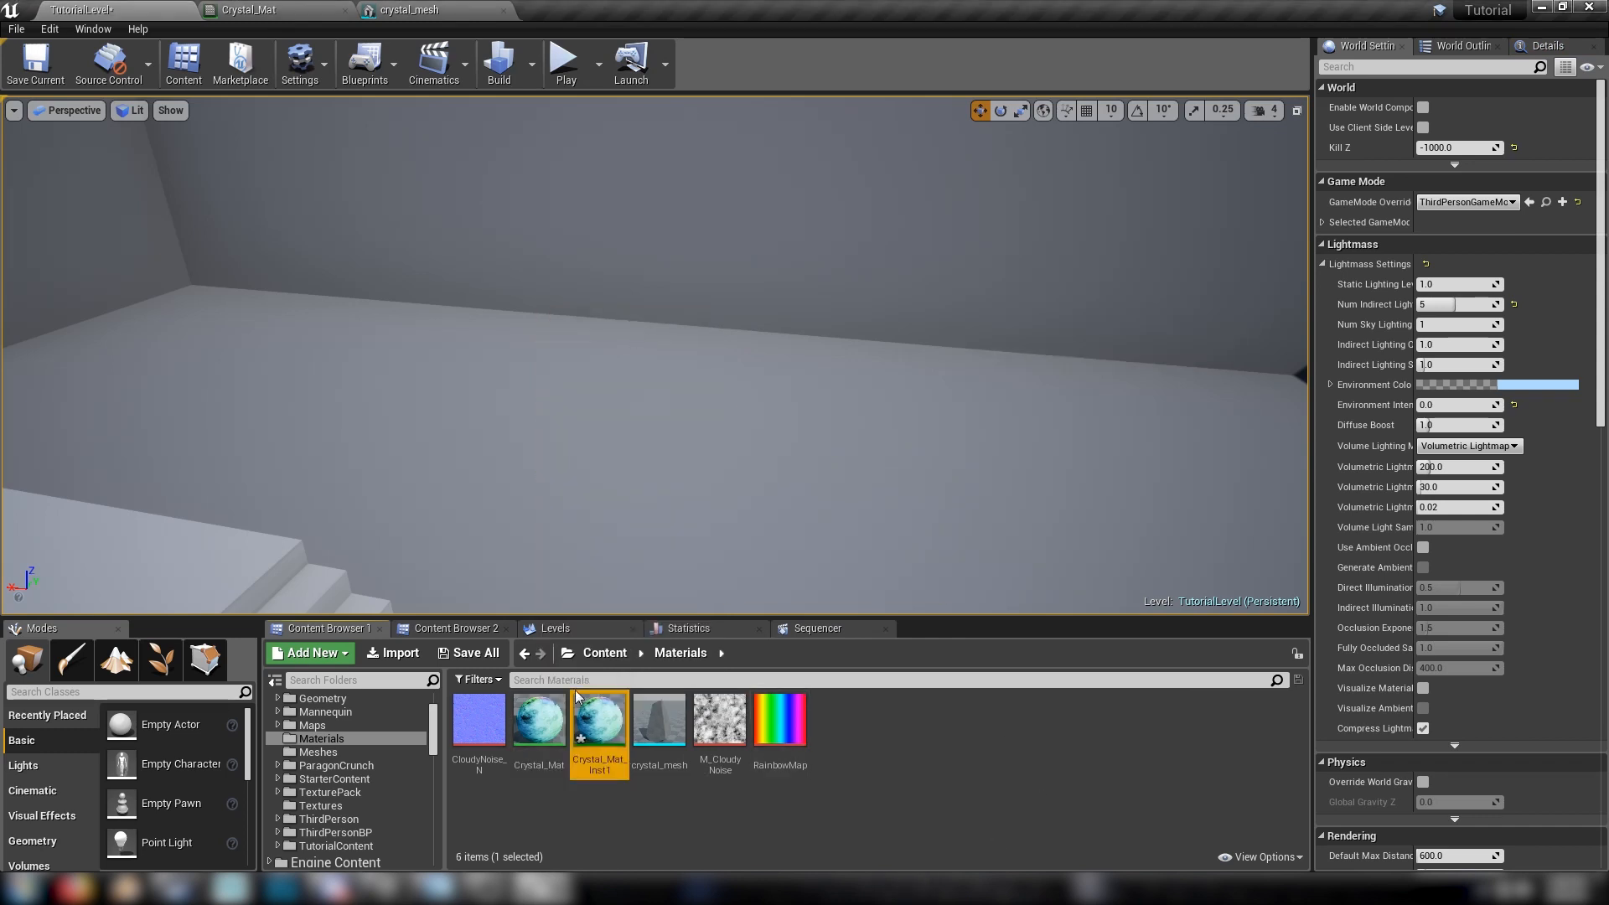
{"action": "double_click", "coordinate": [659, 718]}
{"action": "left_click", "coordinate": [1334, 202]}
{"action": "type", "text": "cr"}
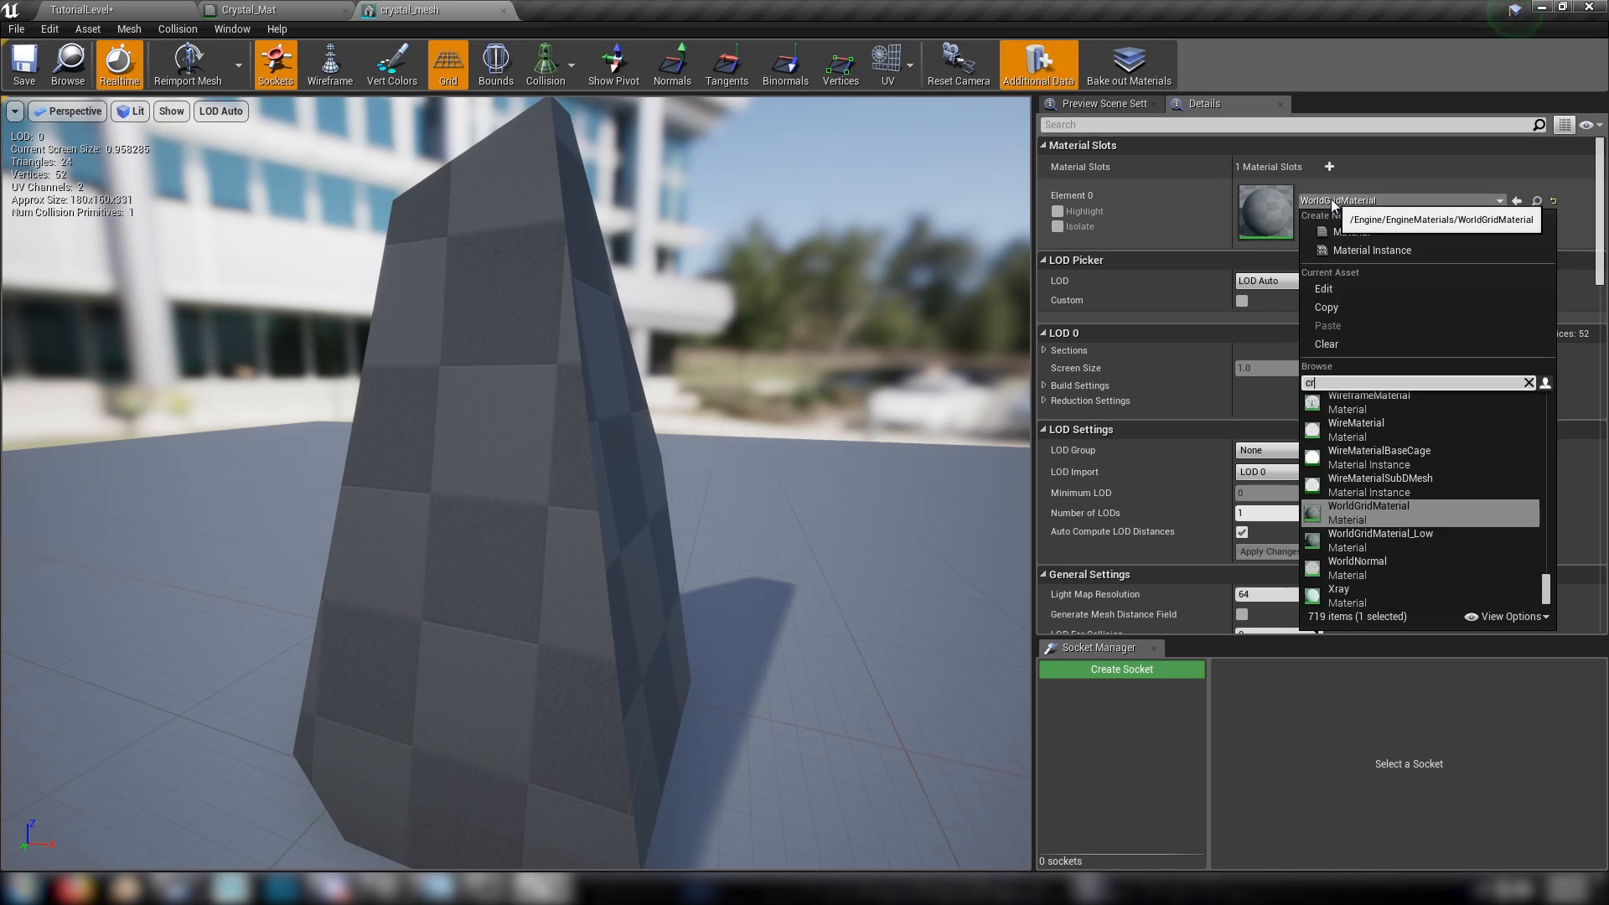
{"action": "type", "text": "ysta"}
{"action": "left_click", "coordinate": [1381, 491]}
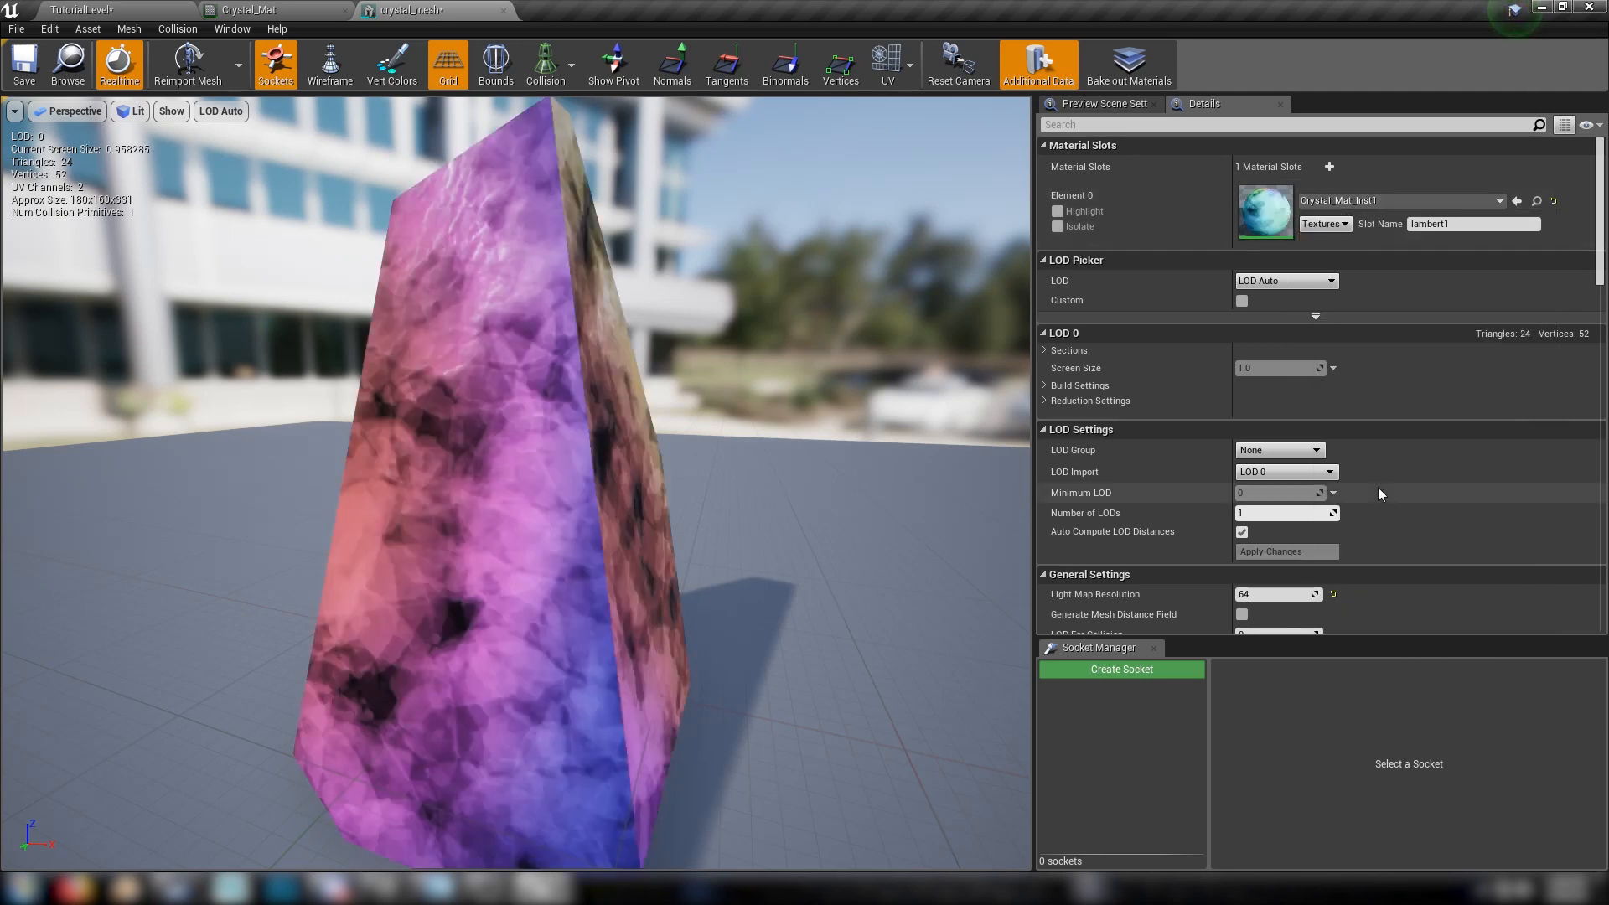
Check the crystal from another side, save and close crystal_mesh, and return to TutorialLevel
{"action": "left_click_drag", "start_coordinate": [429, 130], "coordinate": [343, 138]}
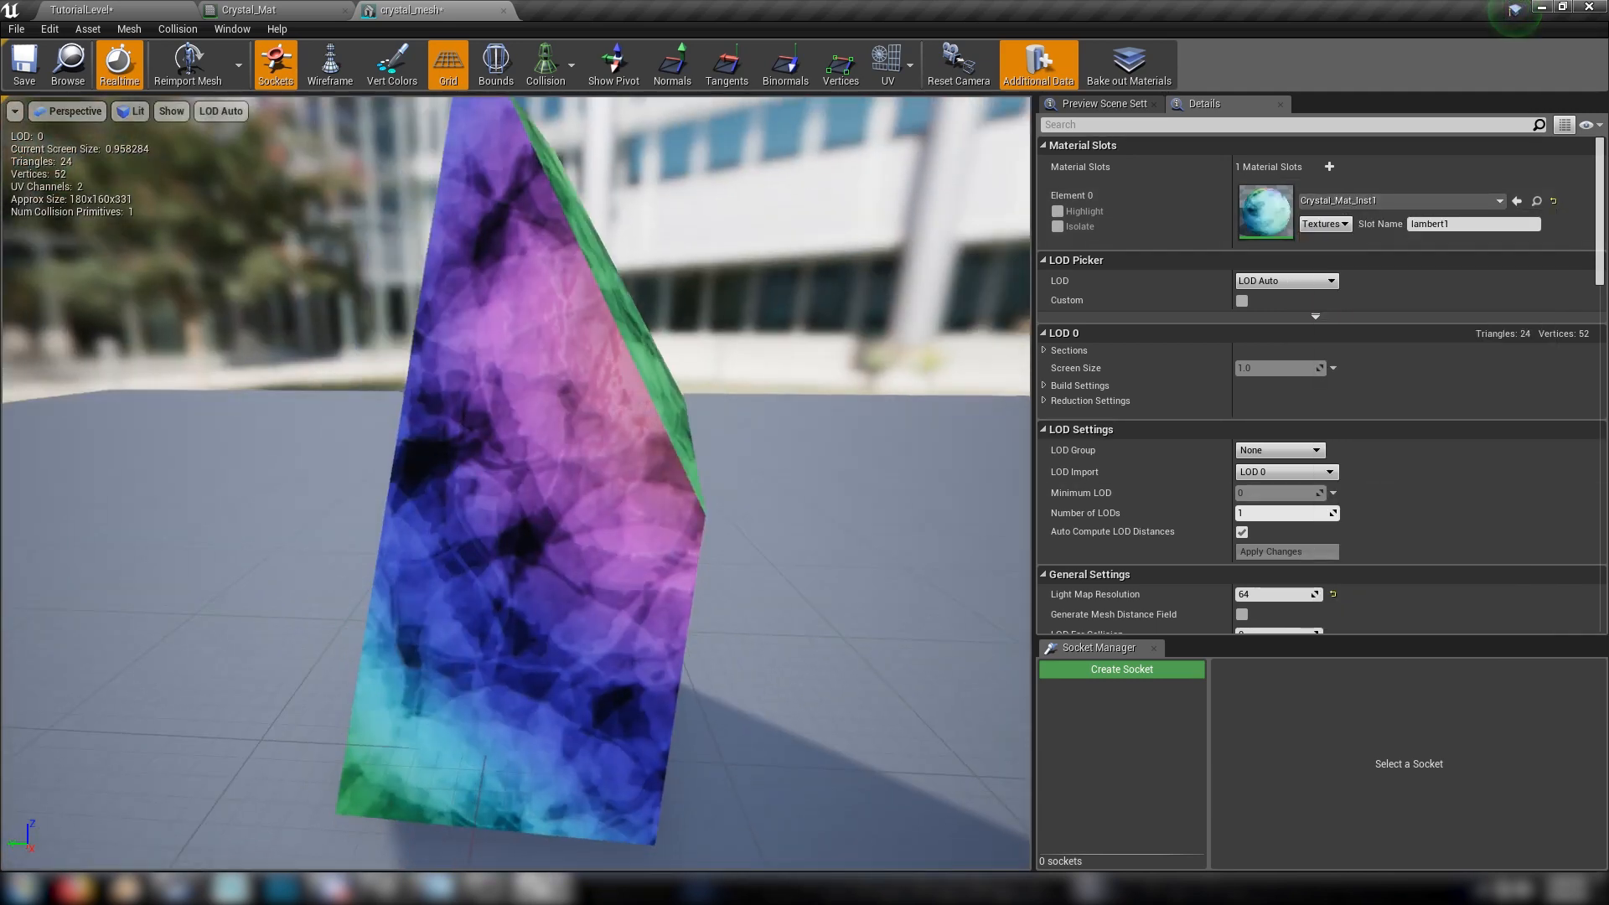
{"action": "left_click", "coordinate": [502, 11]}
{"action": "left_click", "coordinate": [127, 7]}
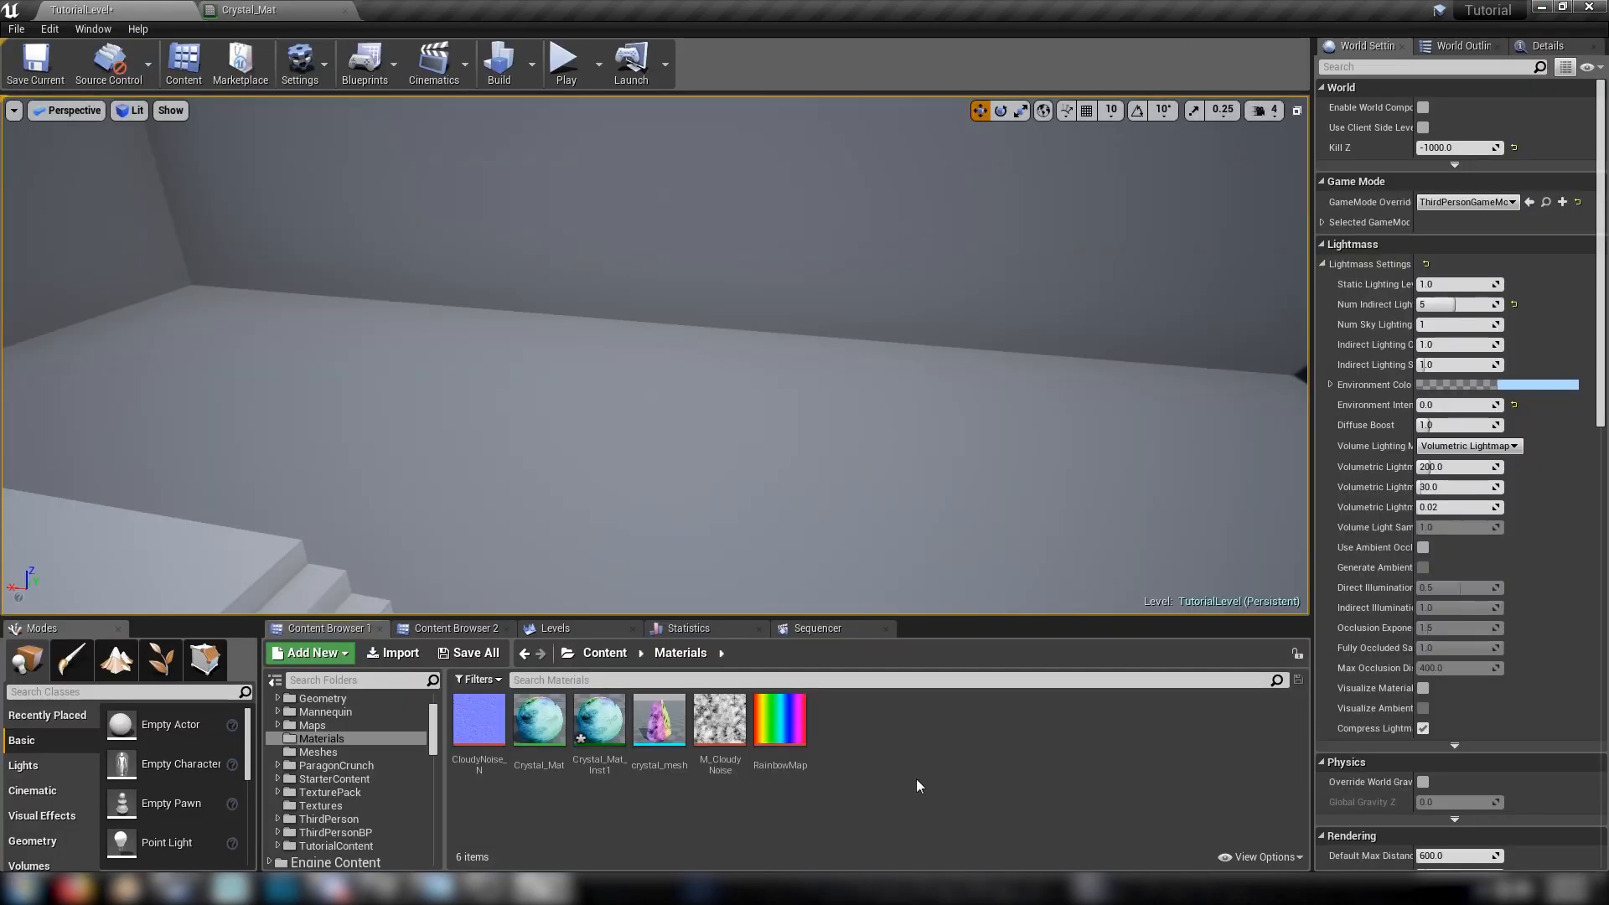
Place crystal_mesh in TutorialLevel near the wall and shift it slightly across the floor
{"action": "left_click_drag", "start_coordinate": [660, 719], "coordinate": [731, 300]}
{"action": "left_click_drag", "start_coordinate": [402, 331], "coordinate": [596, 362], "text": "alt"}
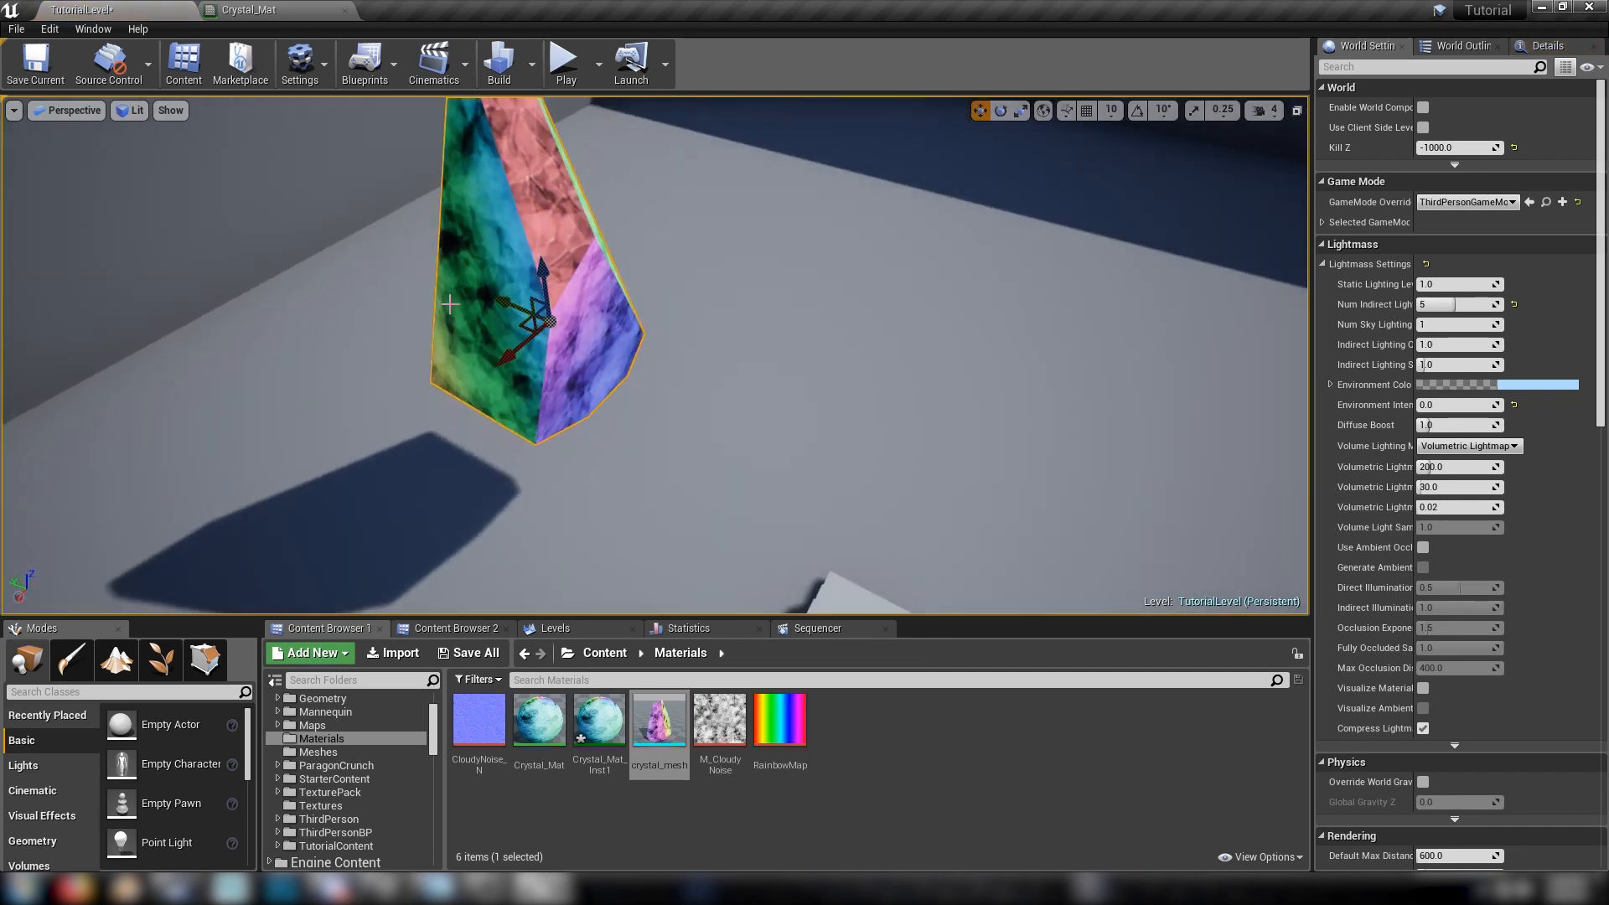
{"action": "left_click_drag", "start_coordinate": [515, 329], "coordinate": [546, 320]}
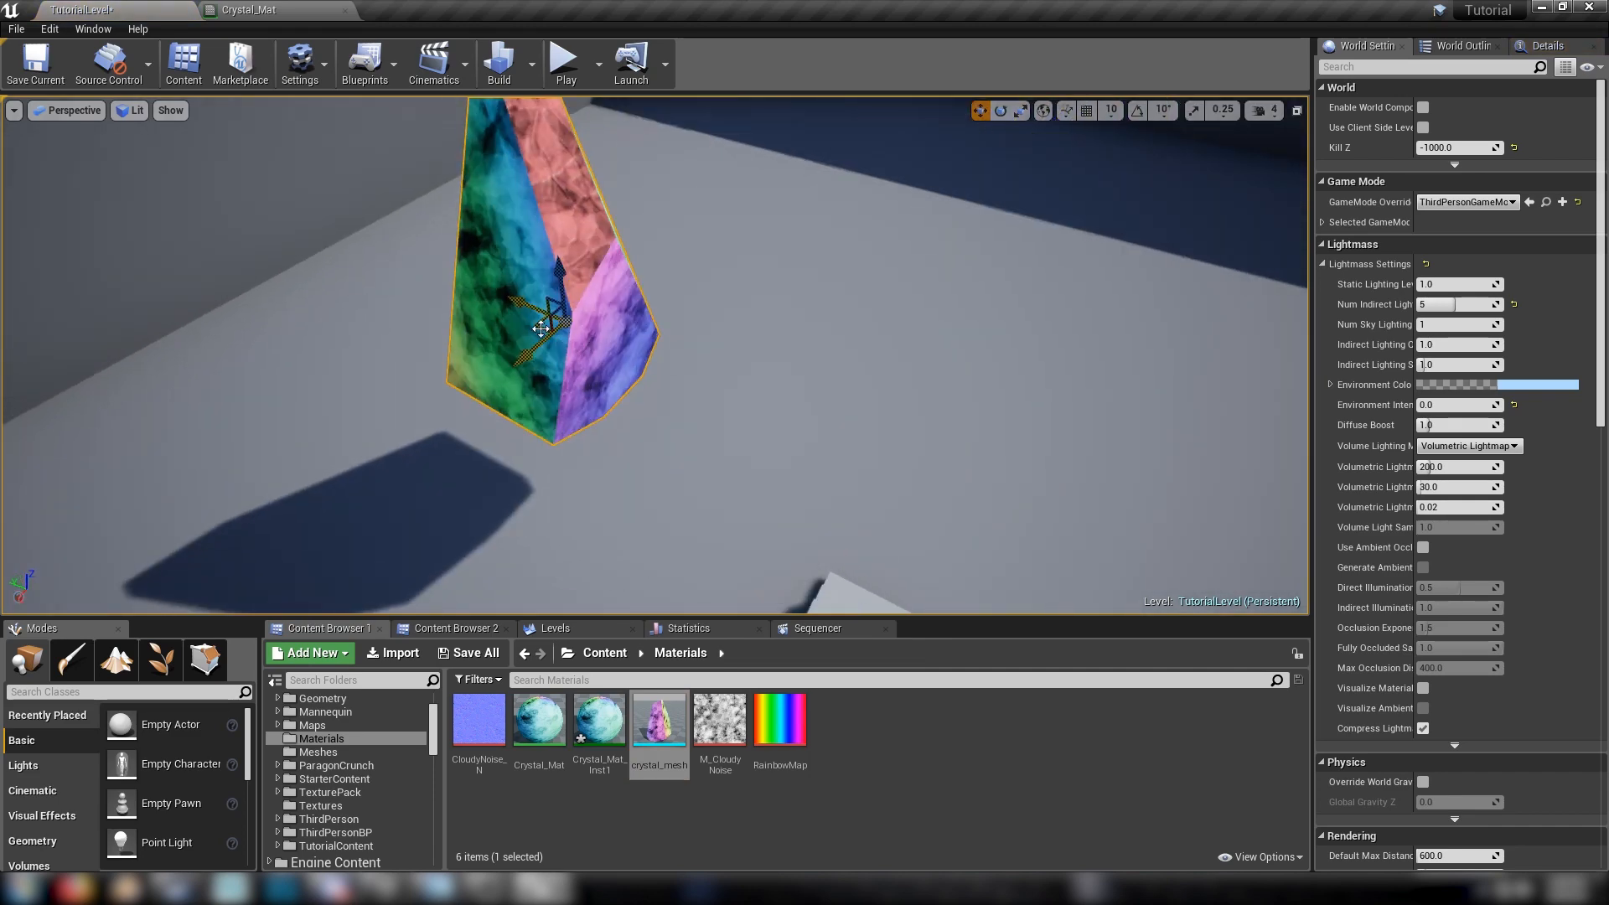
{"action": "right_click_drag", "start_coordinate": [547, 320], "coordinate": [494, 293]}
Examine the placed crystal's view-dependent colours from several sides in the level
{"action": "left_click_drag", "start_coordinate": [494, 294], "coordinate": [716, 314], "text": "alt"}
{"action": "left_click_drag", "start_coordinate": [499, 330], "coordinate": [779, 247], "text": "alt"}
{"action": "left_click_drag", "start_coordinate": [472, 365], "coordinate": [897, 356], "text": "alt"}
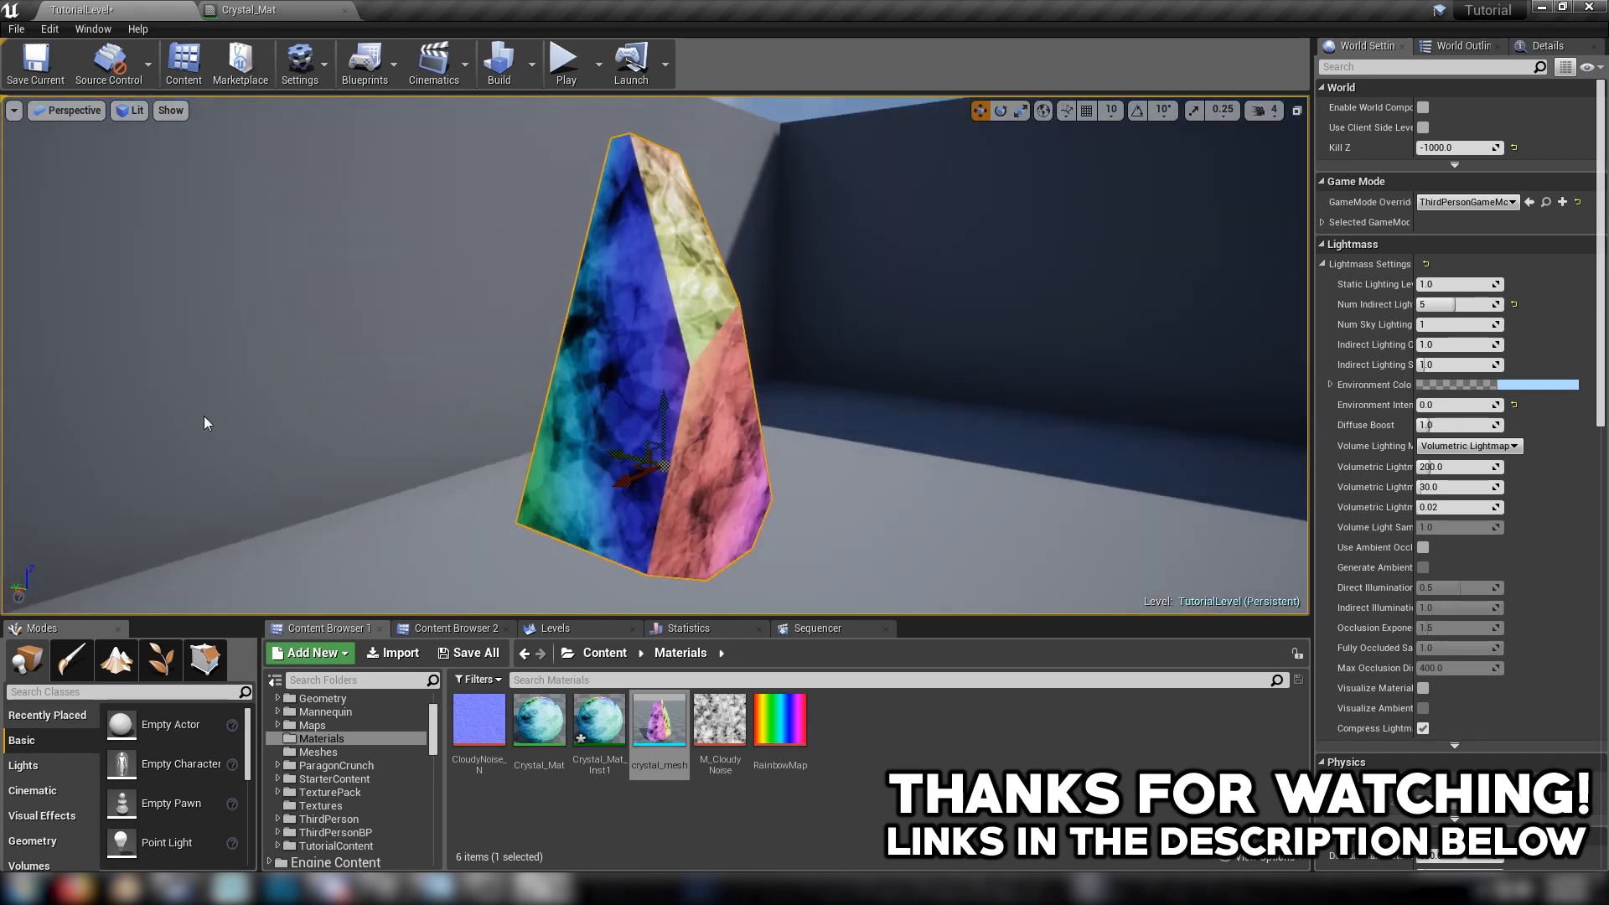
{"action": "left_click_drag", "start_coordinate": [206, 424], "coordinate": [369, 412], "text": "alt"}
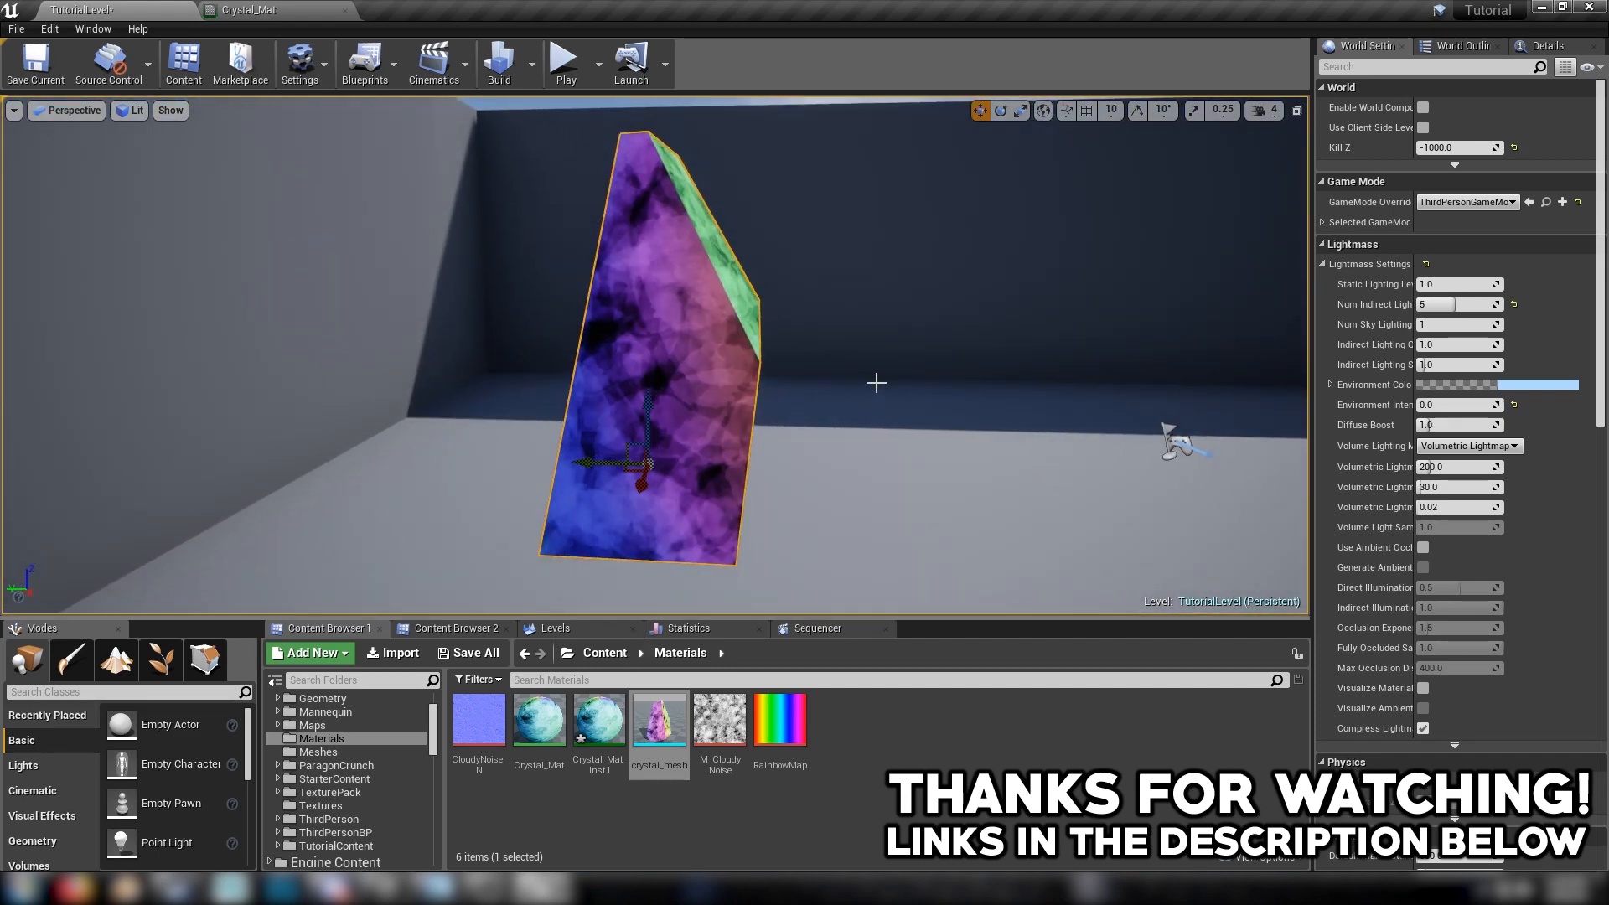
{"action": "left_click_drag", "start_coordinate": [877, 383], "coordinate": [947, 395], "text": "alt"}
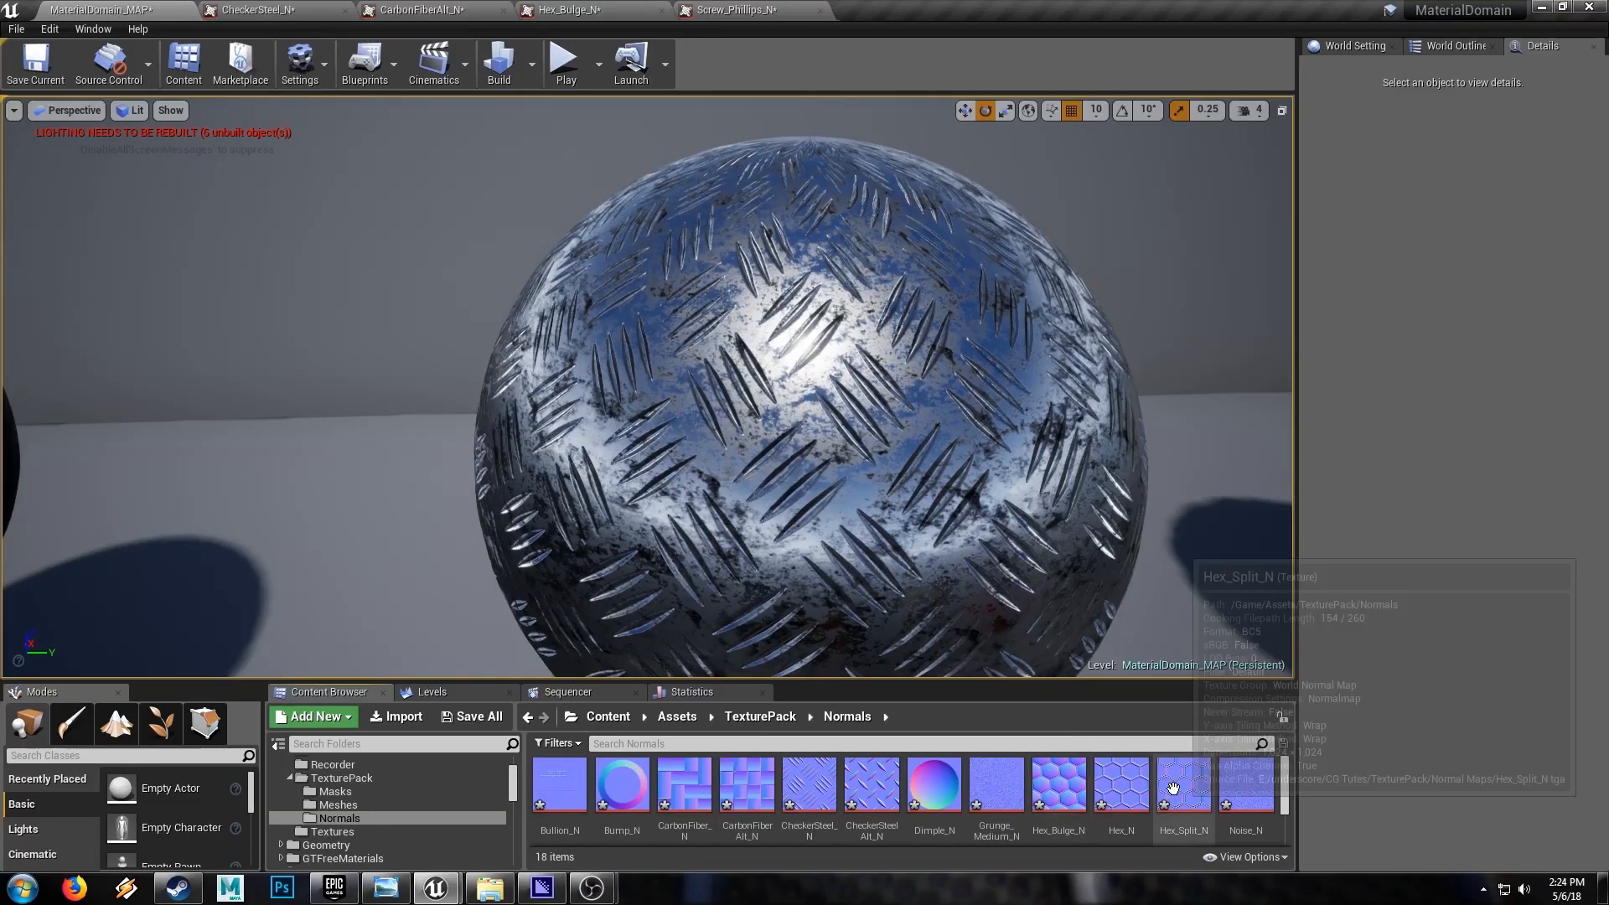
Look through the TexturePack's Normals folder and open its Masks folder
{"action": "scroll", "coordinate": [1208, 804], "scroll_direction": "down", "scroll_amount": 2}
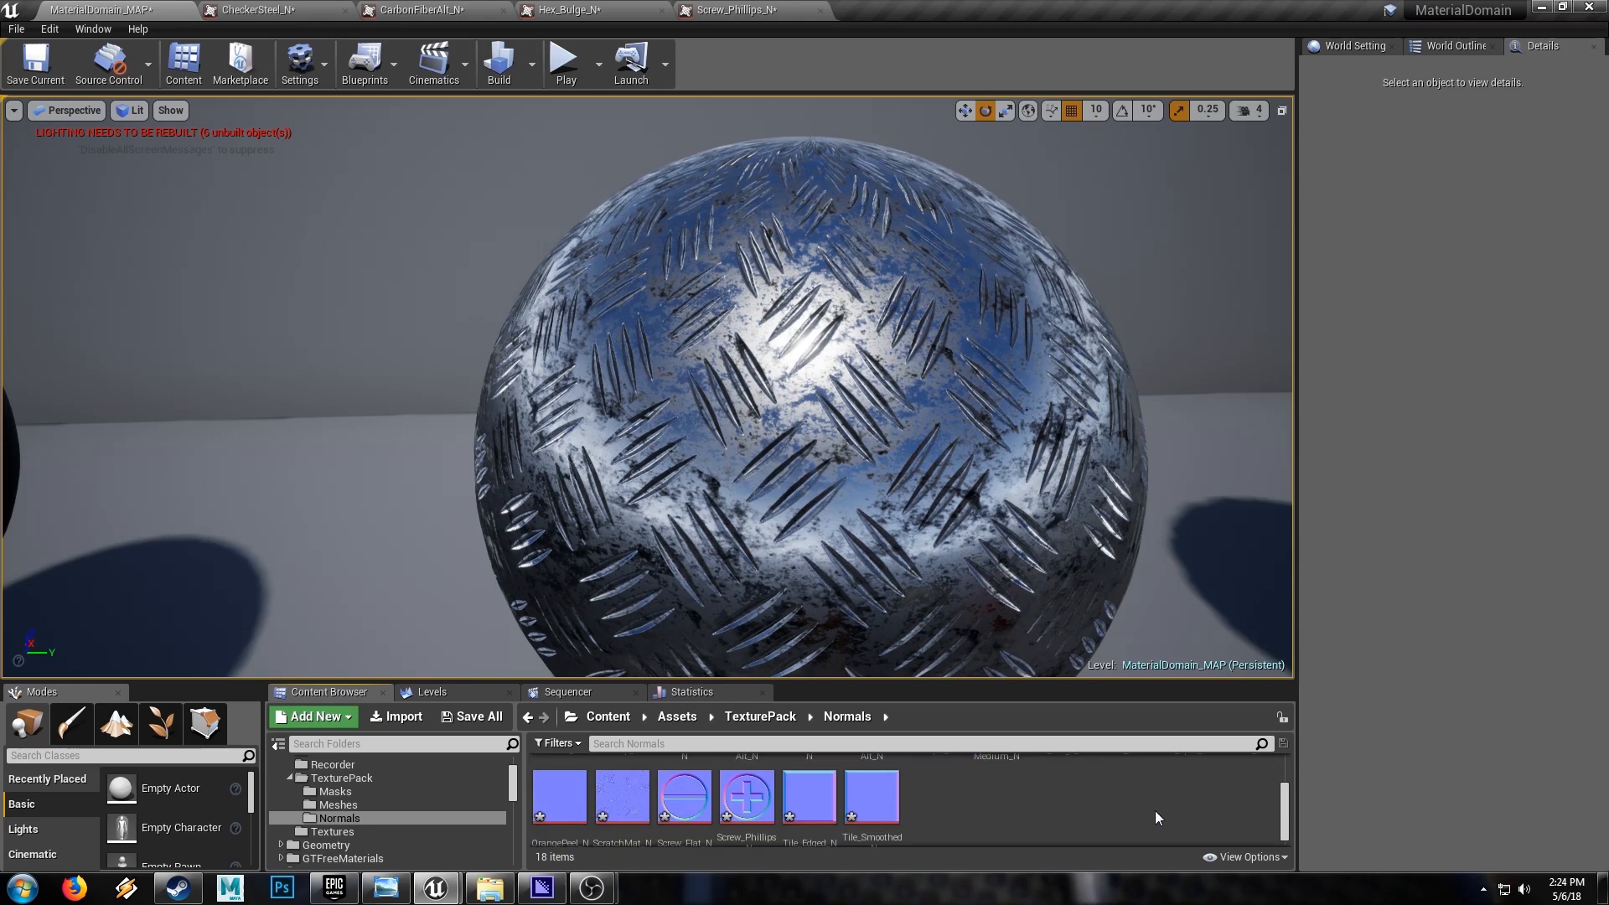
{"action": "scroll", "coordinate": [1155, 811], "scroll_direction": "up", "scroll_amount": 2}
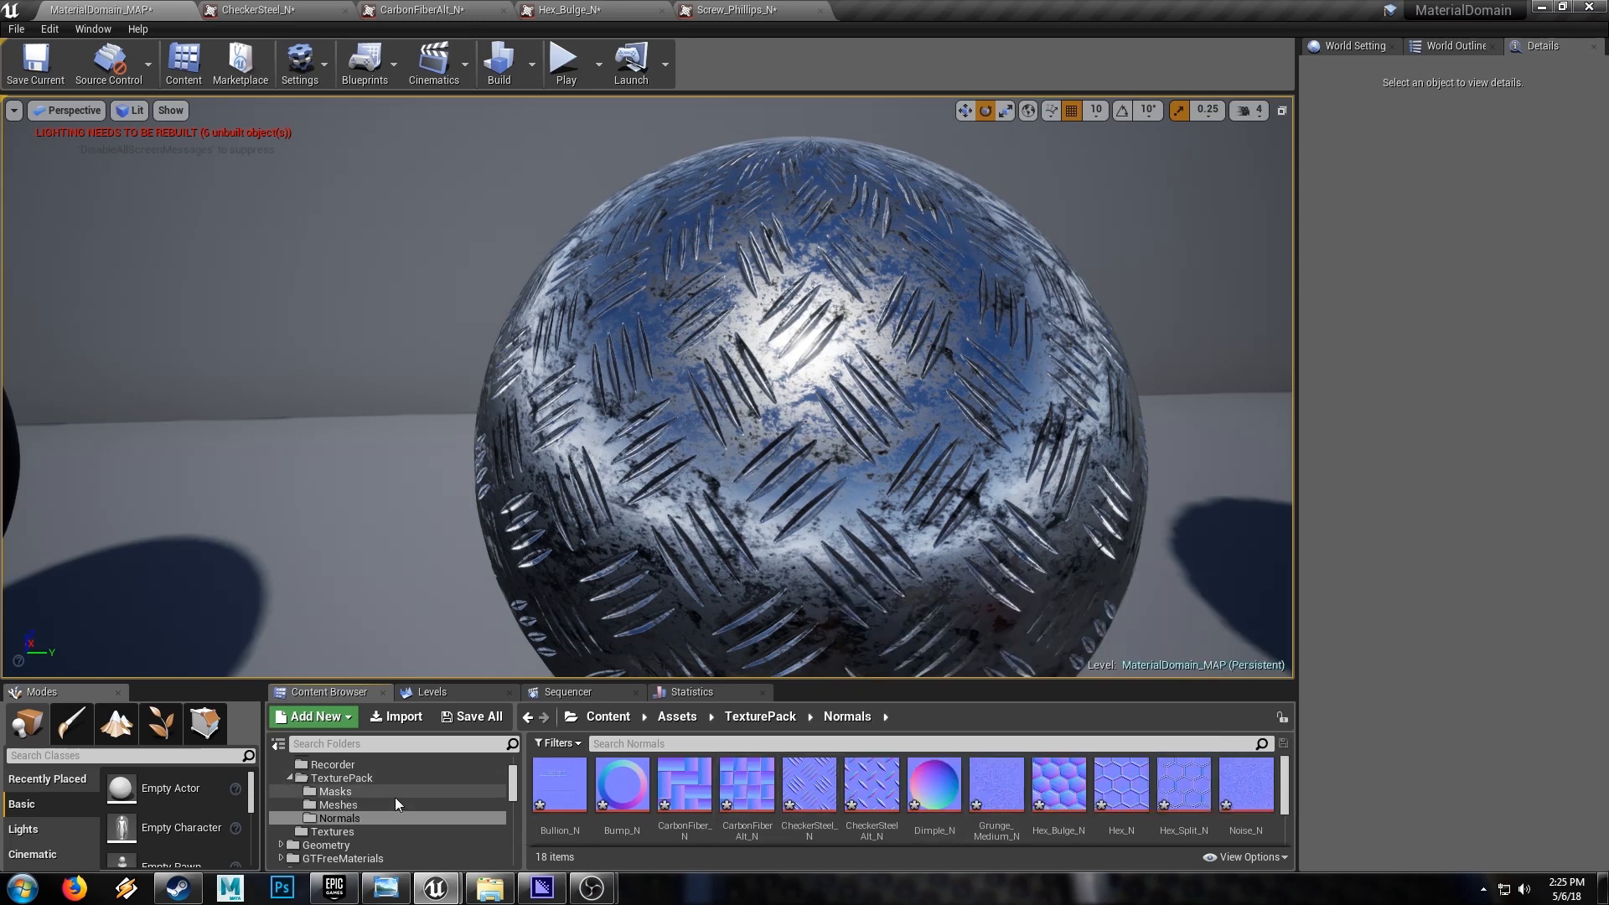
{"action": "left_click", "coordinate": [340, 792]}
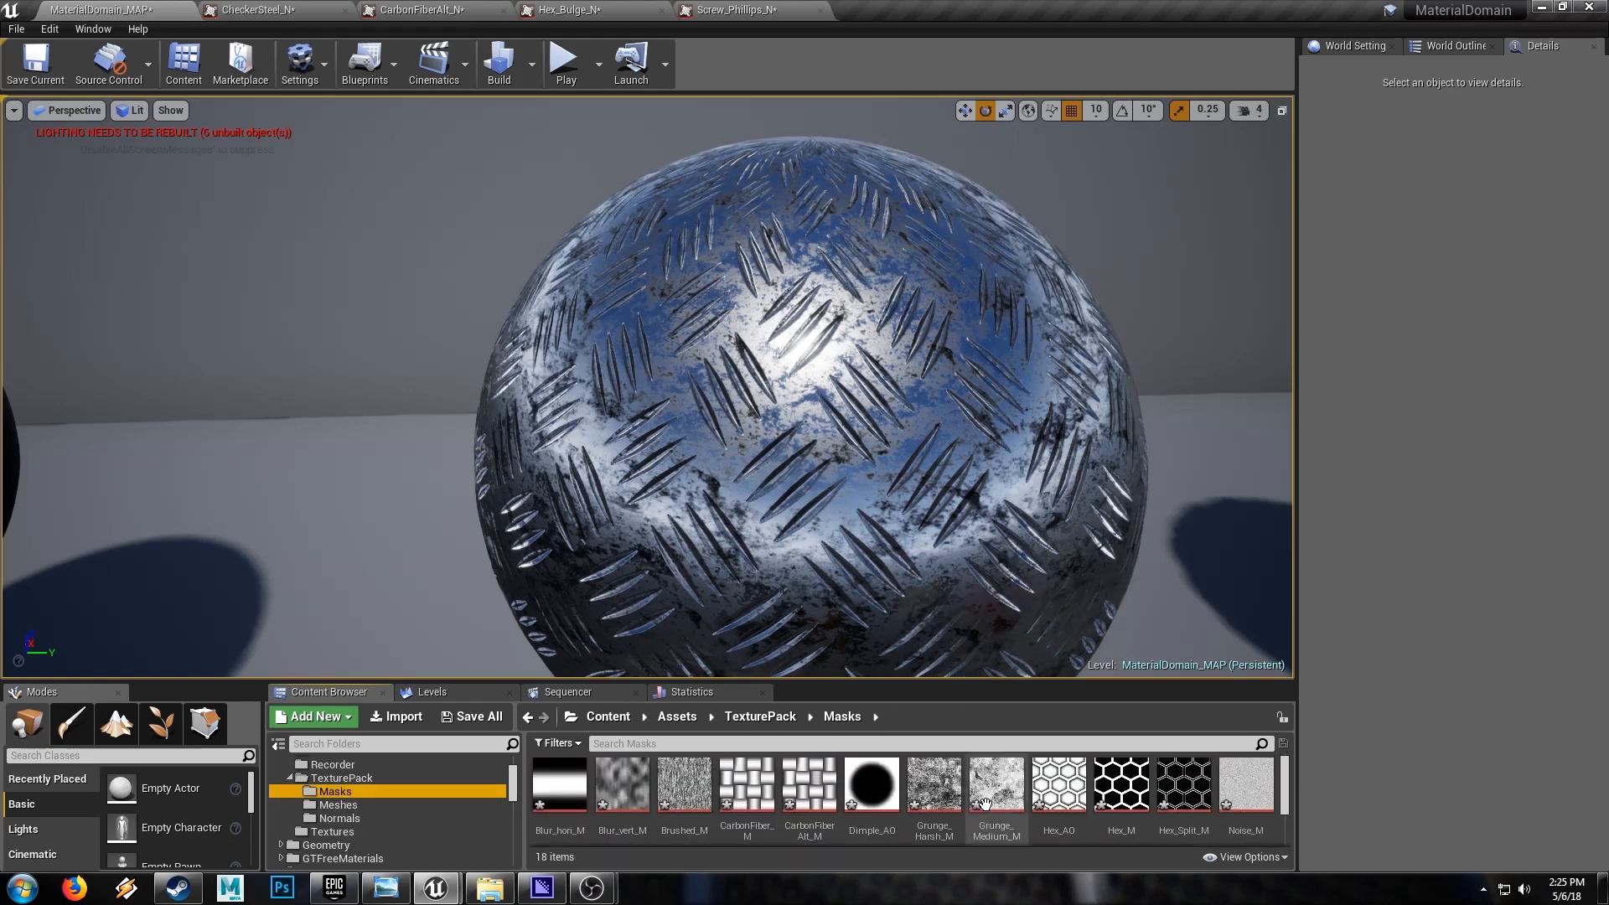
Inspect the CheckerSteel_N, CarbonFiberAlt_N, Hex_Bulge_N and Screw_Phillips_N normal maps one after another
{"action": "left_click", "coordinate": [241, 9]}
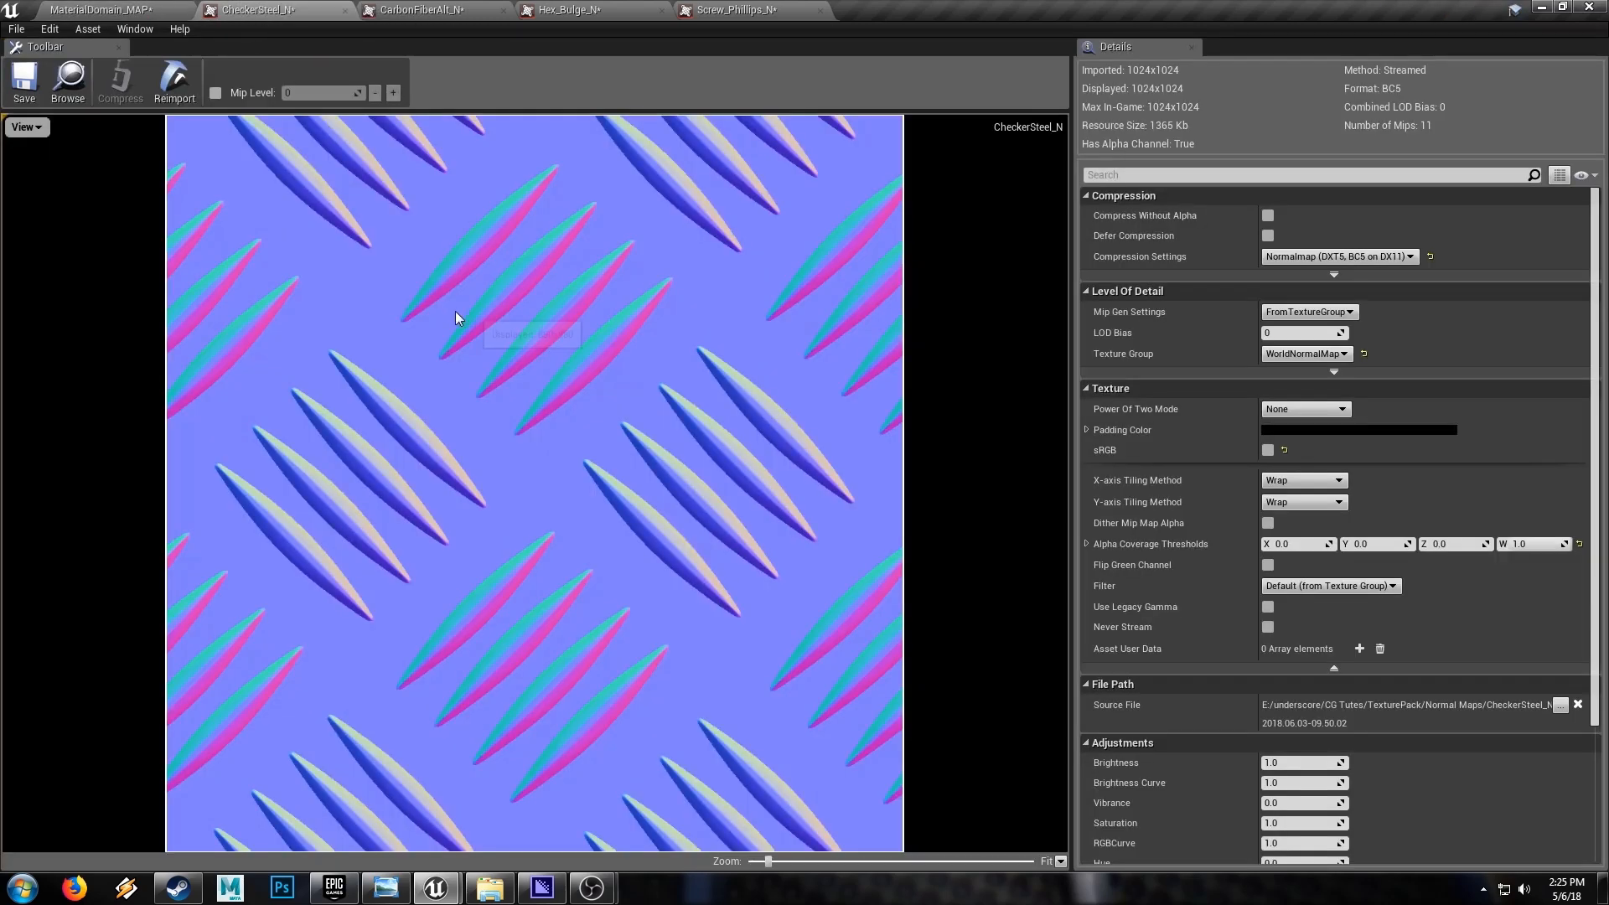
{"action": "left_click", "coordinate": [427, 10]}
{"action": "left_click", "coordinate": [574, 10]}
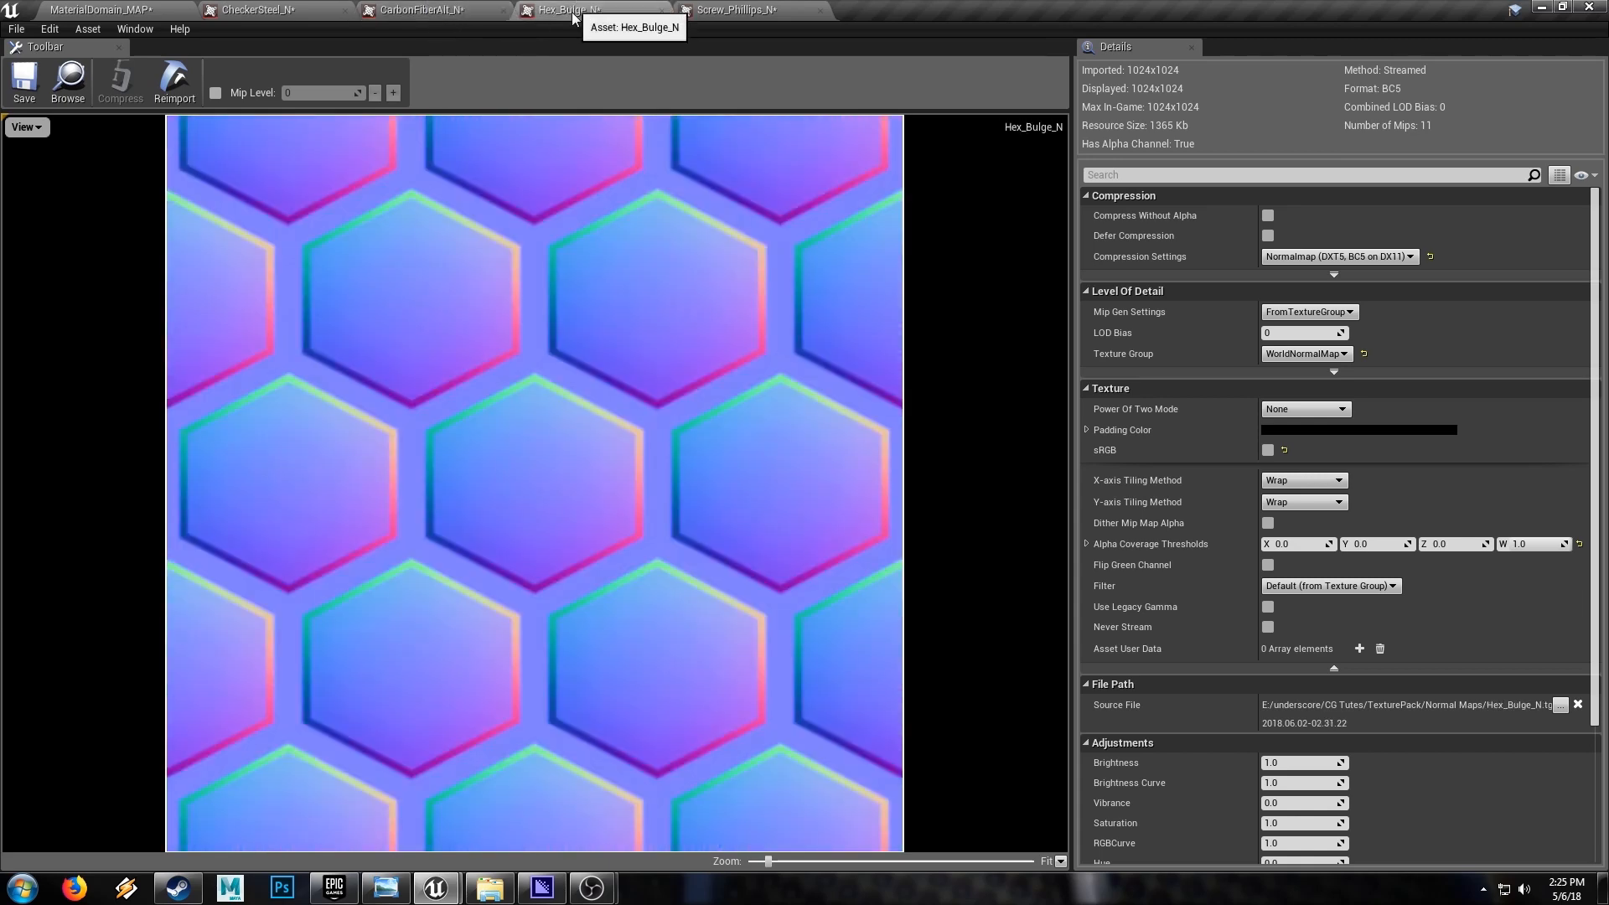
{"action": "left_click", "coordinate": [699, 9]}
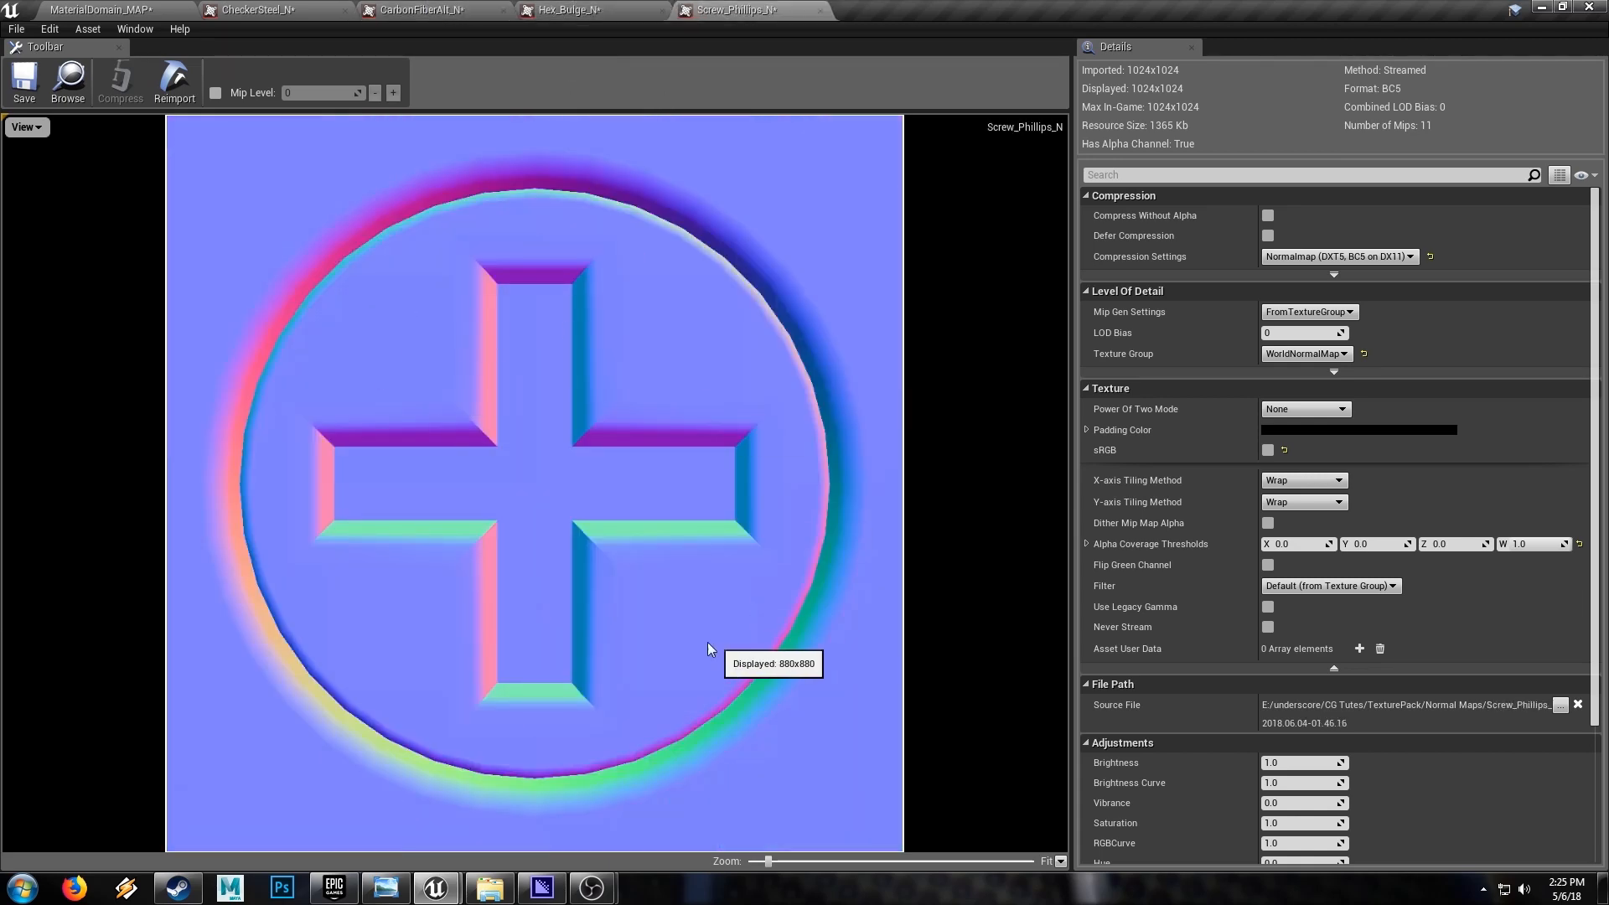
Return to MaterialDomain_MAP, examine the hexagon-patterned sphere and go through the meshes in the TexturePack's Meshes folder
{"action": "left_click", "coordinate": [92, 9]}
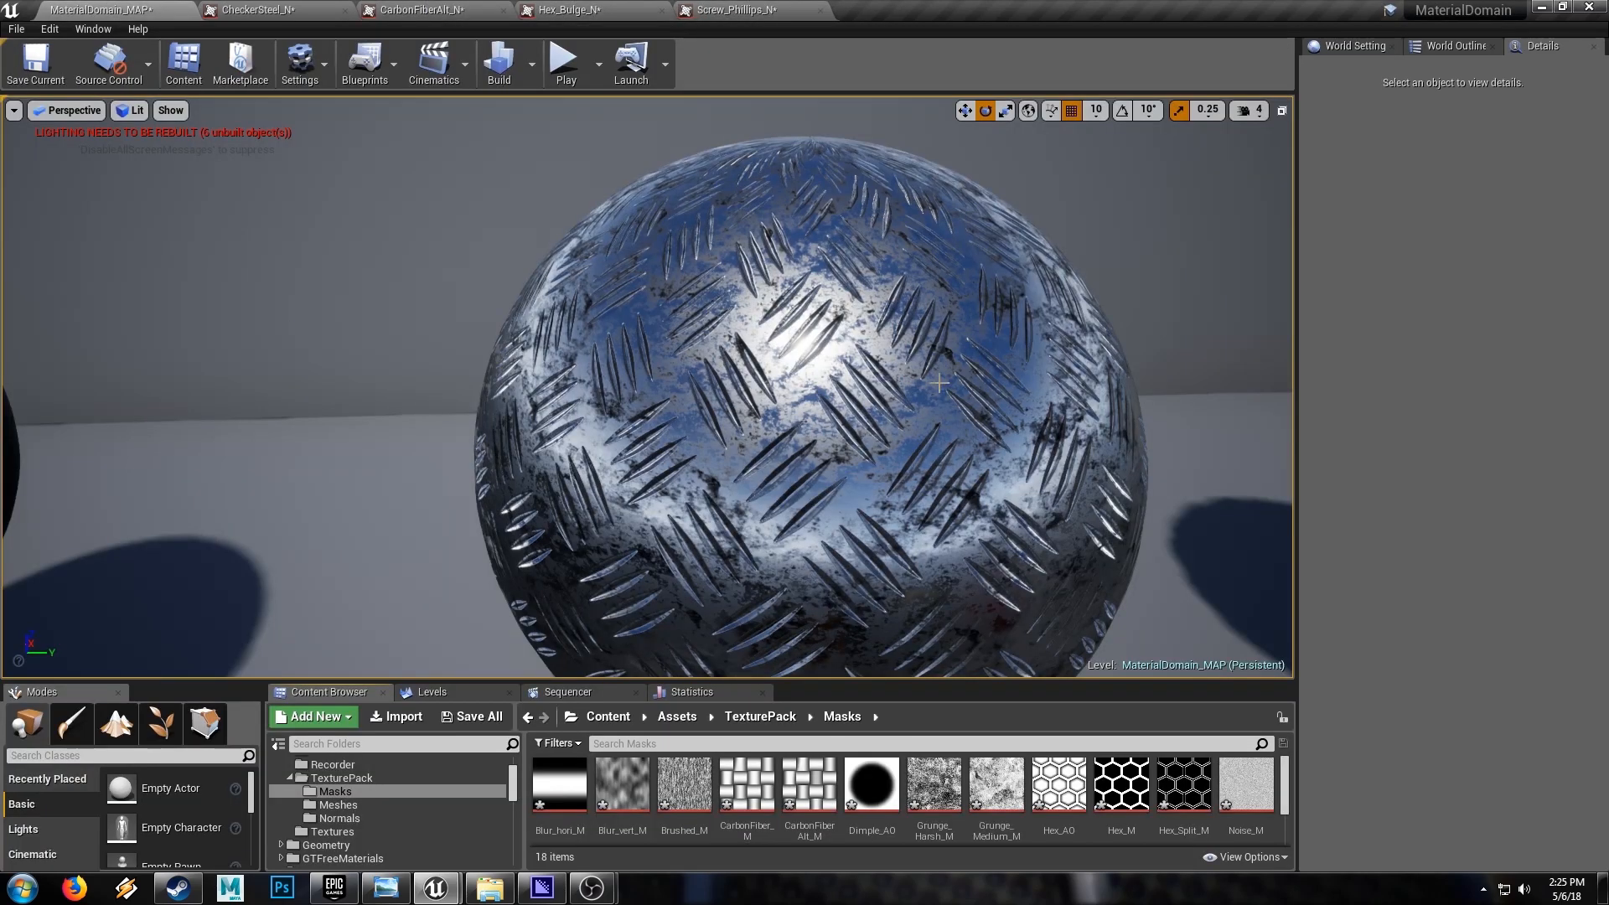
{"action": "right_click_drag", "start_coordinate": [939, 383], "coordinate": [1053, 364]}
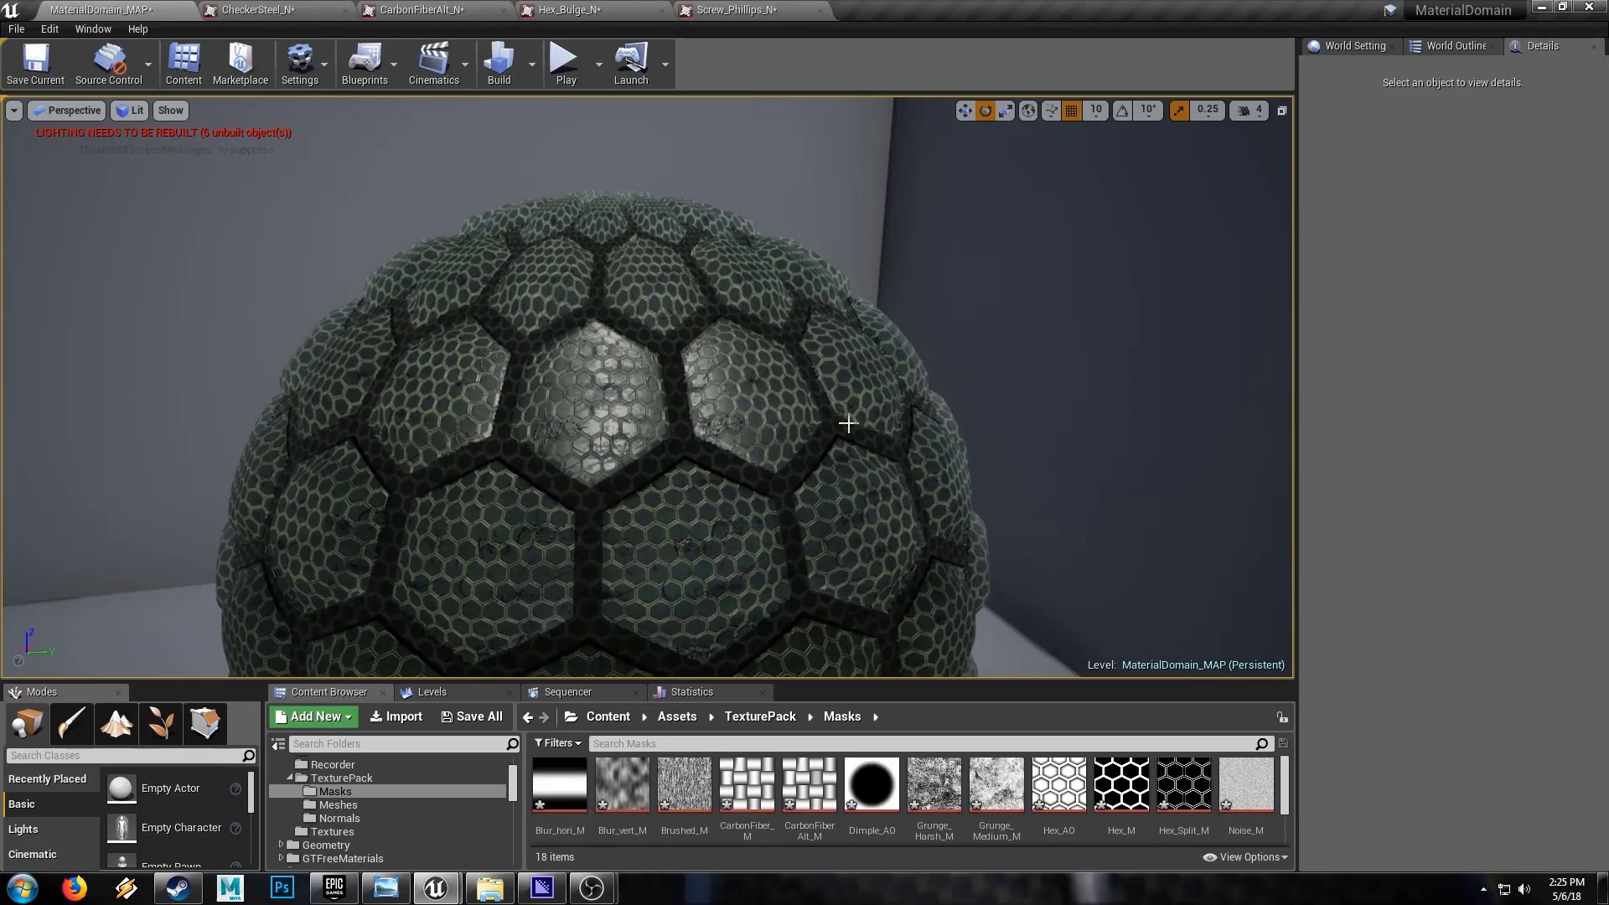
{"action": "left_click", "coordinate": [394, 804]}
{"action": "left_click", "coordinate": [809, 788]}
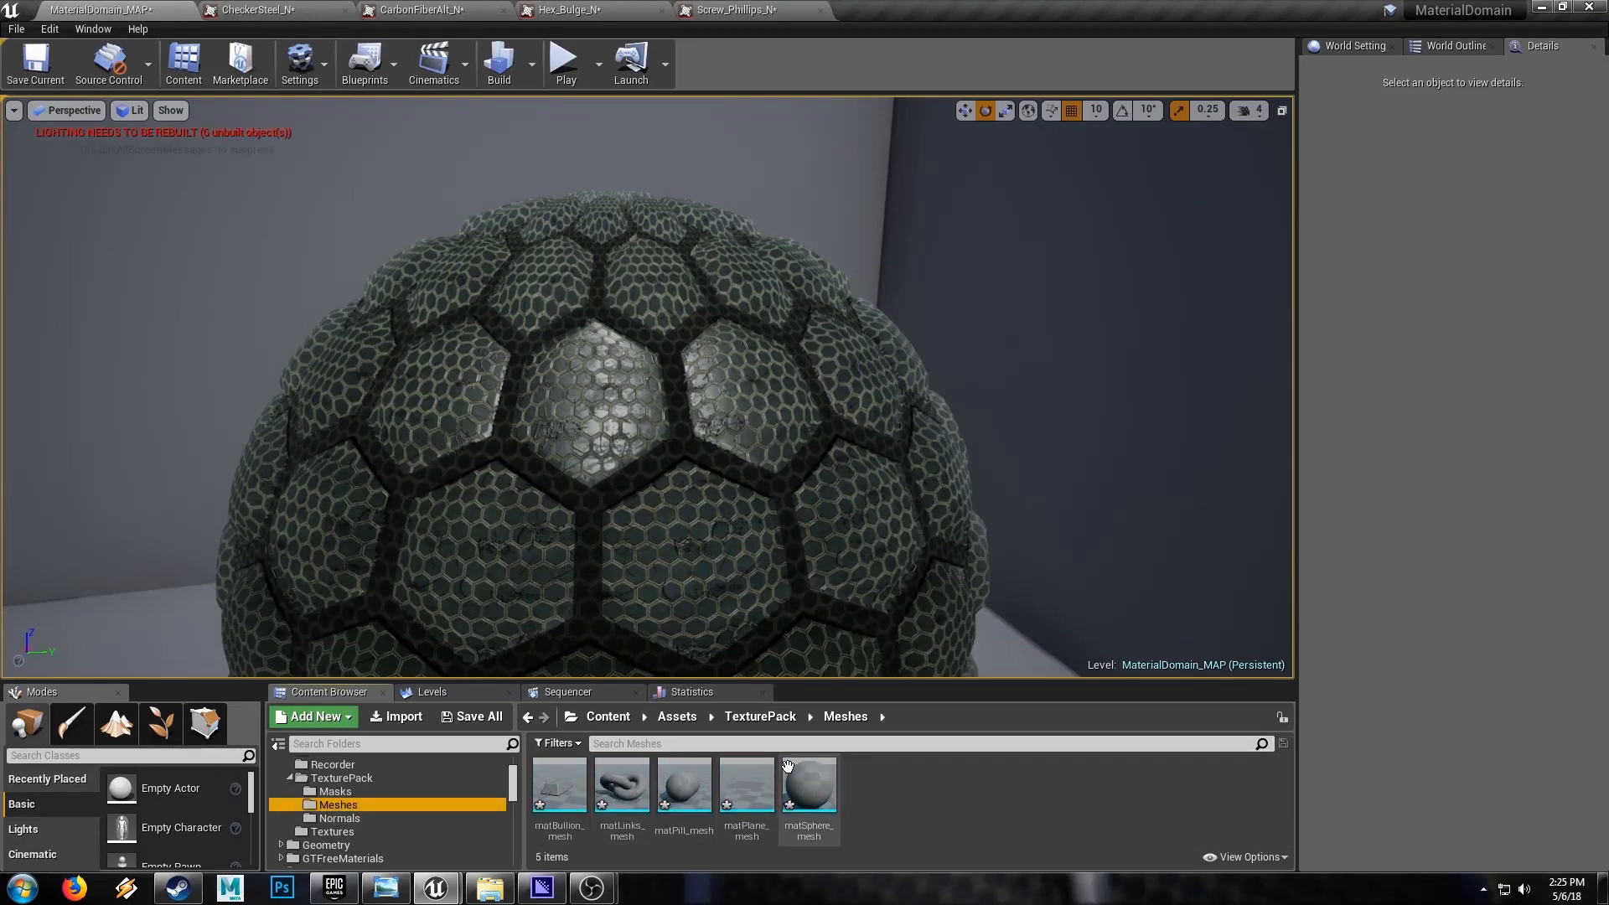
{"action": "left_click", "coordinate": [737, 791]}
{"action": "left_click", "coordinate": [672, 790]}
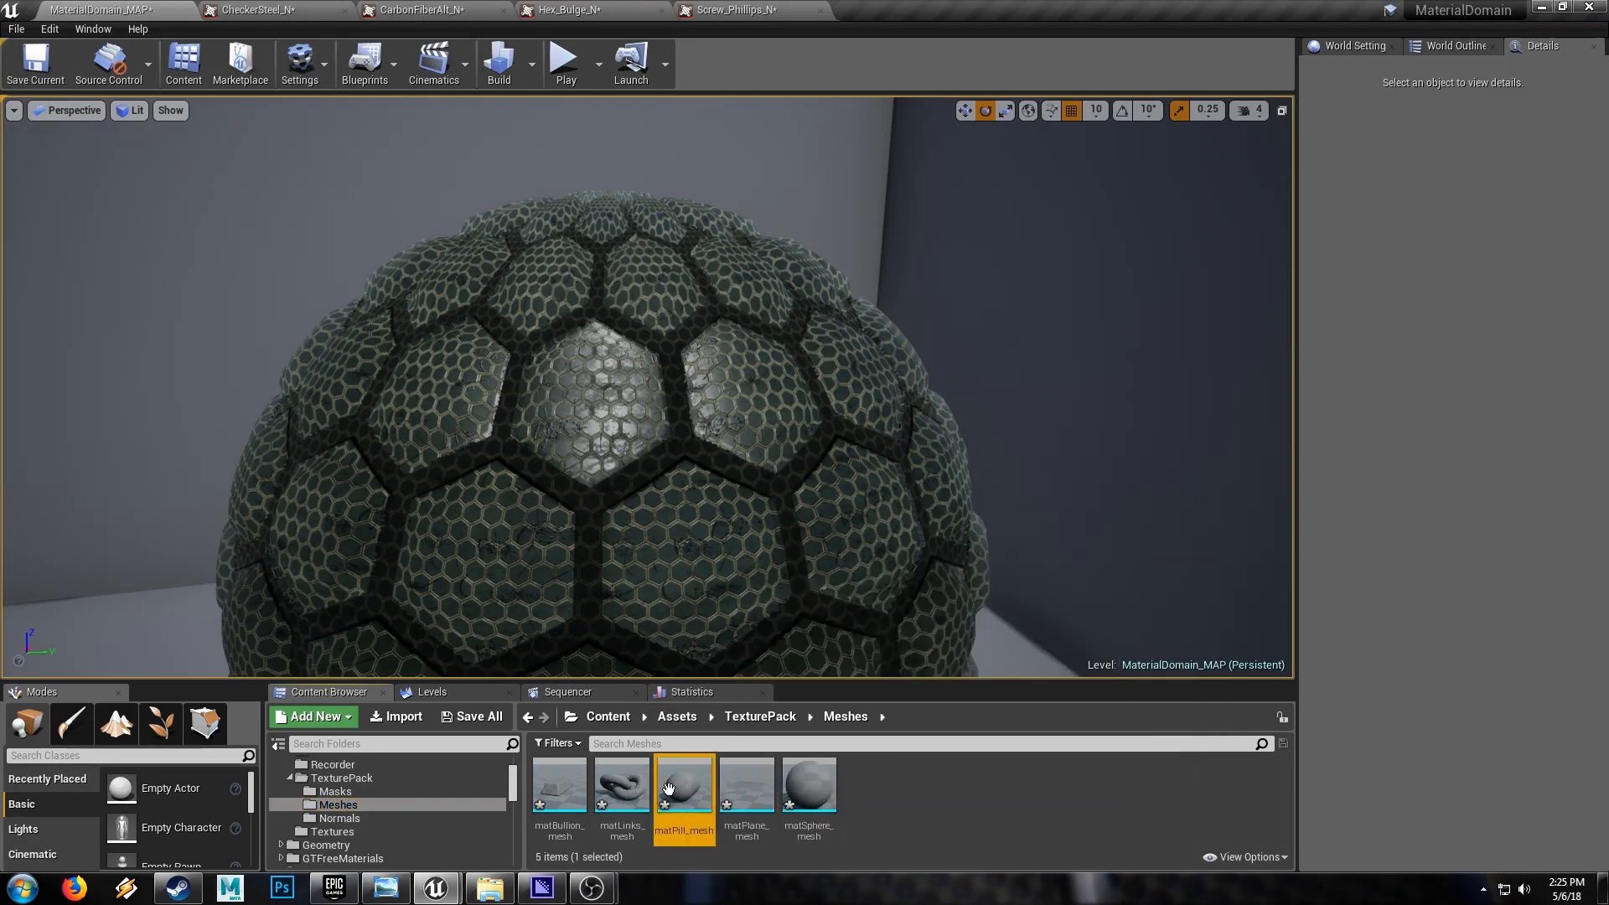
{"action": "left_click", "coordinate": [610, 791]}
Examine the carbon-fiber sphere and the gold bullion bar among the sample objects in the level
{"action": "right_click_drag", "start_coordinate": [513, 475], "coordinate": [541, 532]}
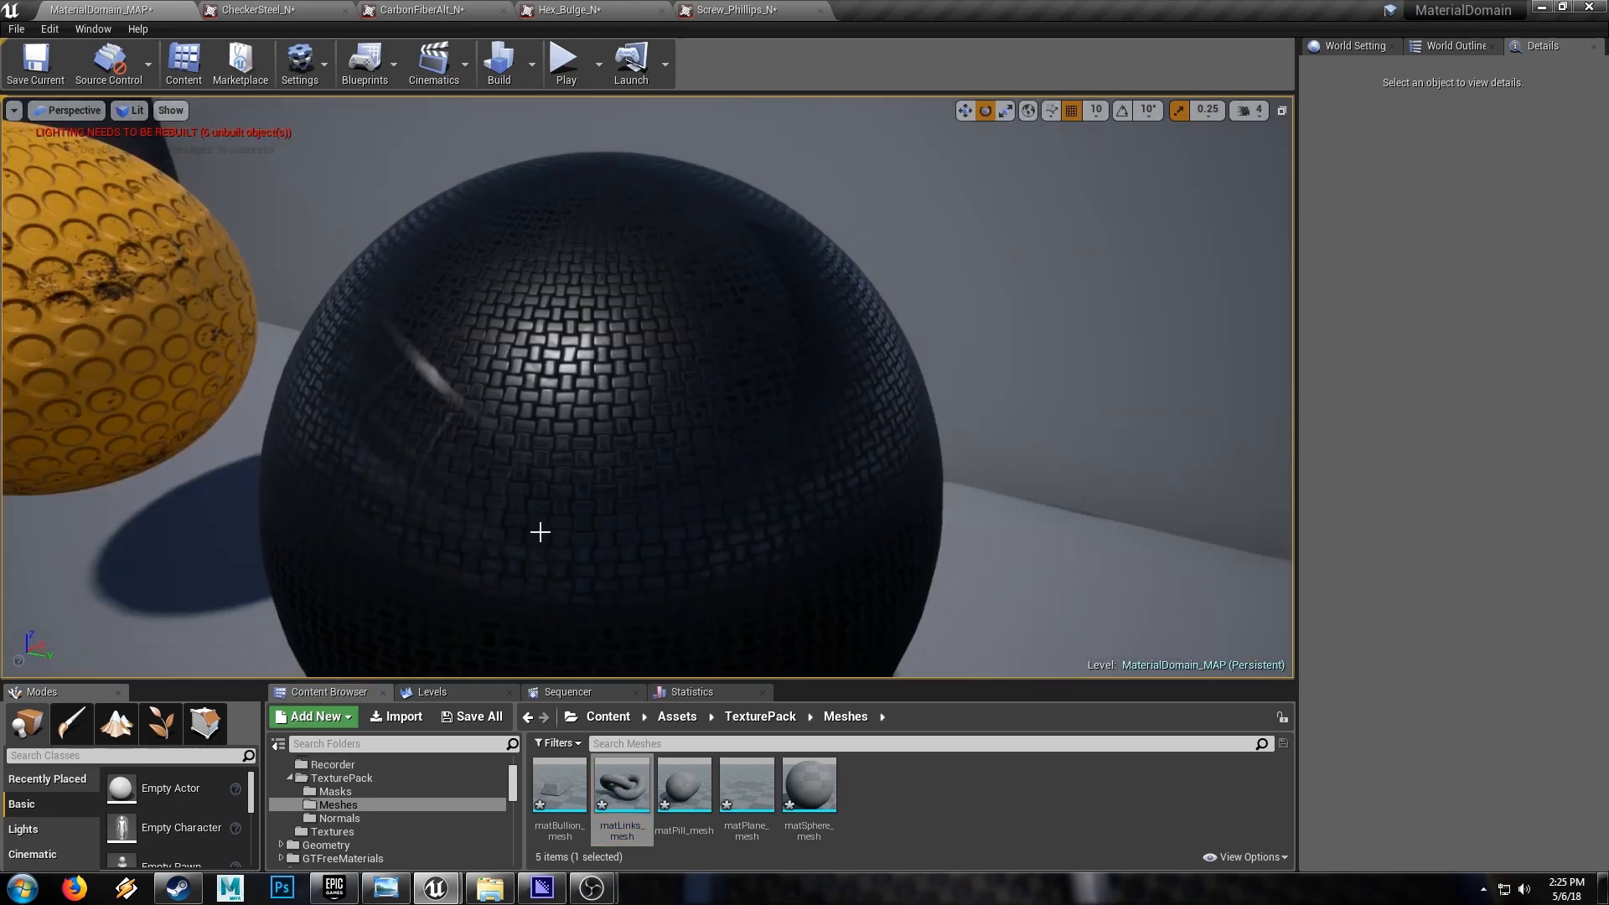
{"action": "right_click_drag", "start_coordinate": [657, 483], "coordinate": [563, 474]}
{"action": "mouse_move", "coordinate": [729, 445]}
{"action": "right_mouse_down"}
{"action": "mouse_move", "coordinate": [536, 423]}
{"action": "mouse_move", "coordinate": [512, 545]}
{"action": "mouse_move", "coordinate": [516, 520]}
{"action": "mouse_move", "coordinate": [727, 444]}
{"action": "right_mouse_up"}
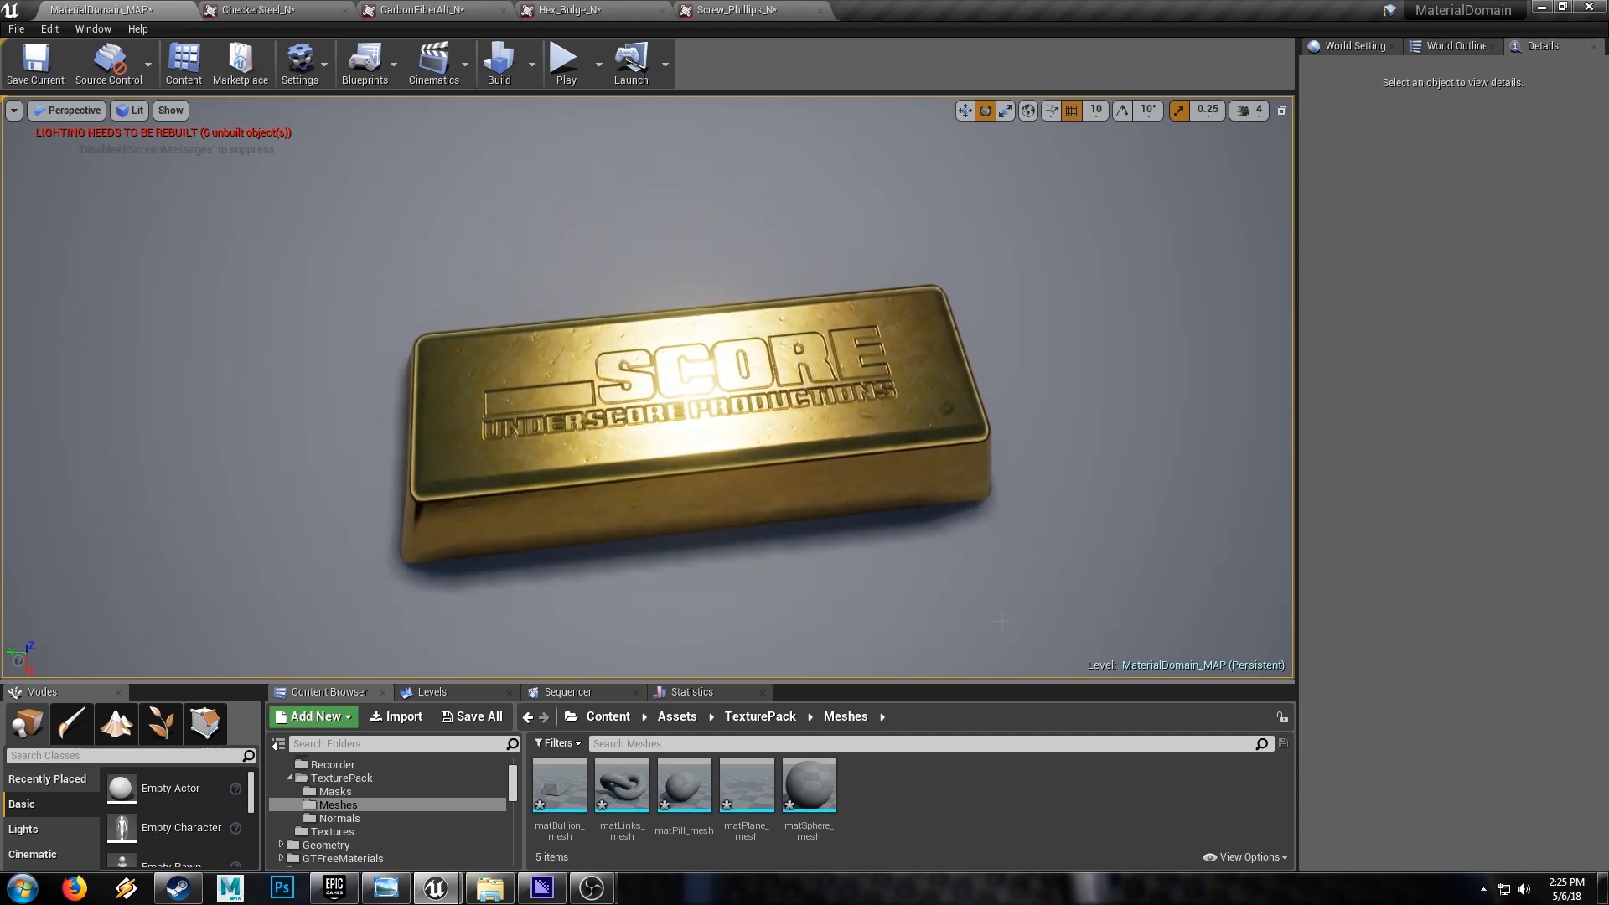